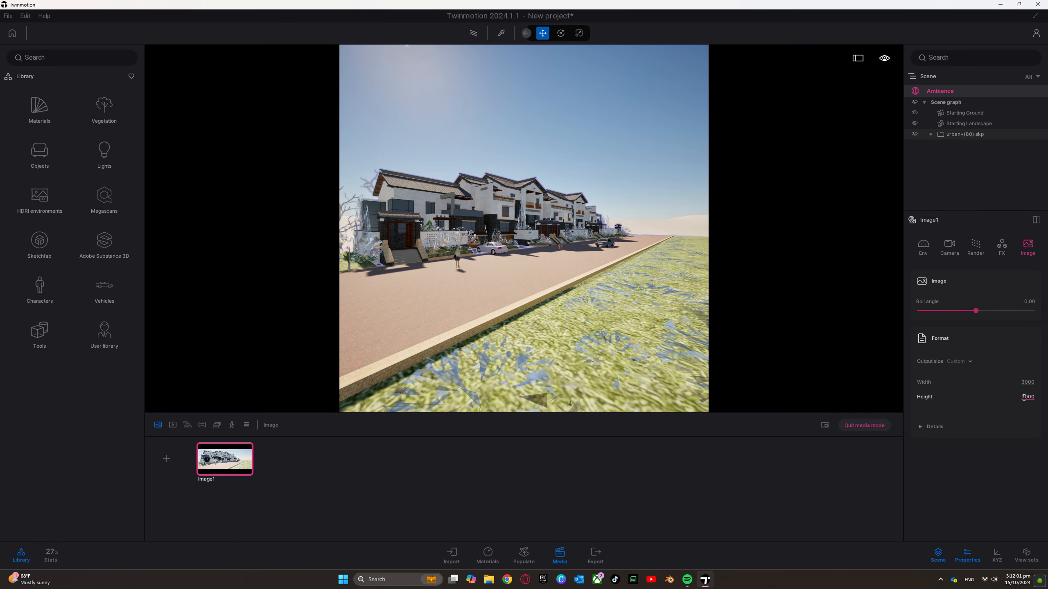
- Raise the Image1 camera's focal length to about 53 mm and reposition the view closer to the townhouse facades
click(951, 247)
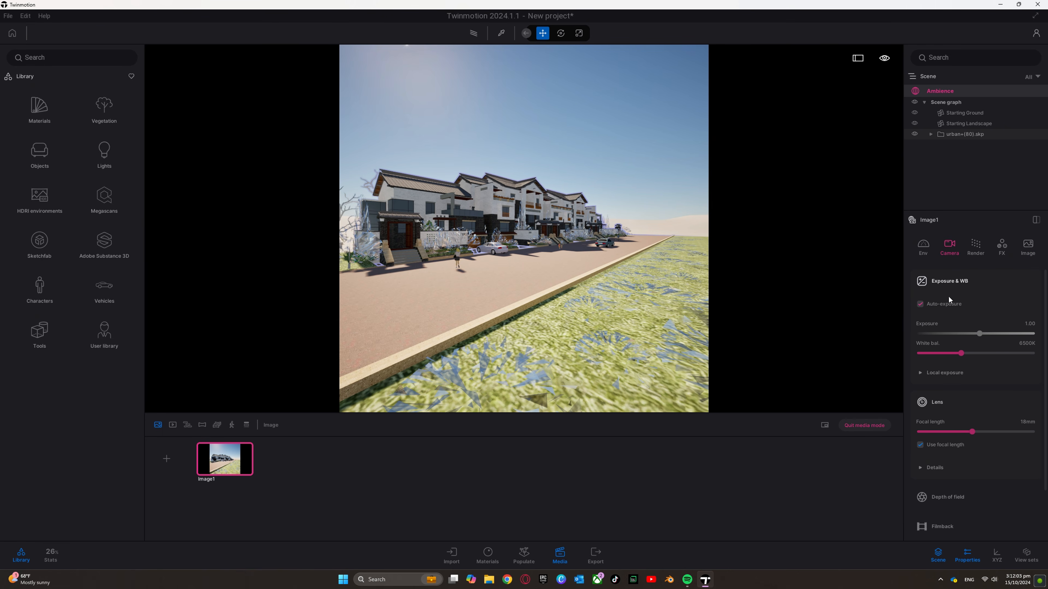
drag(973, 433, 1007, 425)
key(w)
right_drag(614, 302, 658, 294)
key(s)
key(s)
key(w)
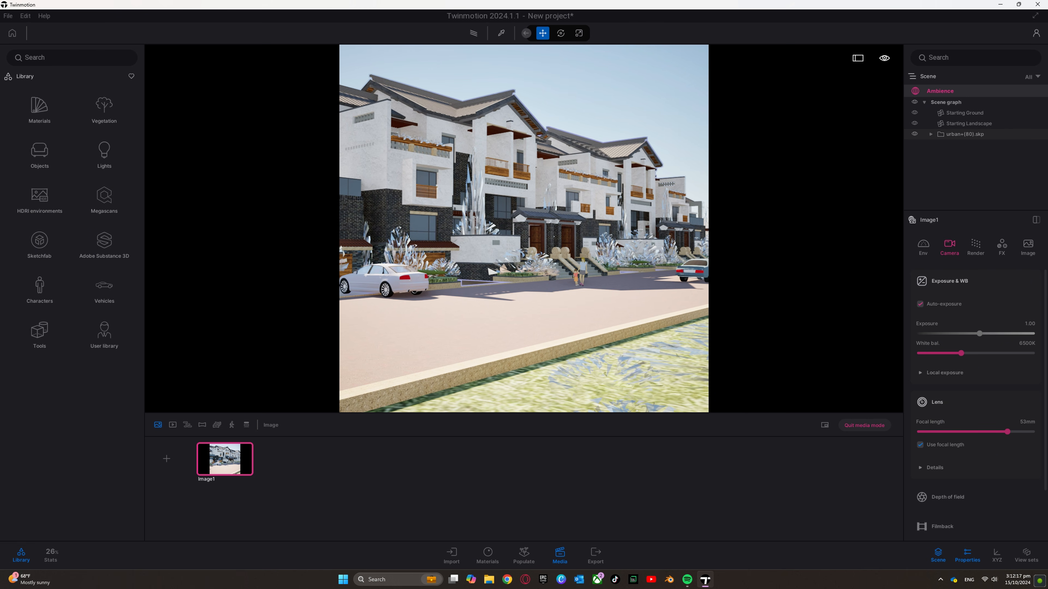
- Set the lens focal length to 55 mm and refresh the Image1 view
drag(1008, 431, 1010, 431)
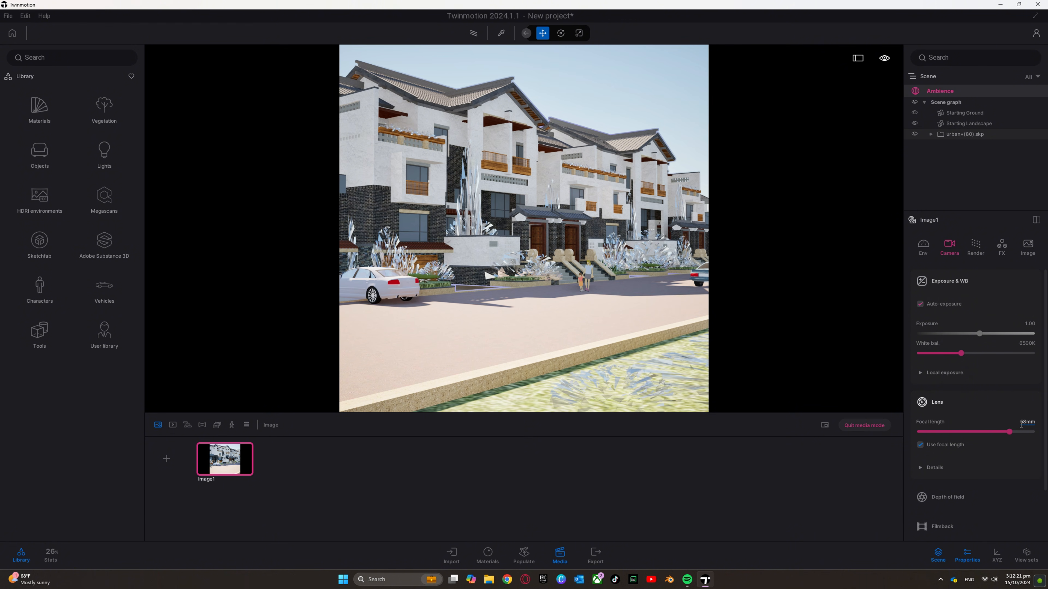
click(1021, 425)
text(55)
key(Return)
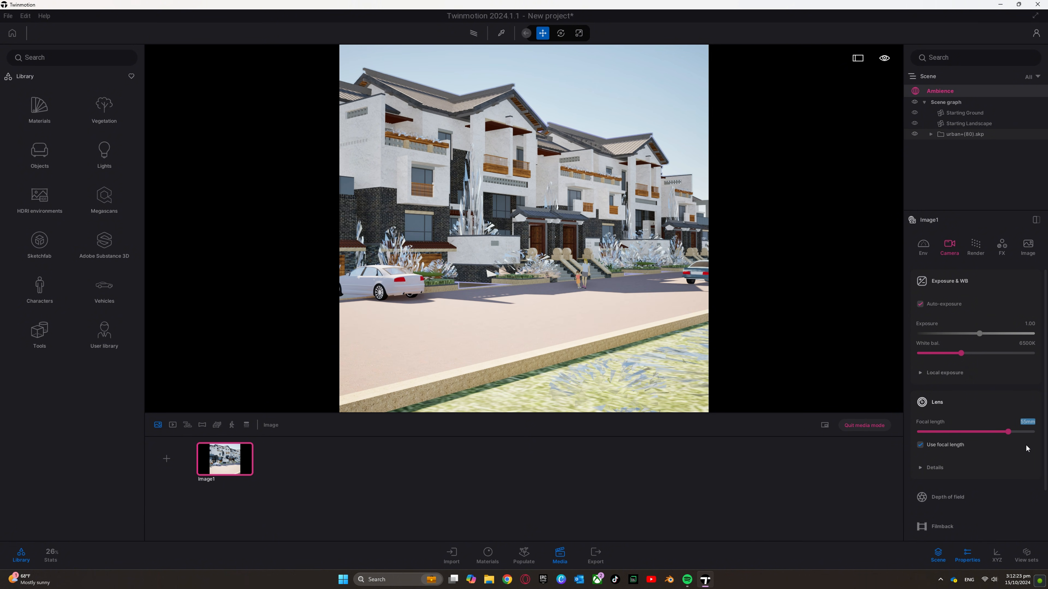
click(231, 445)
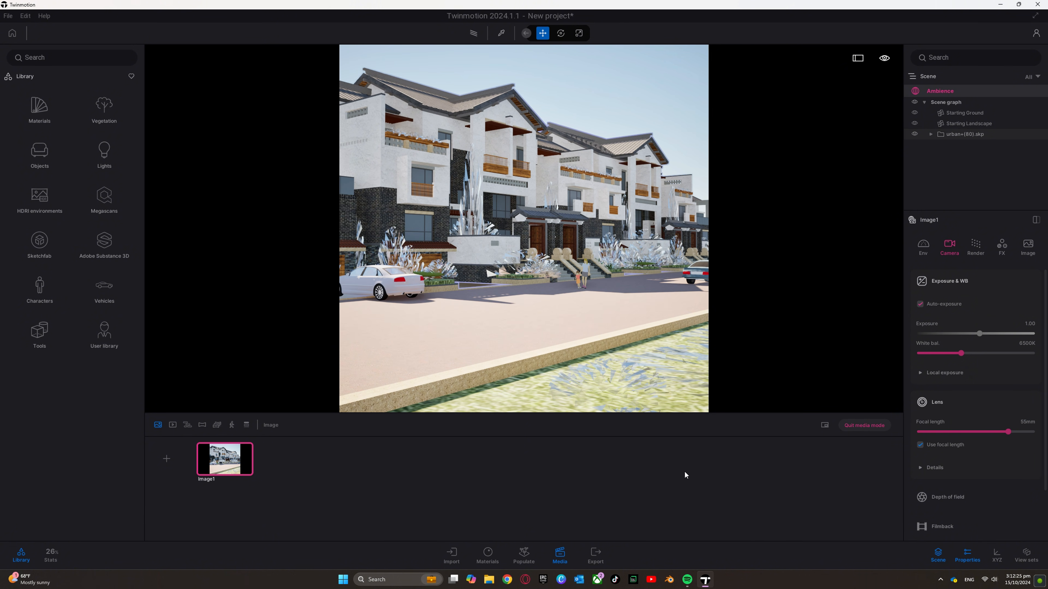
- Enable Parallelism in the detailed lens settings of the Image1 camera
click(929, 463)
scroll(933, 461, down, 5)
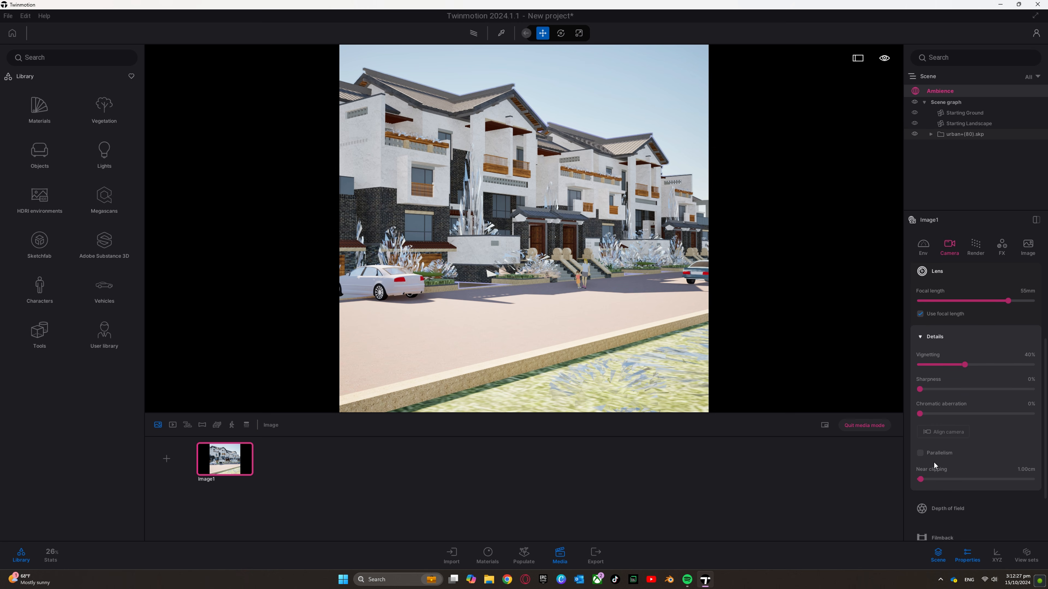
click(920, 439)
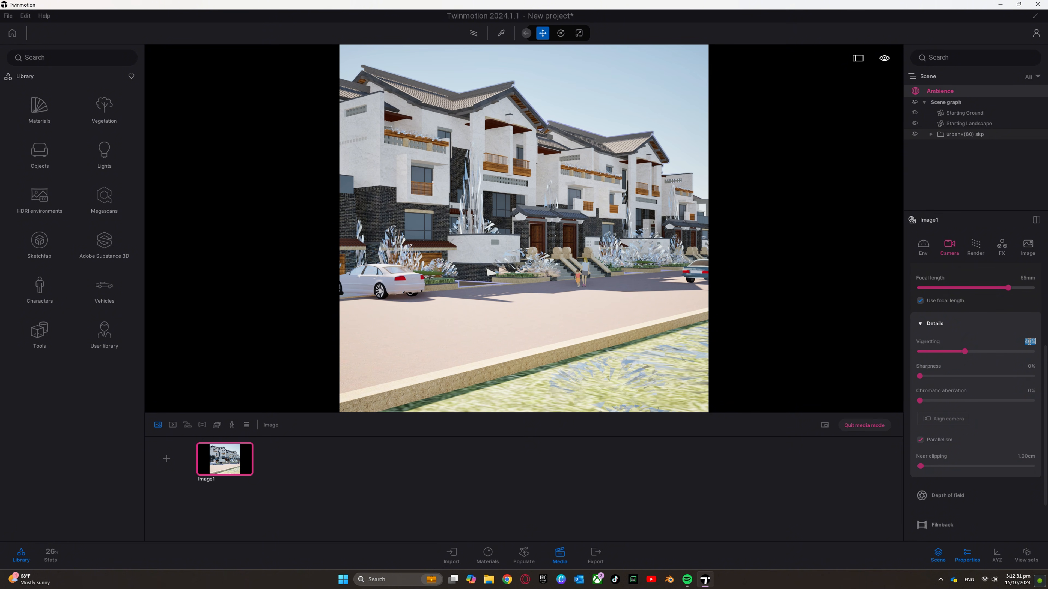
- Set the lens vignetting to 55%, sharpness to 20% and chromatic aberration to 3%
text(55)
key(Return)
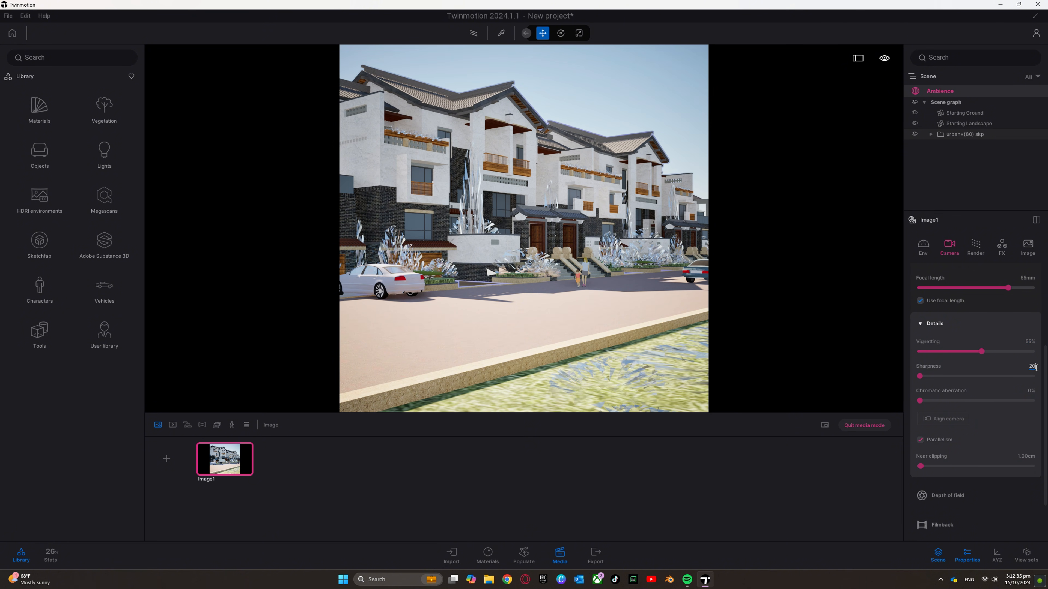
click(1031, 391)
text(3)
key(Return)
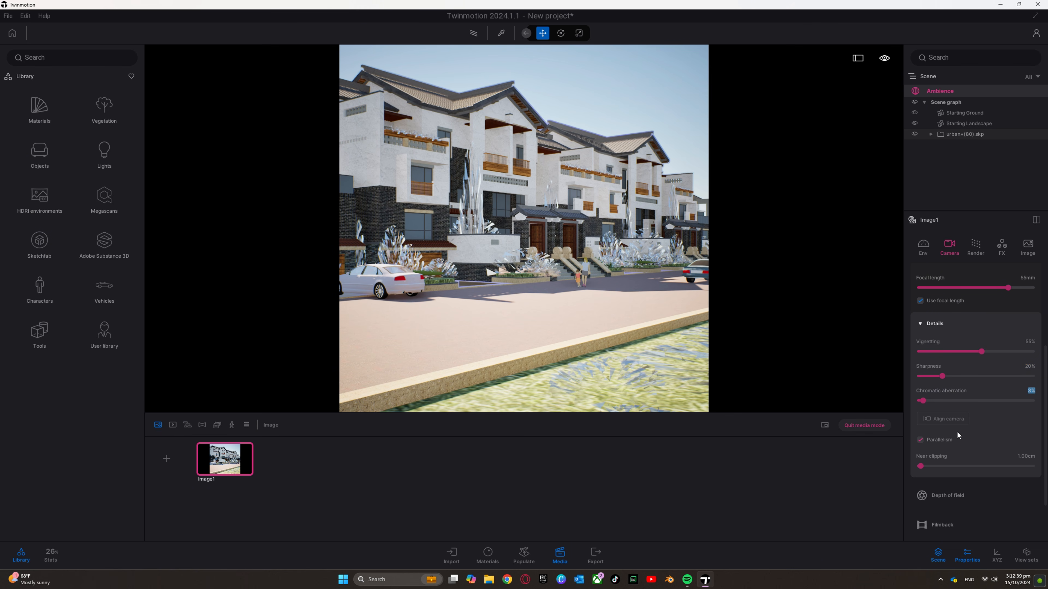
click(928, 321)
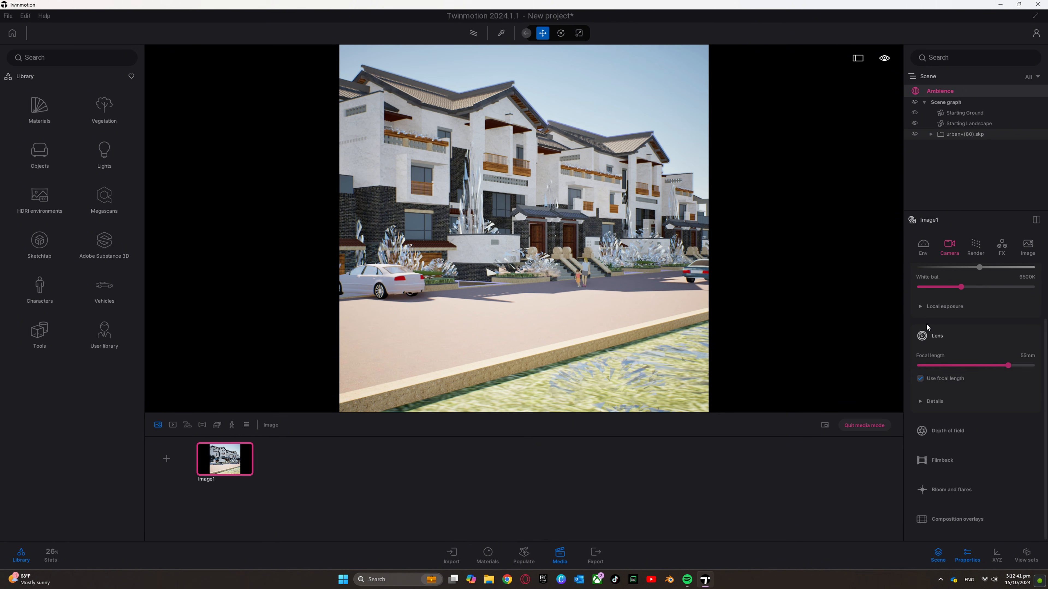
- Set the local exposure's highlight reduction to 1.00 and its shadow boost to 0.33
scroll(939, 331, up, 4)
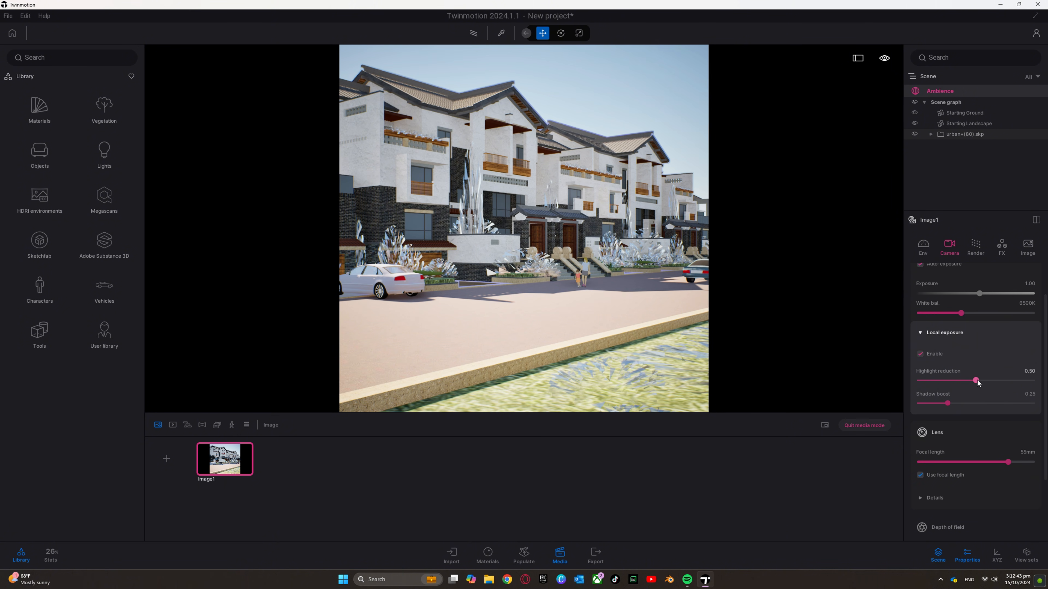
drag(976, 381, 1033, 381)
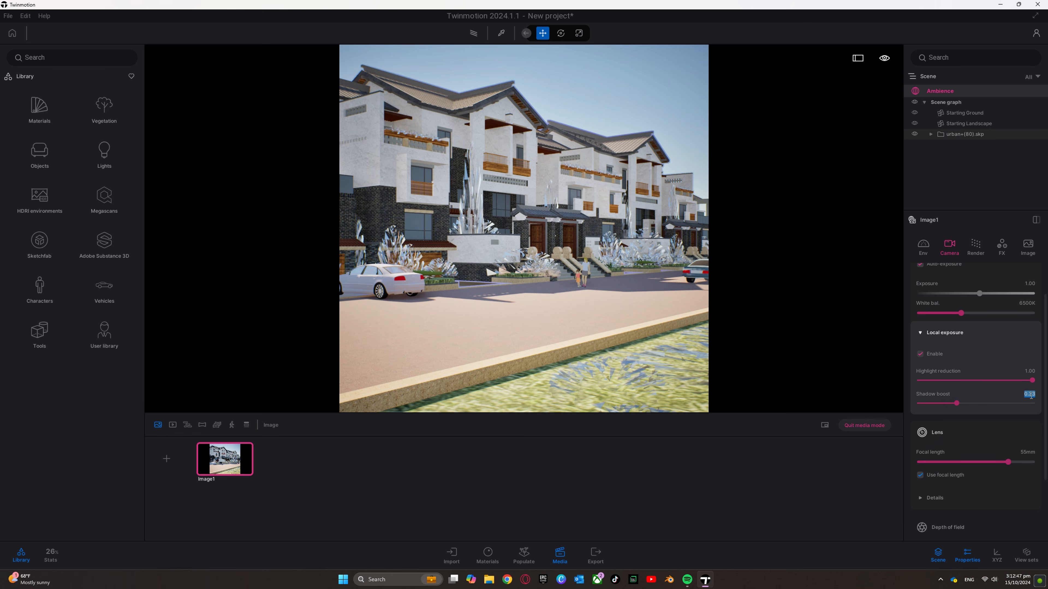
click(933, 335)
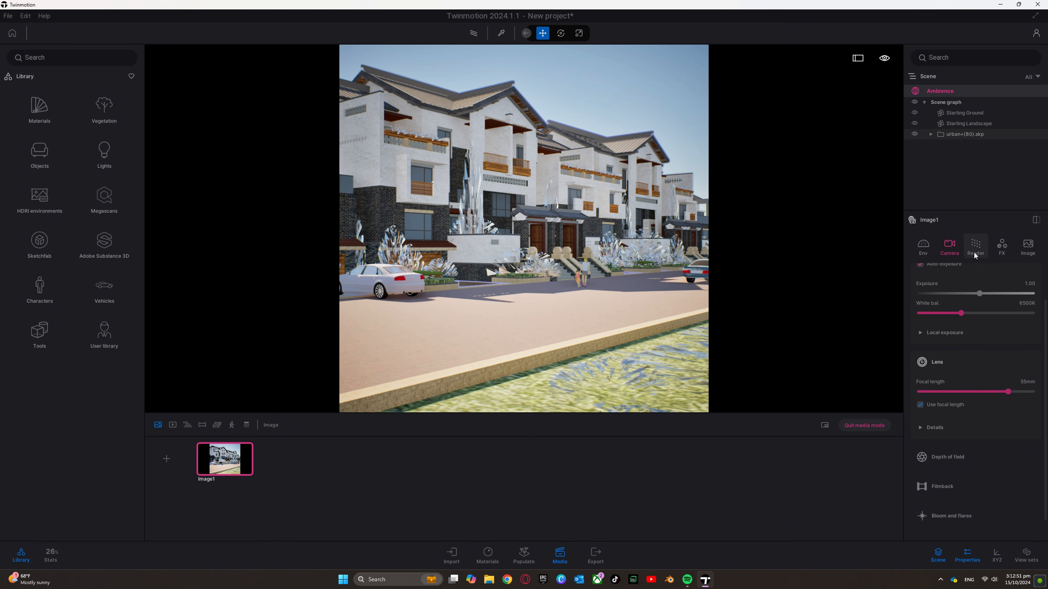
scroll(932, 443, down, 1)
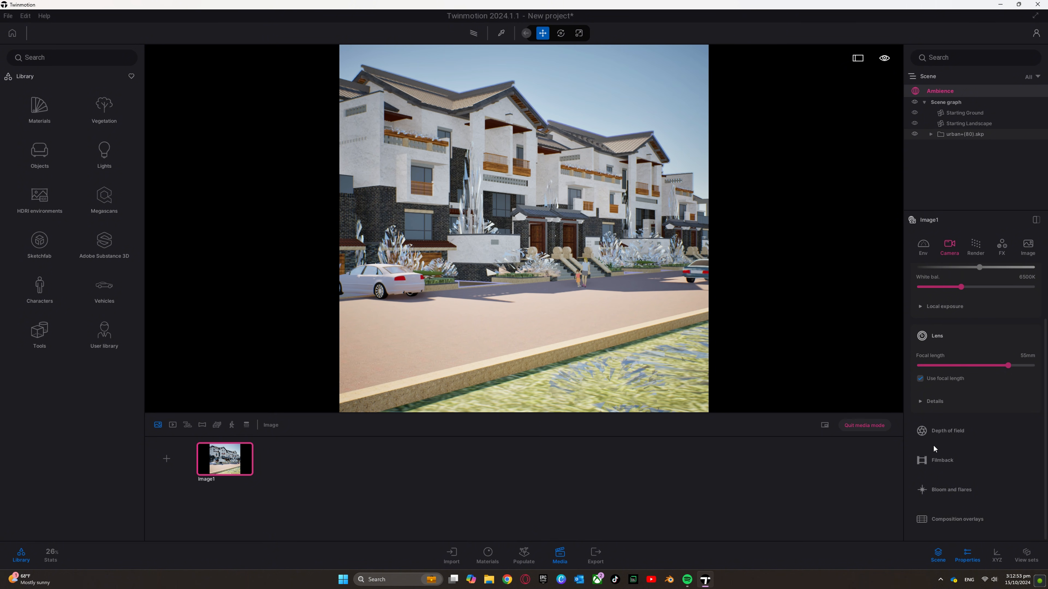
scroll(934, 446, up, 2)
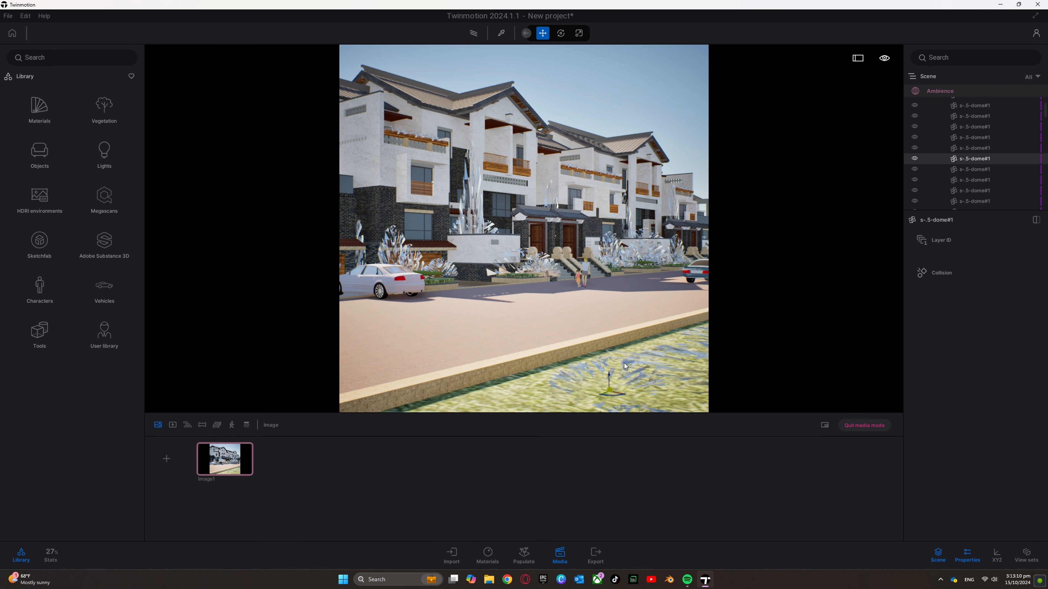
- Delete the dome plant objects on the lawn and around the houses, filtering the scene objects by "dome"
key(Delete)
scroll(975, 175, down, 2)
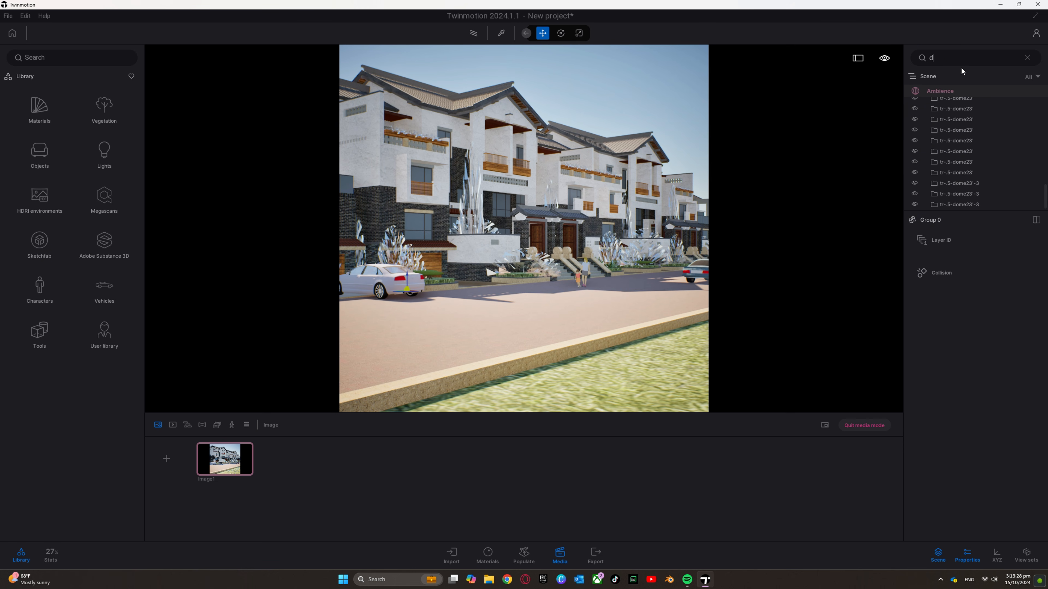
text(ome)
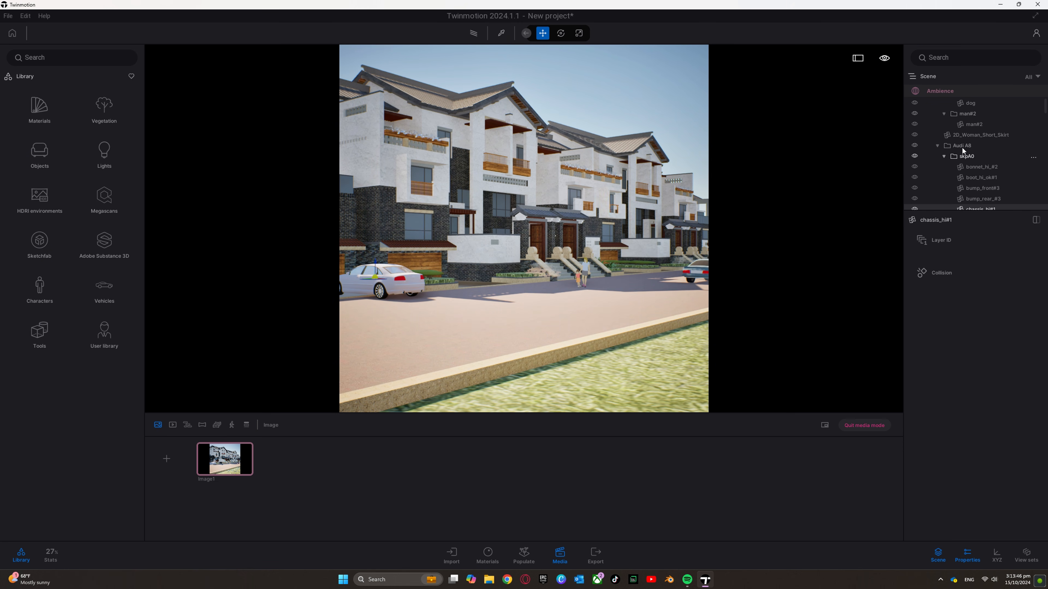
- Remove the parked white Audi A8 and the two people standing in front of the entrance stairs
key(Delete)
click(586, 268)
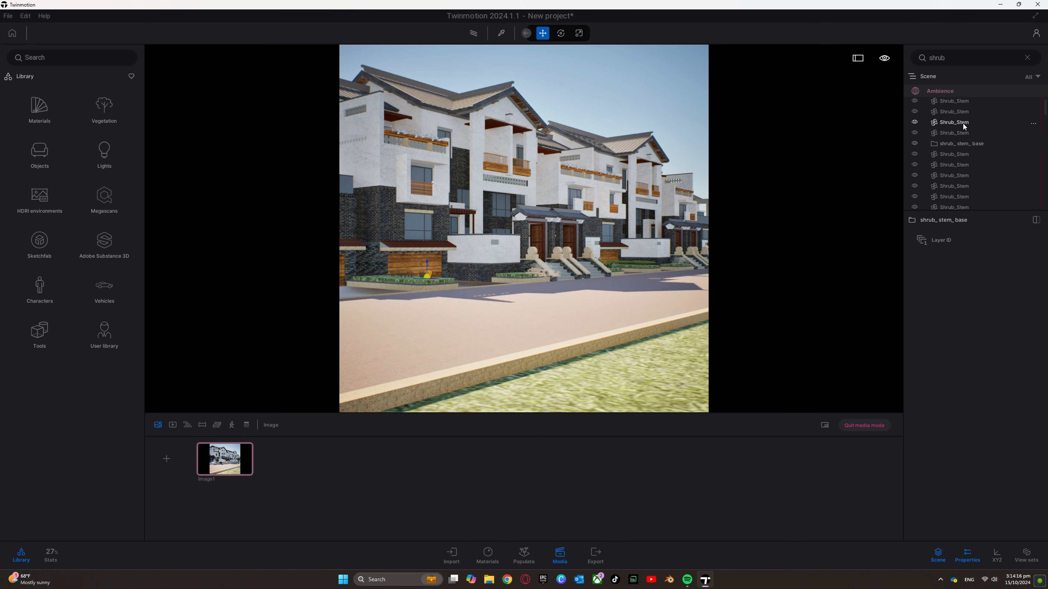
- Filter the scene objects by "shrub_stem" and delete all the matching shrub stems
click(954, 61)
text(_)
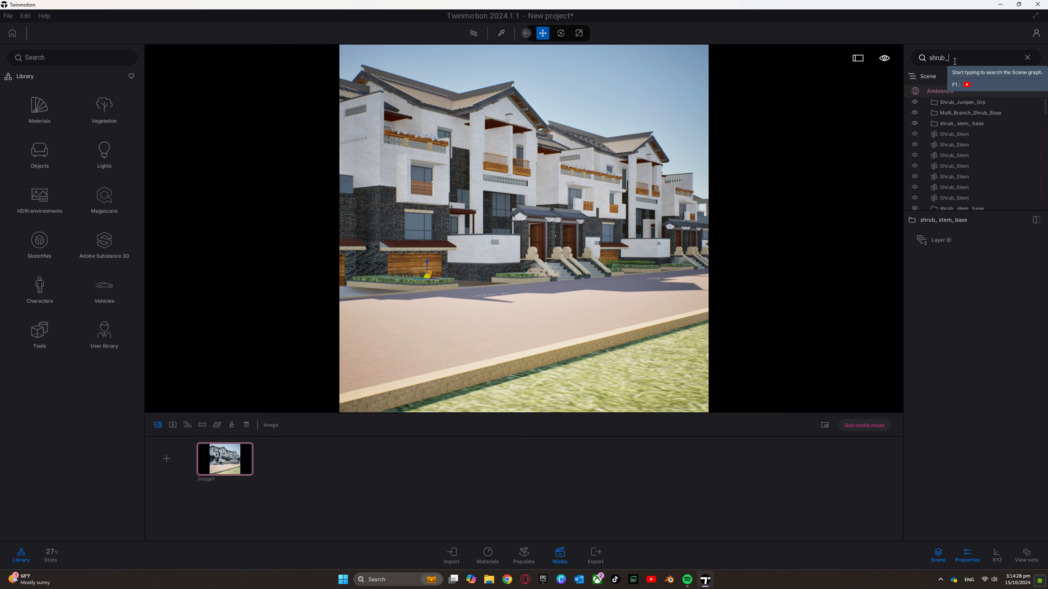
text(stem)
click(954, 104)
drag(1044, 106, 1044, 203)
shift+click(949, 199)
key(Delete)
click(651, 264)
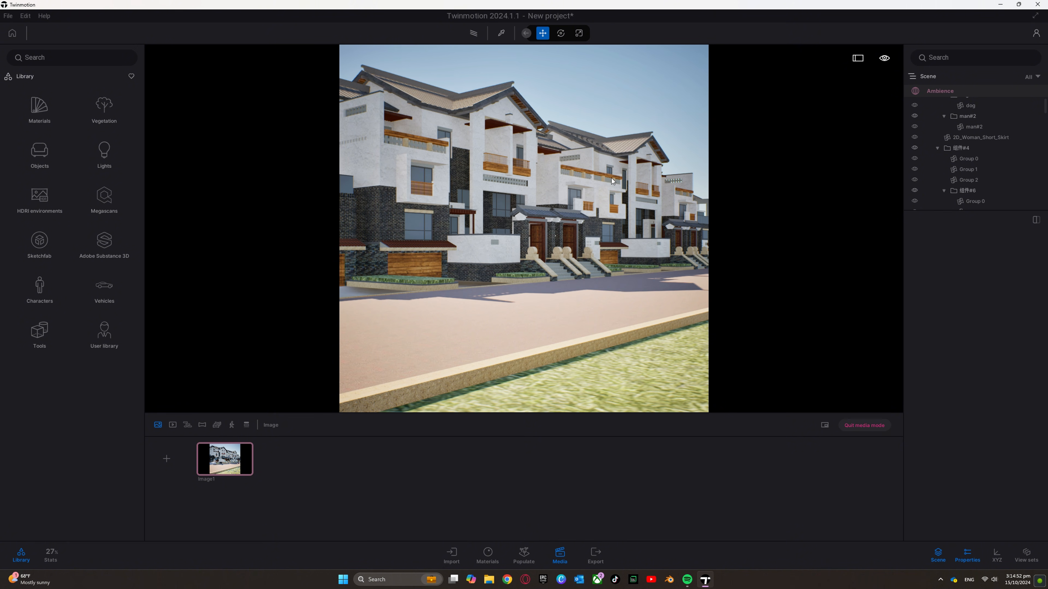
- Search the library for "grass" and apply the Lawn Grass material to the green ground beside the road
click(62, 57)
text(grass)
key(Return)
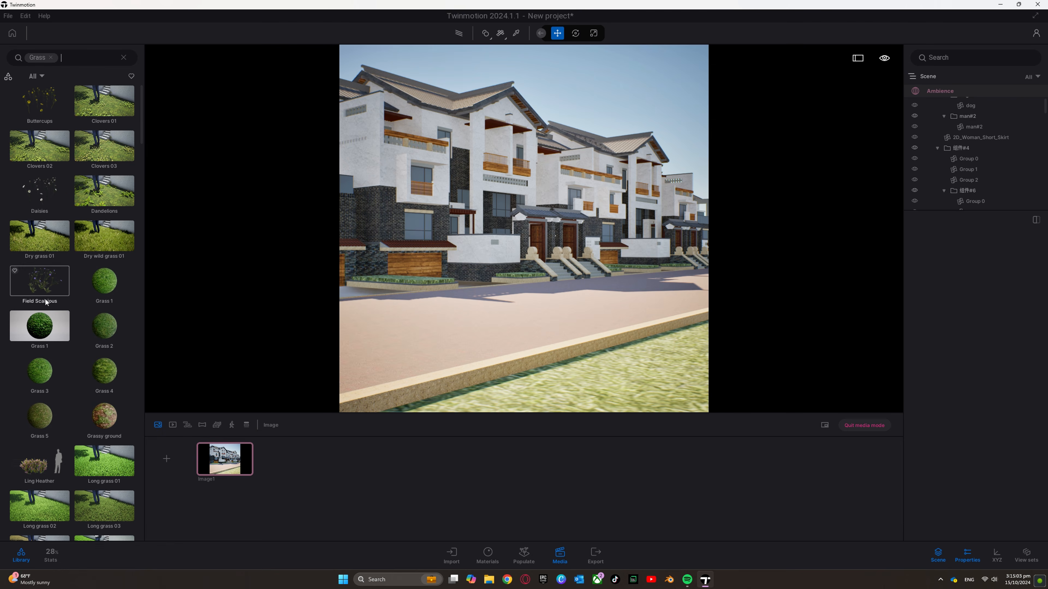
scroll(74, 367, down, 8)
scroll(74, 368, down, 5)
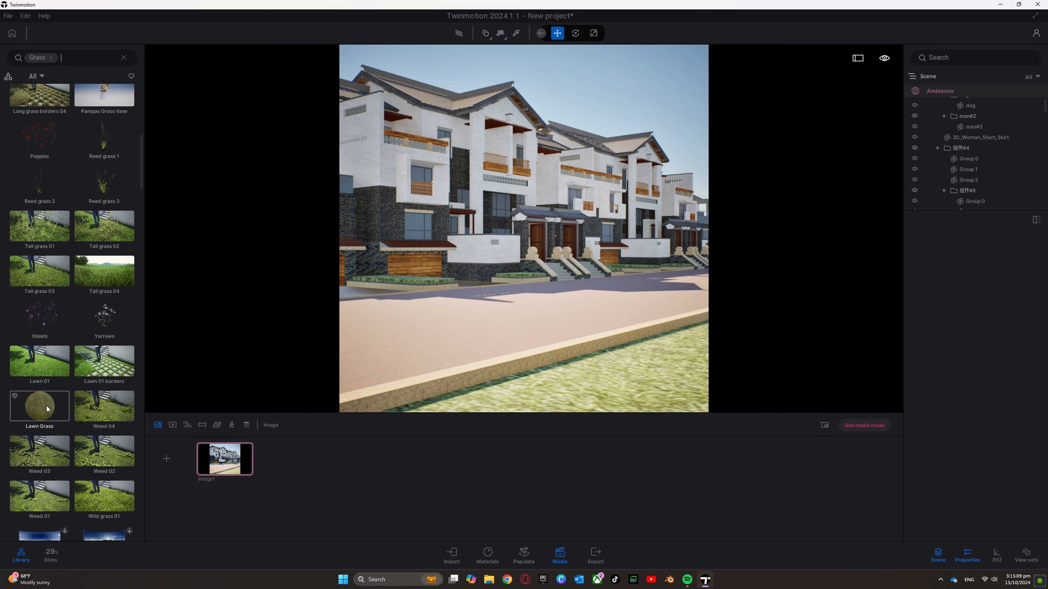
drag(48, 409, 617, 355)
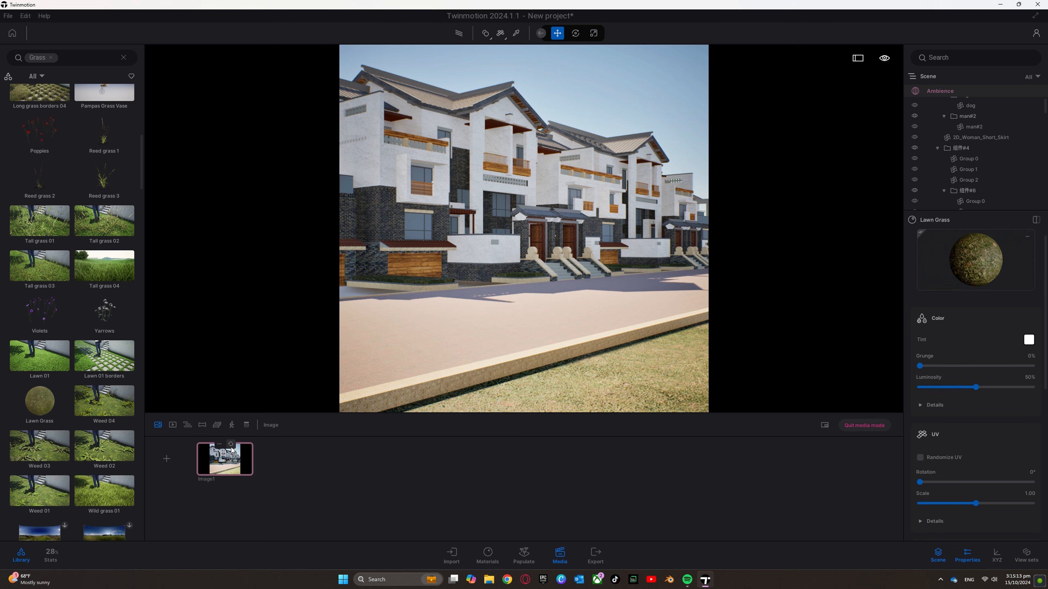
- Find the Rough Asphalt material under "asphalt", apply it to the road and set its UV scale to 10.00
click(51, 58)
text(asp)
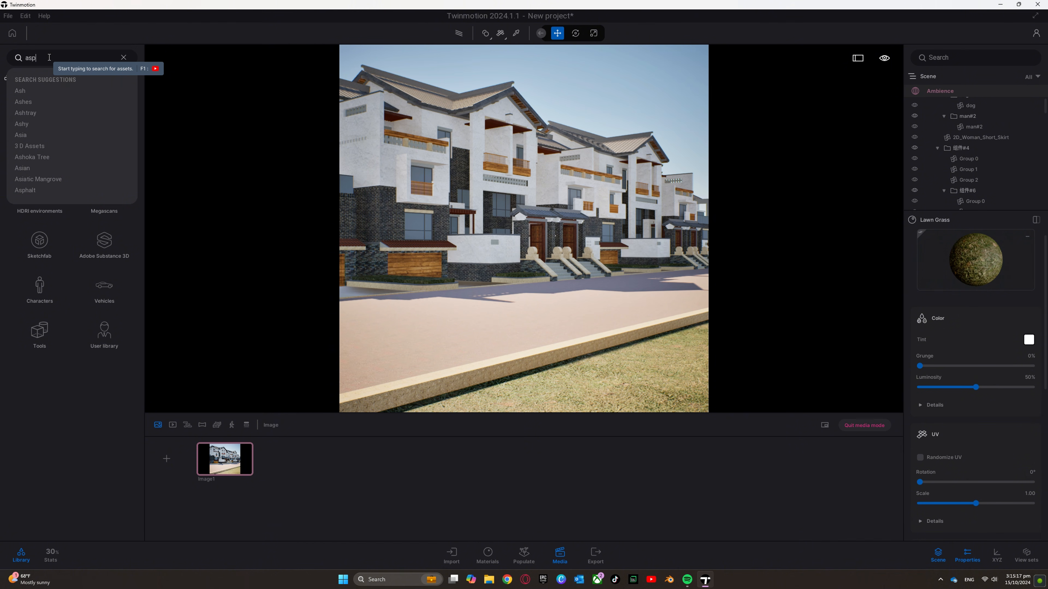
text(halt)
key(Return)
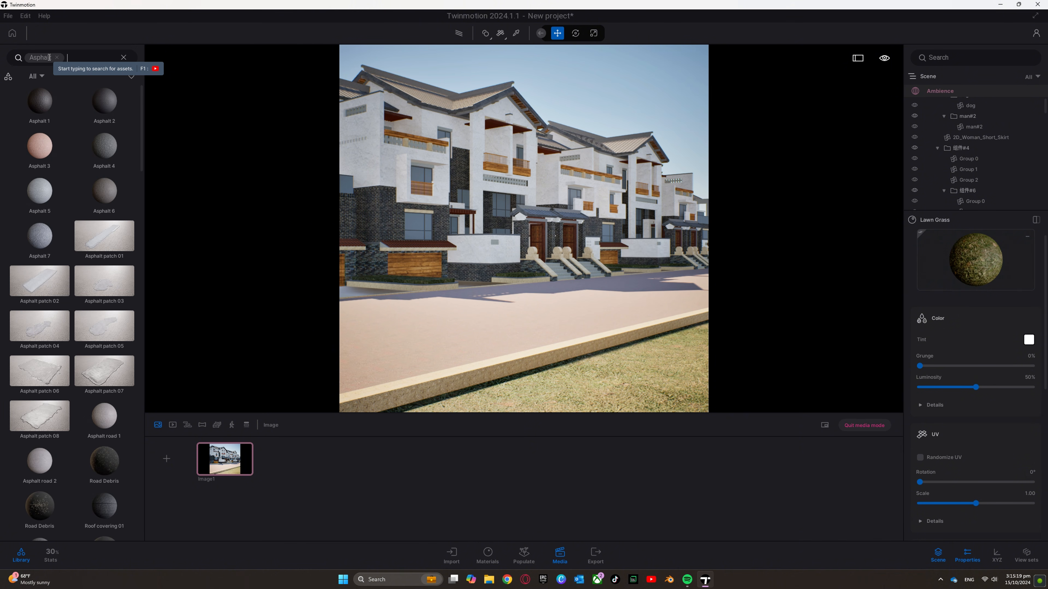
scroll(103, 466, down, 3)
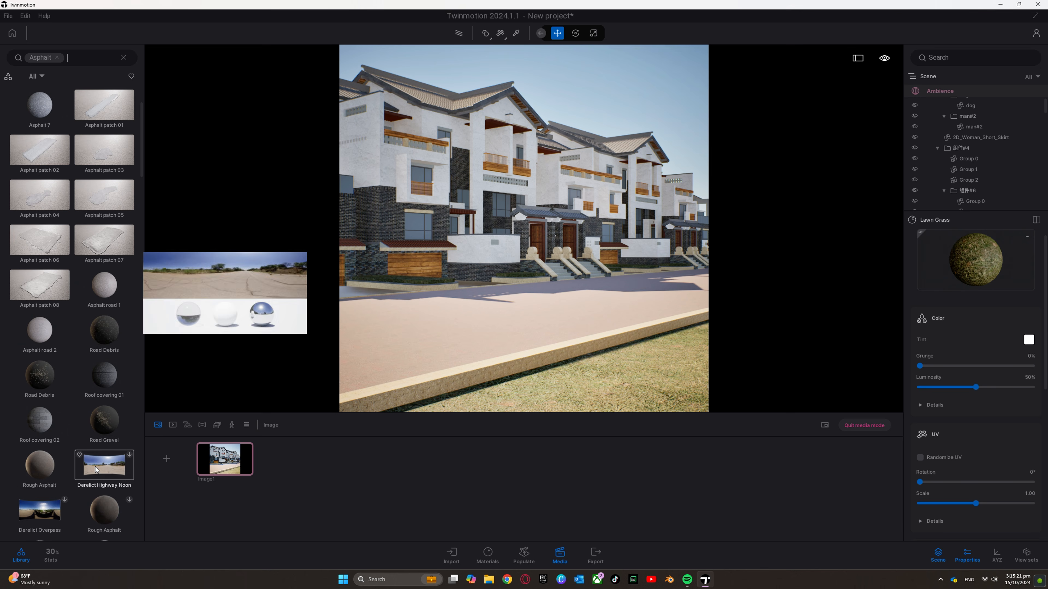
drag(42, 476, 386, 357)
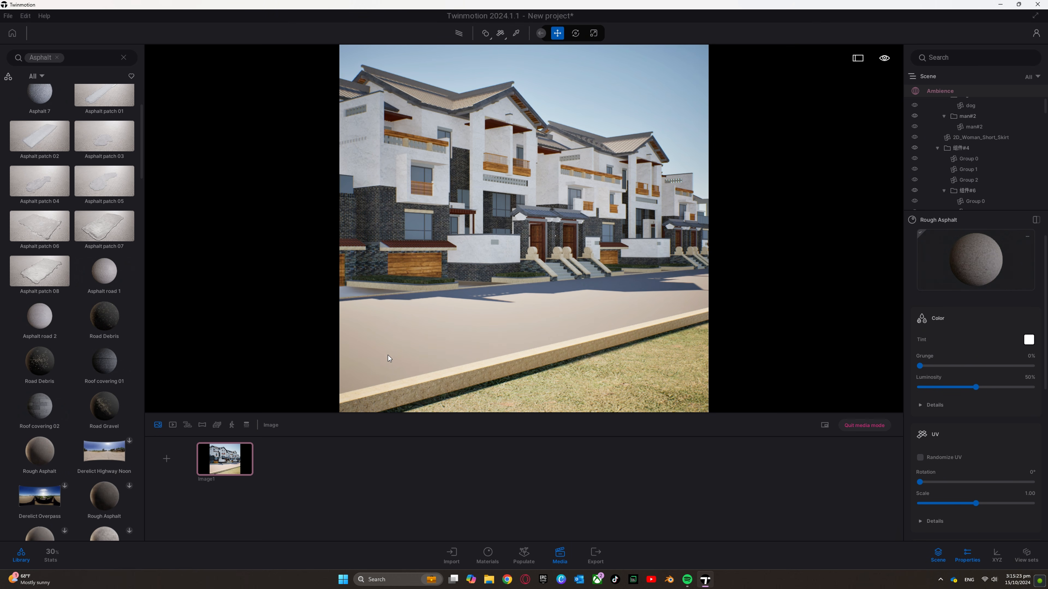
drag(976, 503, 1045, 501)
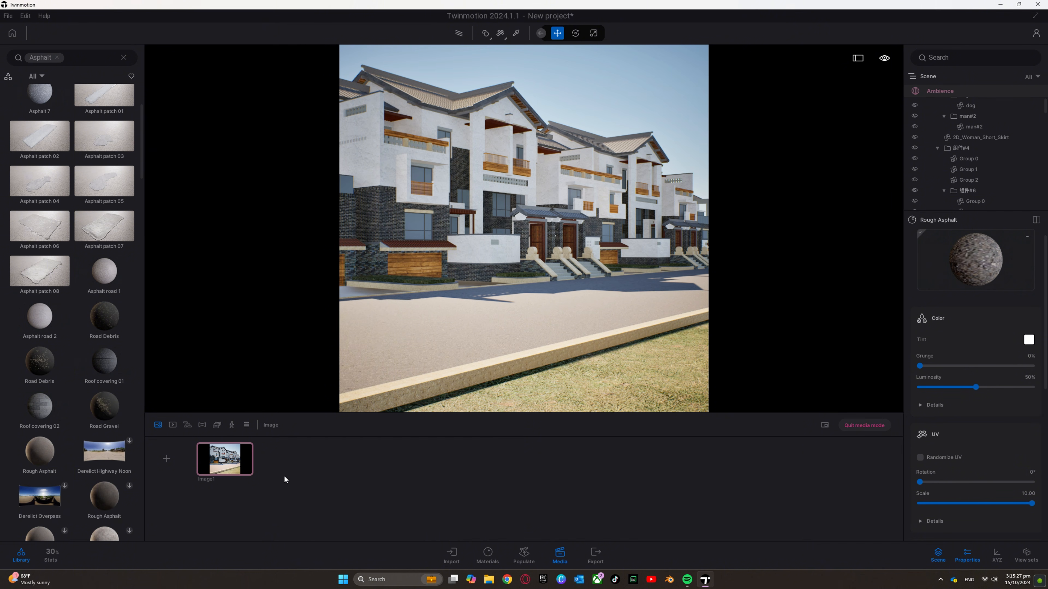
click(231, 446)
- Search the library for "concrete" and apply the Concrete Pavement material to the curb between road and lawn
click(58, 58)
text(c)
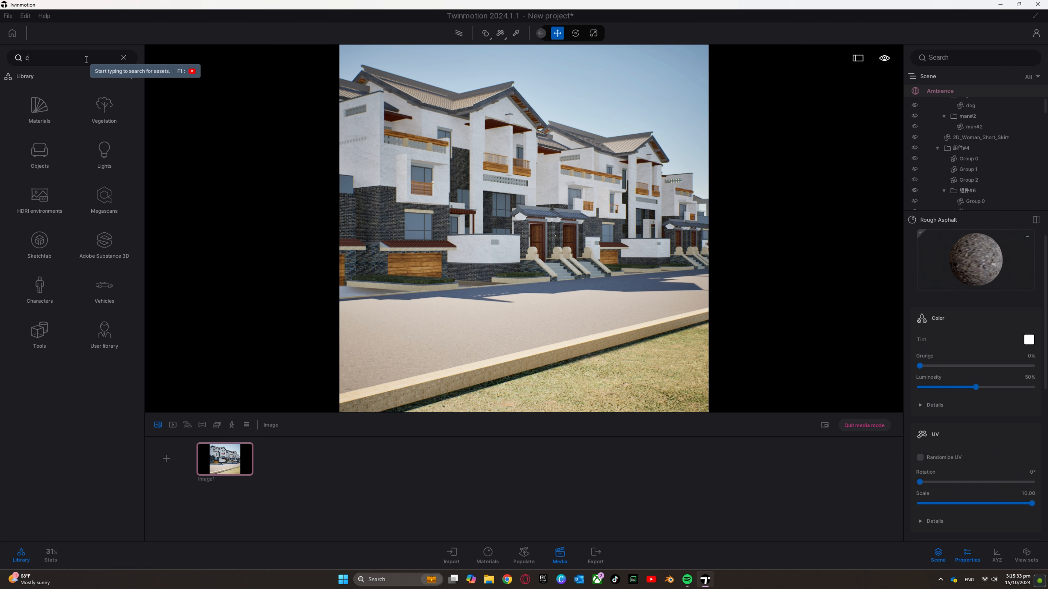
text(oncrete)
key(Return)
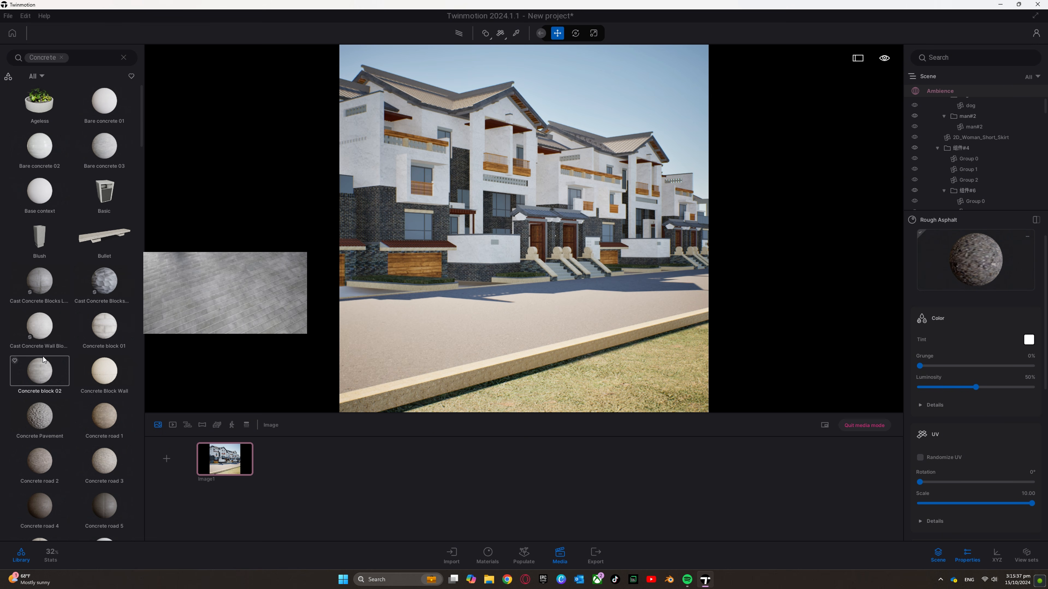
scroll(54, 386, down, 1)
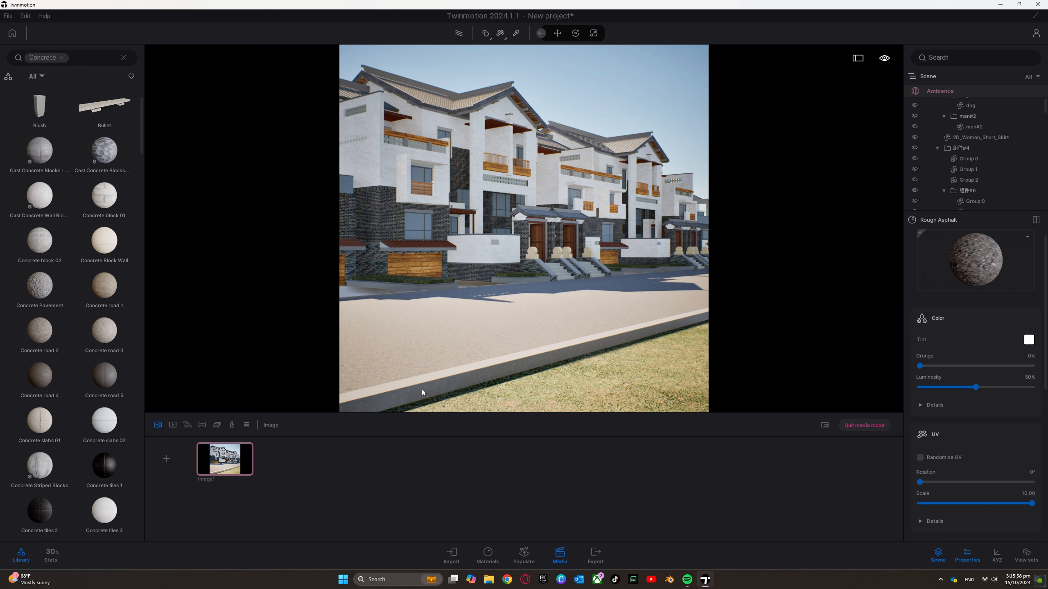
- Pick the curb's Concrete Pavement material, set its UV scale to about 8.03 and enable Randomize UV
click(423, 389)
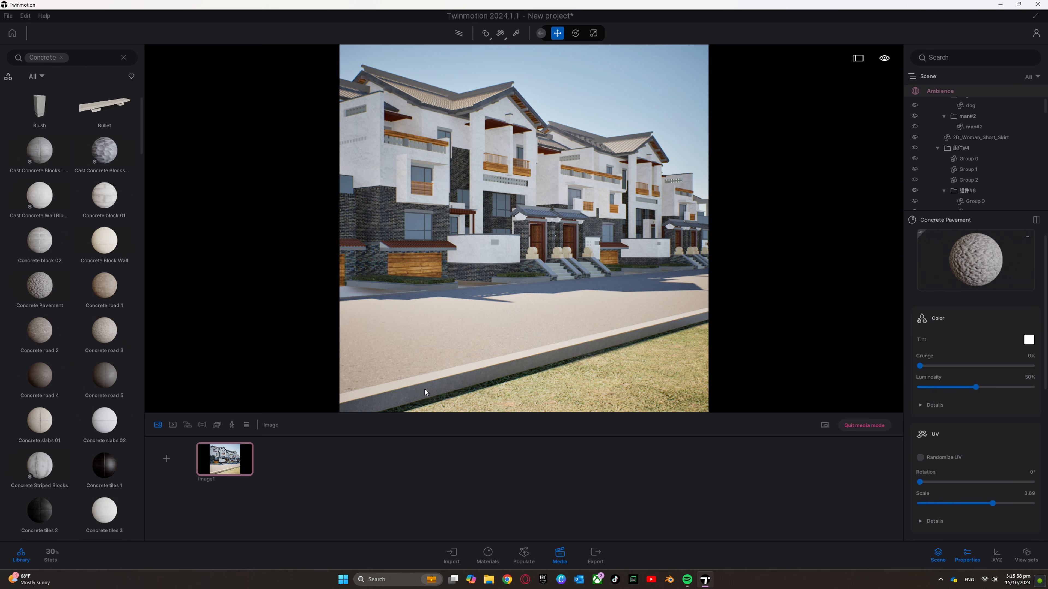
drag(992, 504, 1020, 508)
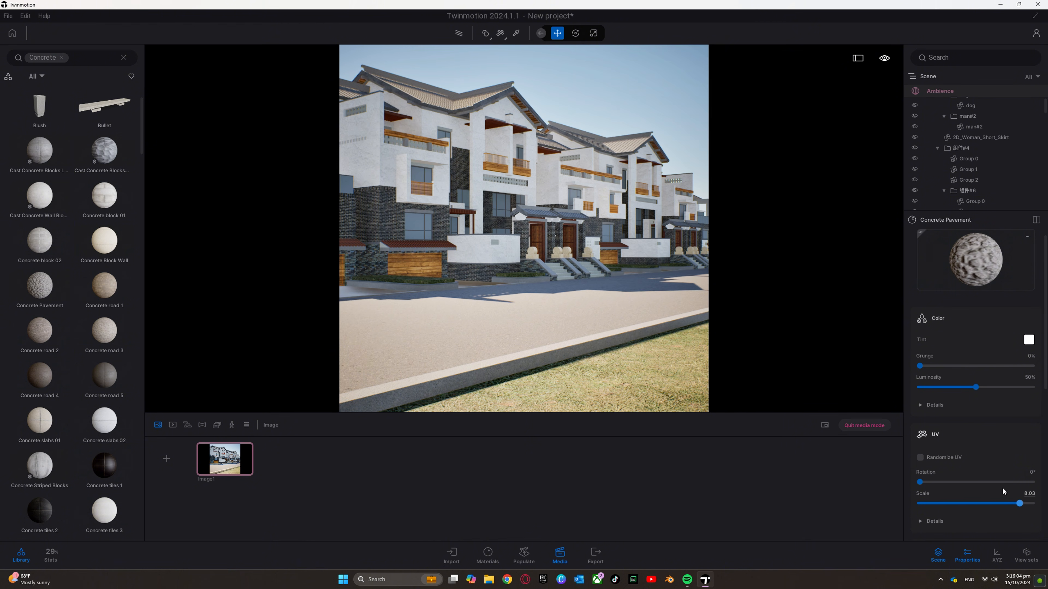
click(920, 456)
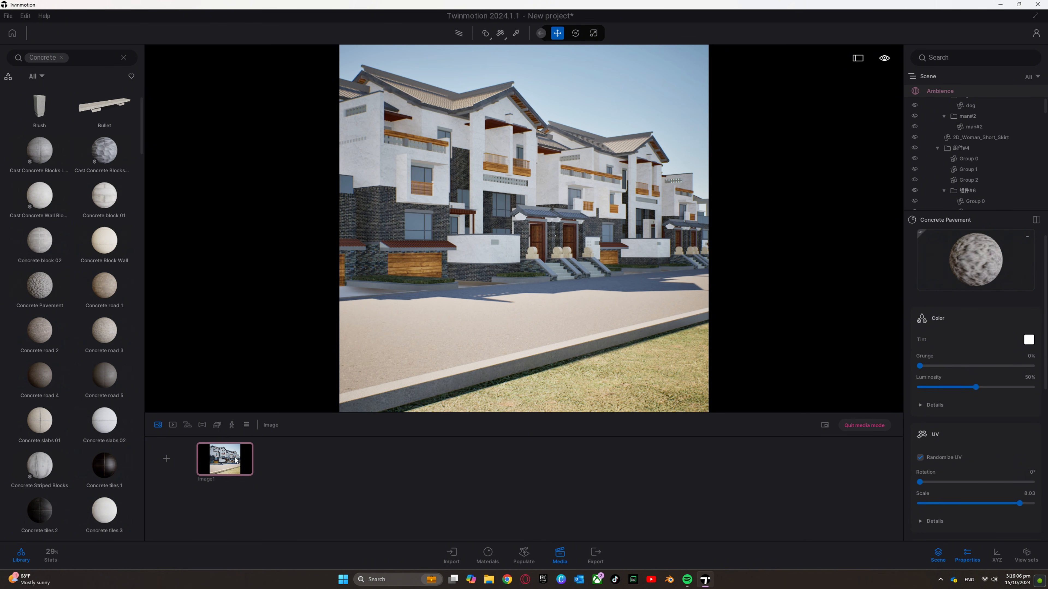
- Refresh the saved Image1 view and quit media mode
click(230, 445)
click(866, 424)
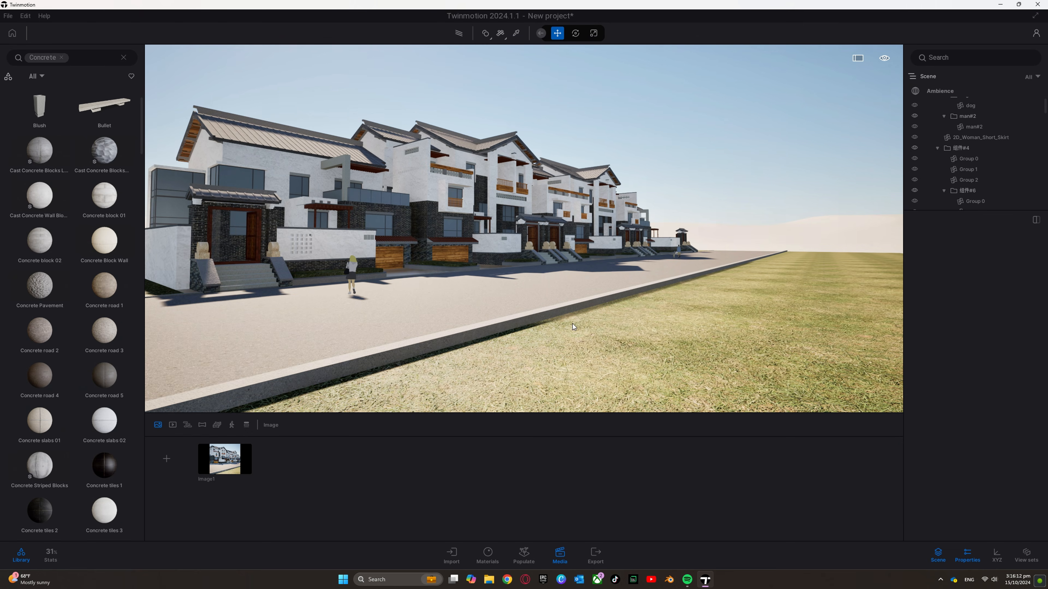
- Search the library for "plaster" and apply the Plaster coating 02 material to the white boundary wall beside the garage
scroll(438, 223, up, 8)
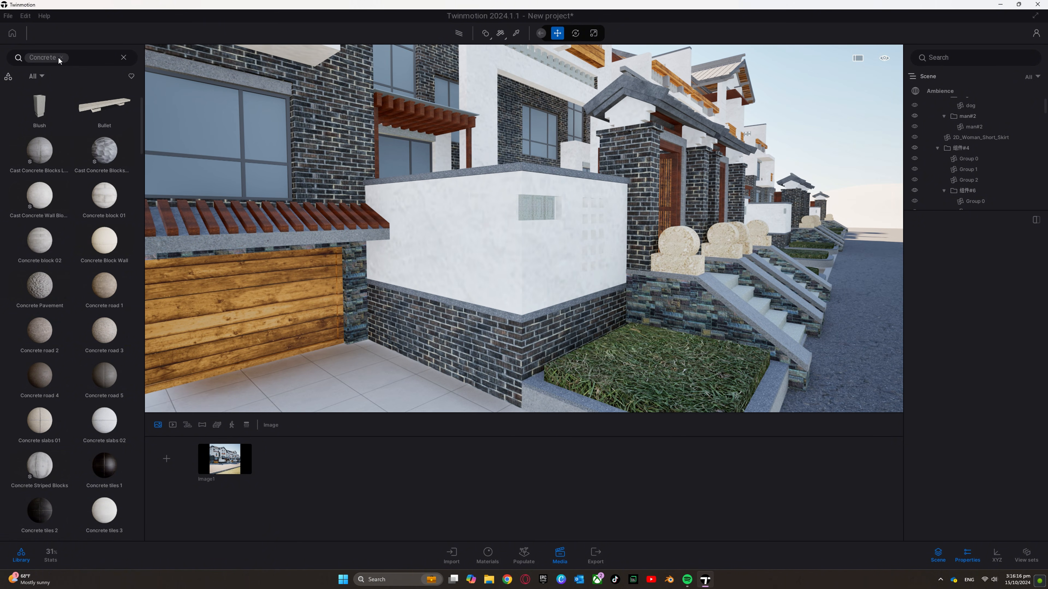
key(BackSpace)
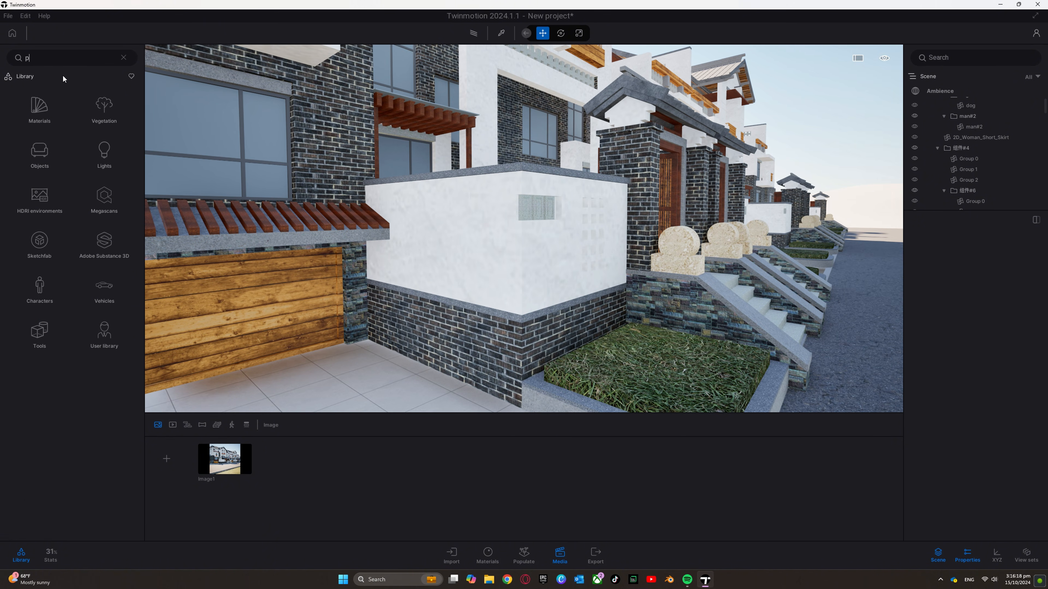
text(plaster)
key(Return)
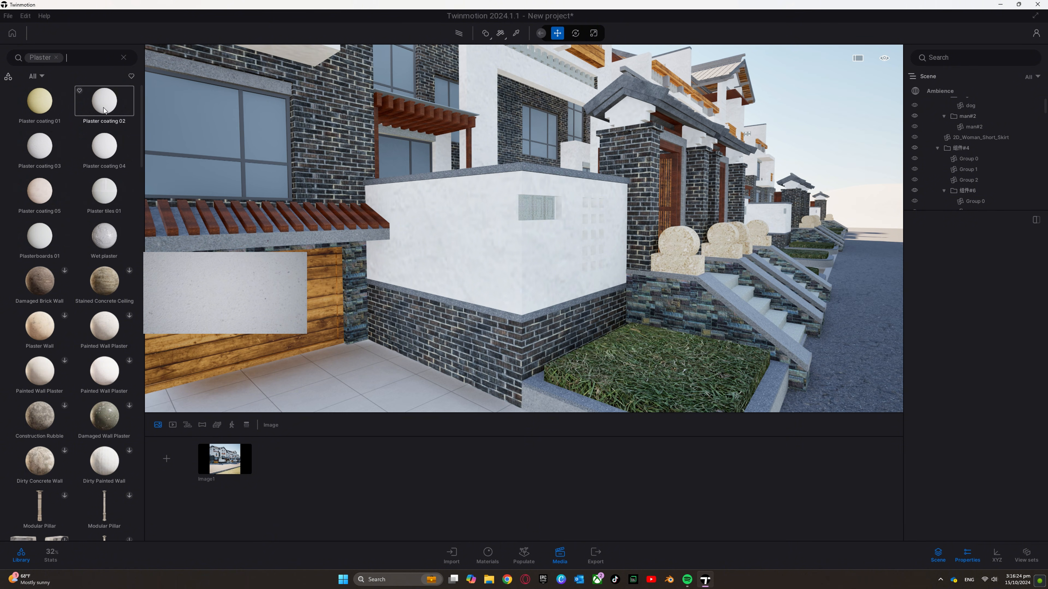
drag(104, 110, 446, 224)
click(482, 230)
- Adjust the wall plaster's UV scale, set its stretch on X to about 0.60 and enable Randomize UV
scroll(482, 231, up, 5)
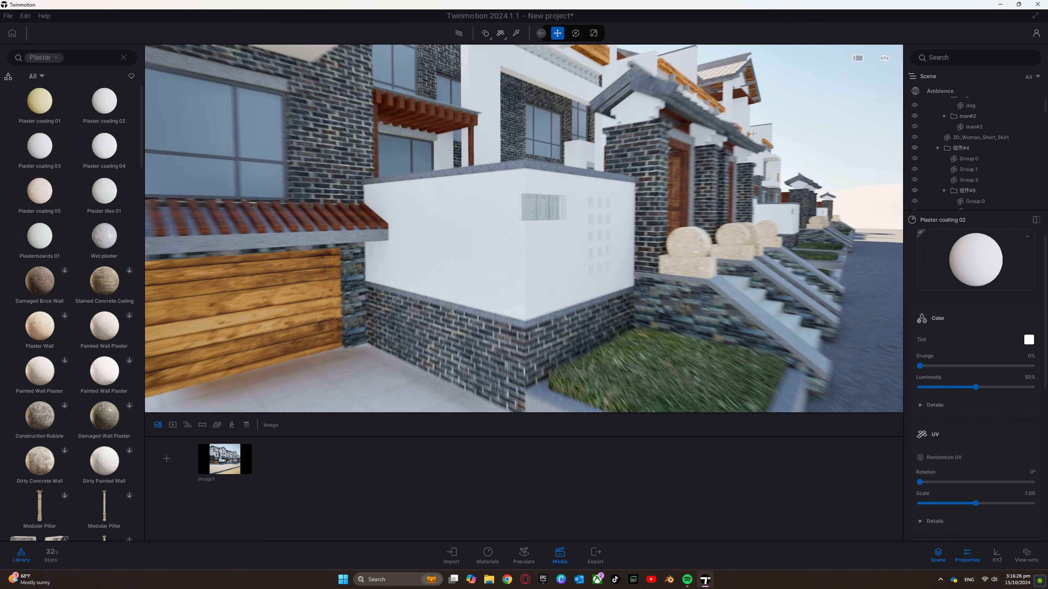
scroll(482, 230, down, 2)
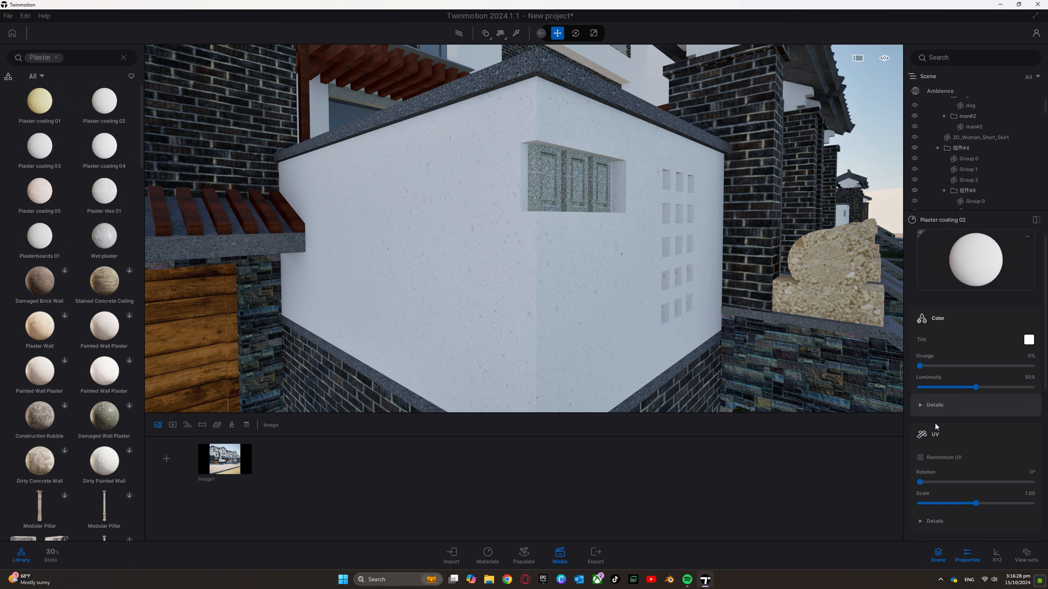
drag(976, 504, 981, 503)
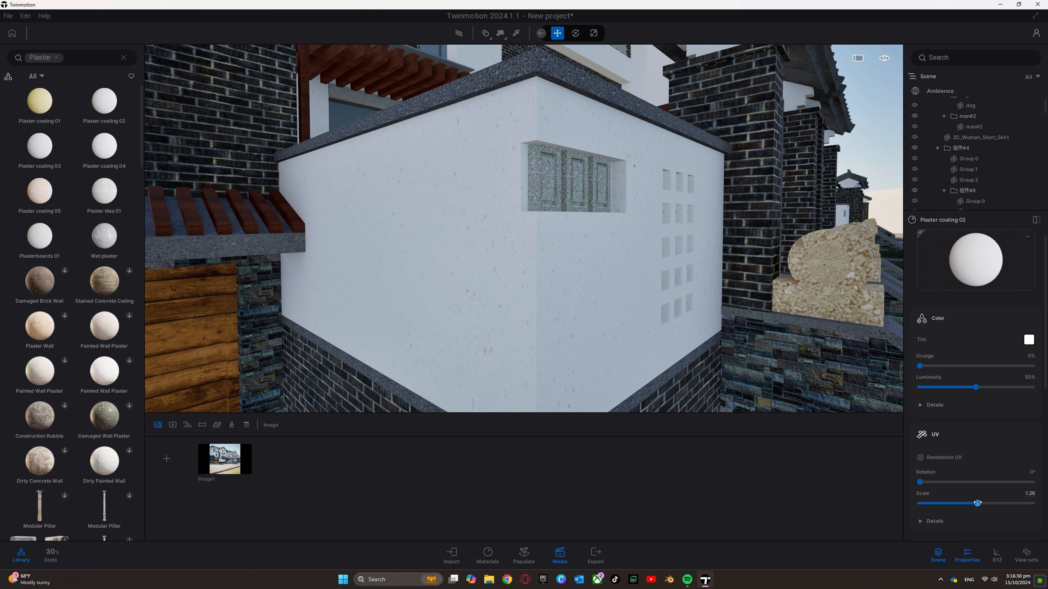
click(929, 522)
scroll(938, 512, down, 2)
drag(922, 461, 925, 460)
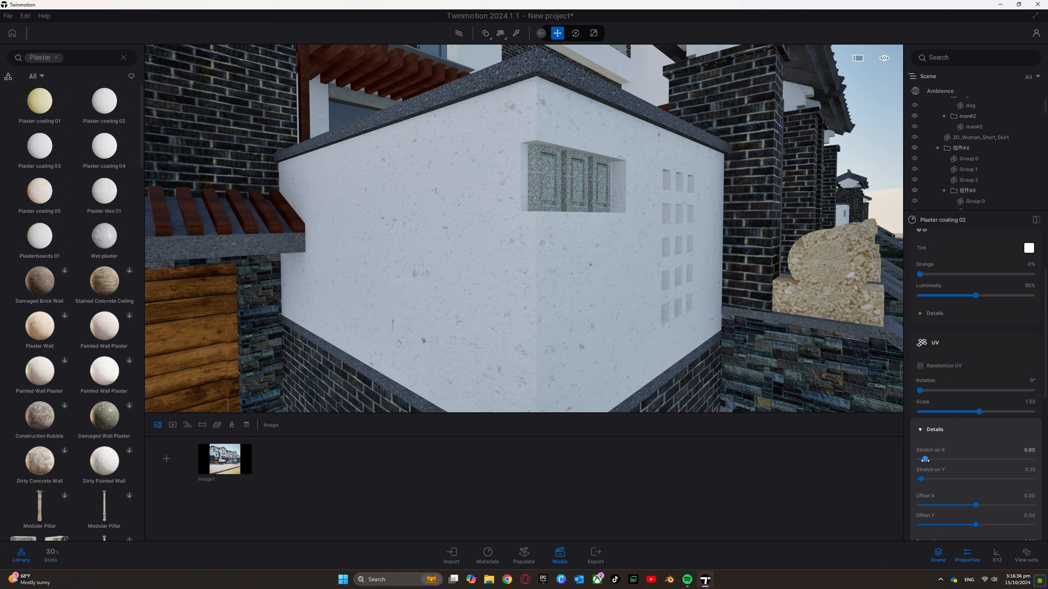
drag(982, 411, 970, 411)
click(920, 366)
drag(960, 412, 949, 412)
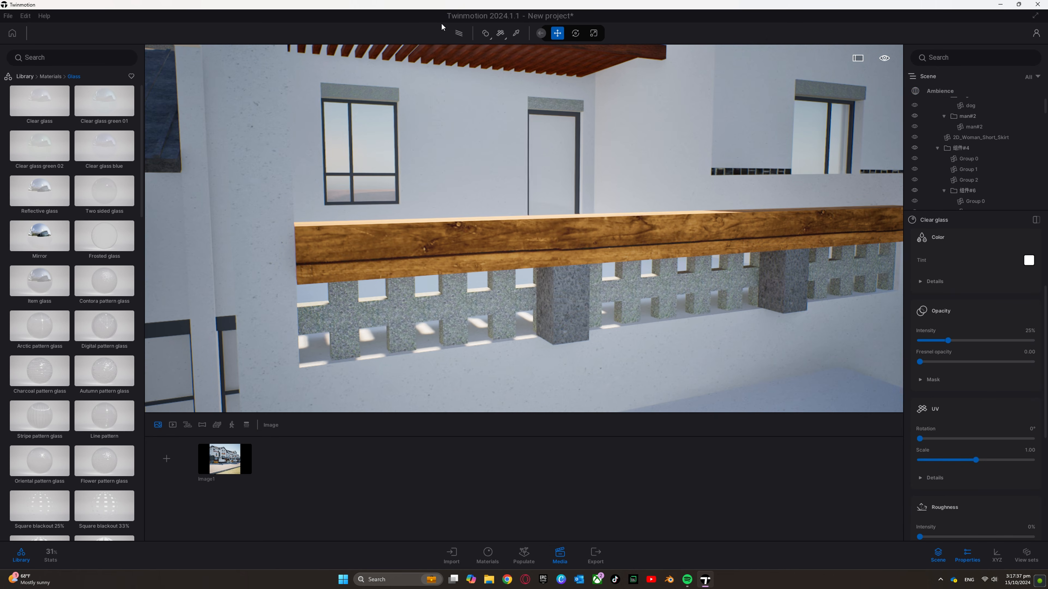
- Set the UV scale of the Plaster coating 02 material to about 8.23
click(646, 296)
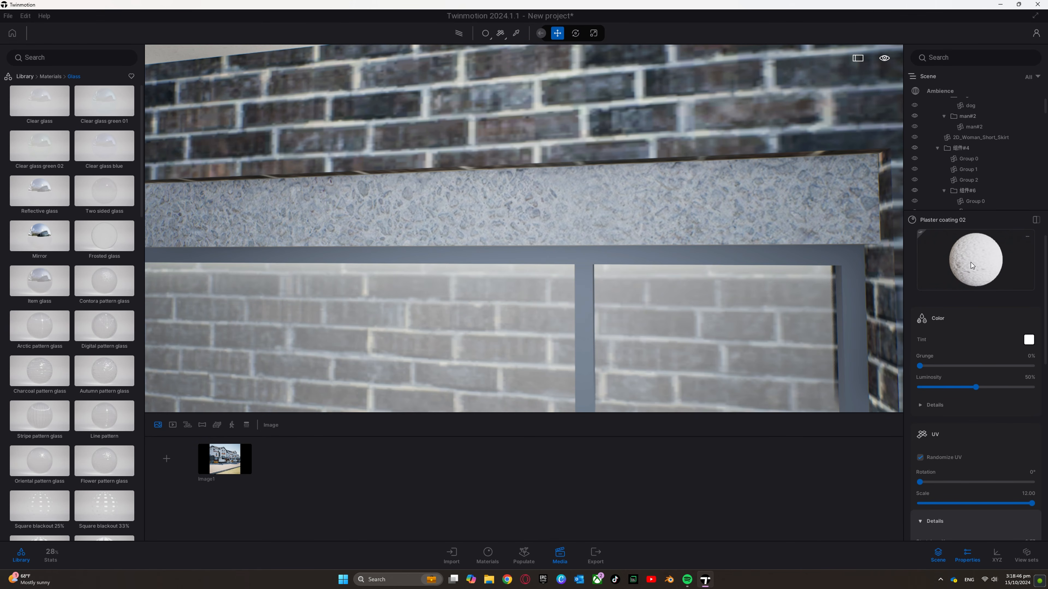
click(1027, 236)
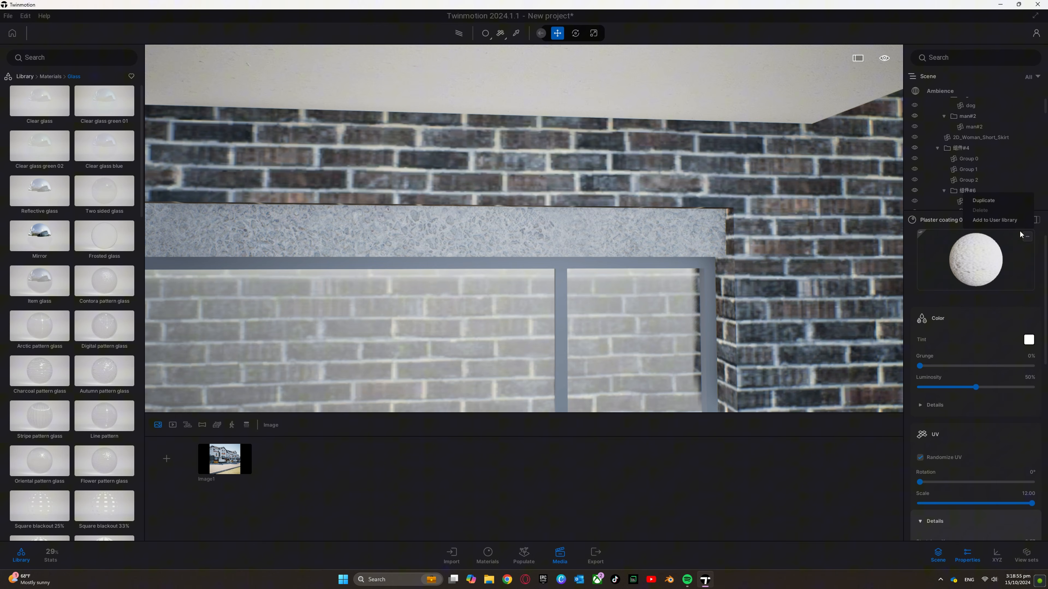
drag(1031, 503, 1020, 504)
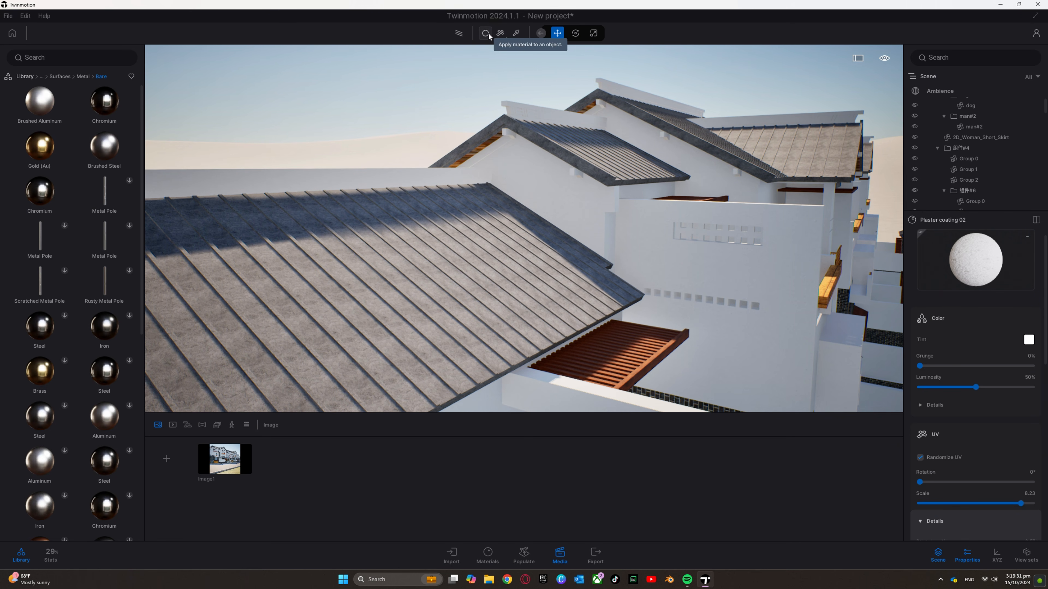
- Replace the roof material with Brushed Aluminum and tint it dark grey, 363636
click(489, 36)
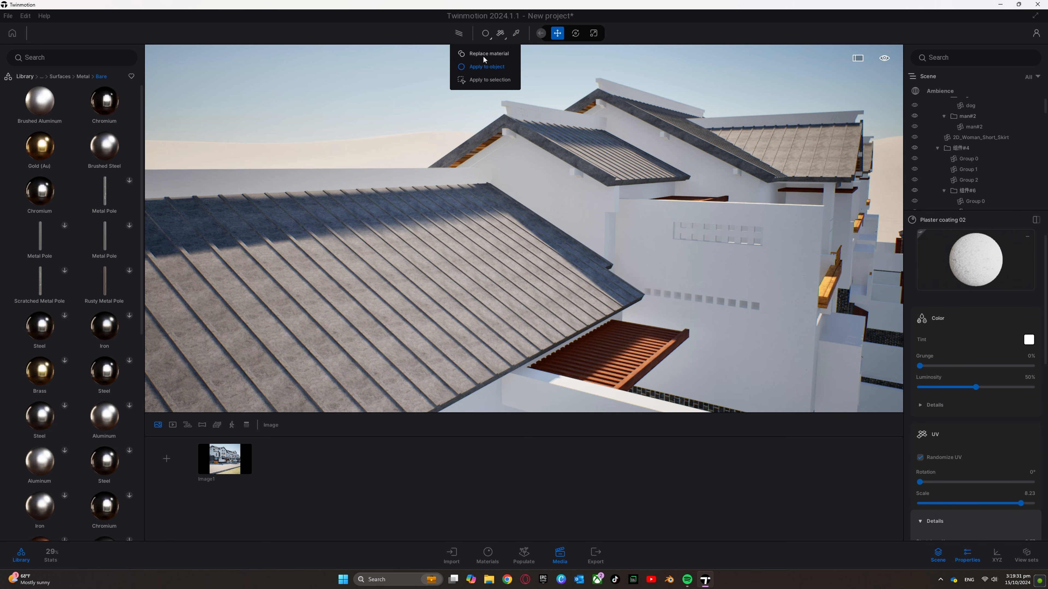
click(485, 56)
drag(39, 102, 280, 247)
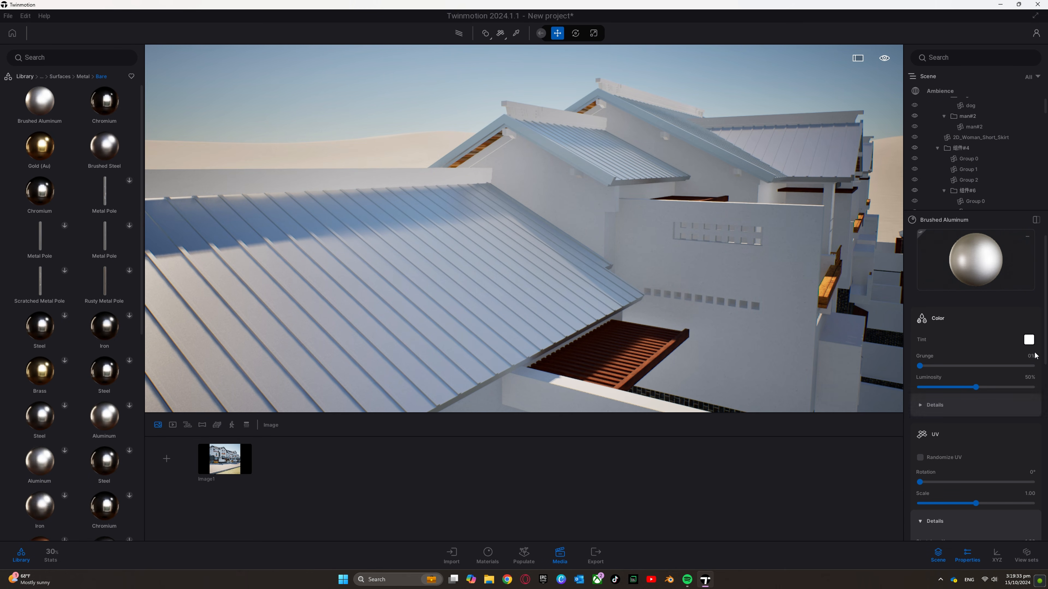
click(1028, 339)
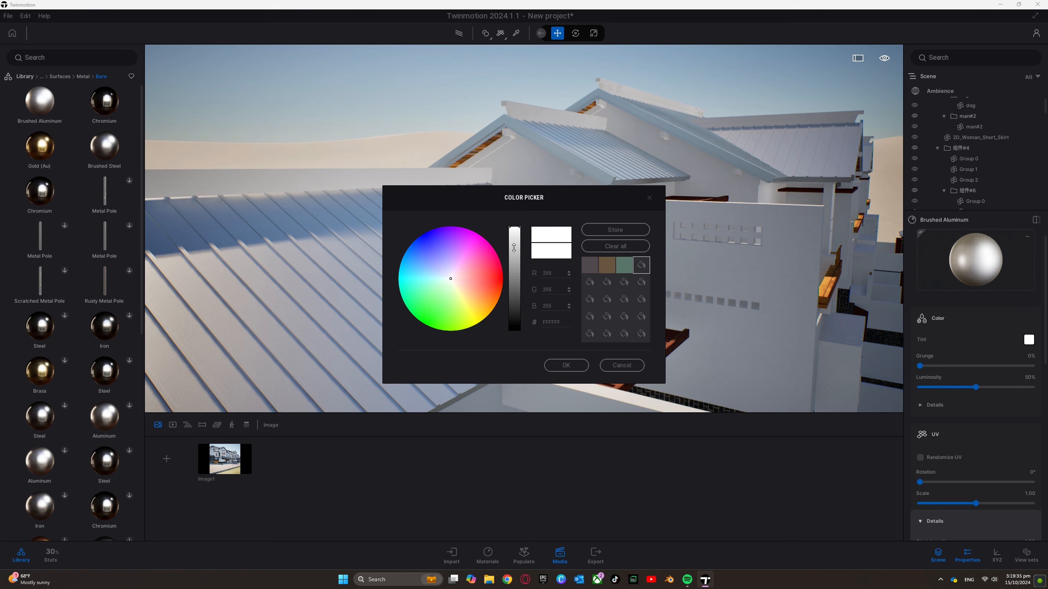
drag(514, 248, 510, 306)
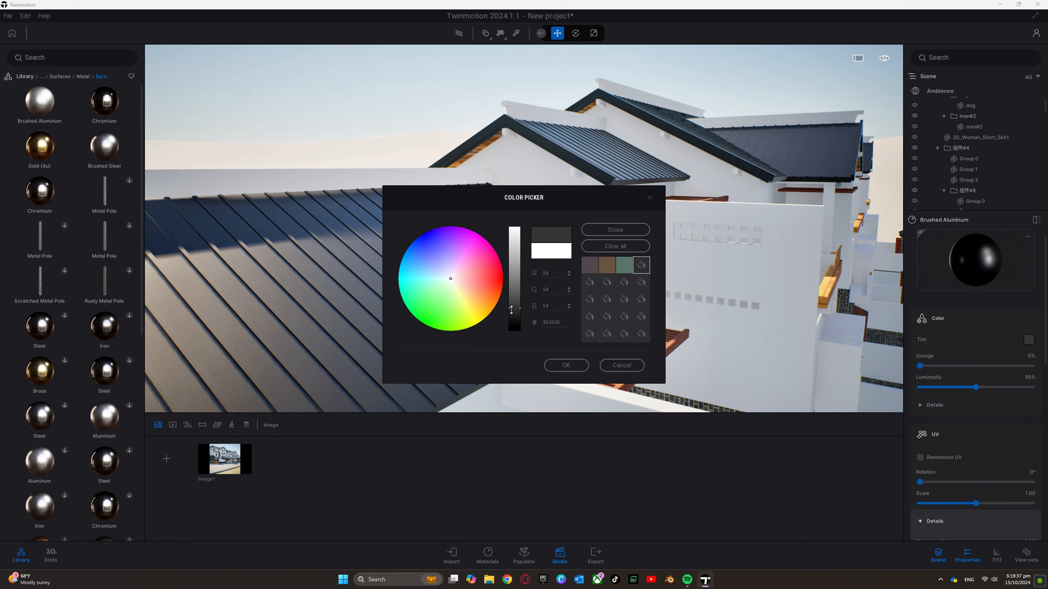
click(553, 372)
- Check the dark metal roofs in the saved Image1 view and quit media mode
click(238, 475)
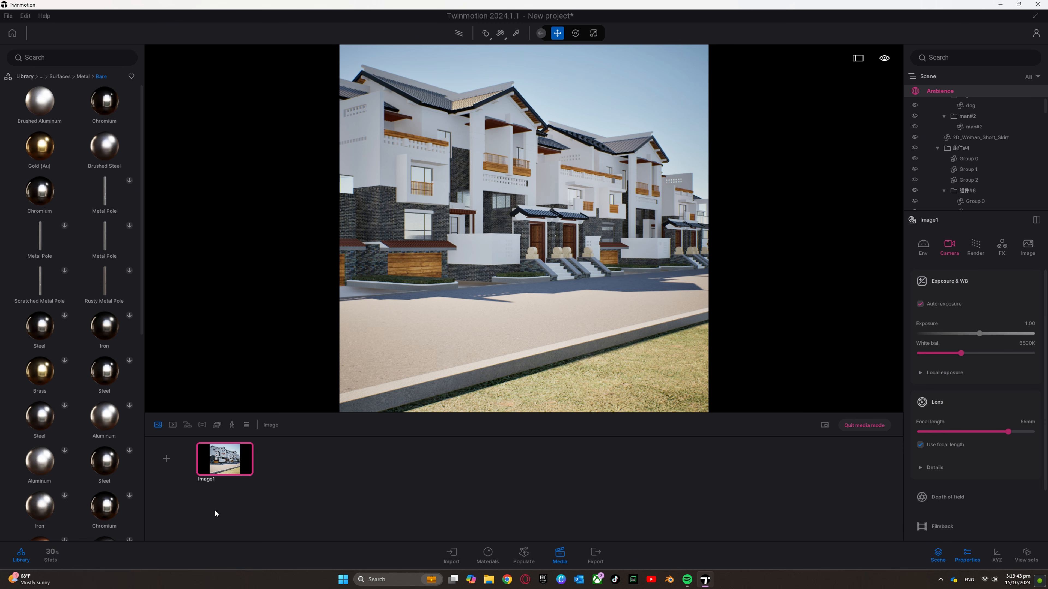
mouse_move(231, 450)
click(849, 427)
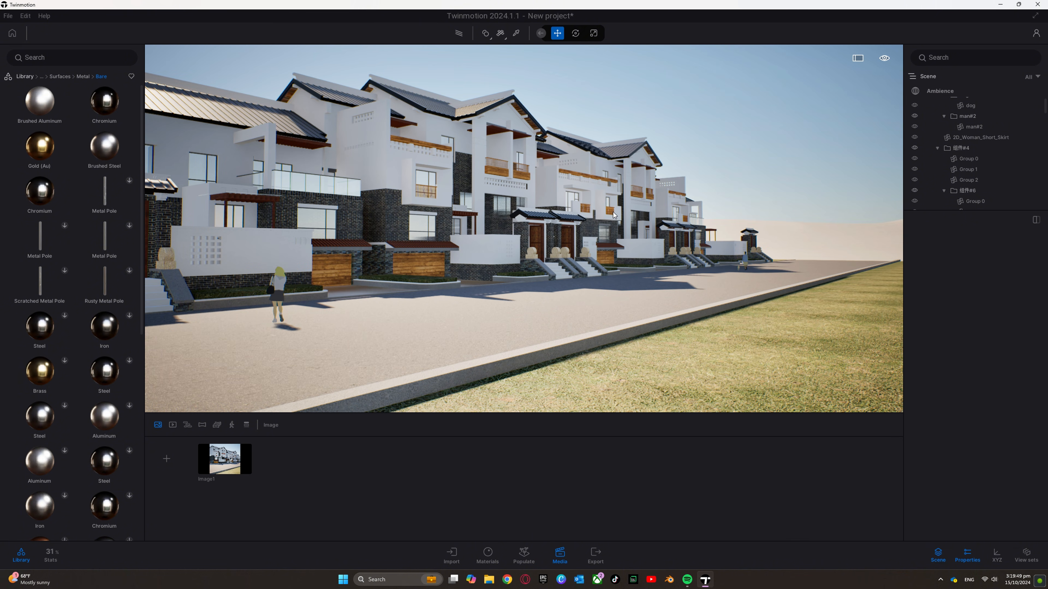
- Delete the white ornamental ridge wall and its end pieces from the projecting gable roof
key(w)
right_drag(614, 215, 625, 297)
key(e)
key(w)
key(e)
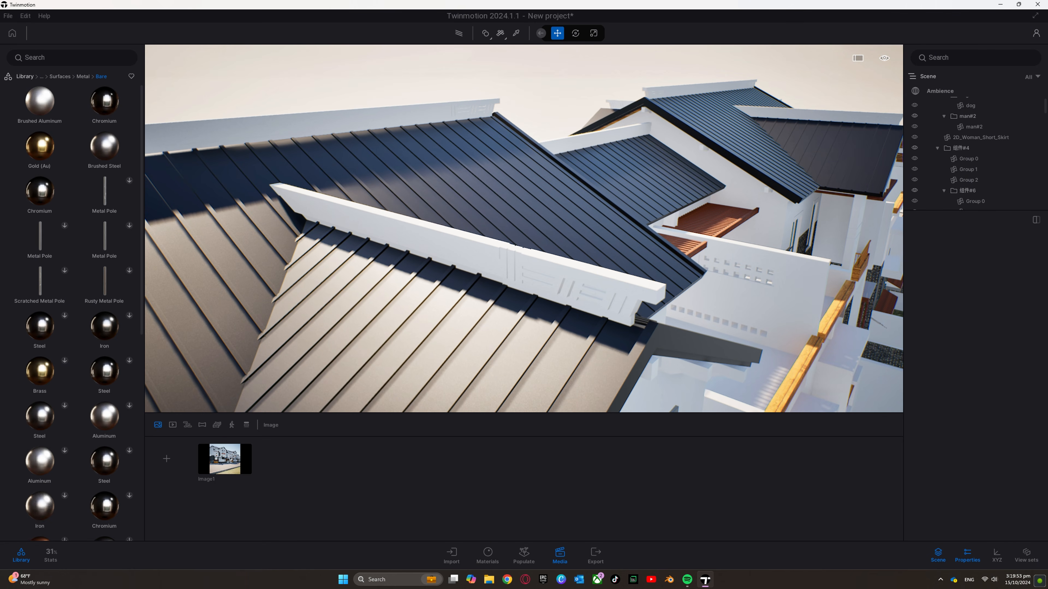
right_drag(475, 204, 656, 188)
key(q)
click(474, 207)
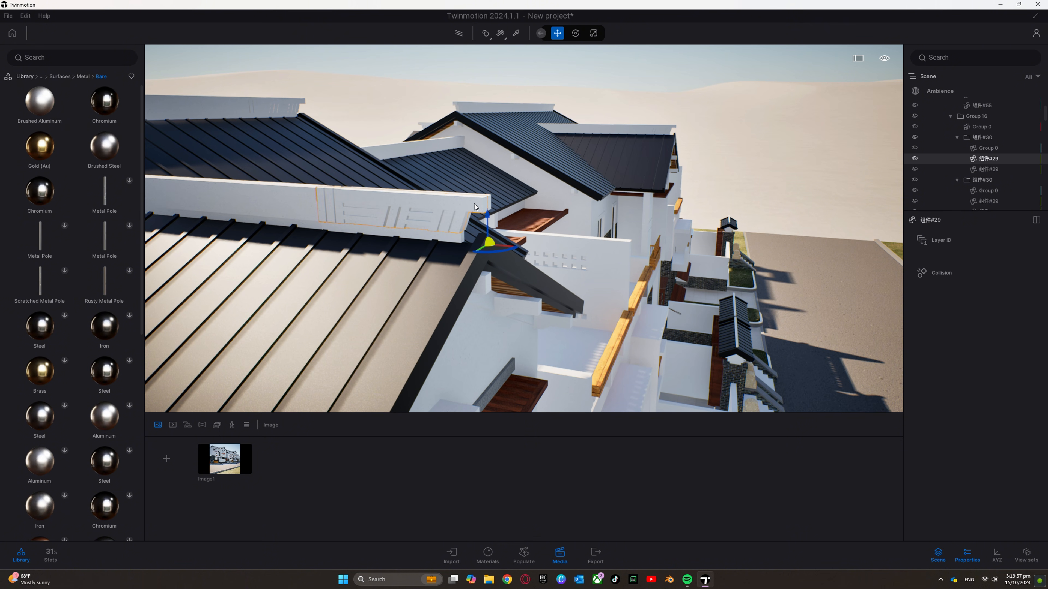
key(d)
right_drag(521, 230, 390, 201)
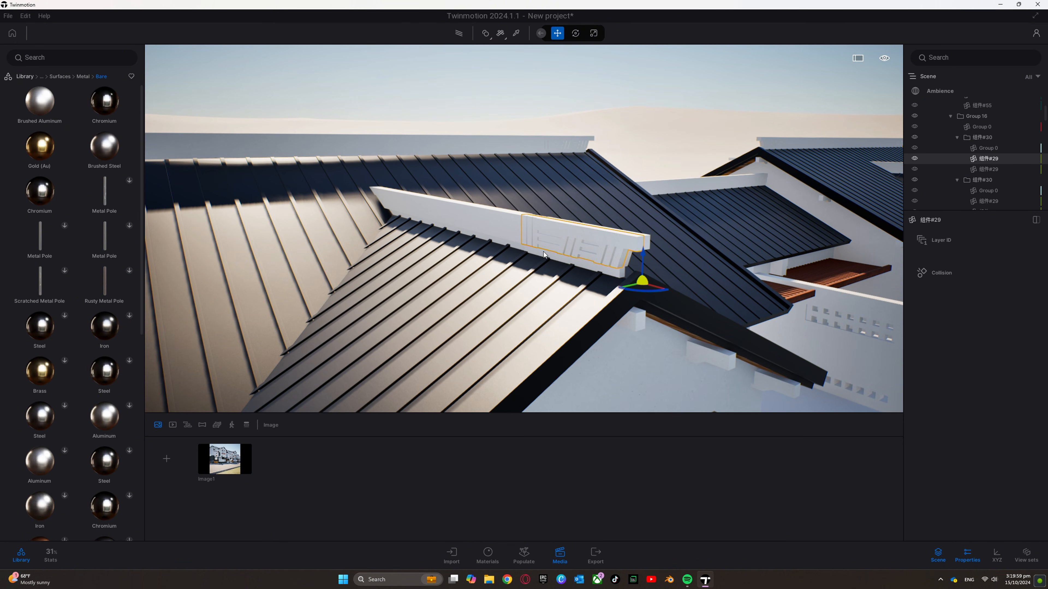
ctrl+click(544, 255)
ctrl+click(515, 235)
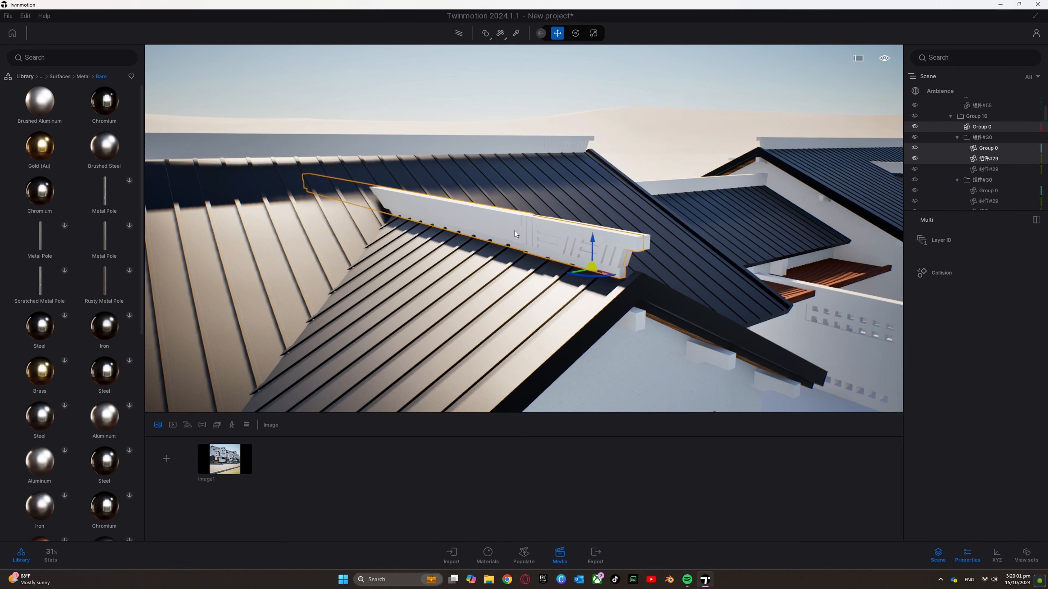
key(Delete)
click(553, 241)
key(Delete)
- Delete the white ridge wall with its patterned end pieces from the large roof slope at the row's outer end
key(w)
right_drag(553, 241, 386, 284)
click(387, 284)
ctrl+click(945, 138)
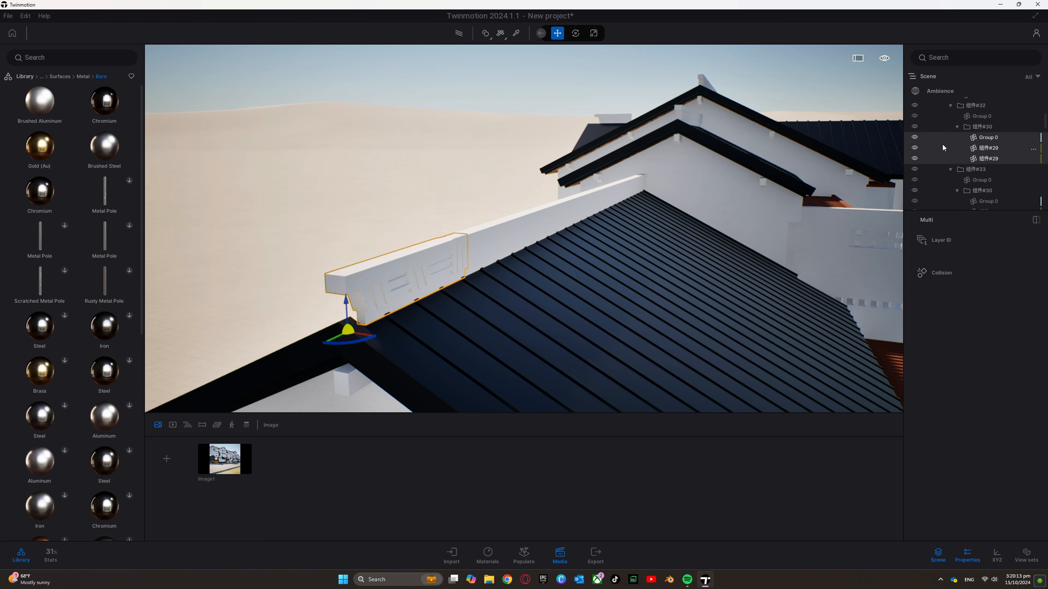
ctrl+click(518, 232)
key(Delete)
- Delete the white ridge wall and its end pieces from the small roof below the larger gable
key(w)
right_drag(517, 231, 482, 266)
key(s)
click(482, 267)
ctrl+click(509, 252)
ctrl+click(537, 224)
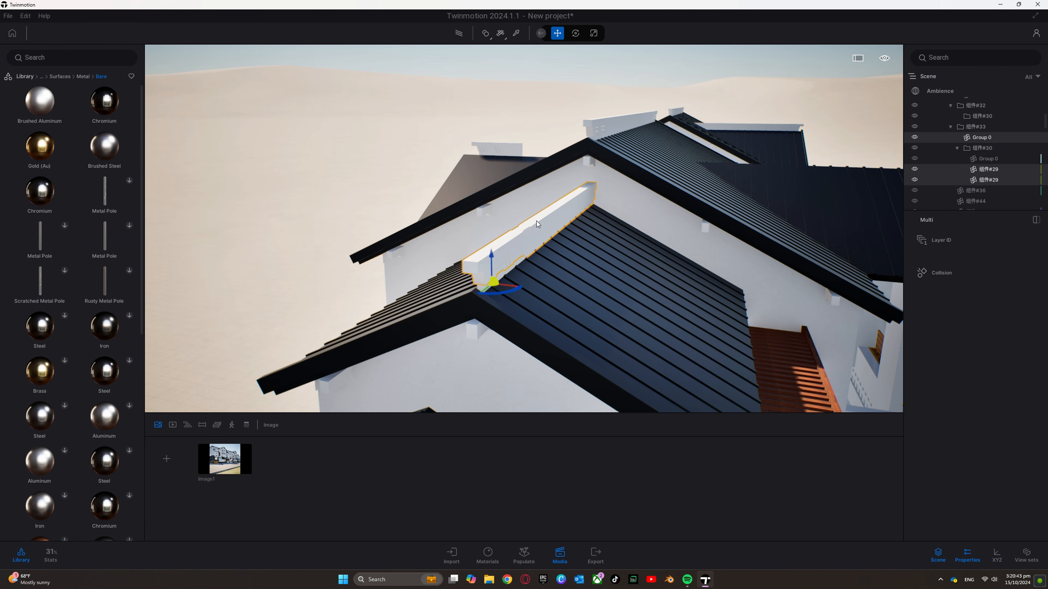
key(Delete)
- Select the ridge wall pieces on the neighbouring roof and delete them
right_drag(599, 259, 508, 213)
click(486, 223)
ctrl+click(508, 213)
ctrl+click(549, 192)
key(Delete)
- Delete the remaining white ridge pieces from the townhouse roofs
mouse_move(686, 580)
click(698, 555)
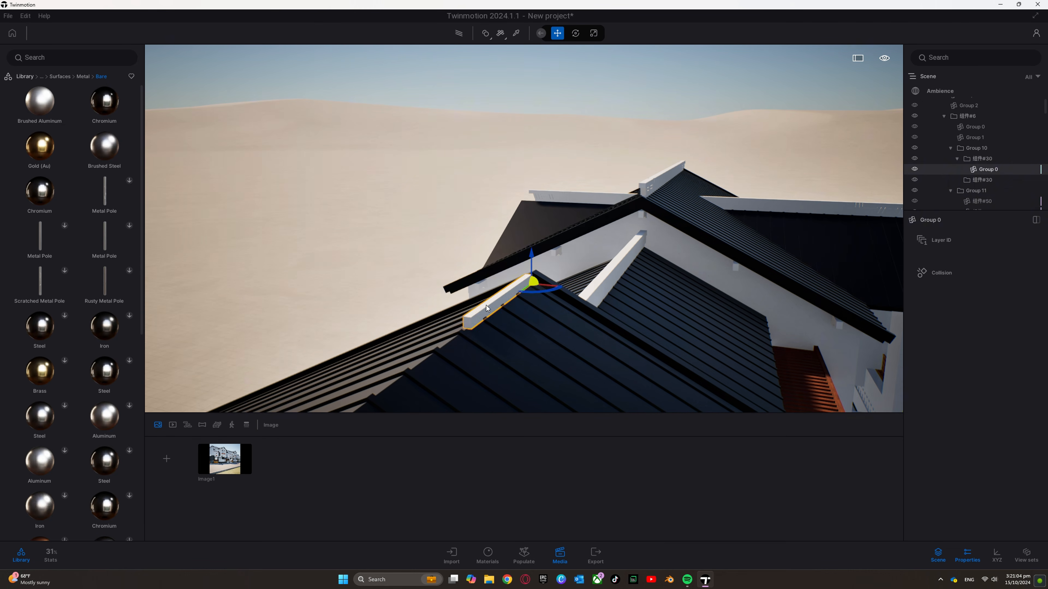
key(Delete)
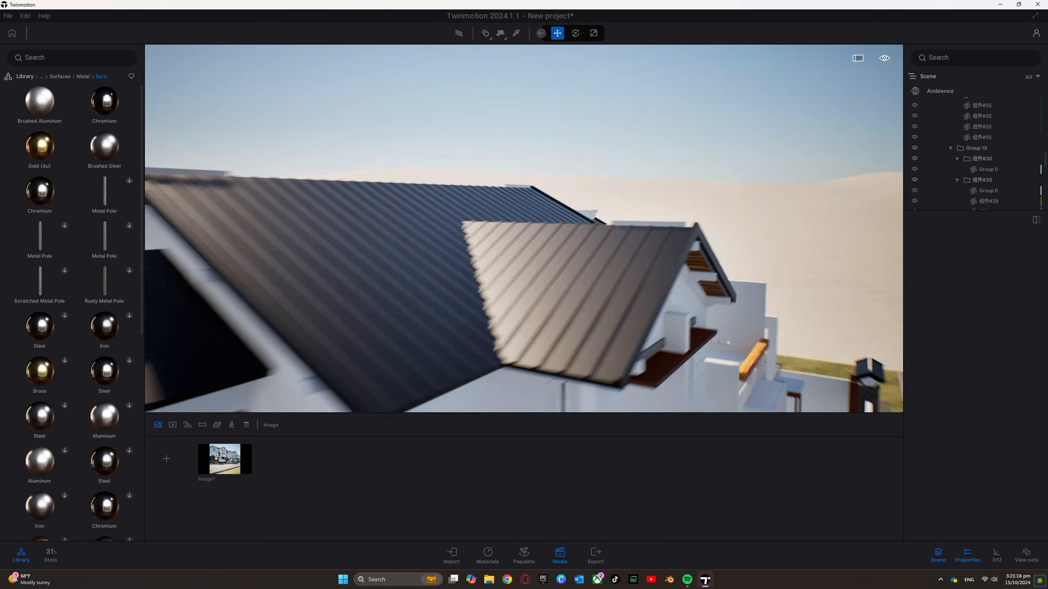
click(591, 229)
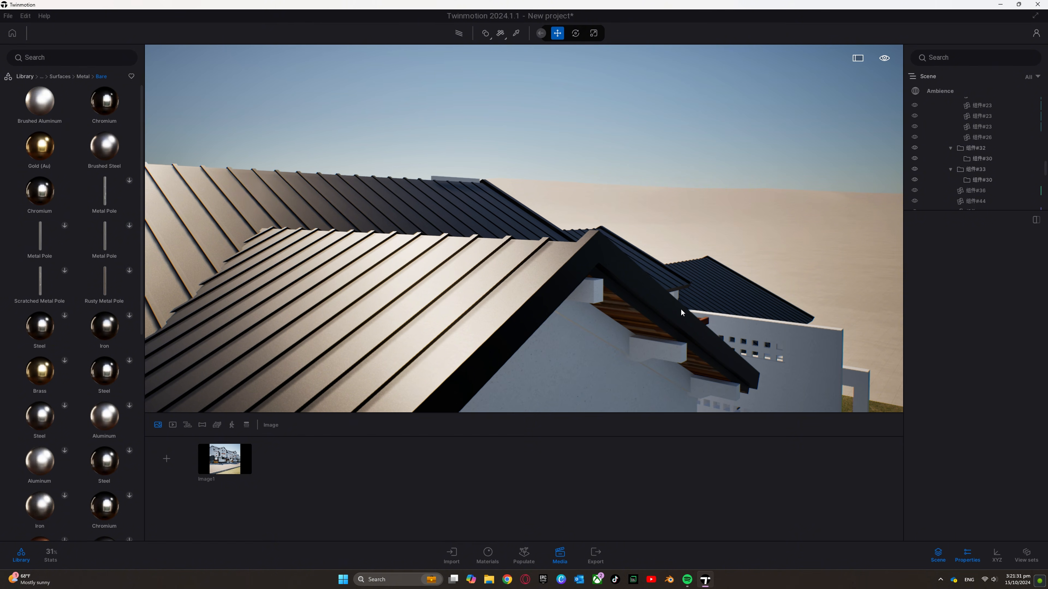
click(486, 241)
key(Delete)
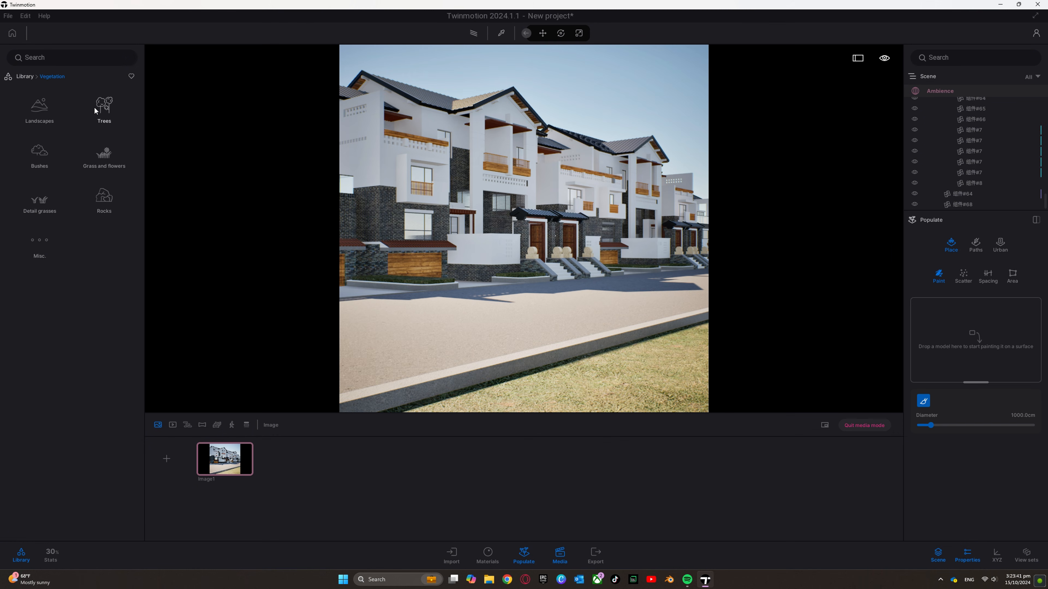
- Paint Lawn 01 grass over the lawn beside the curb with a brush diameter of 50 cm
click(105, 162)
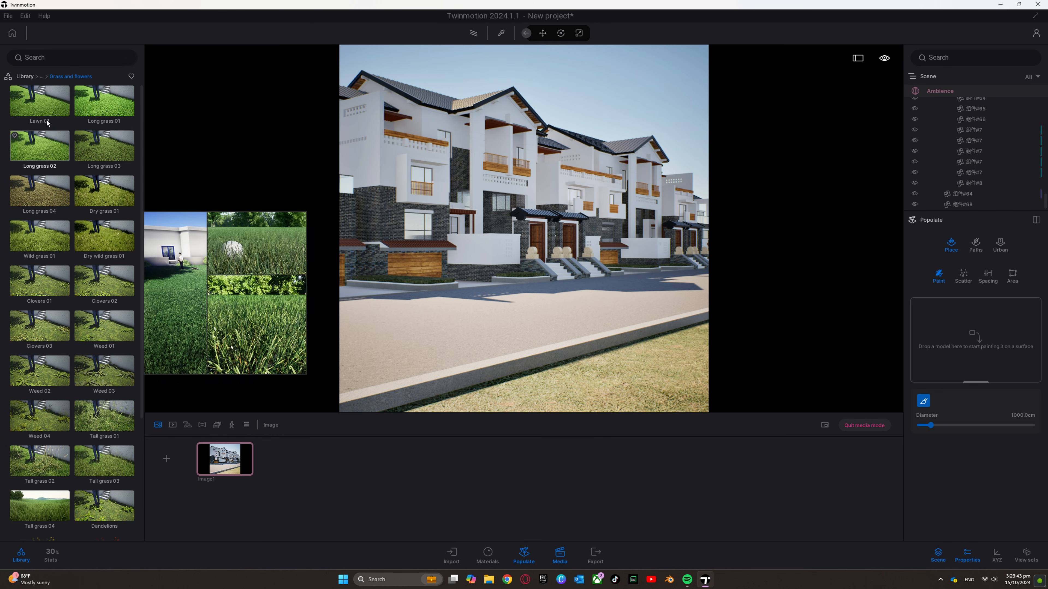
drag(39, 116, 956, 389)
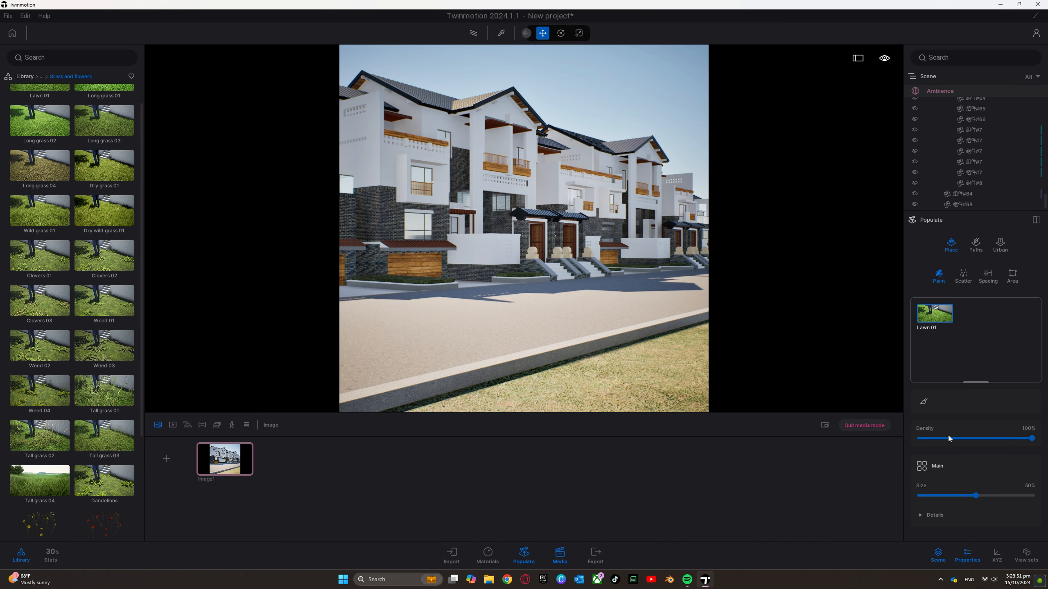
click(923, 402)
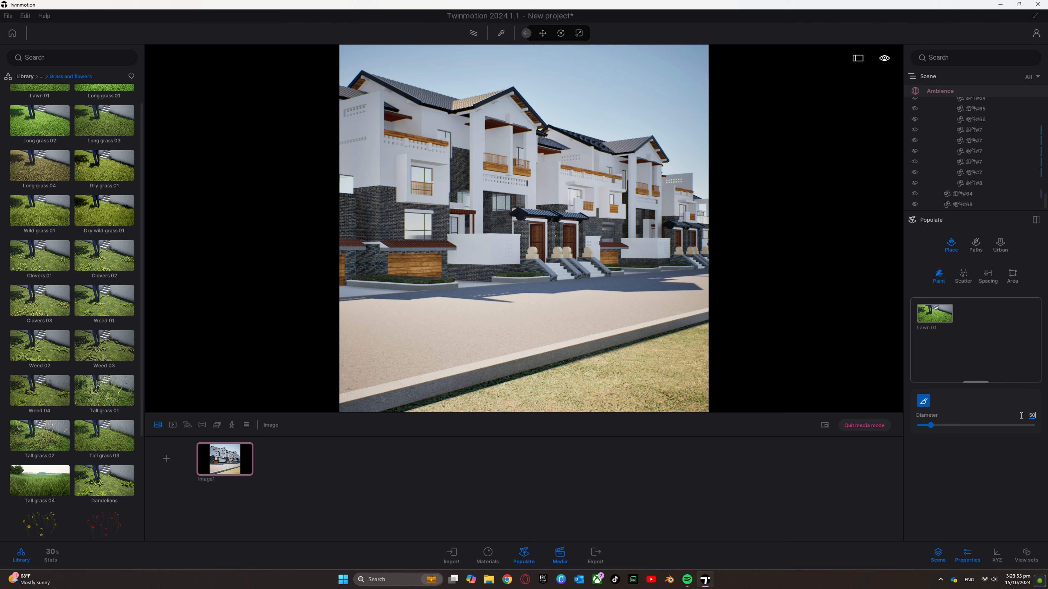
mouse_move(647, 379)
mouse_down()
mouse_move(468, 385)
mouse_move(421, 403)
mouse_move(676, 339)
mouse_move(598, 364)
mouse_move(683, 373)
mouse_up()
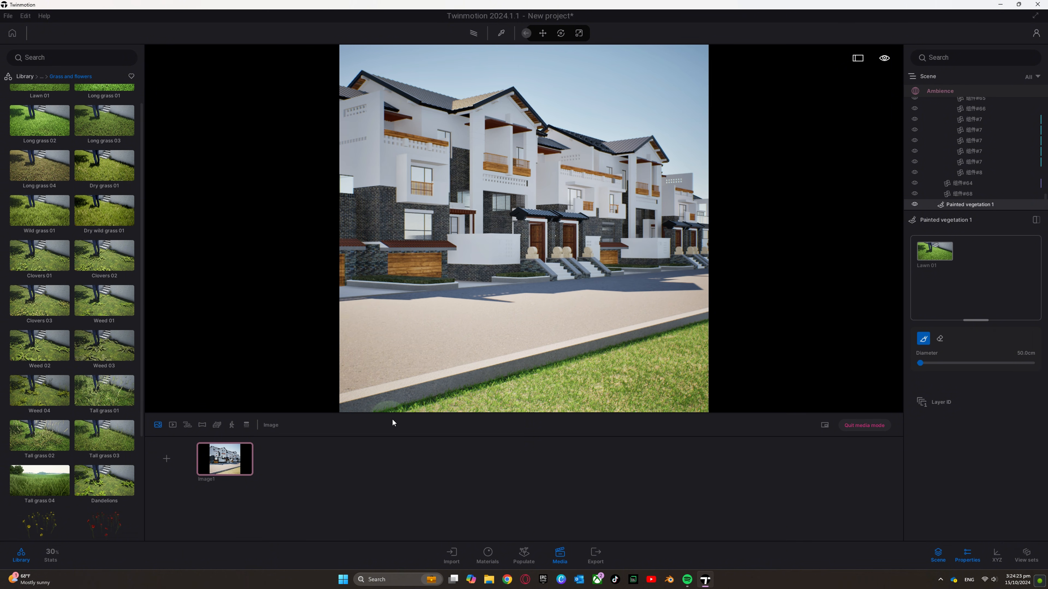
key(Escape)
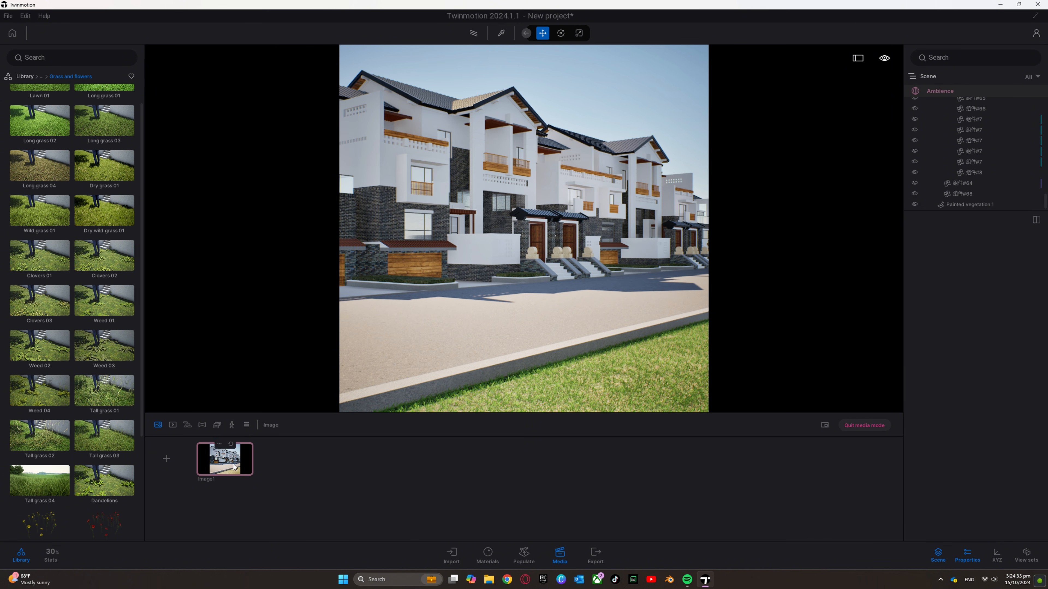
- Render the Image1 view with the path tracer and open the settings of Image1
click(617, 395)
click(675, 491)
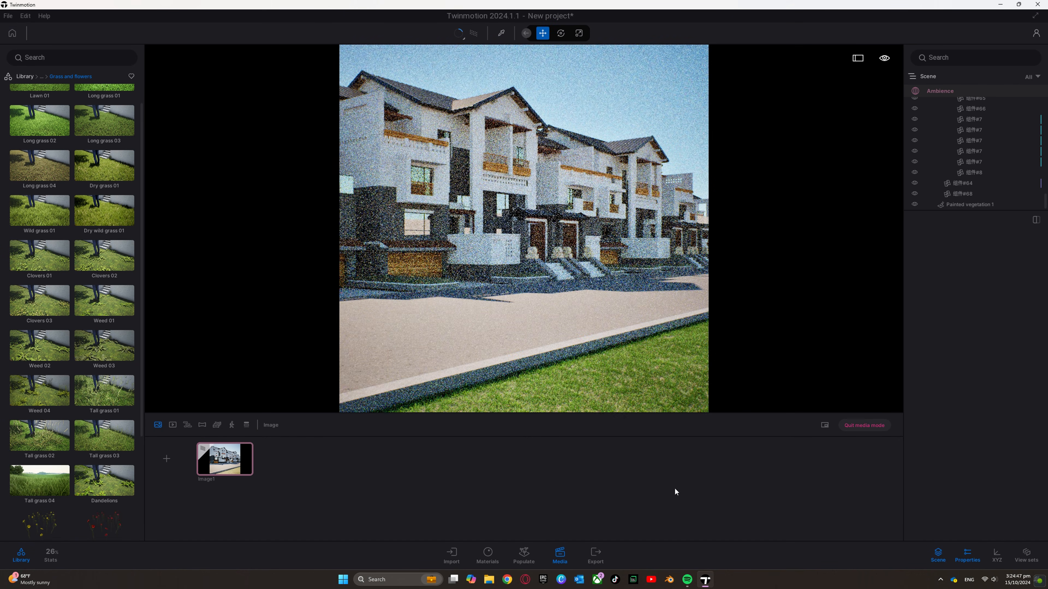
click(555, 386)
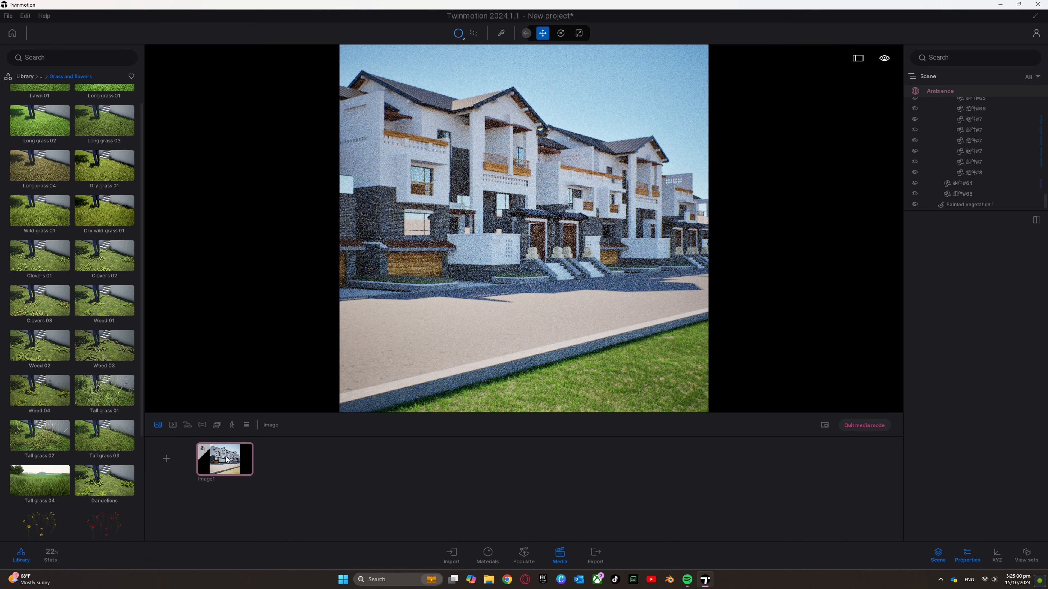
click(230, 447)
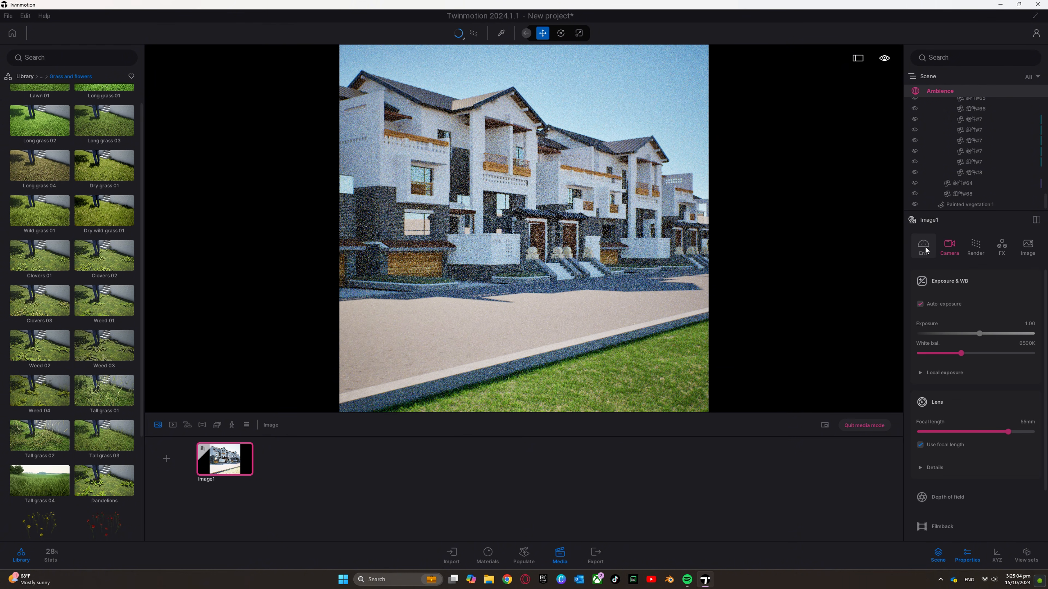
- Enable the HDRI environment for Image1 and switch its mode to Backdrop HDRI
click(924, 248)
scroll(973, 398, down, 3)
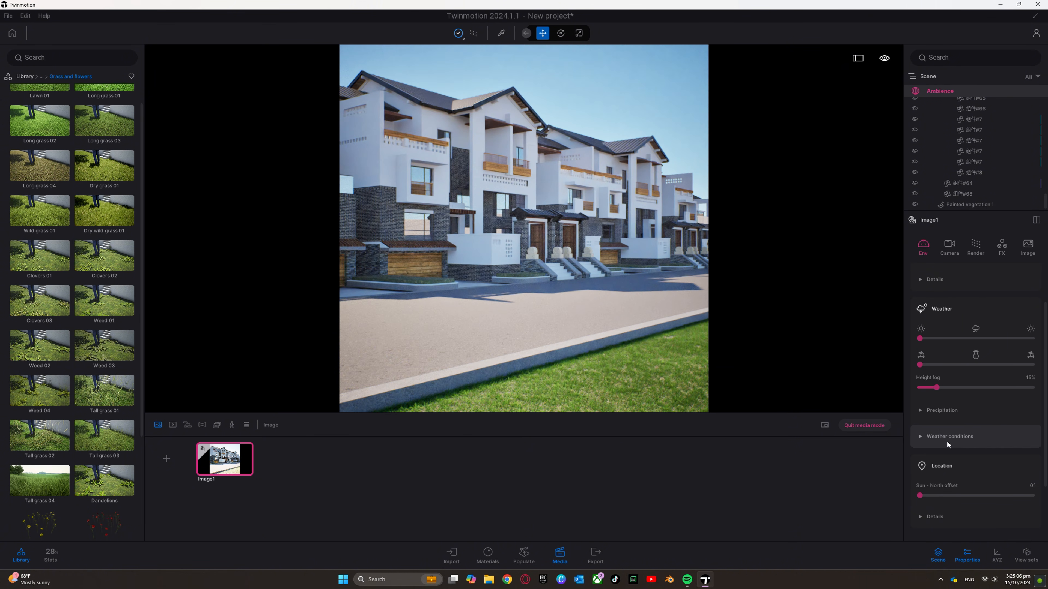
scroll(947, 440, down, 2)
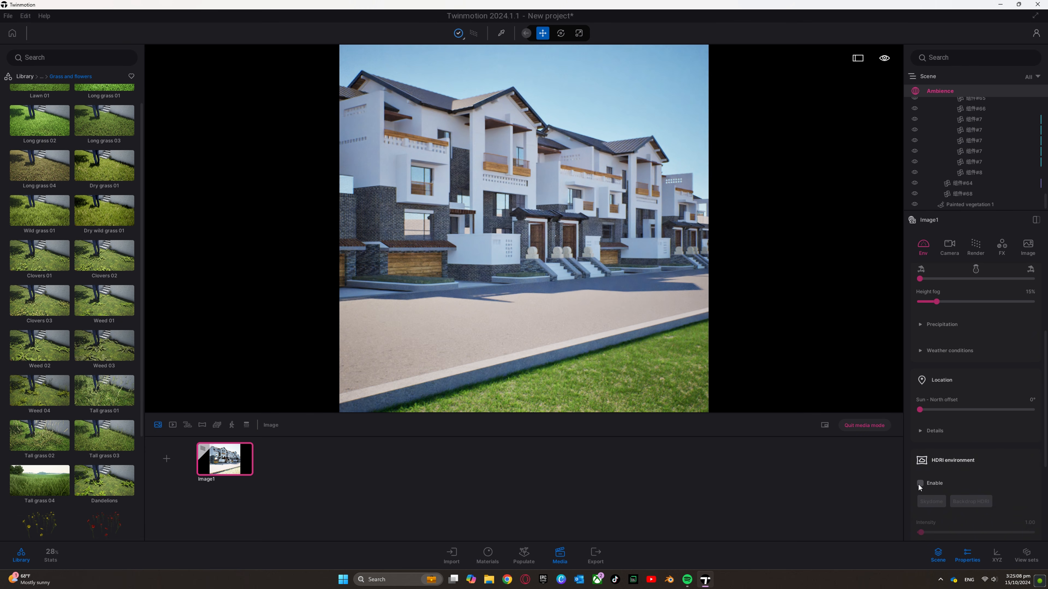
click(919, 484)
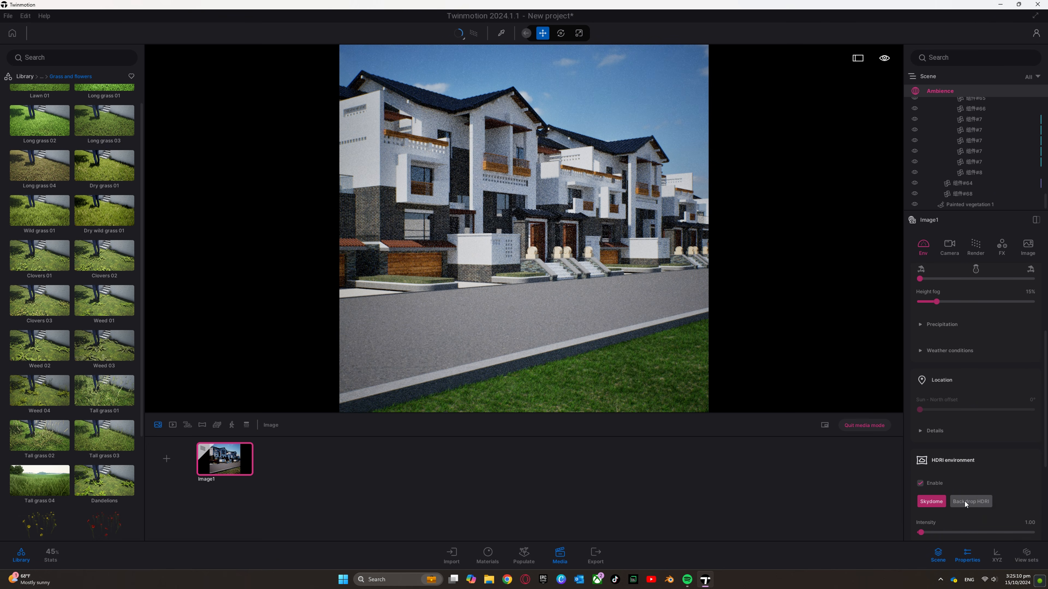
click(965, 501)
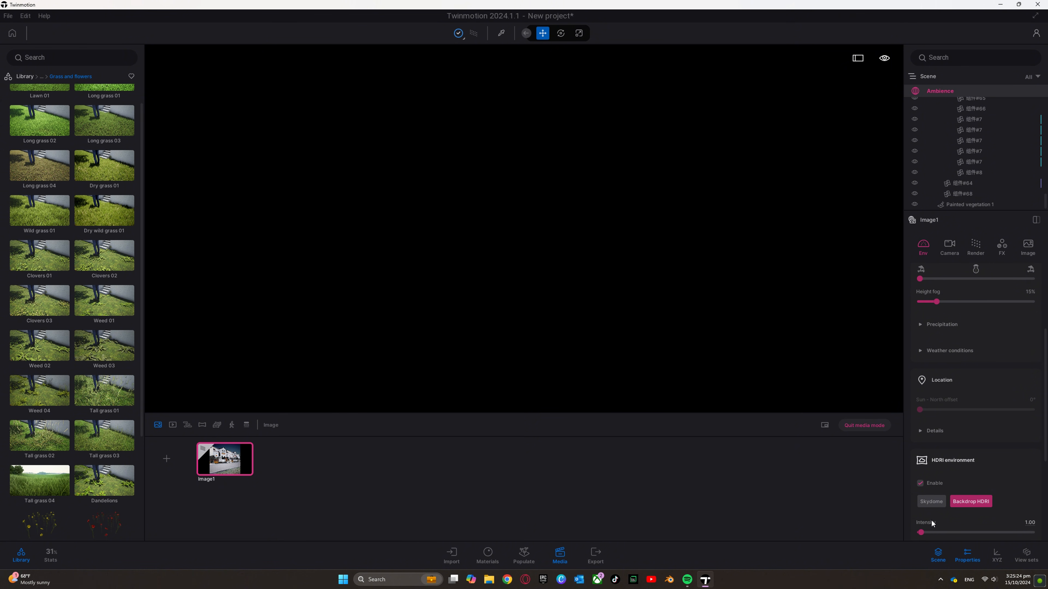
- Expand the HDRI backdrop's details and set its size to about 41313 cm and height offset to -94.2 cm
scroll(958, 502, down, 2)
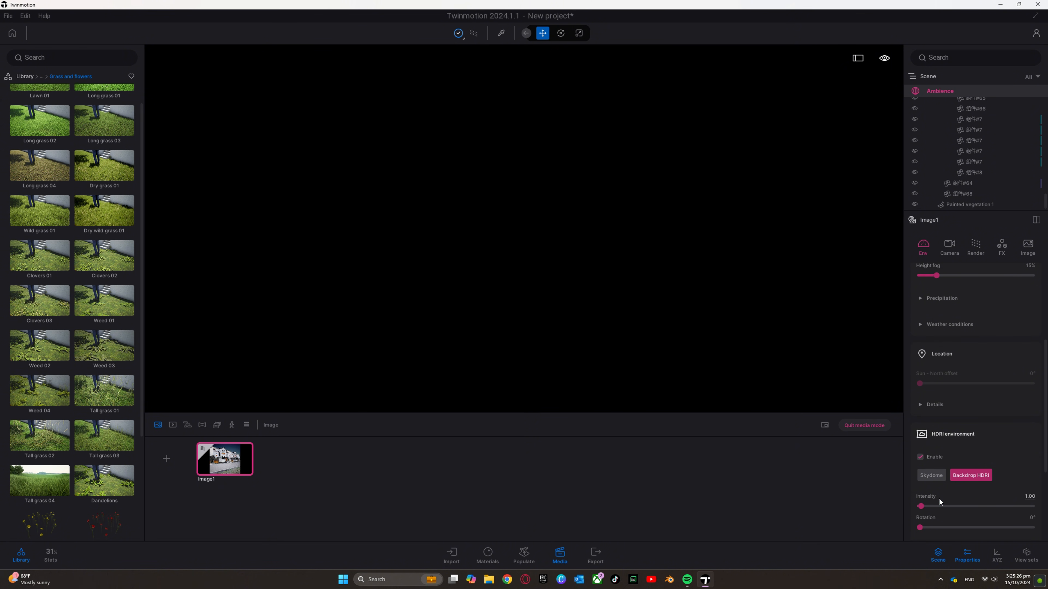
scroll(943, 457, down, 4)
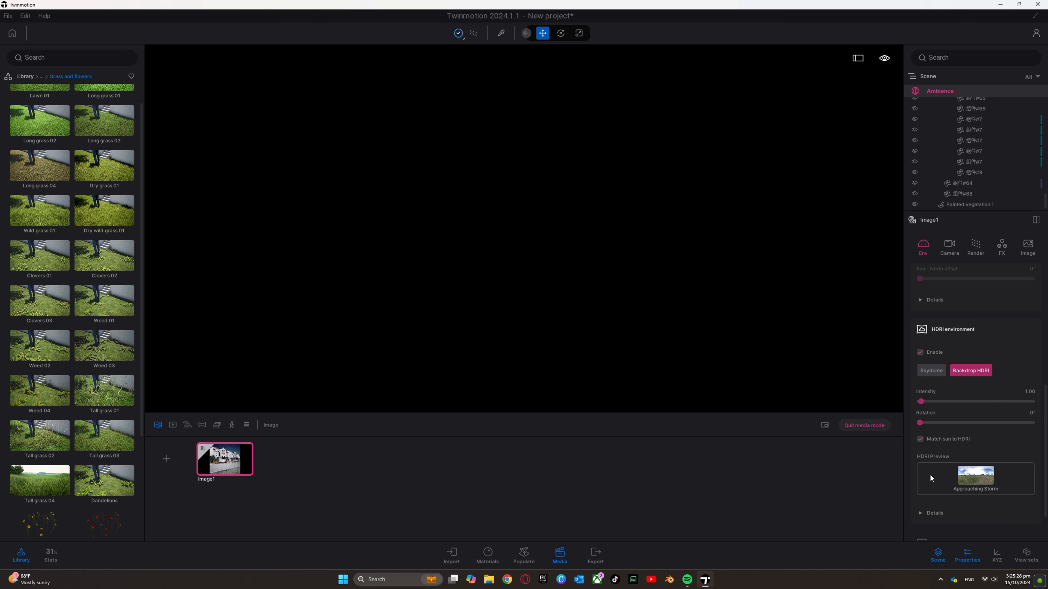
click(916, 479)
scroll(920, 476, down, 2)
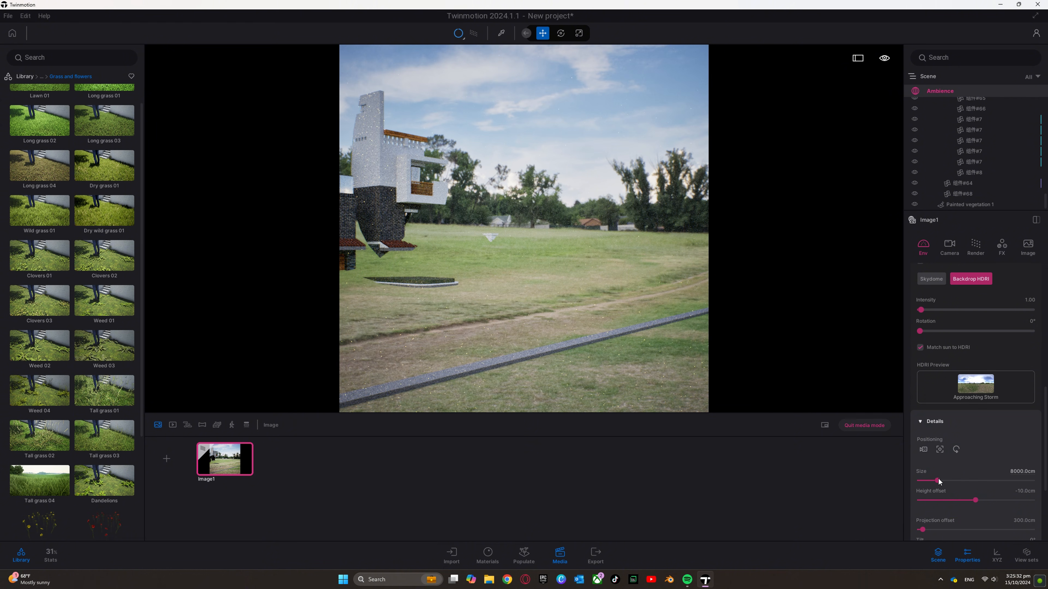
drag(938, 482, 971, 499)
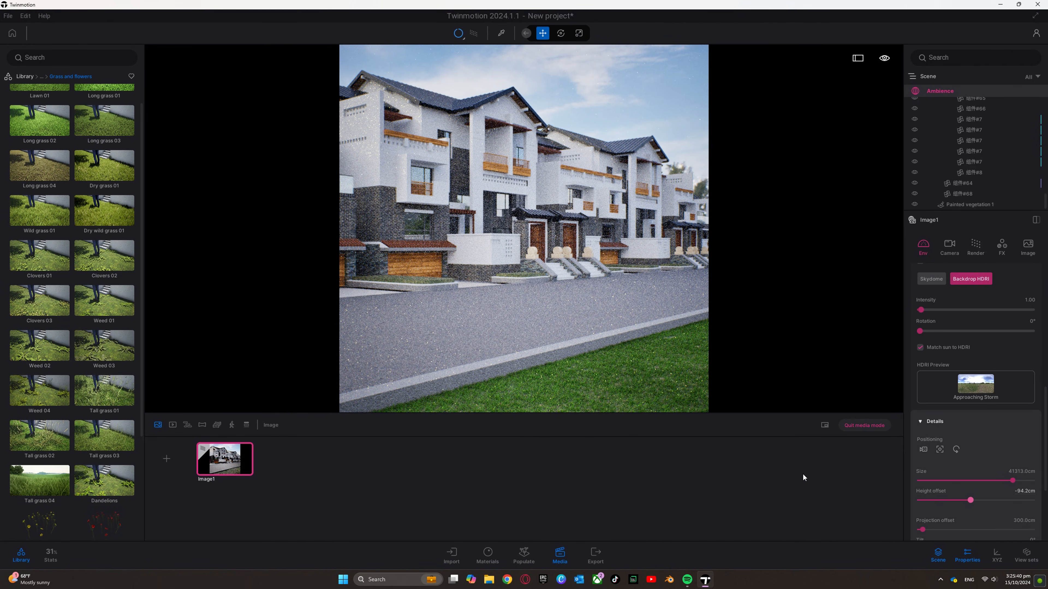
- Switch to Poly Haven in the browser, browse the HDRIs and open Overcast Soil (Pure Sky)
click(507, 580)
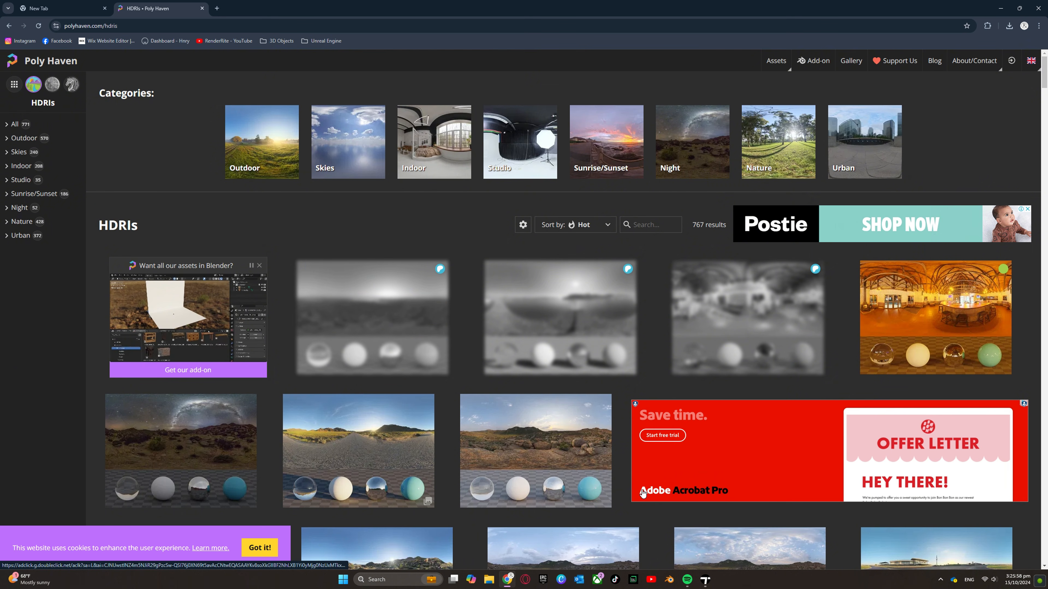
scroll(186, 361, down, 5)
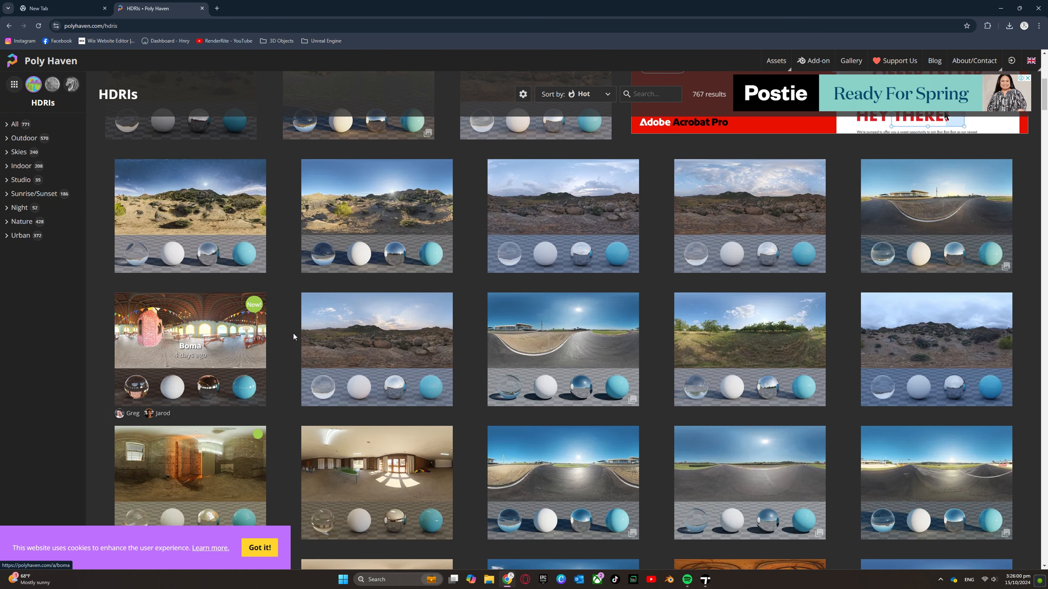
scroll(474, 318, down, 3)
scroll(466, 314, down, 5)
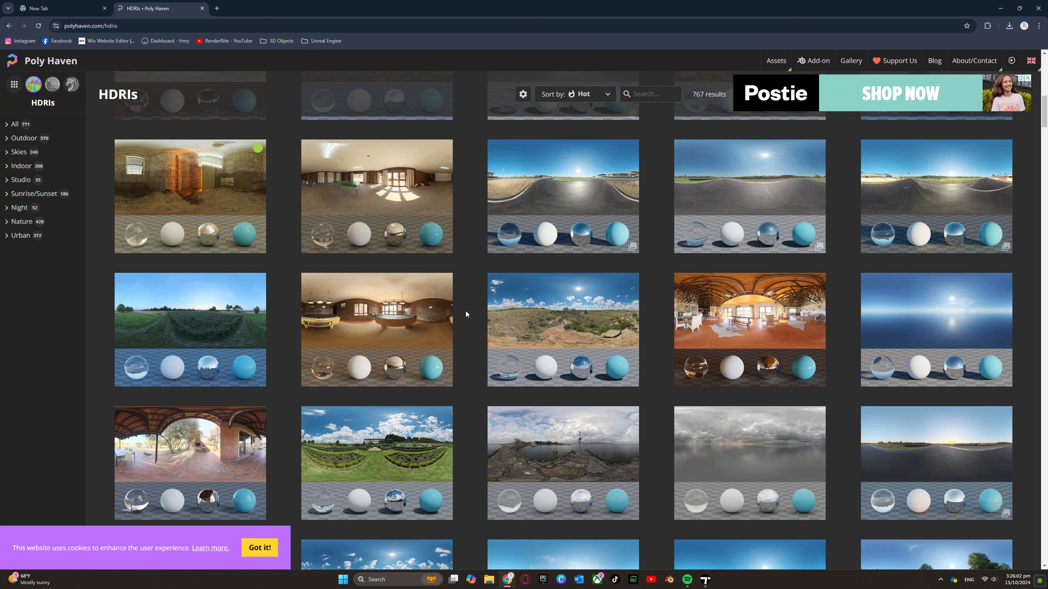
scroll(466, 313, down, 2)
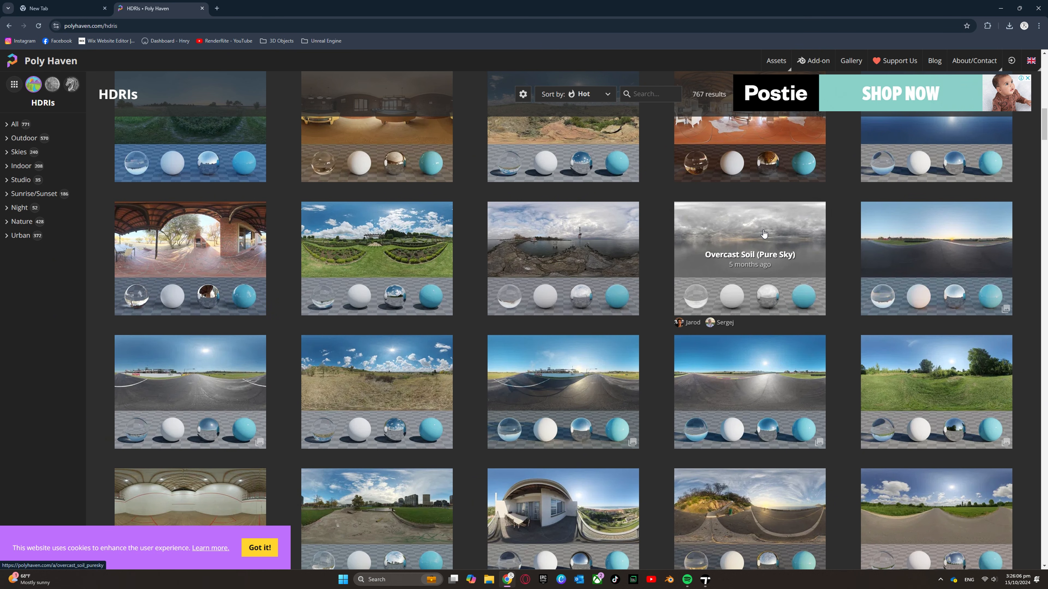
scroll(764, 234, down, 4)
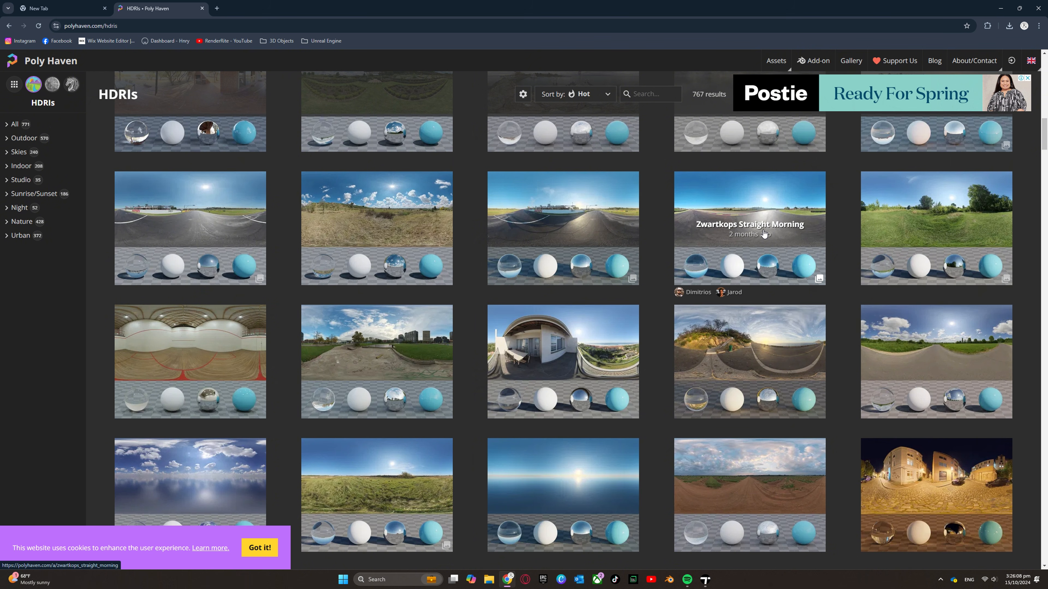
scroll(764, 233, down, 6)
click(763, 234)
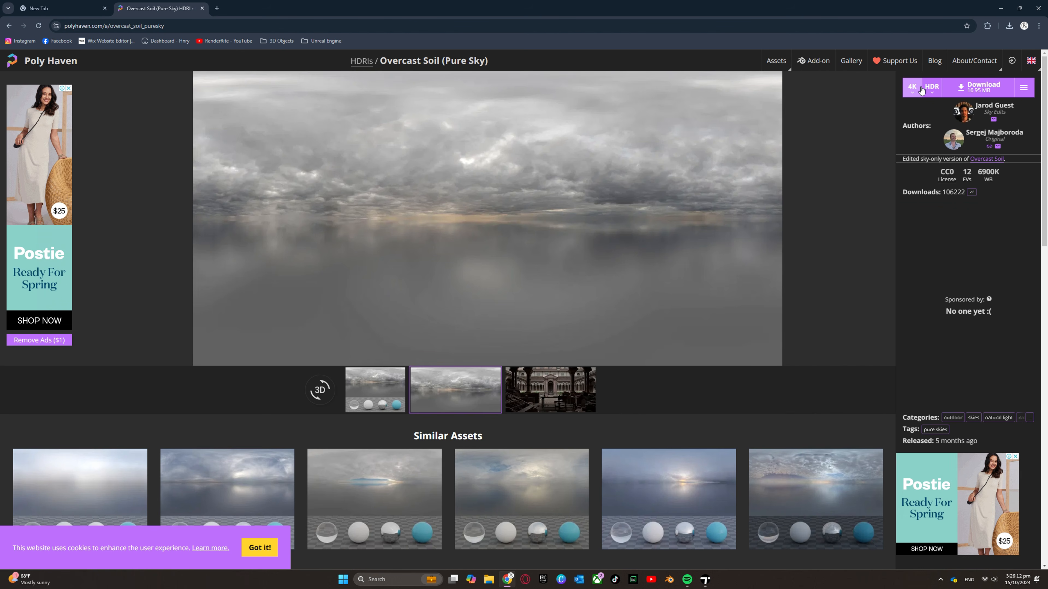
- Download the Overcast Soil (Pure Sky) HDRI at 8K in HDR format and return to Twinmotion
click(911, 88)
click(915, 155)
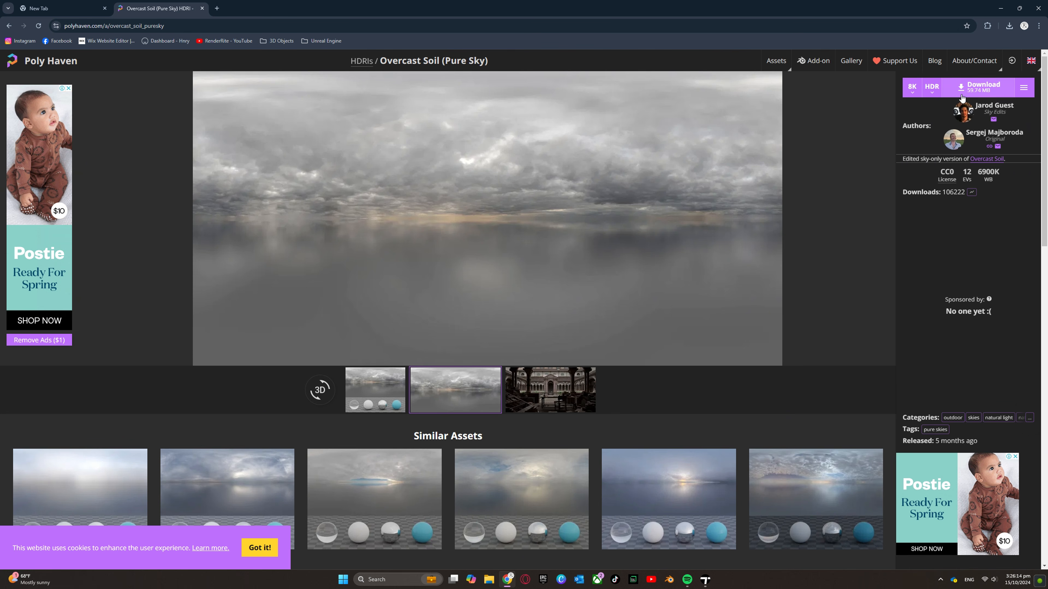
click(981, 88)
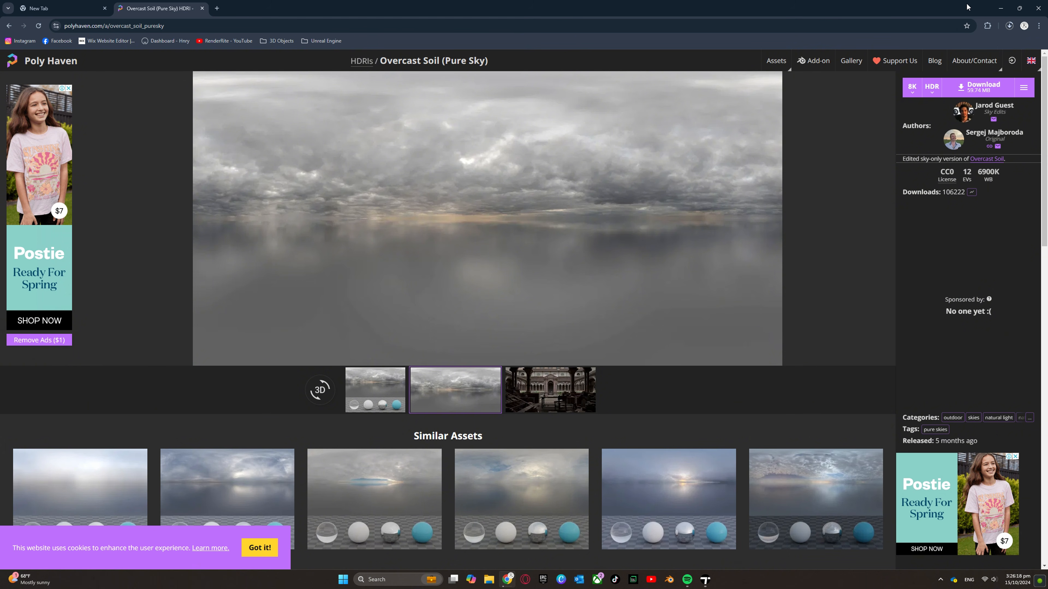
click(1001, 9)
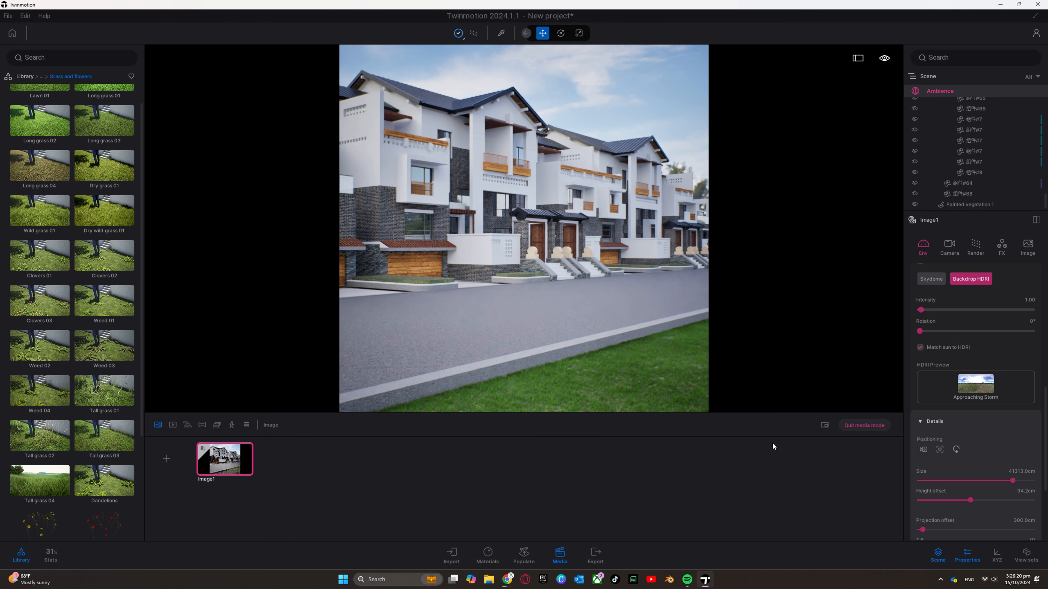
- Leave media mode and sample the white plaster material from the townhouse wall beside the entrance gate
click(866, 426)
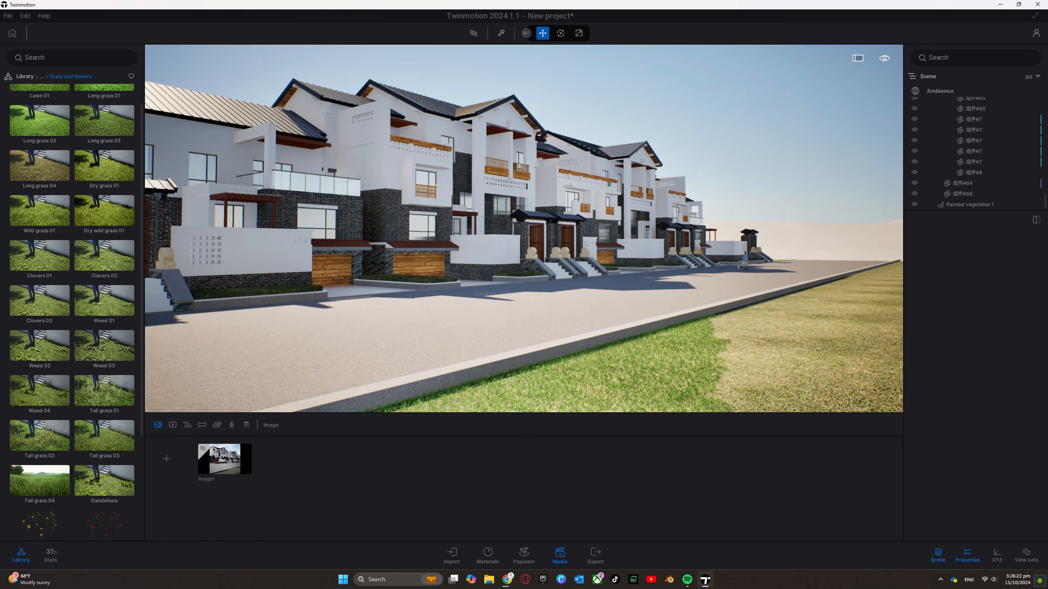
key(w)
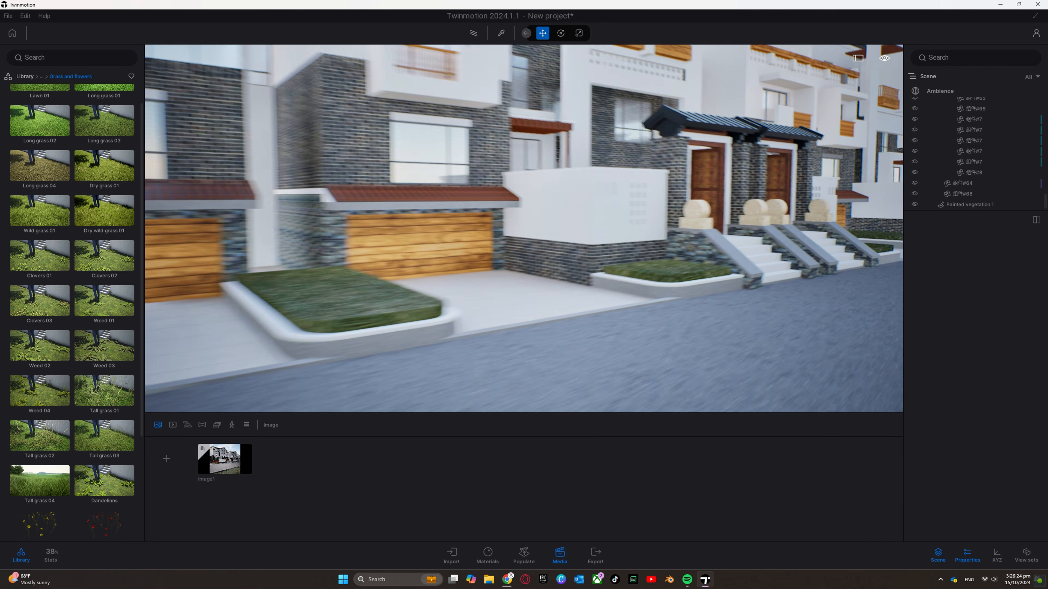
key(s)
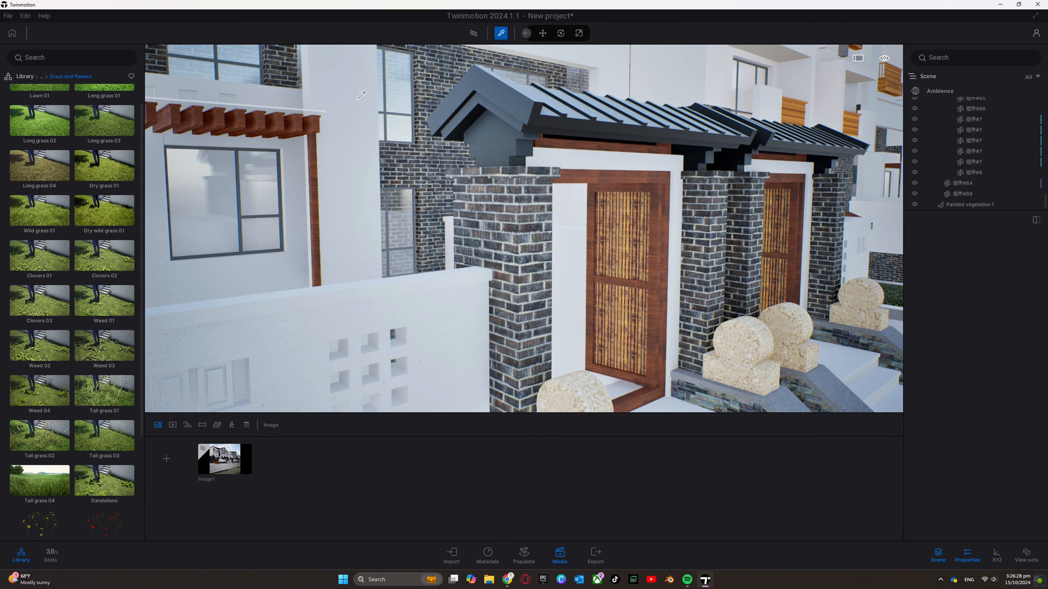
click(358, 99)
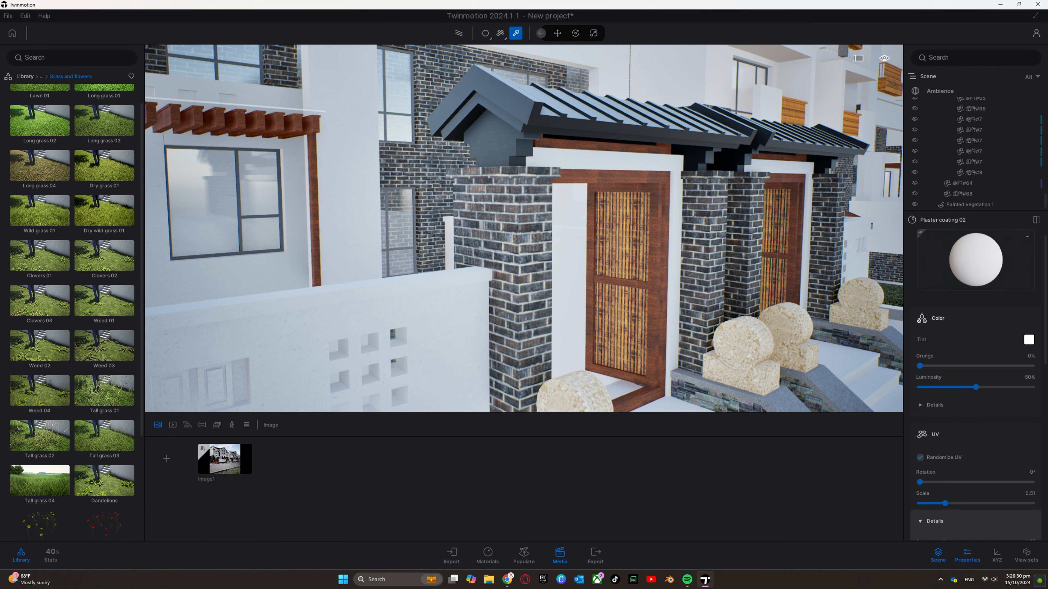
- Apply Plaster coating 02 to the round carved stones beside the entrance steps and set the material's scale to 3.30
right_drag(653, 198, 688, 289)
key(w)
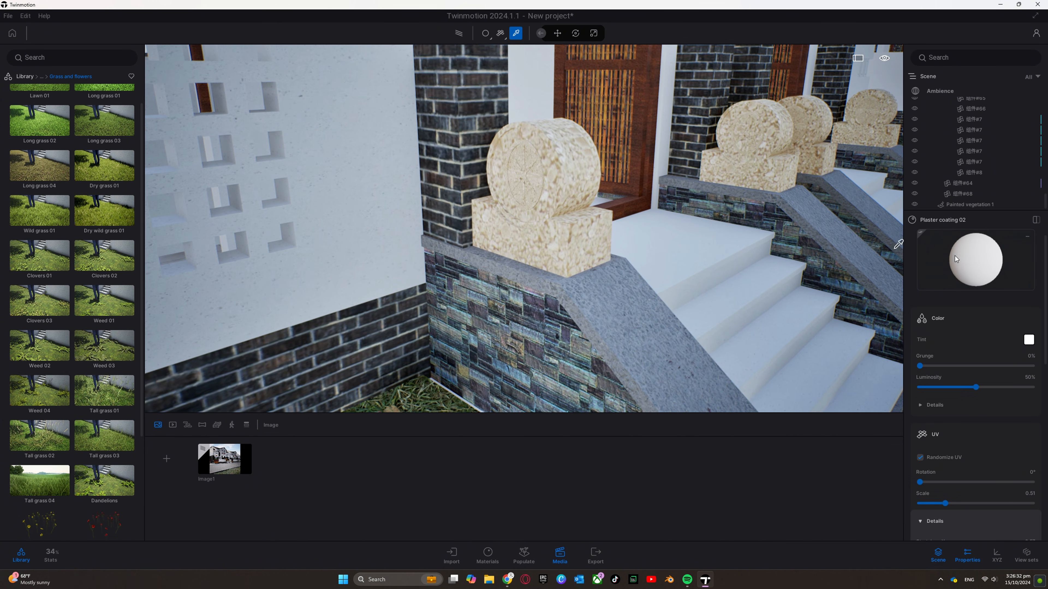
drag(977, 271, 536, 186)
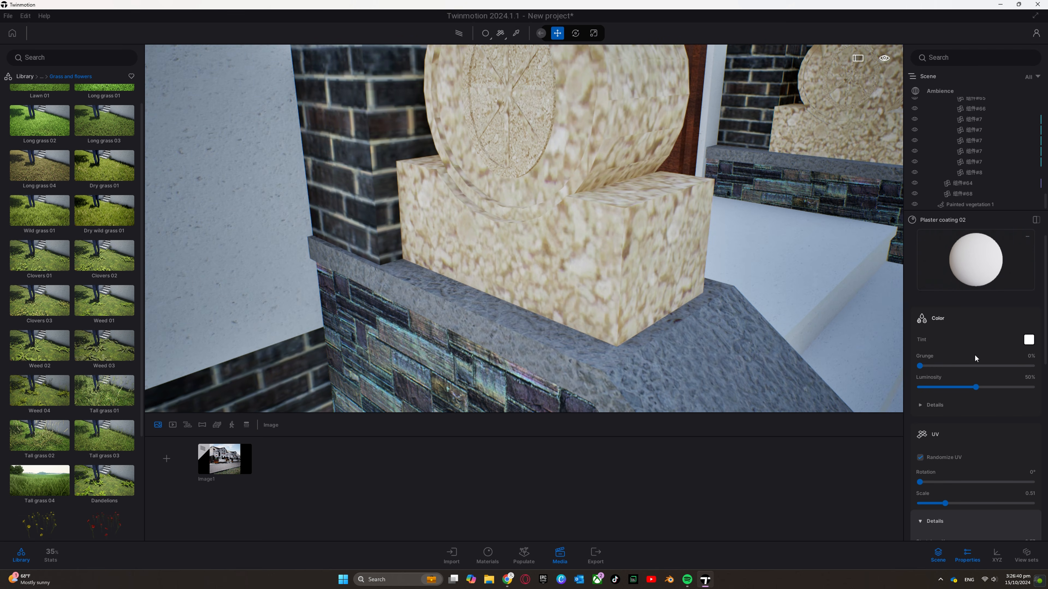
drag(945, 503, 947, 504)
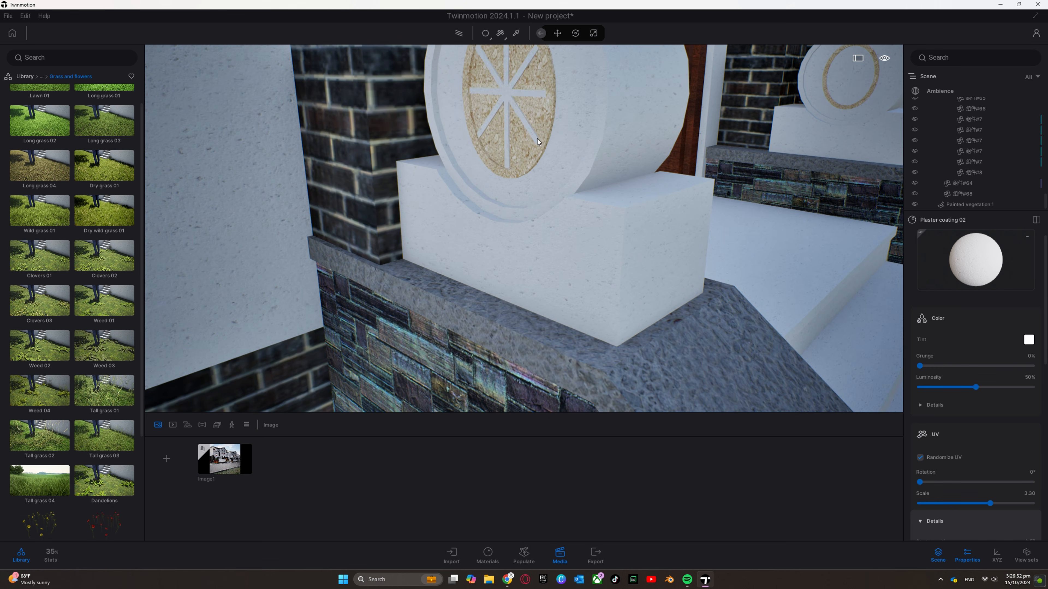
key(ctrl+s)
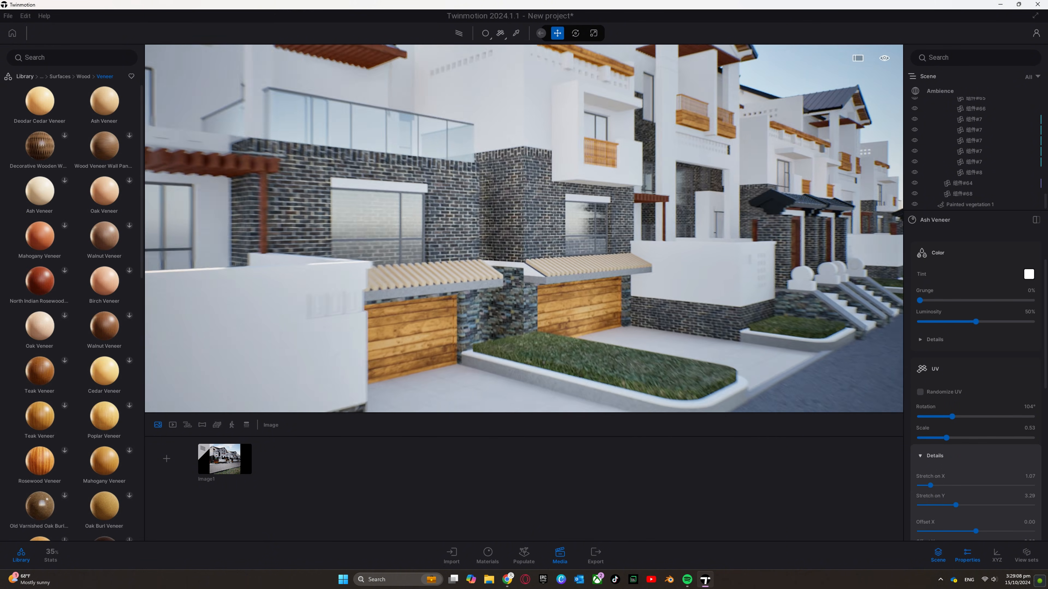
- Apply the Olive 02 G wood material to the canopy slats above the garage doors and set its scale to 3.89
key(w)
right_drag(578, 289, 624, 348)
click(26, 76)
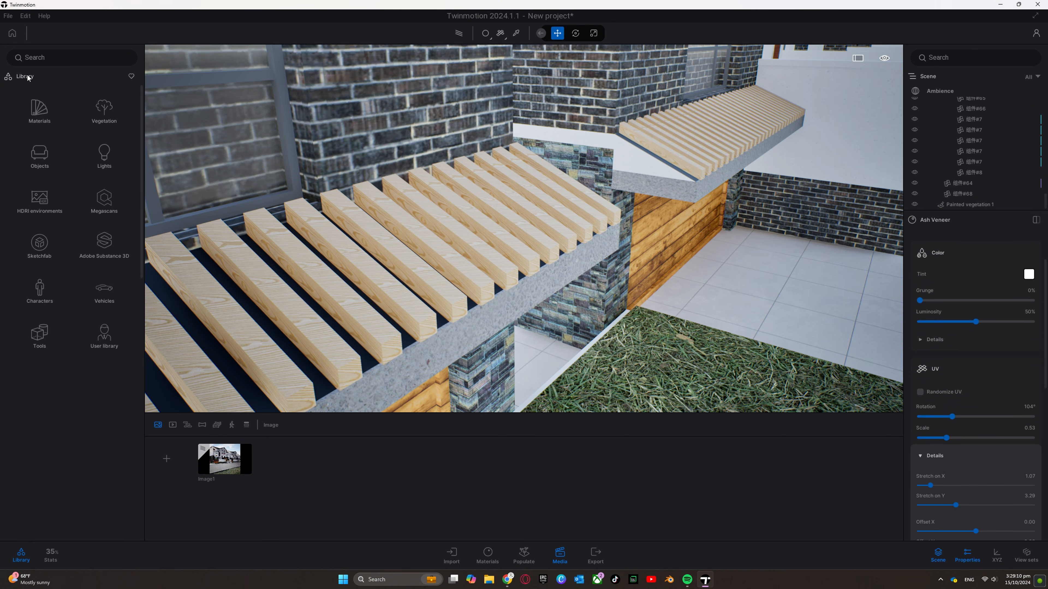
click(39, 109)
click(106, 159)
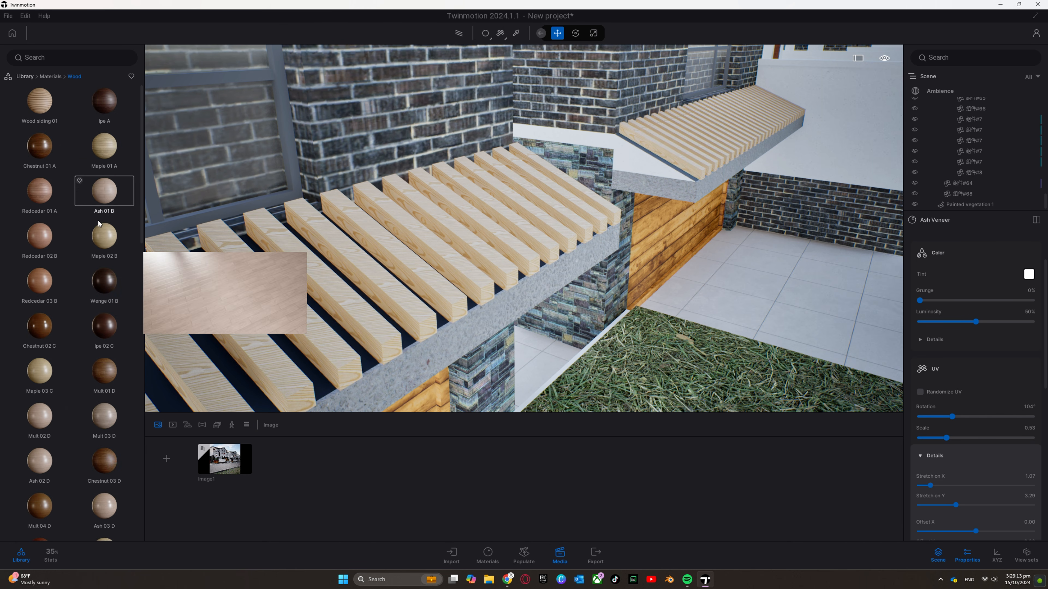
scroll(103, 314, down, 3)
scroll(101, 345, down, 3)
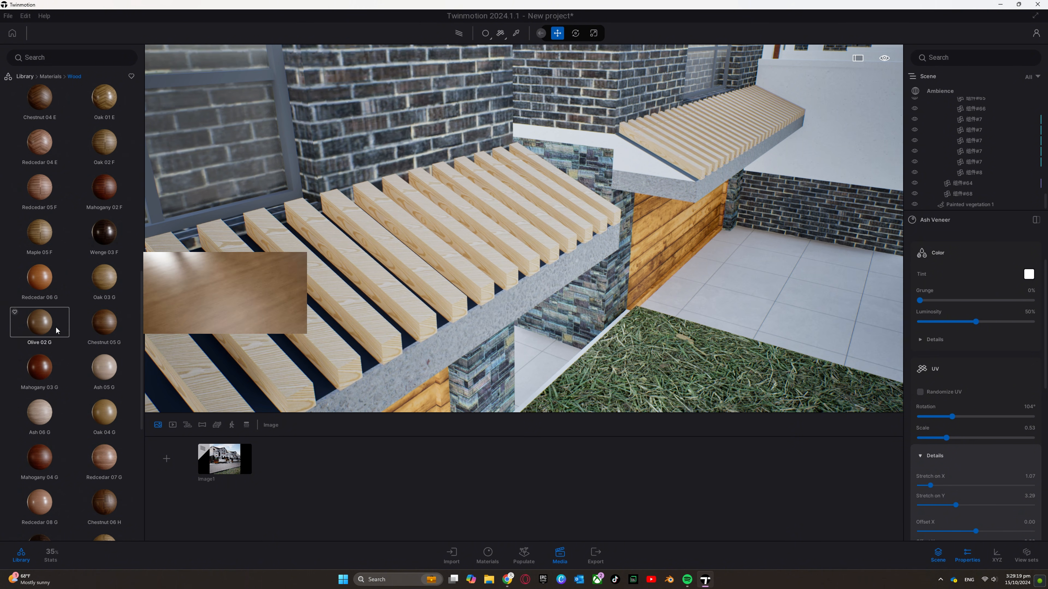
drag(56, 331, 394, 287)
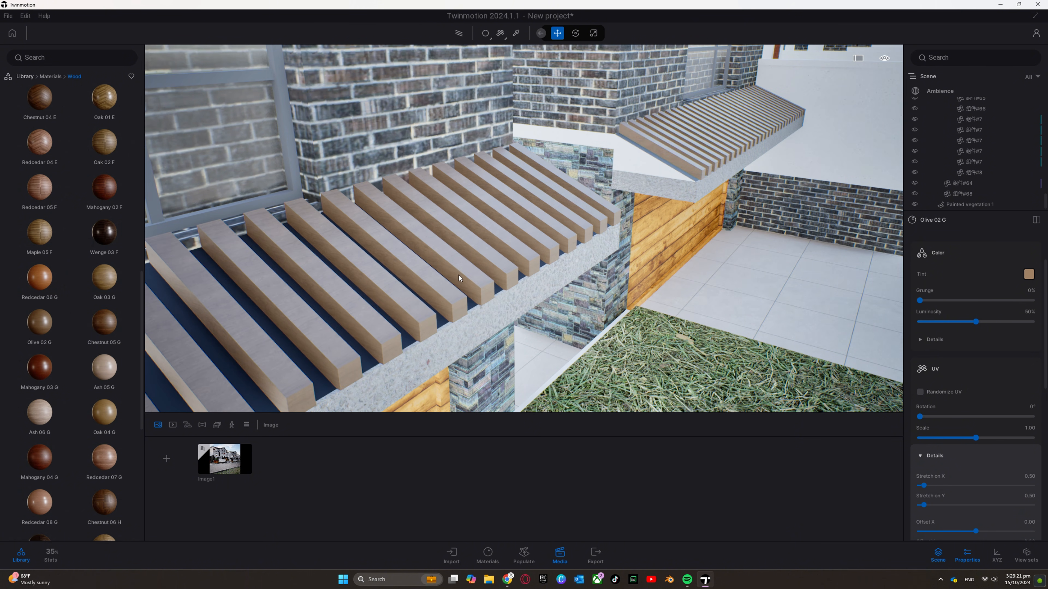
middle_drag(533, 206, 534, 296)
scroll(534, 297, up, 3)
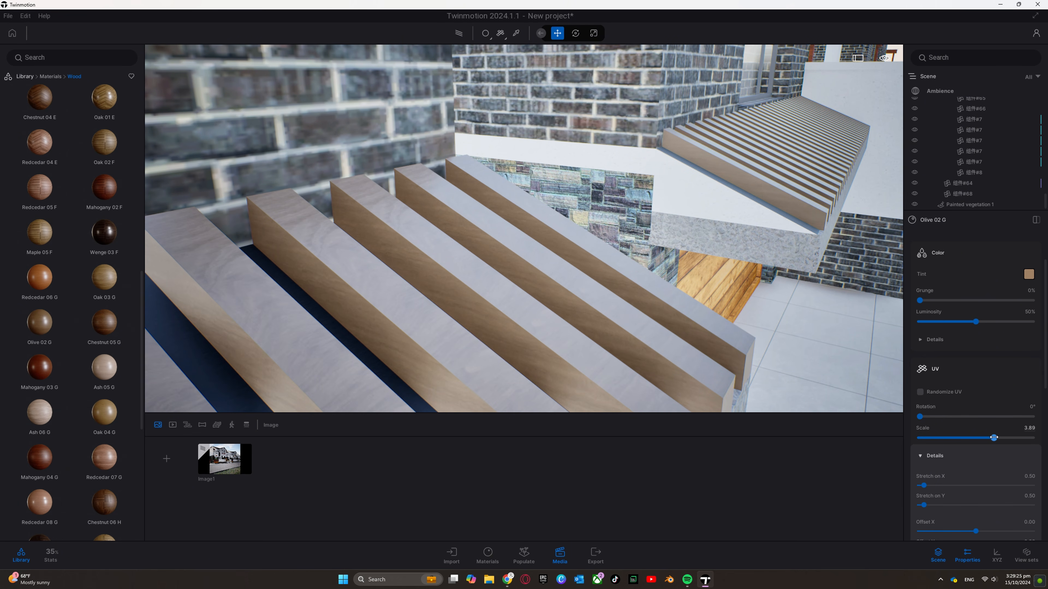
- Apply the Olive 02 G wood material to the wooden door of the entrance gate
key(s)
right_drag(686, 284, 536, 256)
key(w)
scroll(987, 295, up, 2)
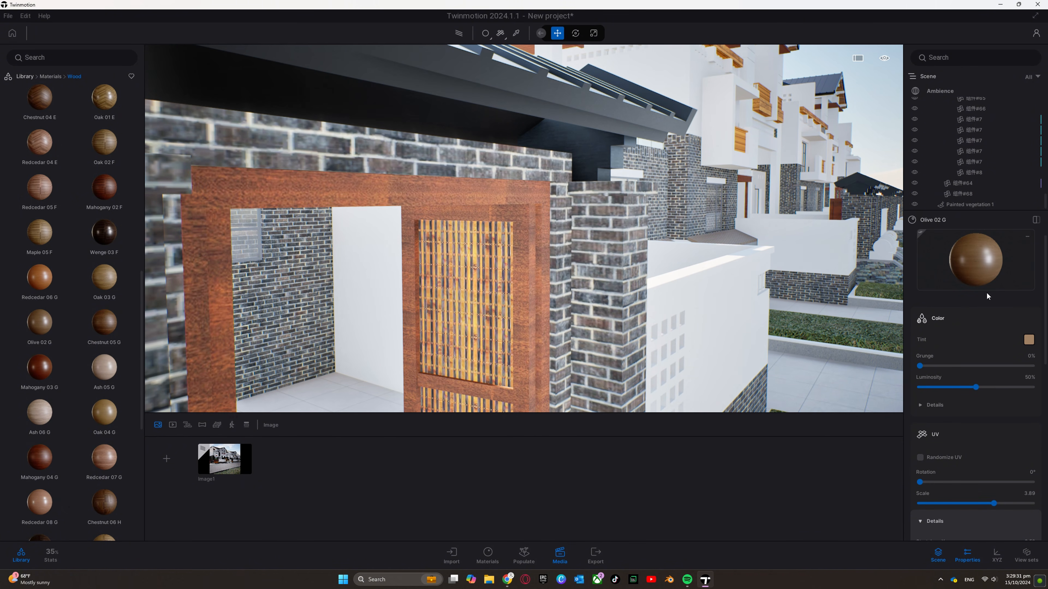
drag(976, 264, 488, 217)
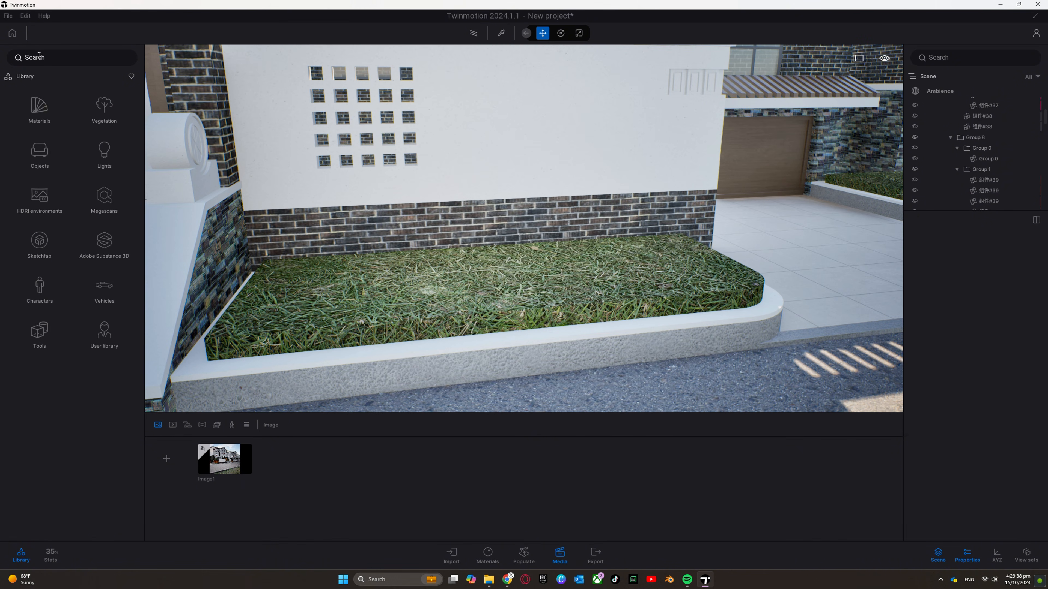
- Search the library for "brick facade" and apply the light, mixed-tone Brick Facade material to the garden wall's brick base
click(38, 57)
text(bri)
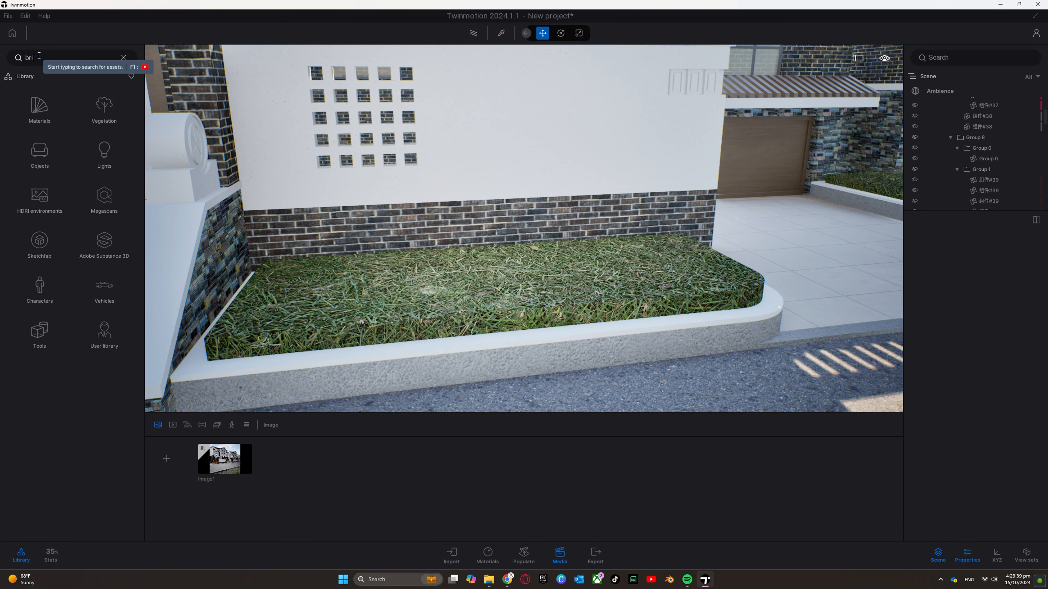
text(ck facade)
key(Return)
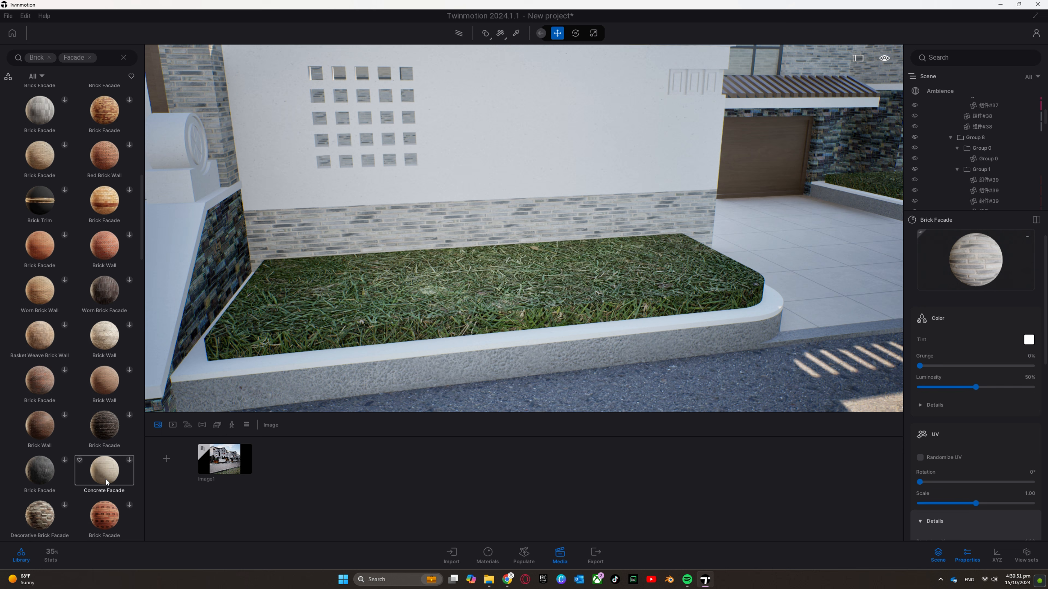
scroll(105, 479, down, 4)
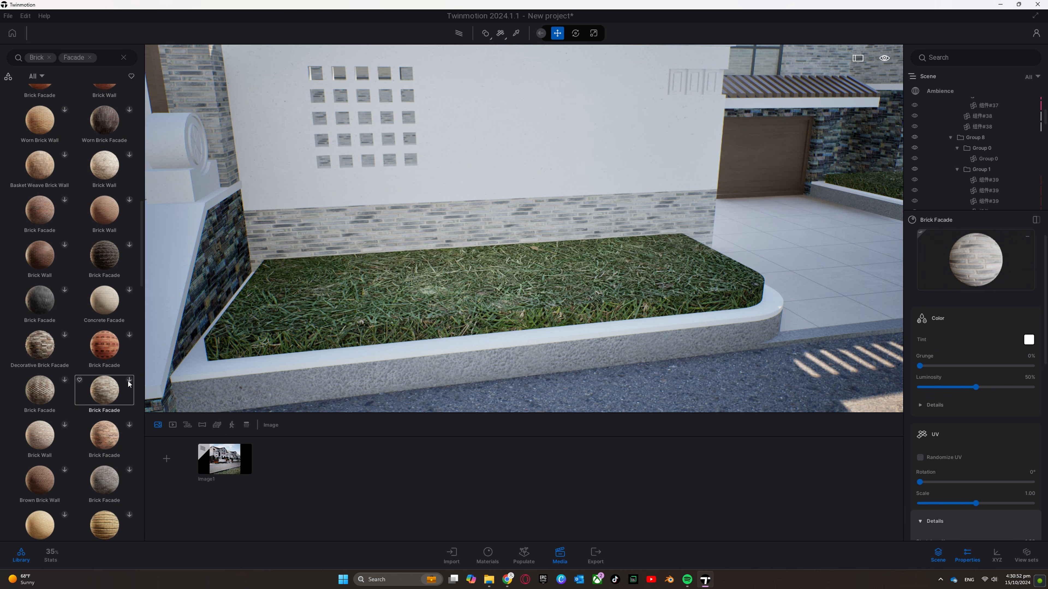
scroll(113, 411, down, 1)
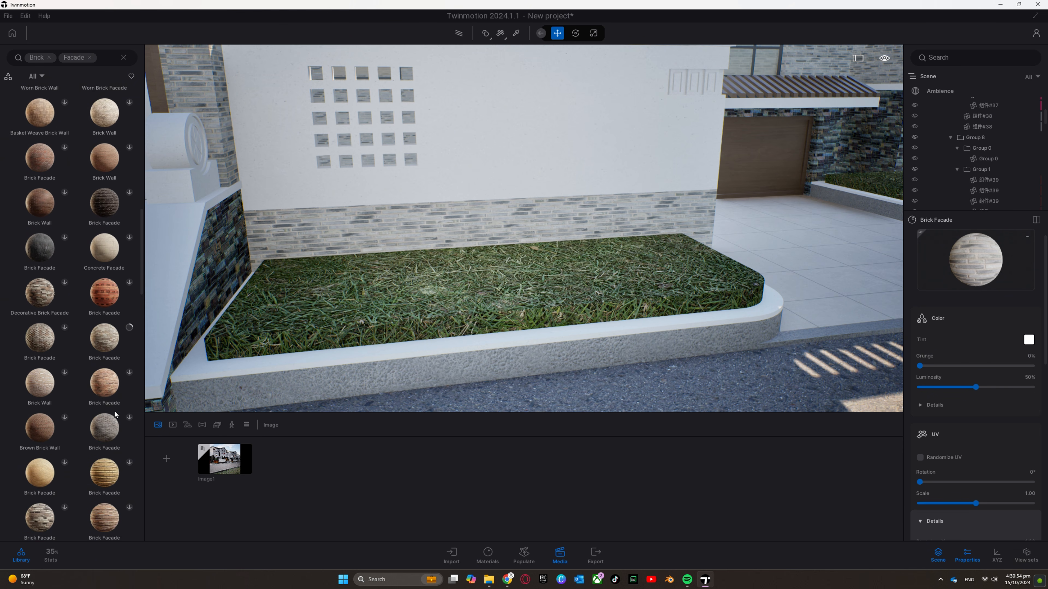
scroll(115, 411, down, 1)
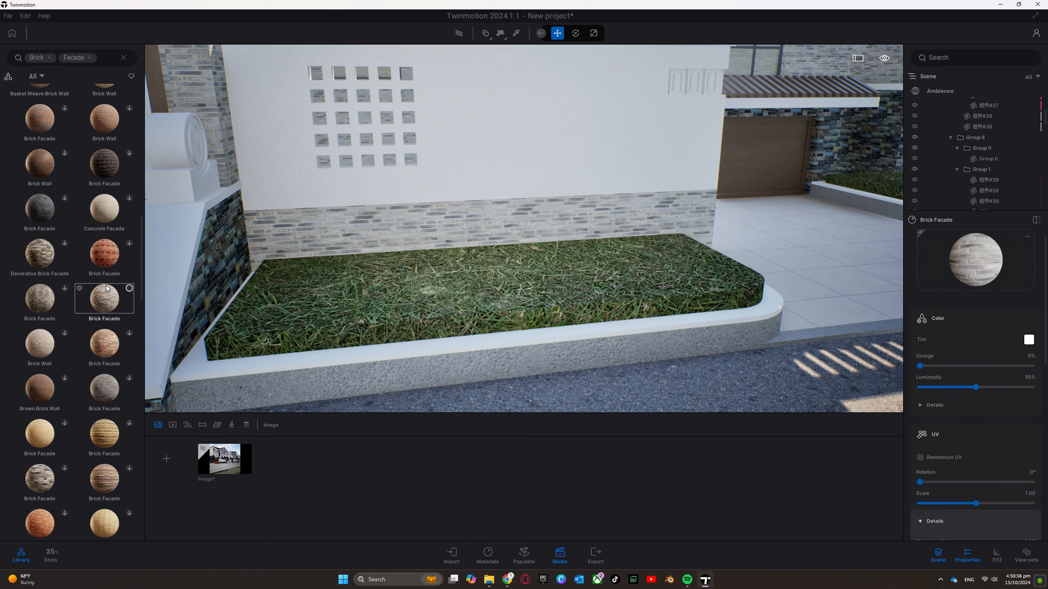
drag(107, 300, 315, 233)
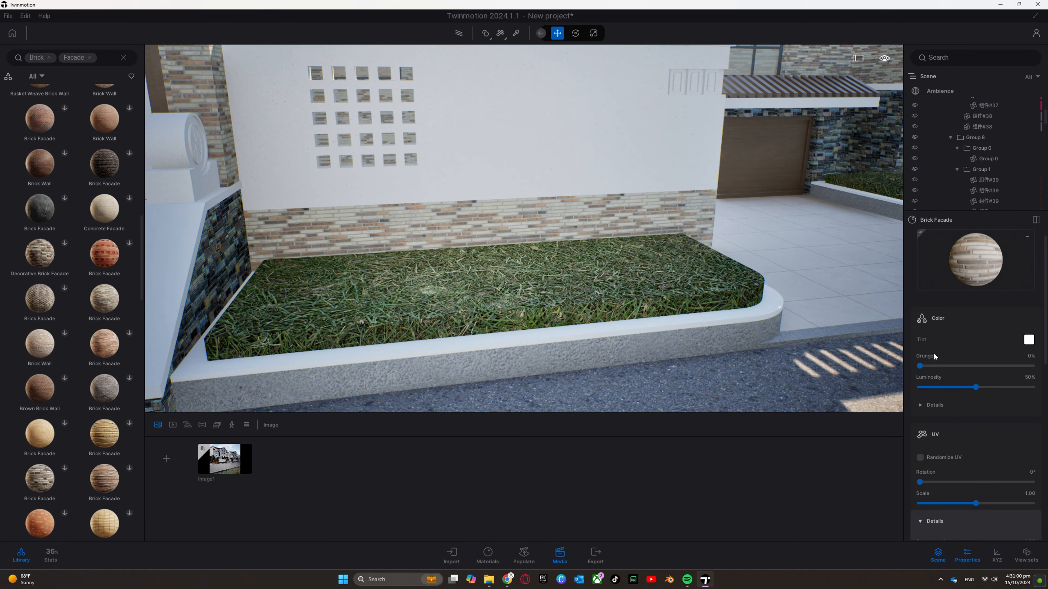
- Set the Brick Facade material's stretch to 0.75 on X and 1.79 on Y, and its scale to 1.46
scroll(966, 428, down, 1)
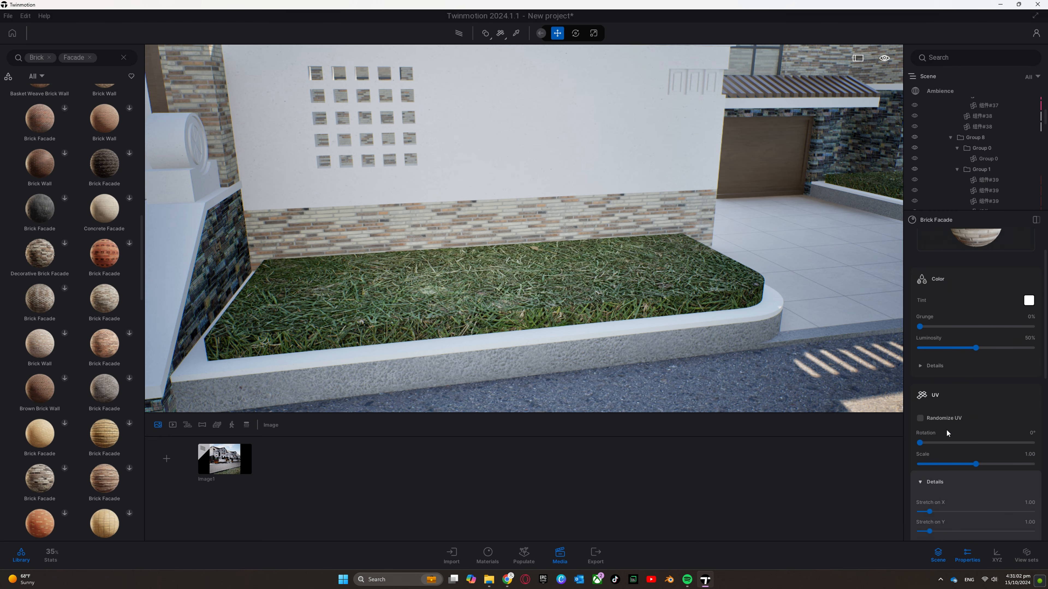
scroll(944, 434, down, 2)
drag(929, 446, 939, 465)
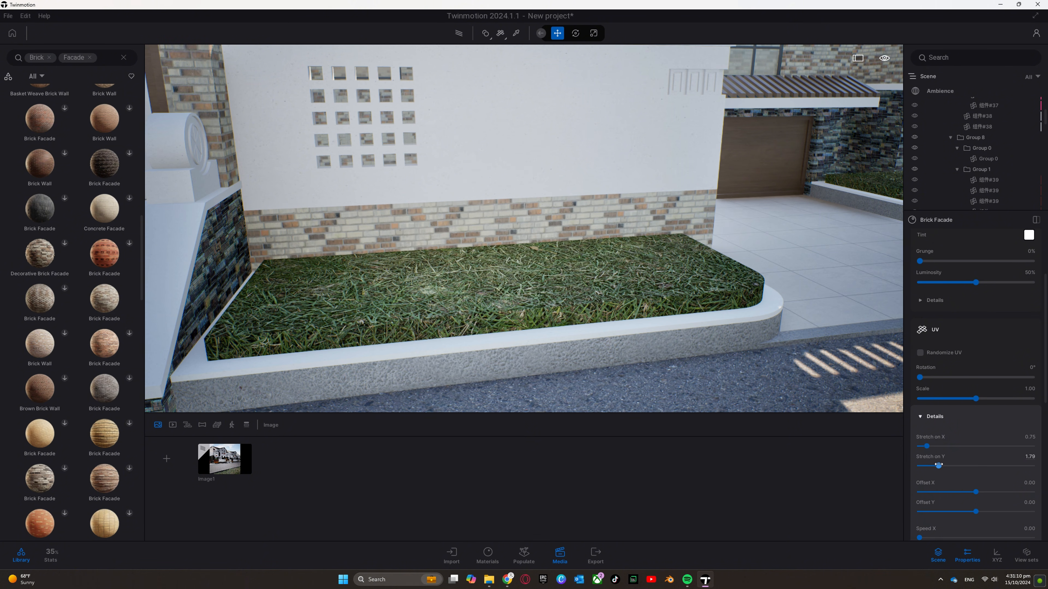
drag(977, 400, 979, 399)
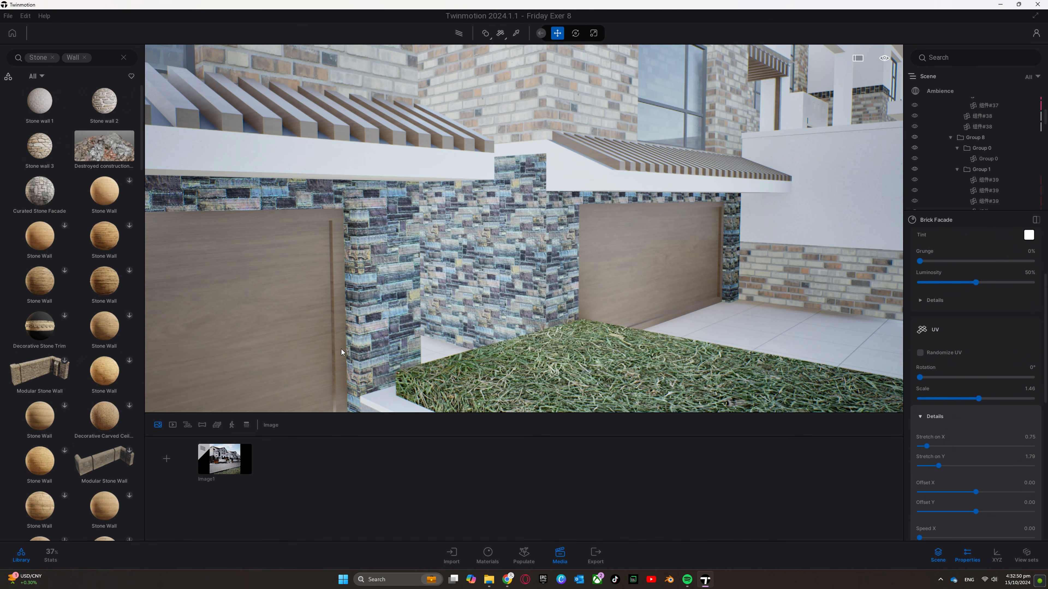
- Apply the Curated Stone Facade material to the stone walls around the garage doors and set its scale to 2.64
drag(55, 186, 379, 217)
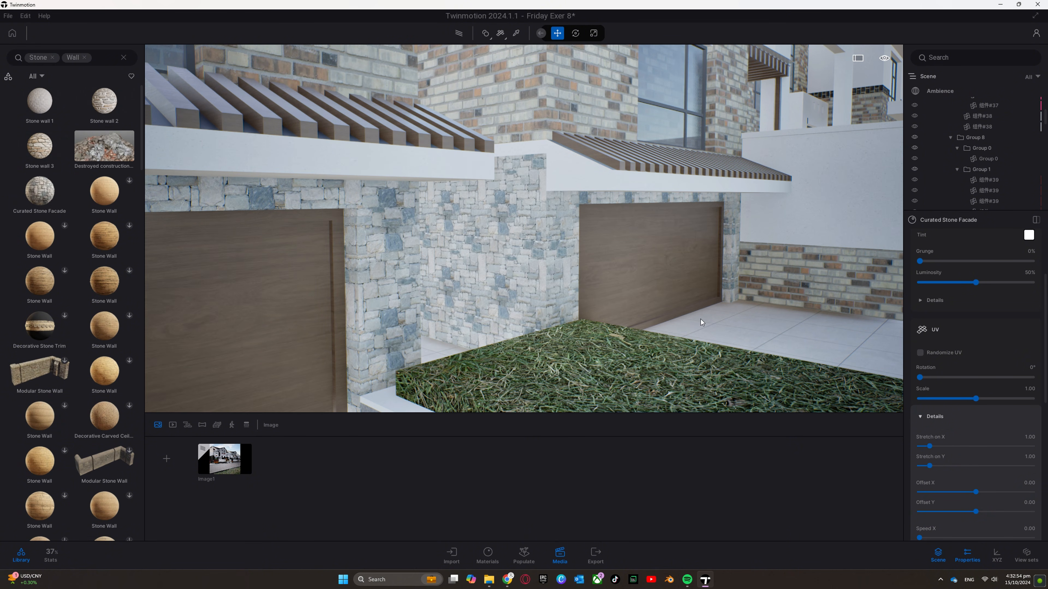
drag(979, 399, 986, 399)
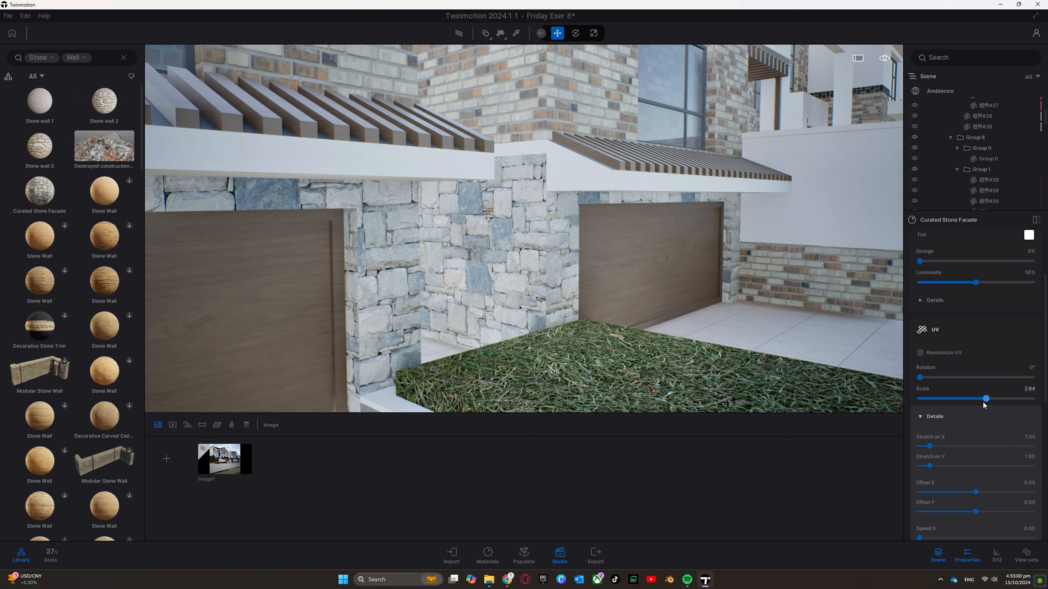
scroll(966, 438, down, 2)
click(922, 324)
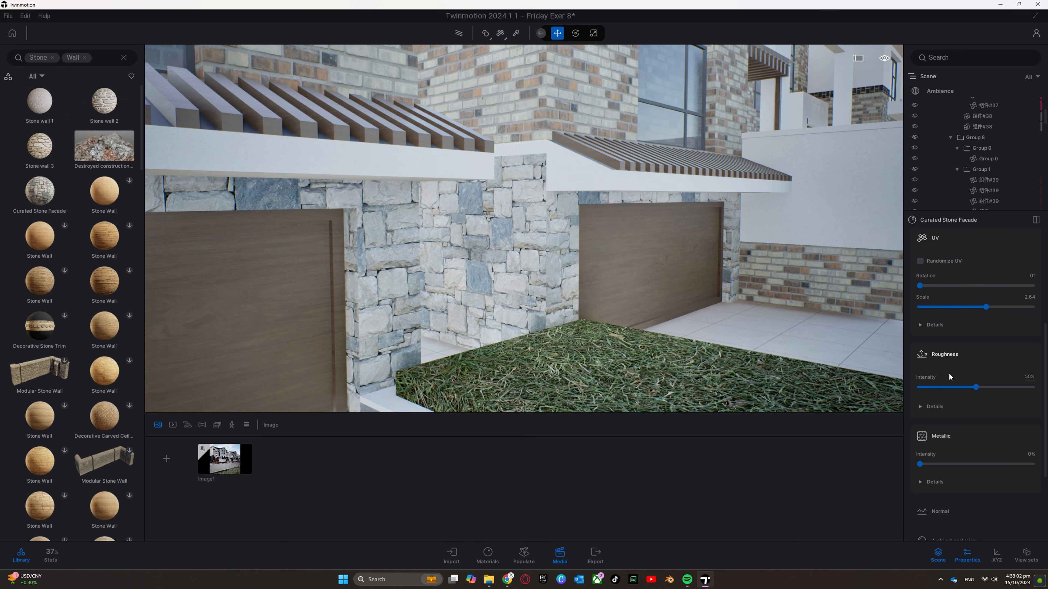
- Enable parallax in the Curated Stone Facade's normal settings and set its intensity to 1.12
scroll(950, 375, down, 3)
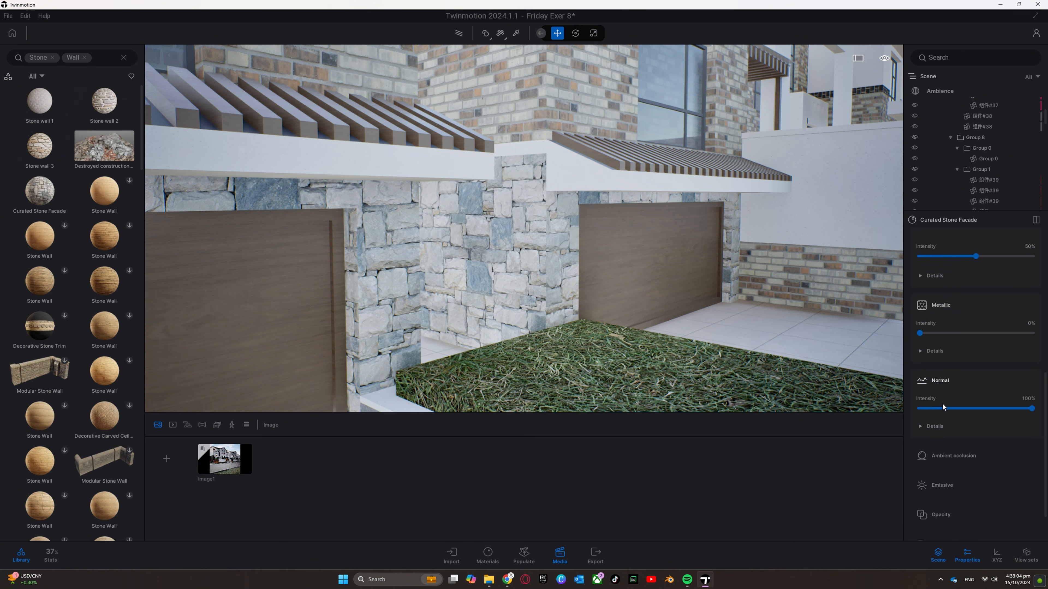
scroll(942, 404, down, 1)
click(931, 392)
scroll(930, 392, down, 2)
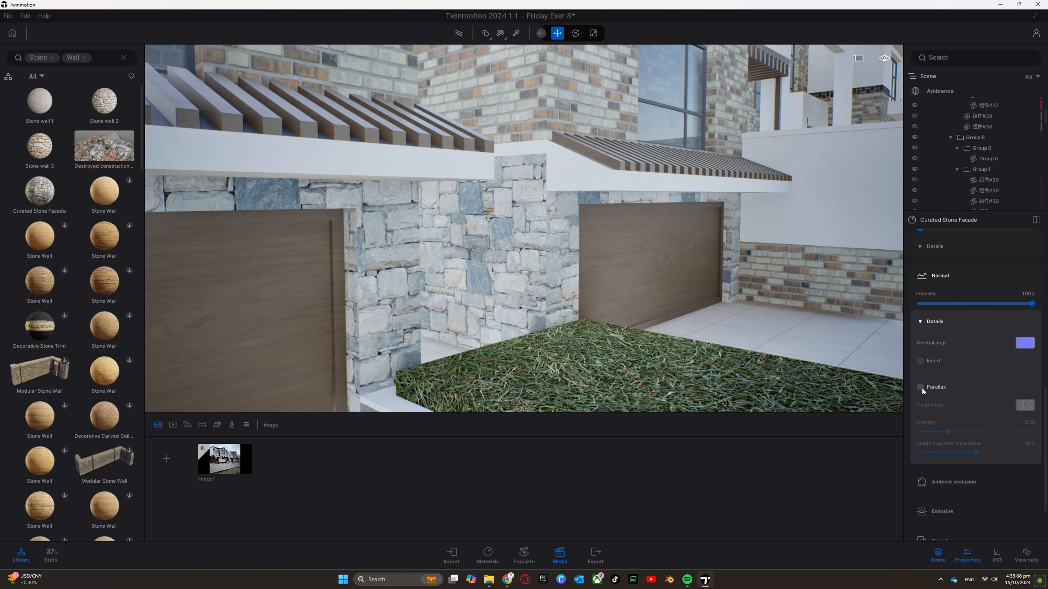
click(921, 388)
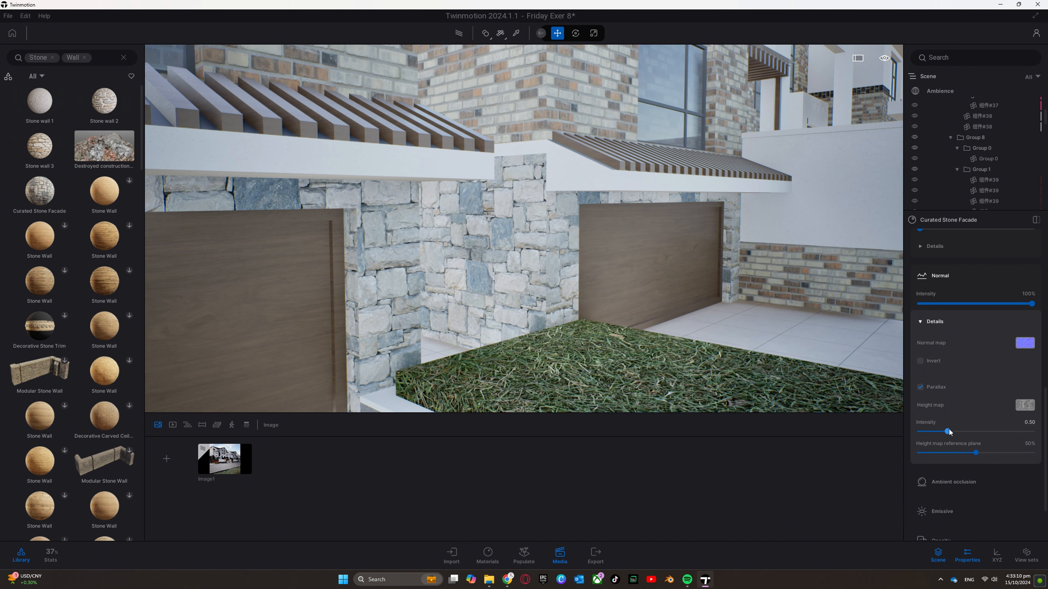
drag(949, 431, 1008, 430)
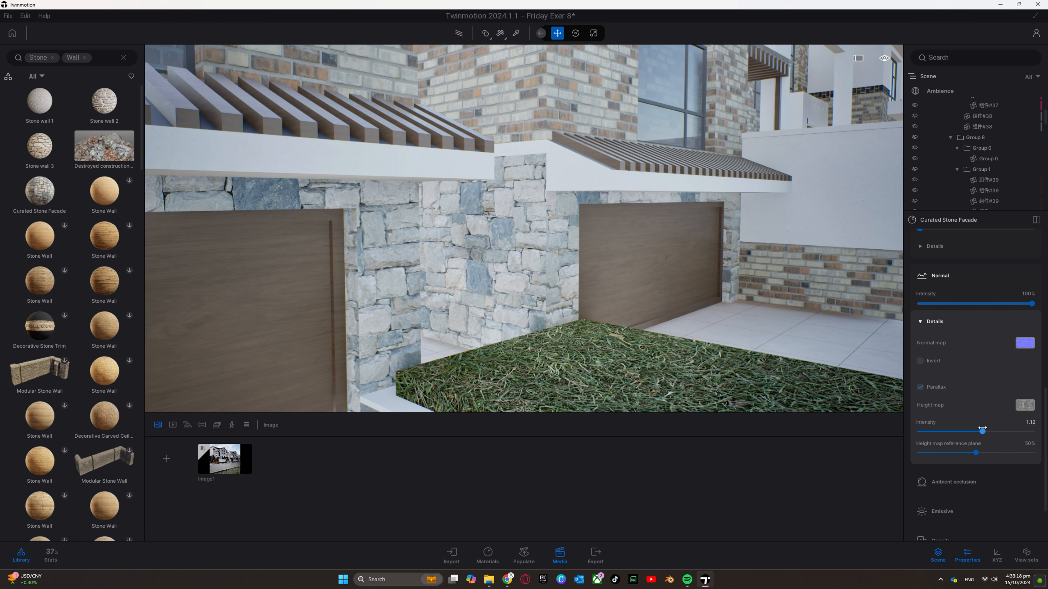
mouse_move(976, 454)
mouse_down()
mouse_move(953, 454)
mouse_move(1045, 468)
mouse_move(975, 459)
mouse_up()
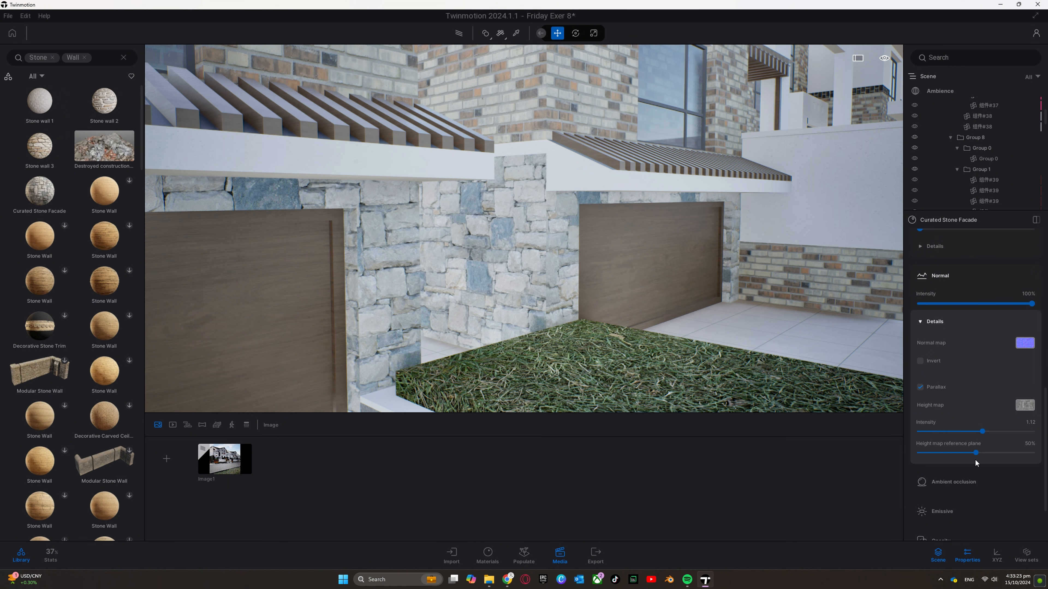
- Set the Curated Stone Facade's ambient occlusion intensity to 1.5
click(950, 477)
mouse_move(976, 511)
mouse_down()
mouse_move(1017, 511)
mouse_move(984, 509)
mouse_move(999, 507)
mouse_up()
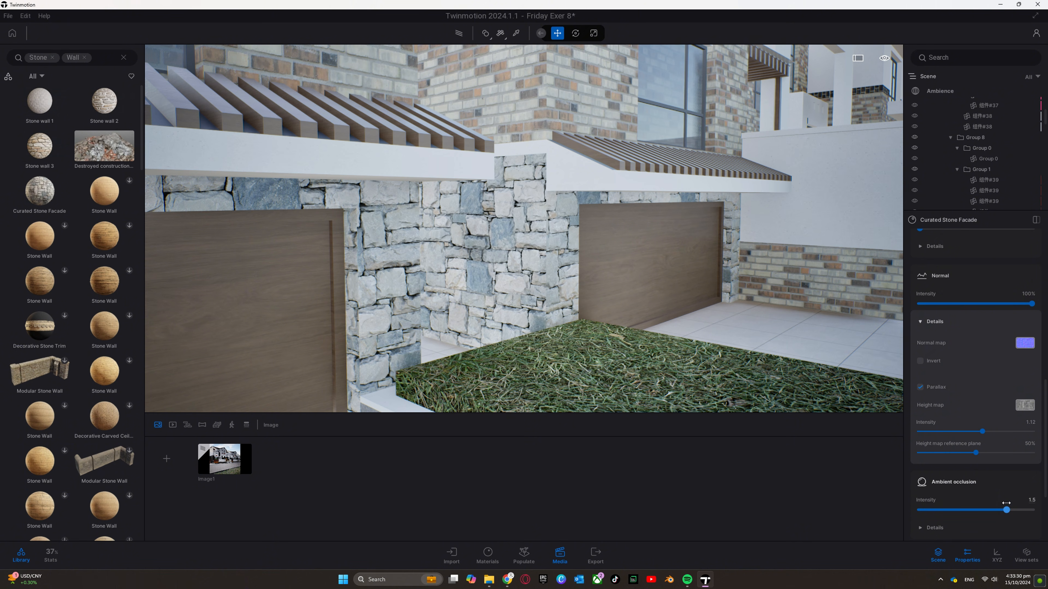
click(952, 482)
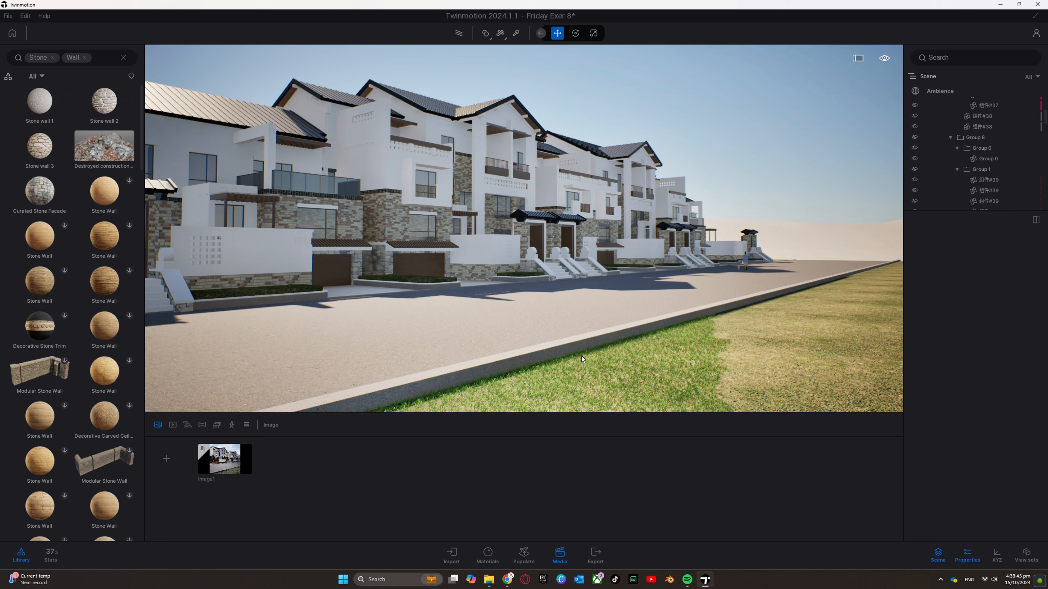
- Set the dryness of the painted Lawn 01 strip along the road to 39% and return to the saved Image1 view
click(581, 356)
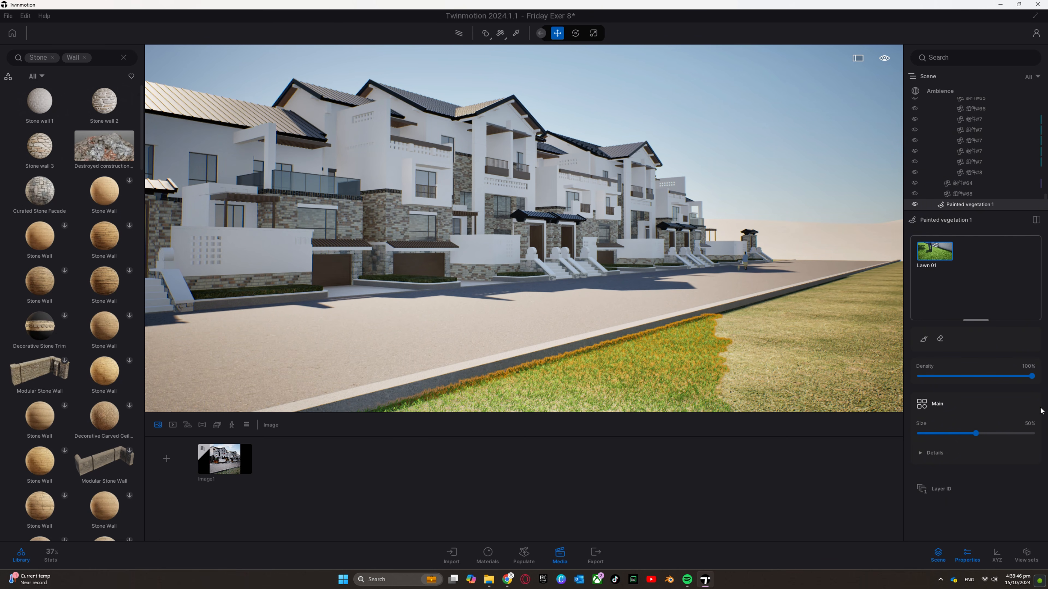
click(932, 453)
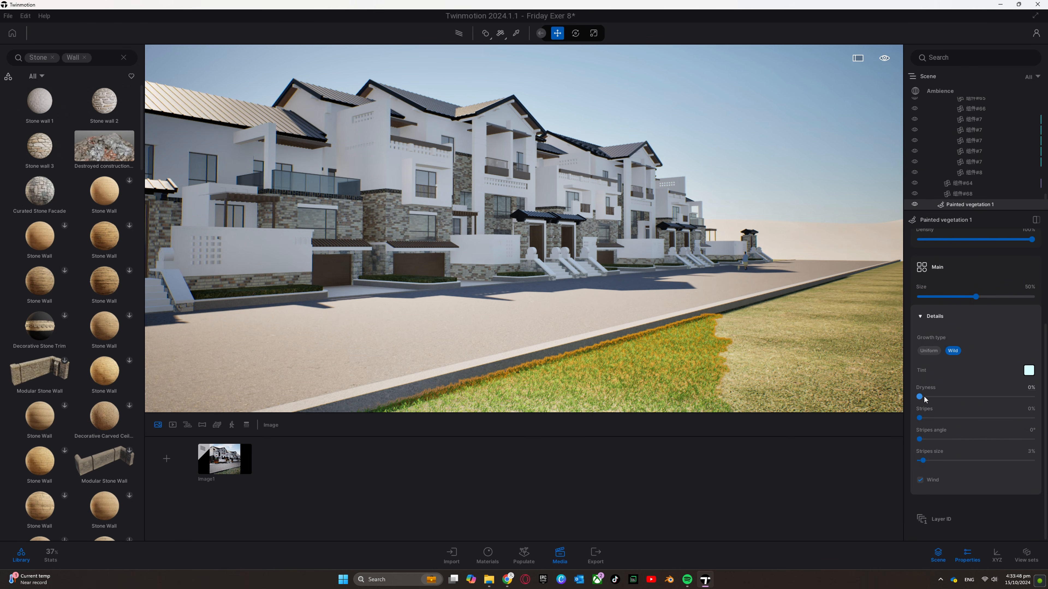
drag(920, 397, 944, 397)
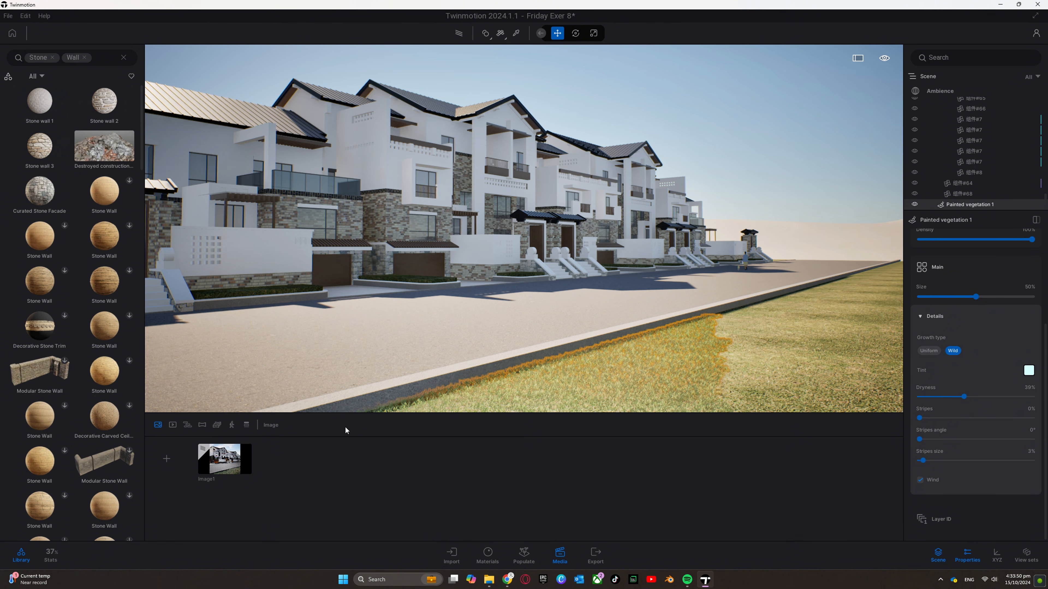
click(225, 459)
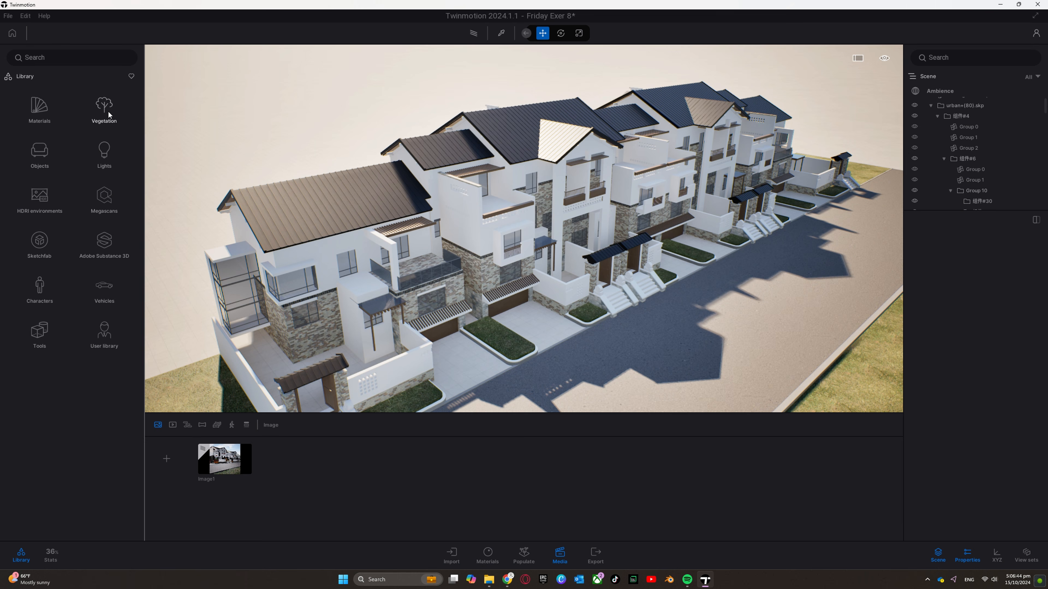
- Browse the library's tree vegetation to its end and examine the previews of the pine species
click(107, 110)
click(106, 110)
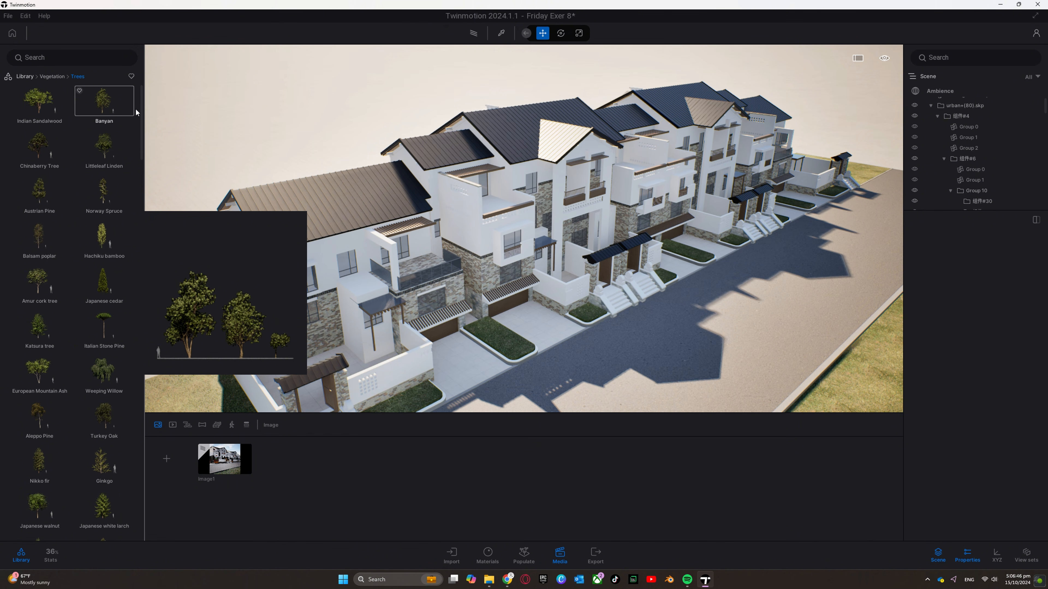
drag(145, 205, 140, 531)
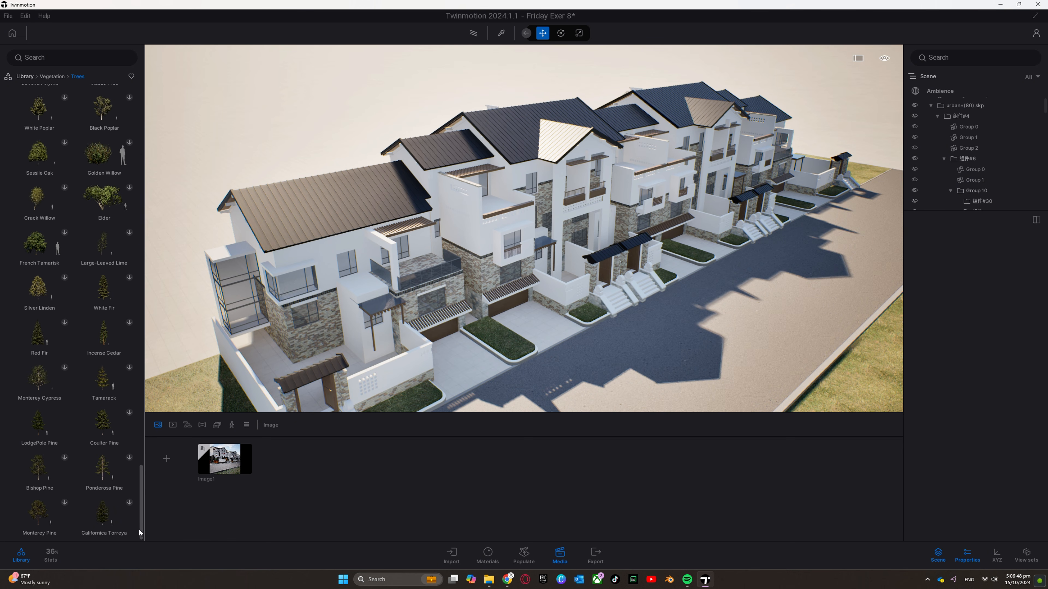
mouse_move(38, 463)
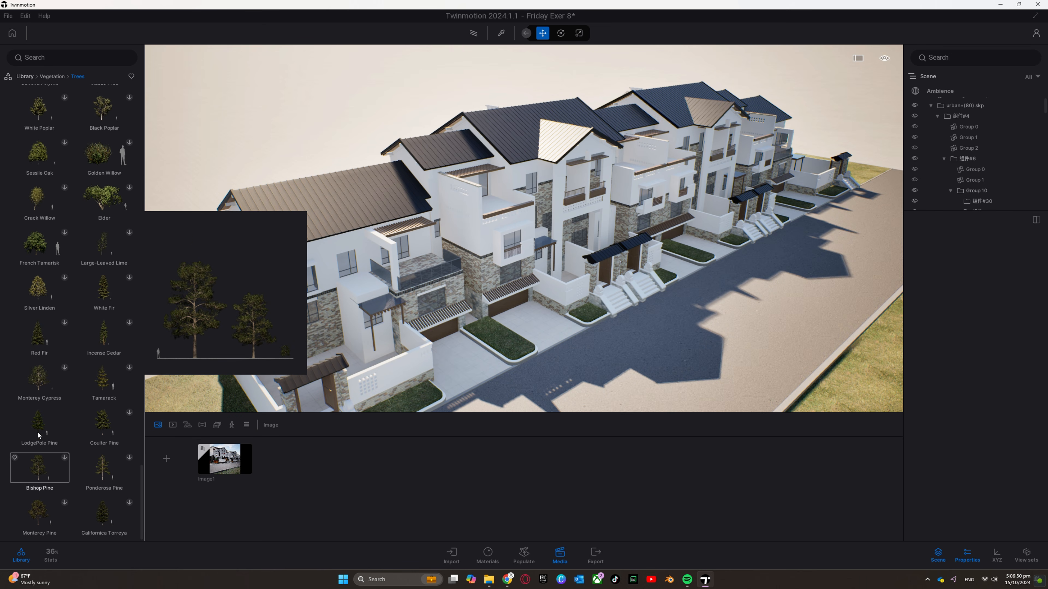
mouse_move(38, 425)
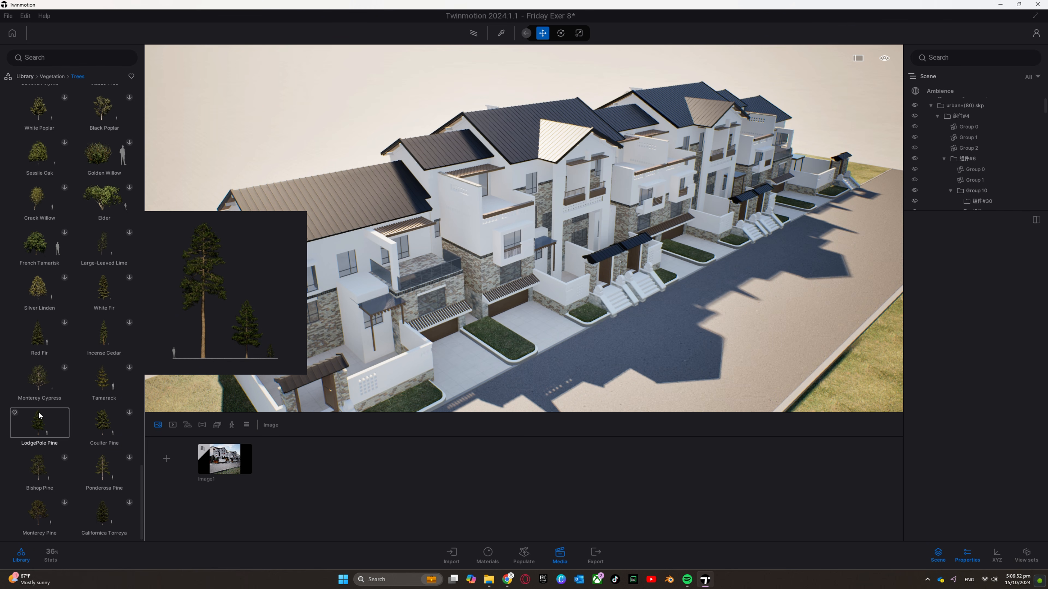
mouse_move(114, 463)
mouse_move(111, 430)
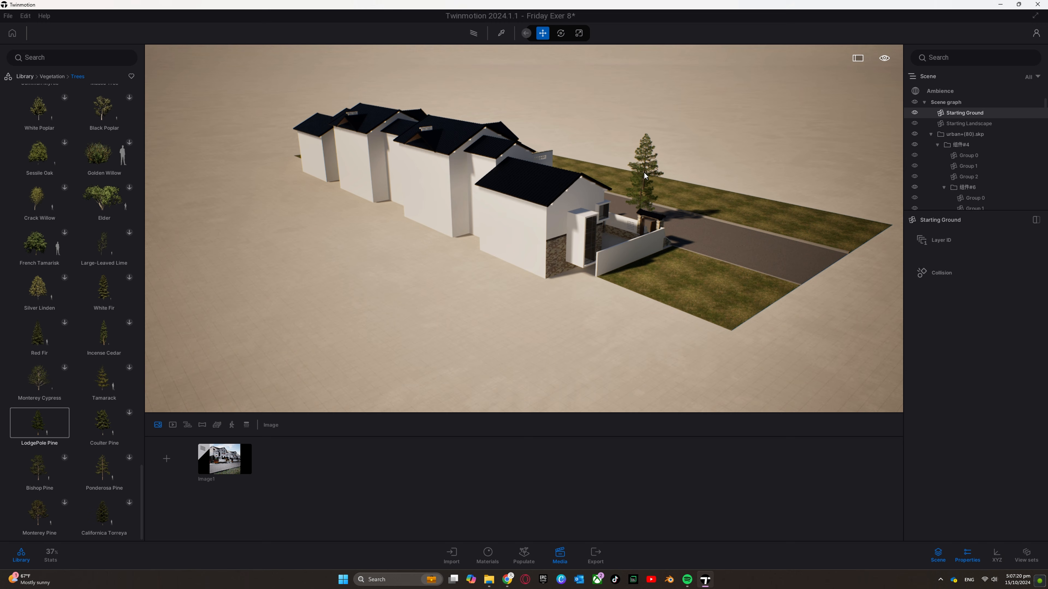
- Delete both LodgePole Pine trees standing near the entrance gate at the end of the townhouse row
click(644, 173)
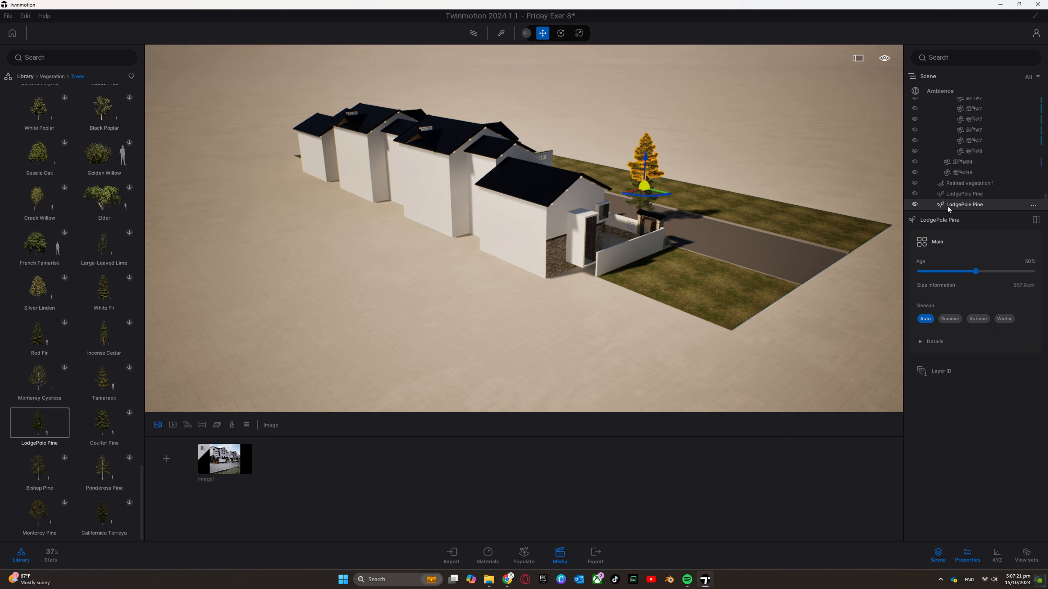
key(Delete)
click(960, 202)
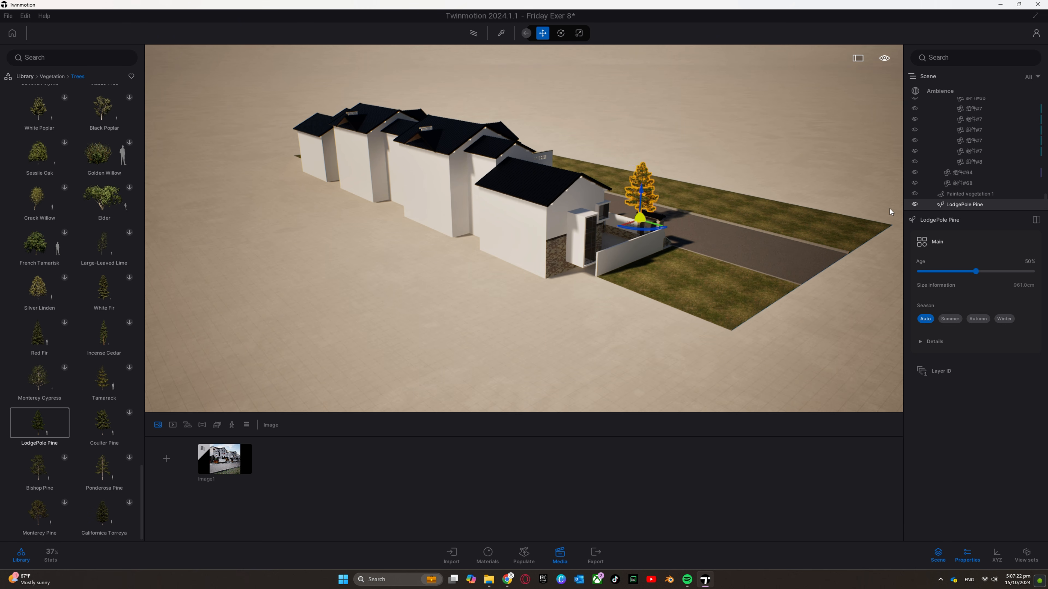
key(Delete)
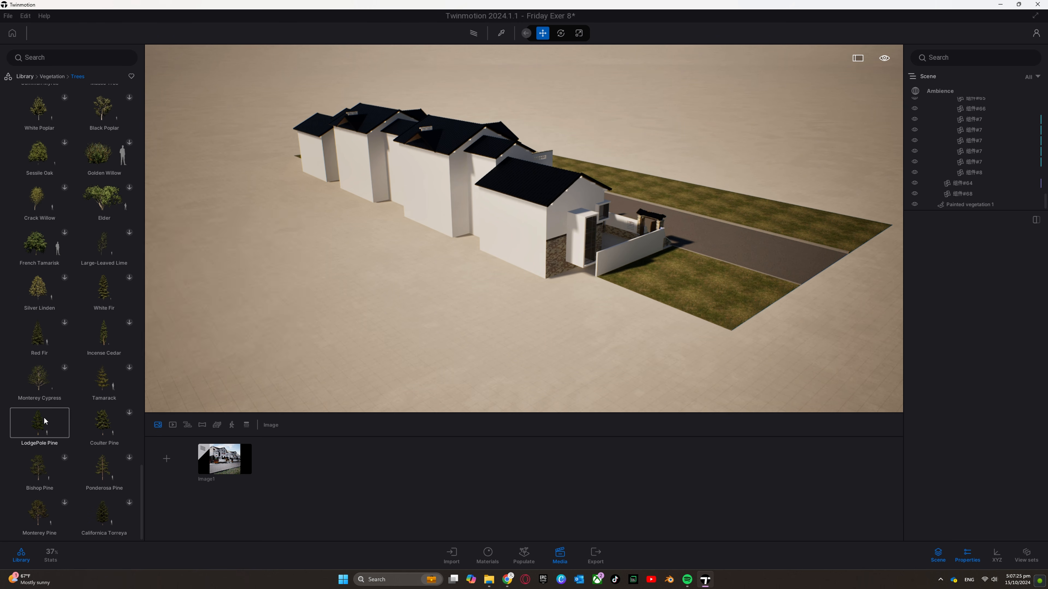
mouse_move(456, 337)
mouse_down()
mouse_move(537, 320)
mouse_move(471, 338)
mouse_up()
key(Delete)
click(537, 295)
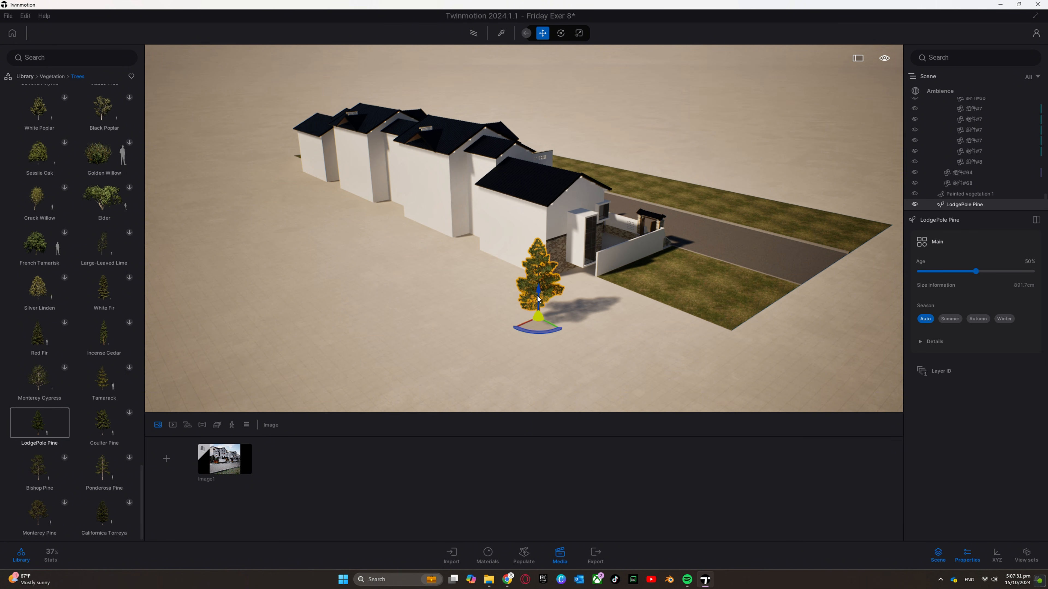
key(Delete)
- Outline a four-point populate area on the open ground behind the townhouse row and set its path tension to 100%
click(524, 554)
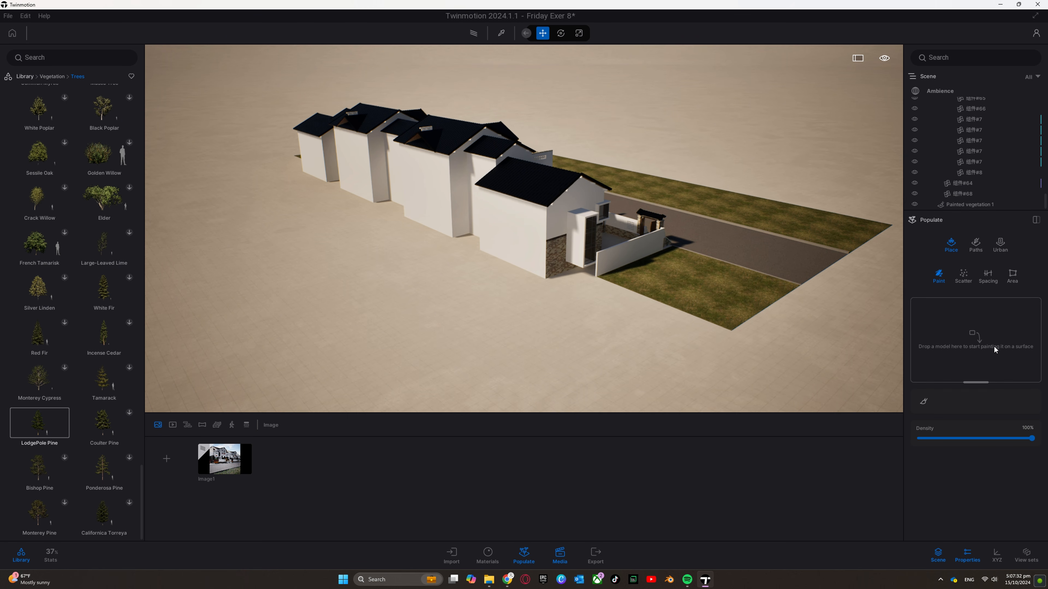
click(1012, 275)
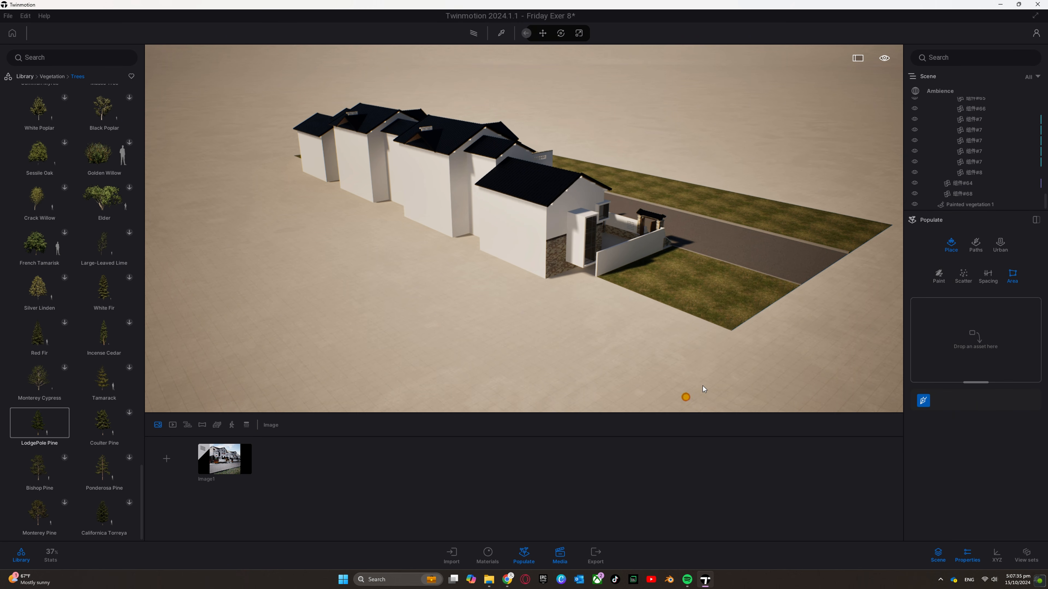
click(720, 364)
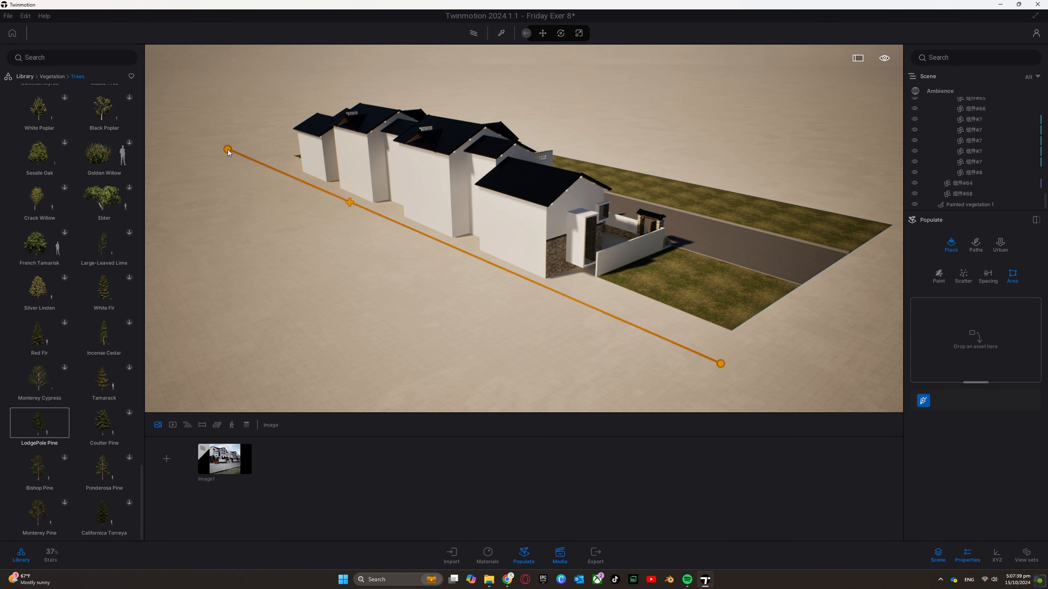
click(226, 149)
right_drag(217, 153, 217, 155)
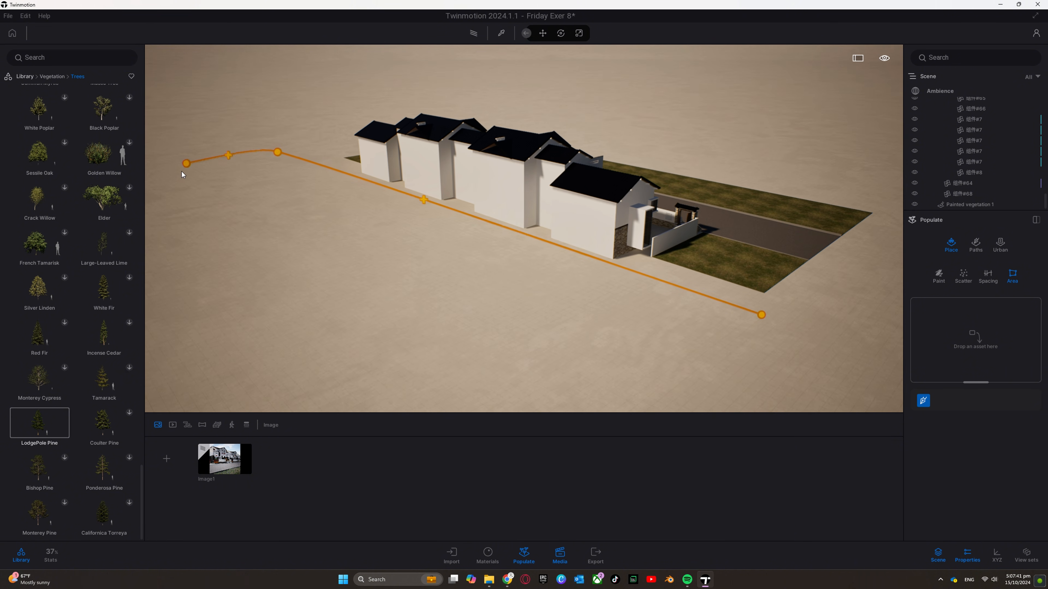
click(161, 171)
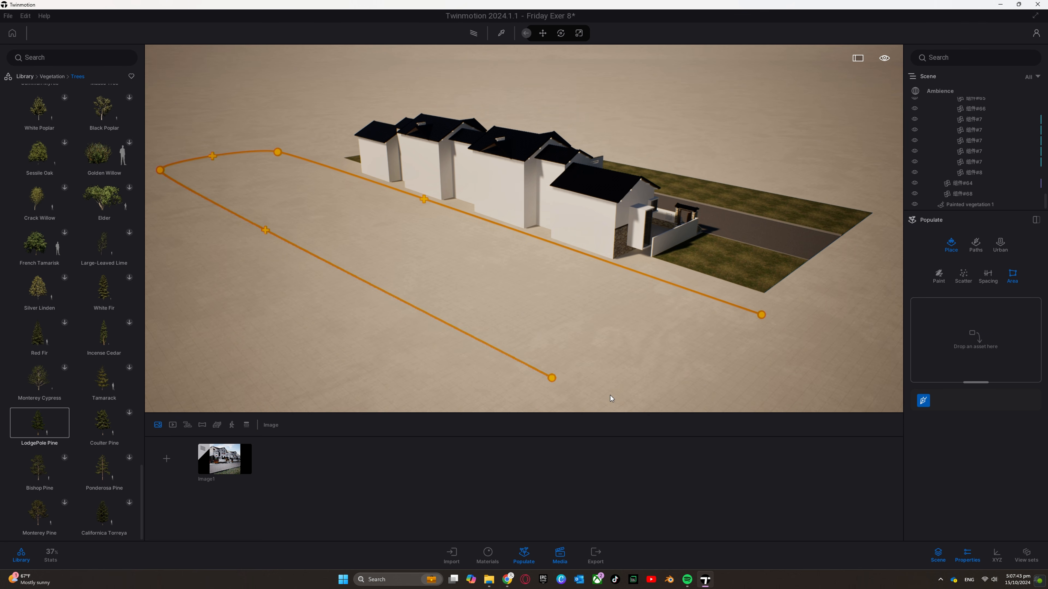
click(635, 406)
click(738, 333)
click(761, 315)
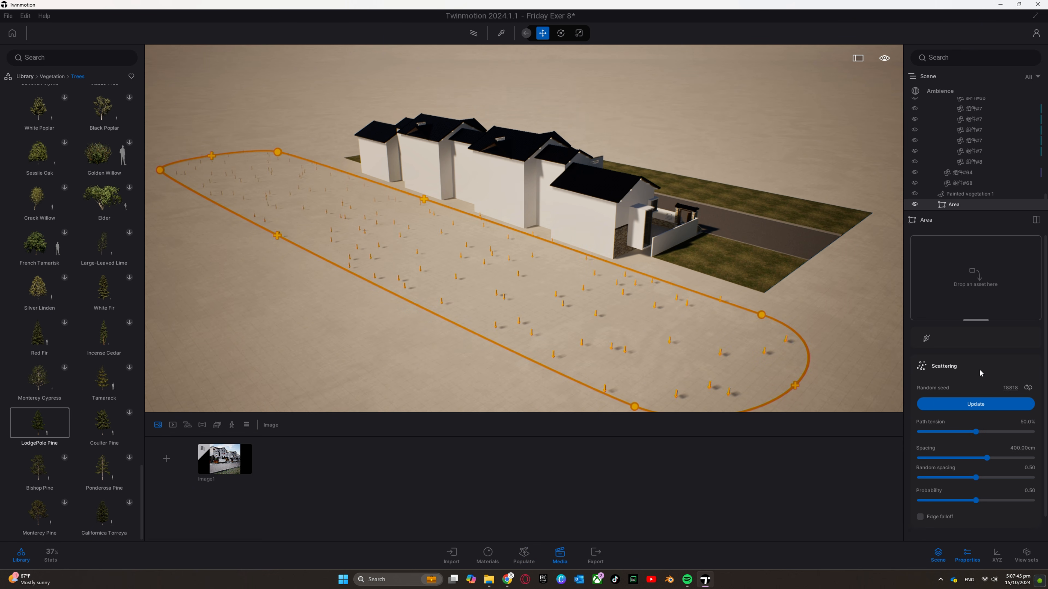
drag(977, 432, 1033, 432)
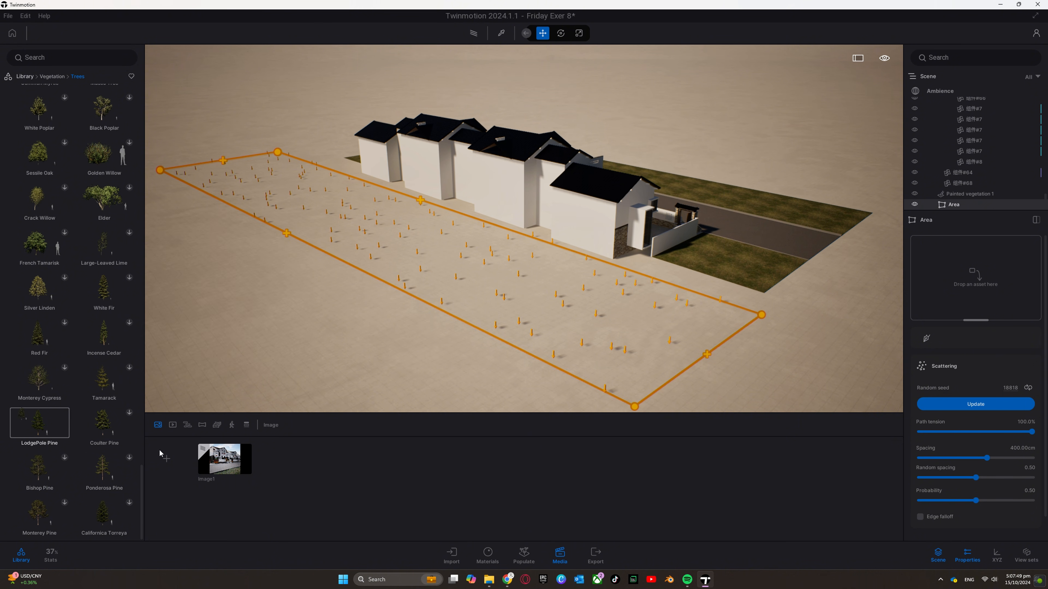
- Fill the outlined area with LodgePole Pine trees and set the scattering probability to 0.28
drag(977, 294, 978, 296)
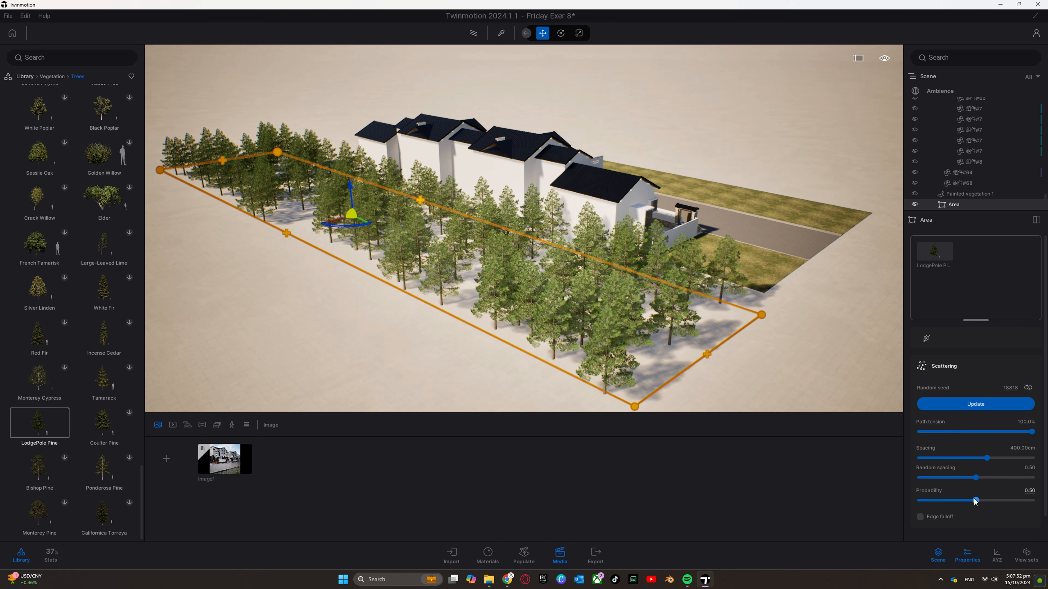
right_drag(724, 335, 784, 336)
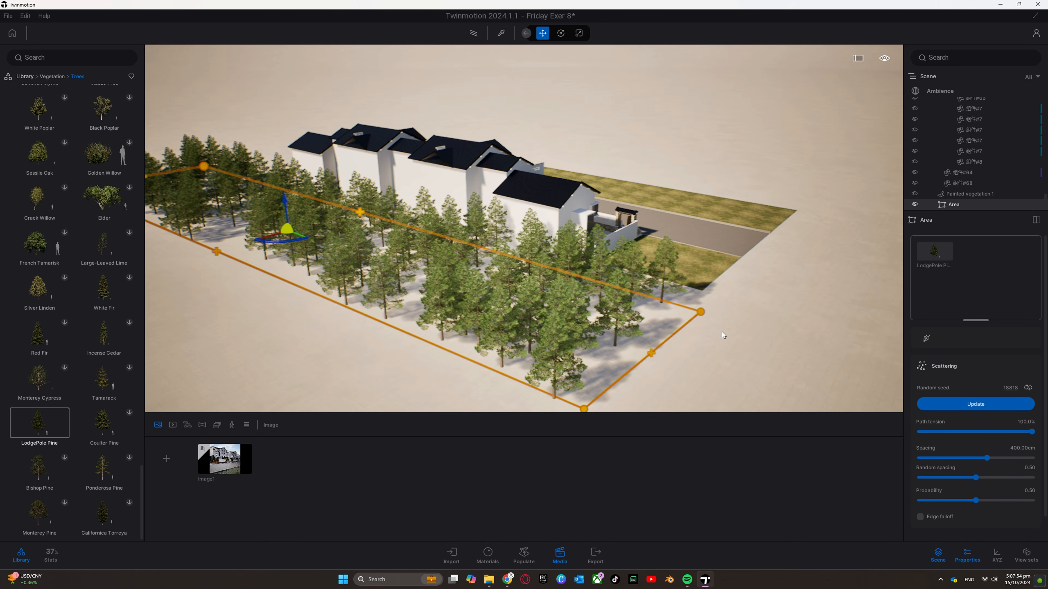
drag(989, 500, 951, 497)
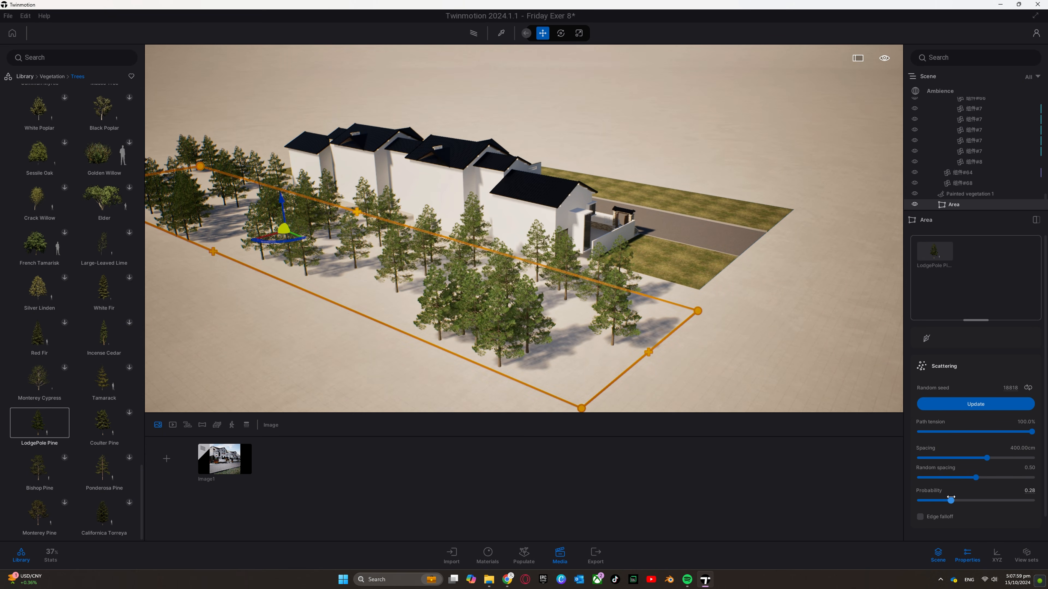
- Set the age of the area's LodgePole Pine trees to 100%
click(934, 260)
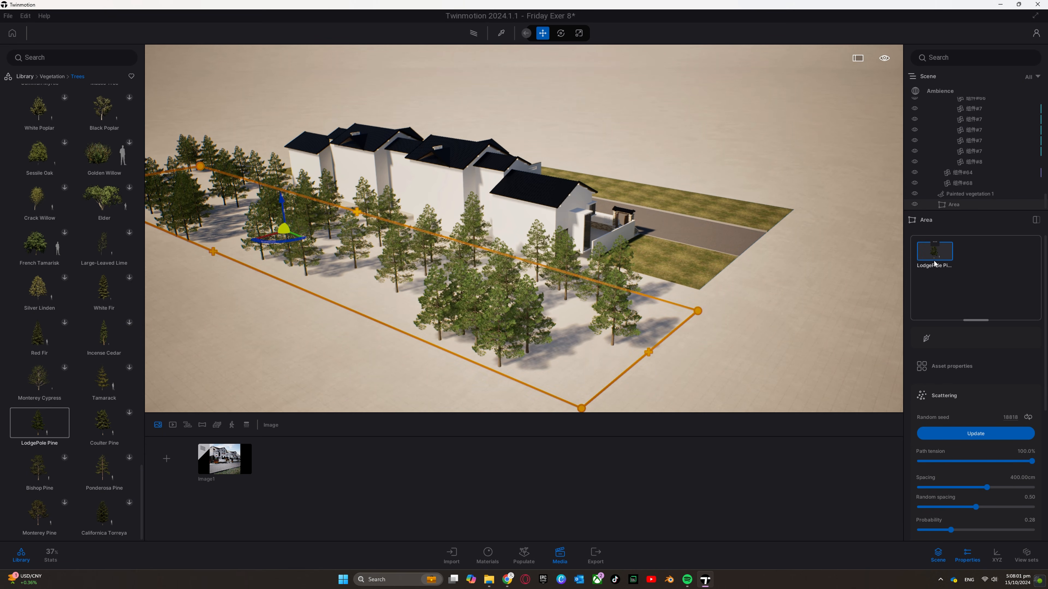
click(950, 366)
drag(972, 419, 1032, 419)
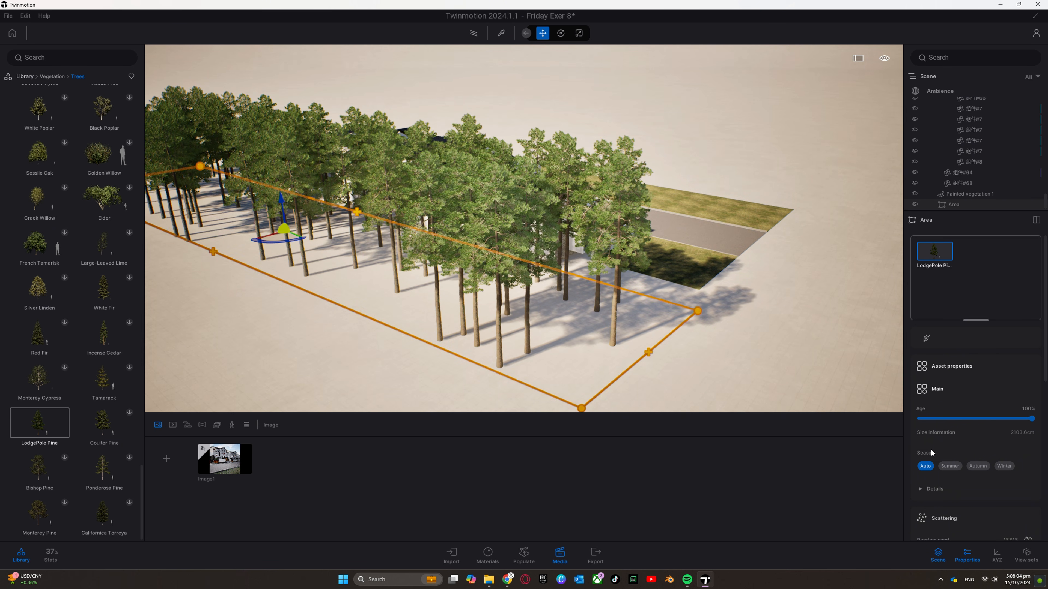
- Disable snap to surface for the pines in the area and set their height offset to 768.12 cm
scroll(955, 482, down, 7)
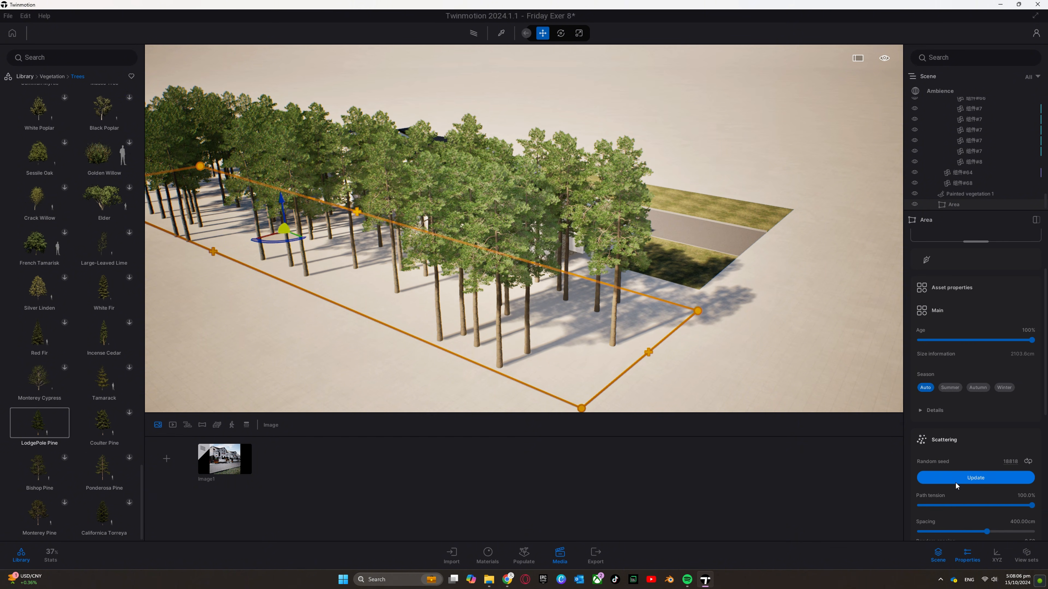
scroll(956, 483, down, 3)
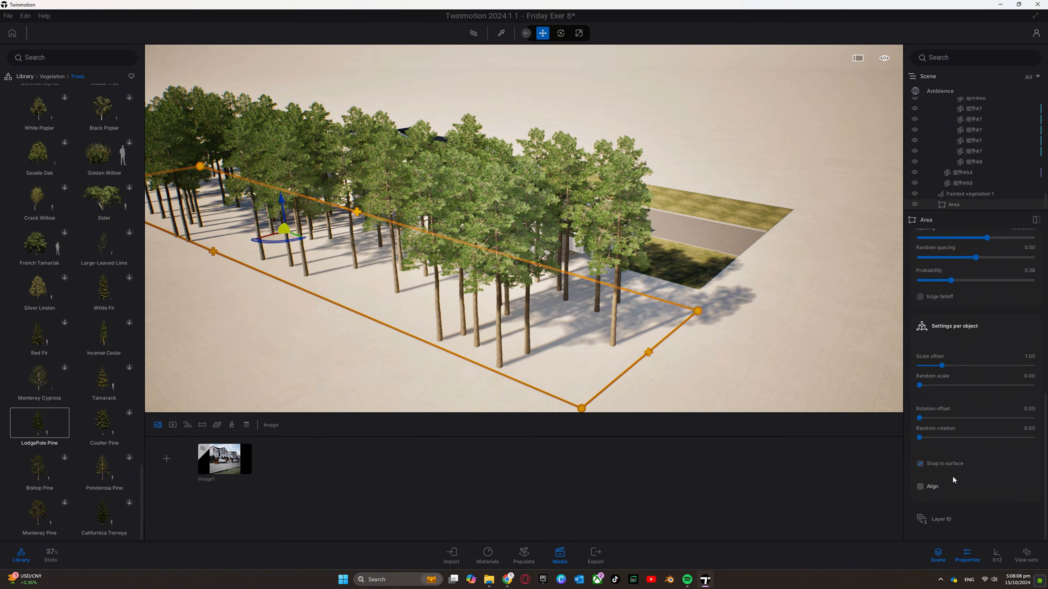
click(920, 463)
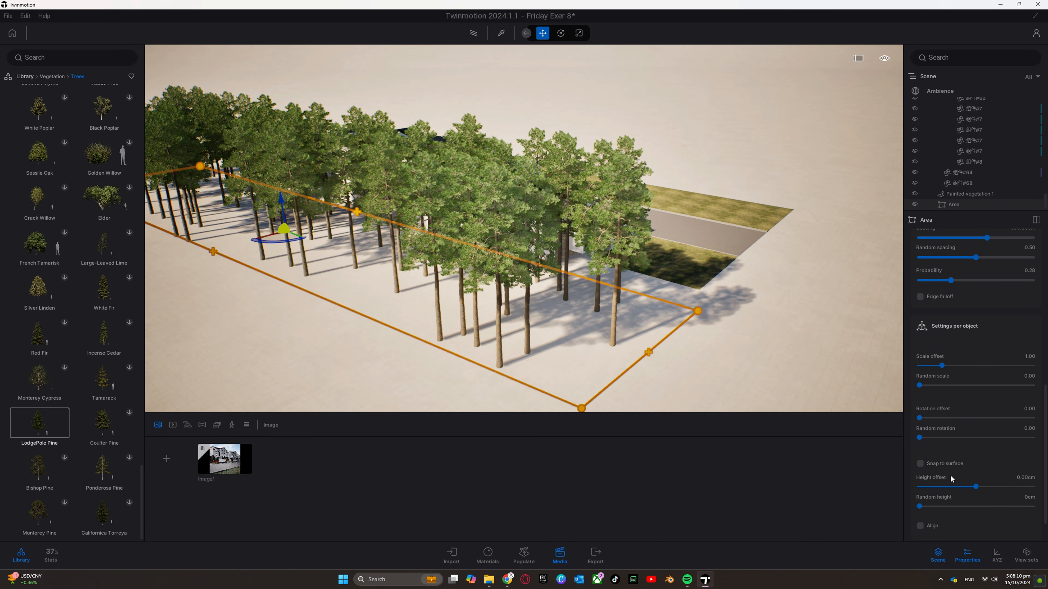
scroll(950, 475, down, 2)
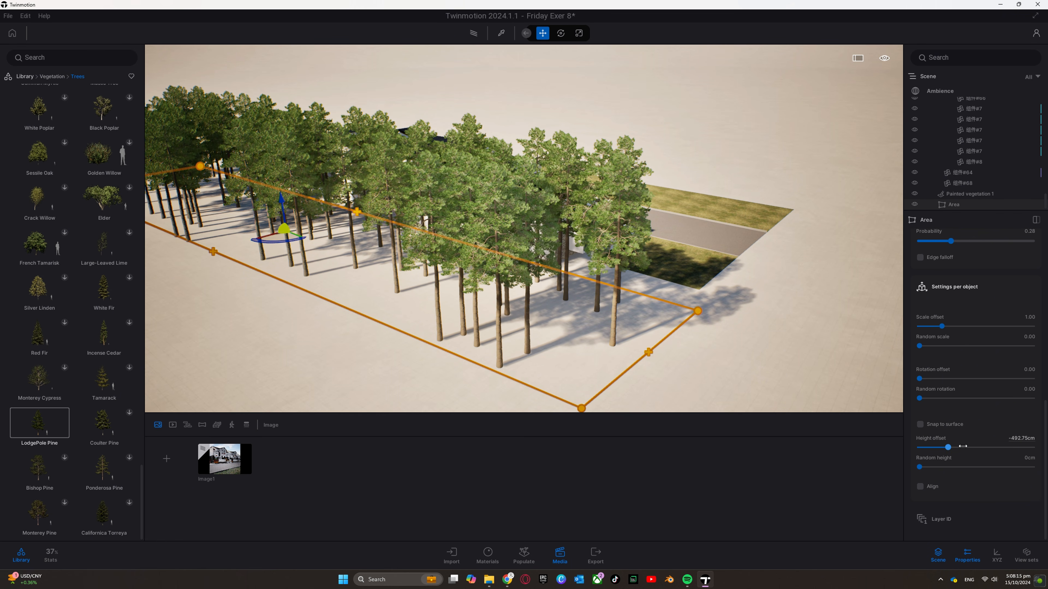
drag(963, 446, 1019, 446)
- Return to the saved Image1 view and set the pine area's height offset to 884.08 cm
key(w)
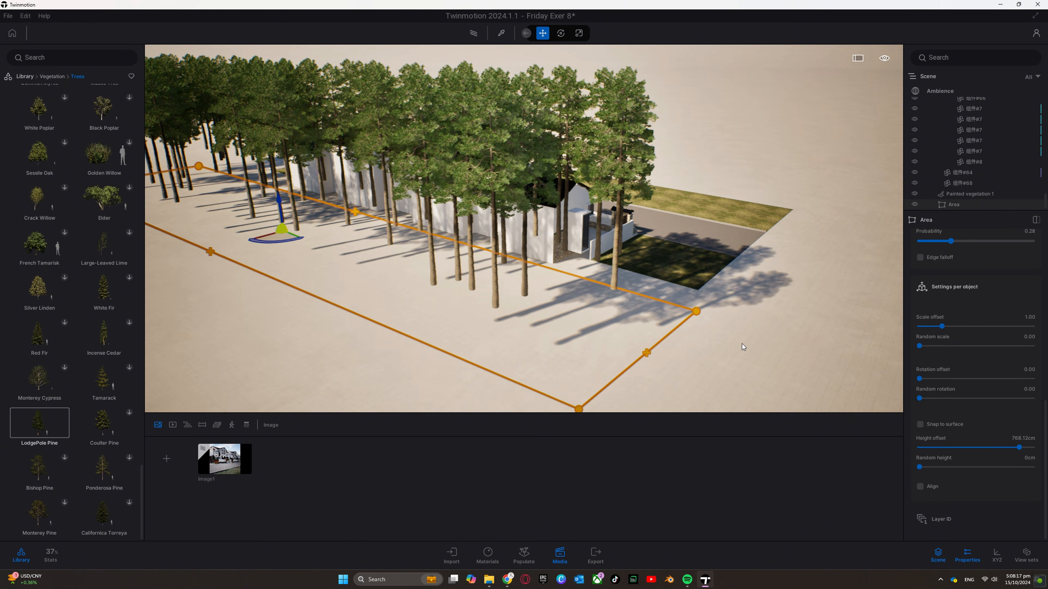
right_drag(743, 344, 775, 302)
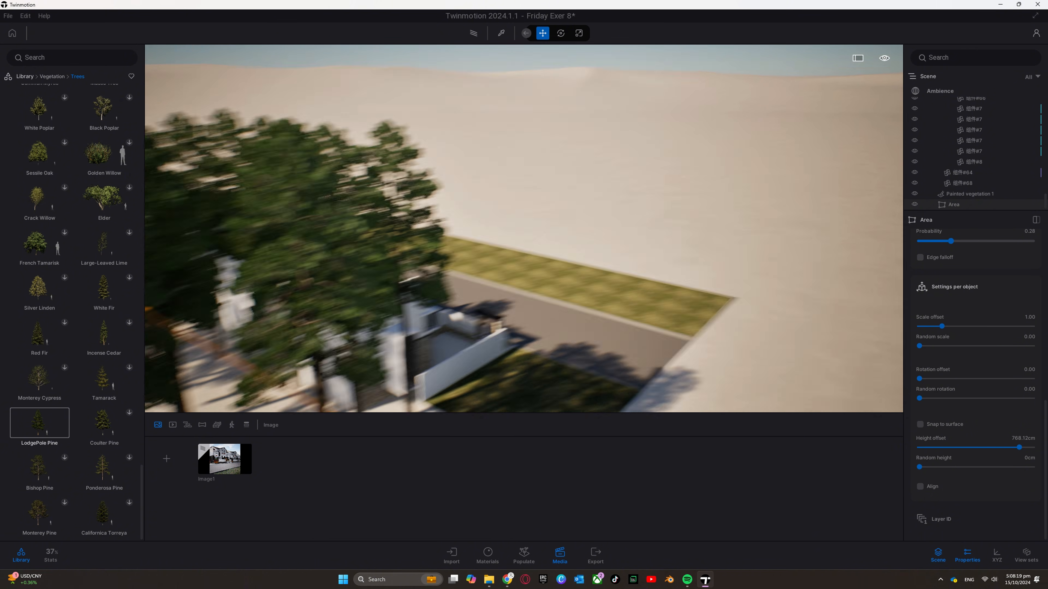
click(225, 459)
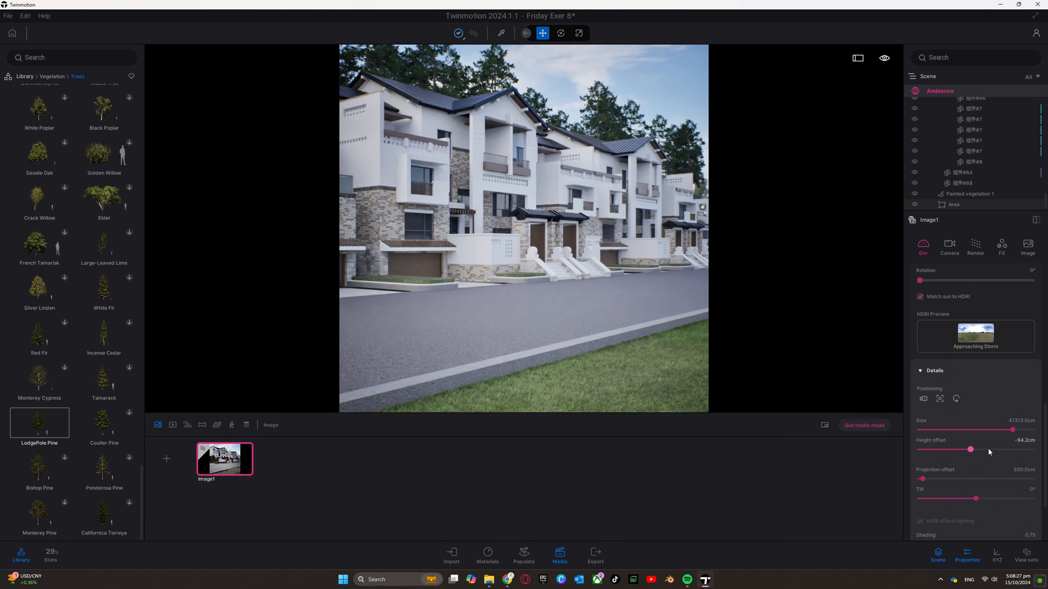
click(958, 205)
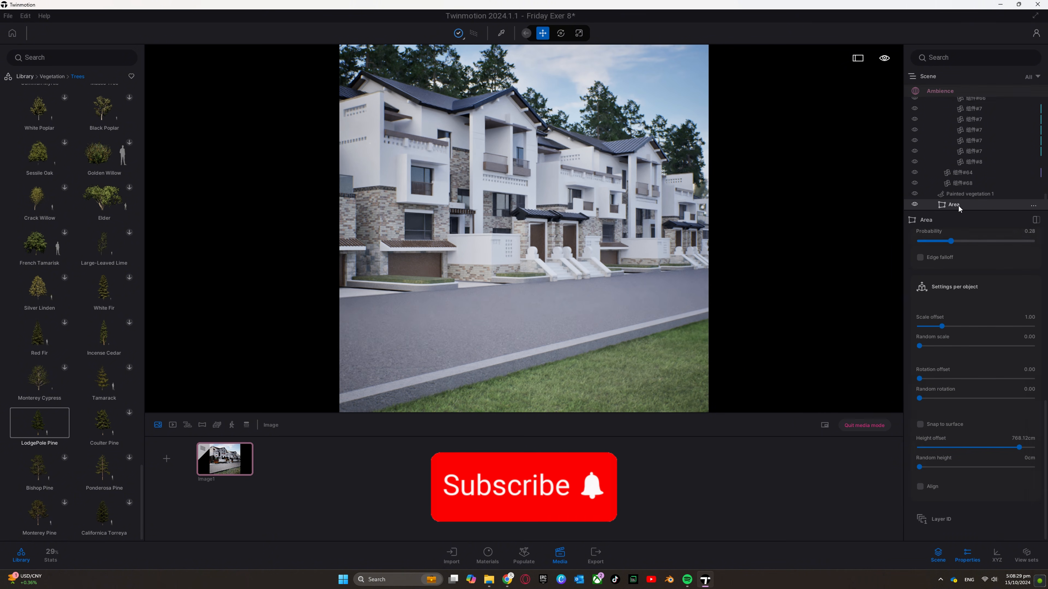
mouse_move(1019, 447)
mouse_down()
mouse_move(1037, 448)
mouse_move(1026, 451)
mouse_up()
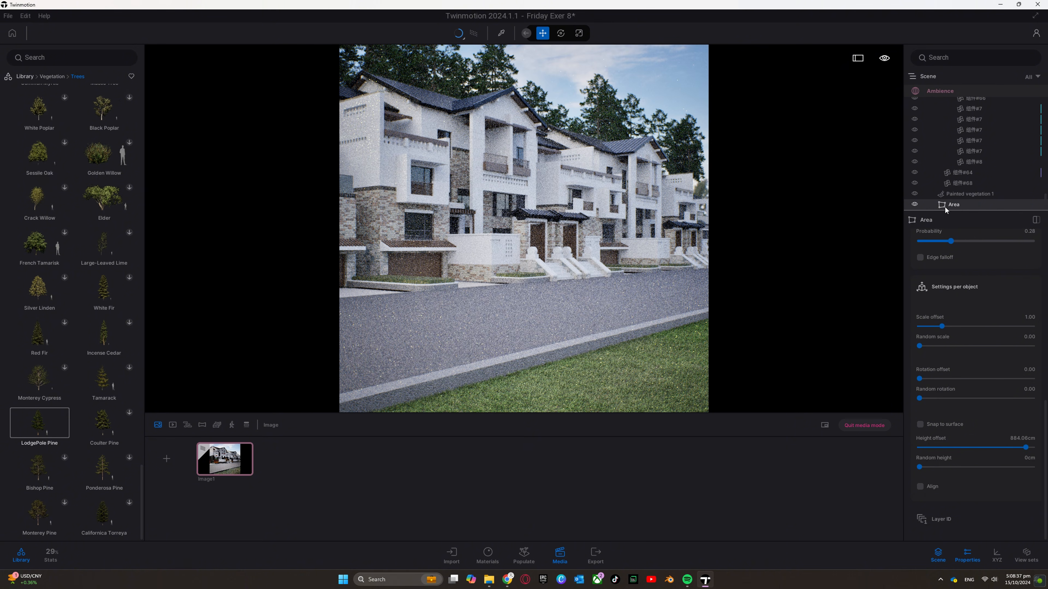
- Reposition the pine area behind the townhouses and set its scale offset to 1.29
click(954, 194)
click(955, 206)
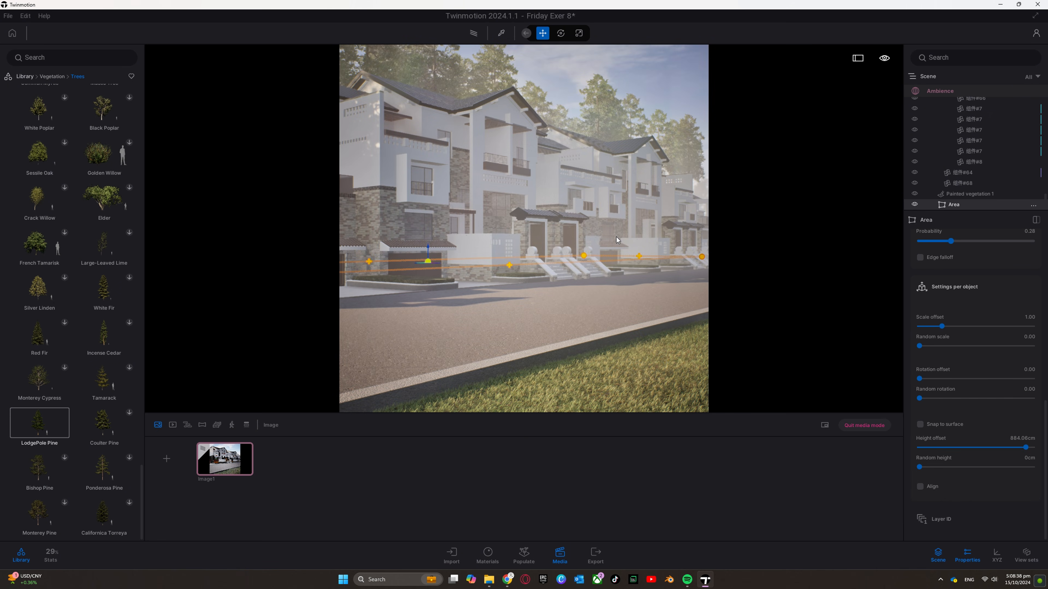
key(space)
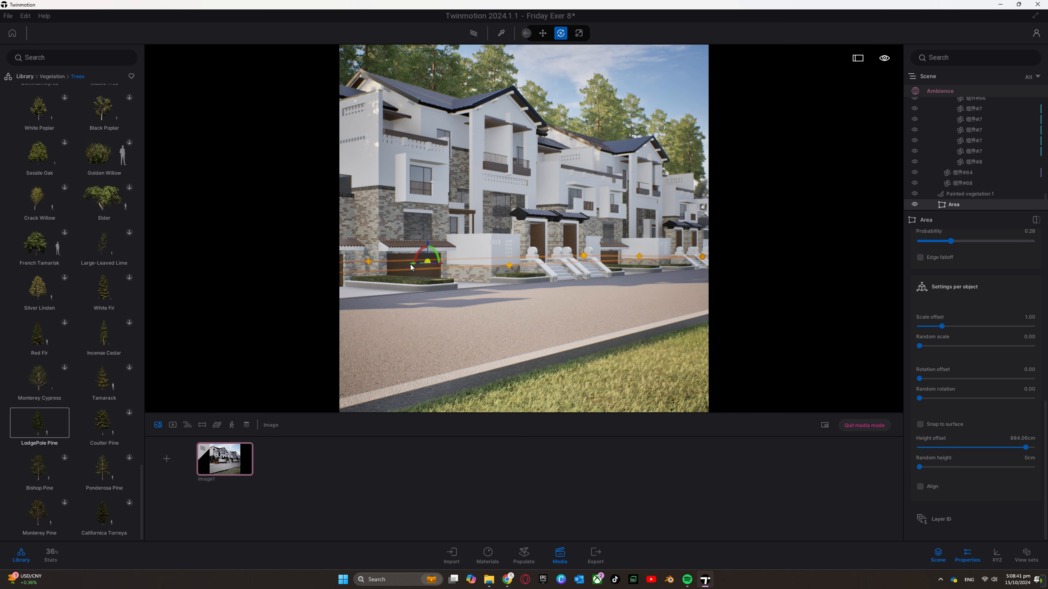
drag(415, 264, 543, 255)
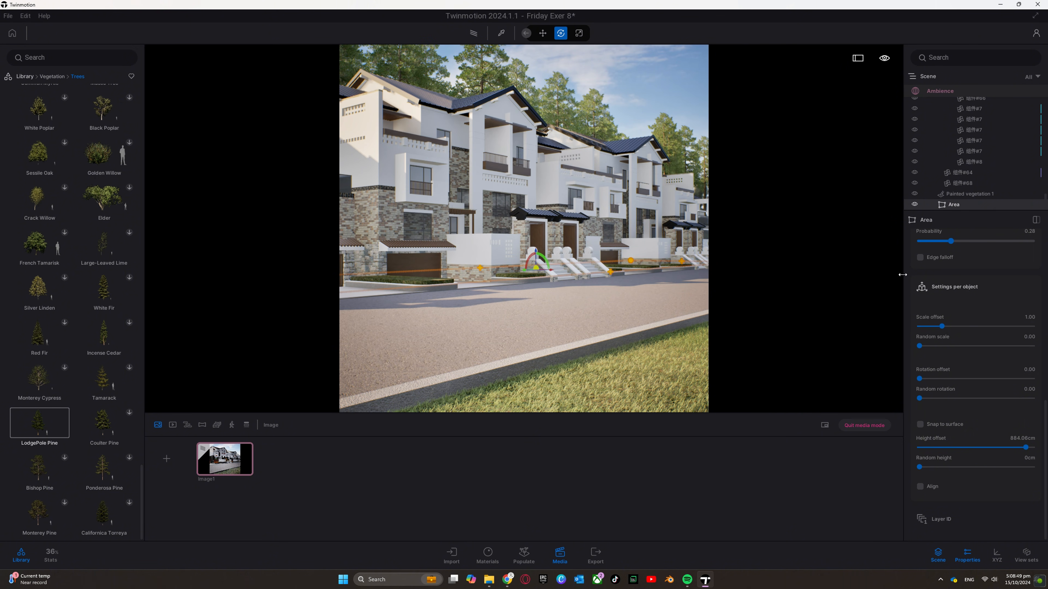
drag(942, 327, 948, 327)
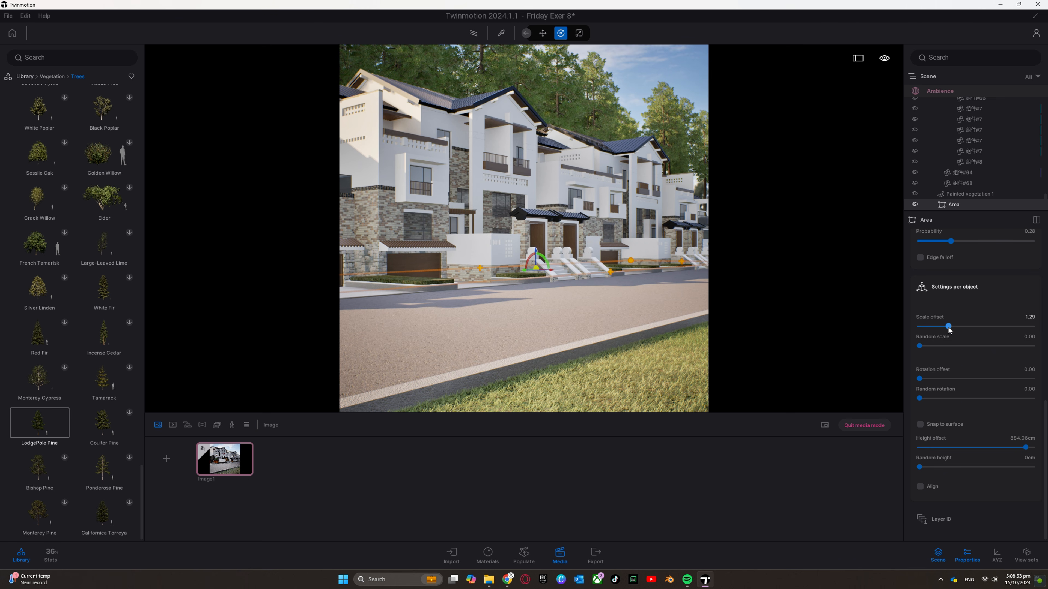
- Set Image1's backdrop HDRI intensity to 100 and its rotation to 139°
click(236, 464)
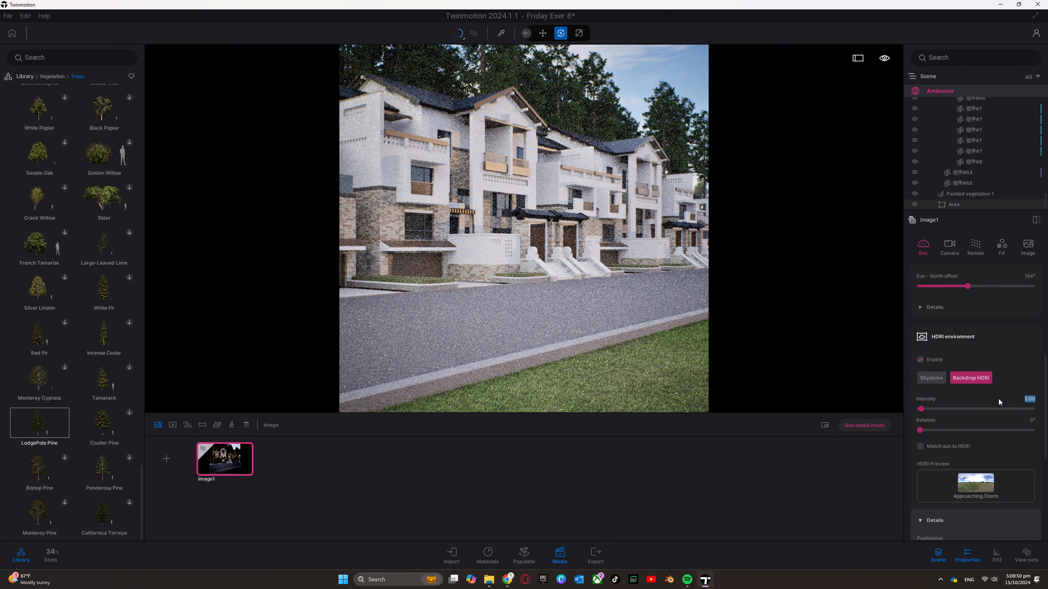
text(100)
key(Return)
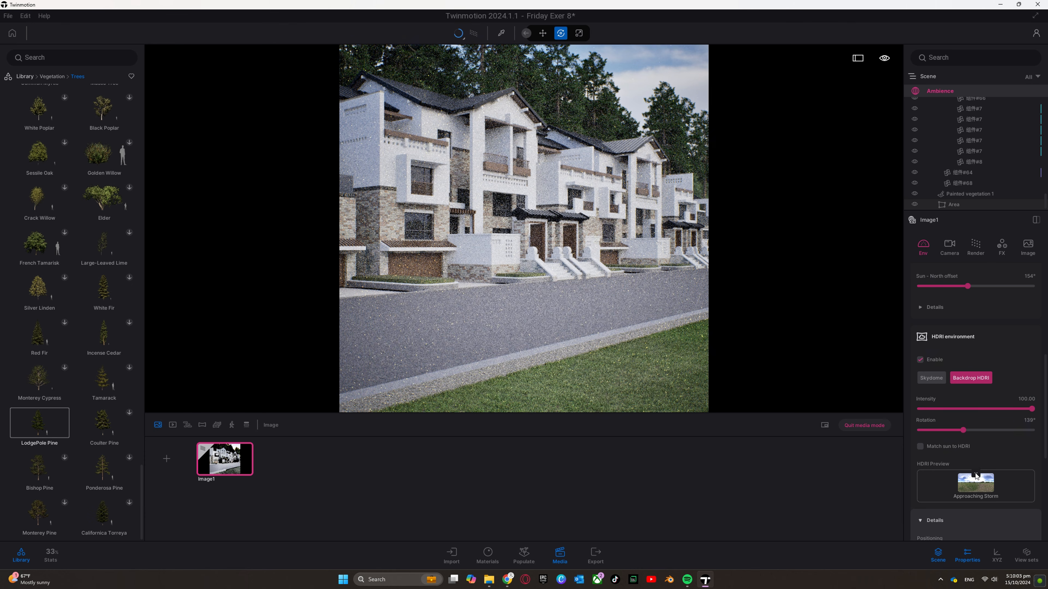
- Load an HDRI file from disk in place of Image1's Approaching Storm backdrop
click(976, 479)
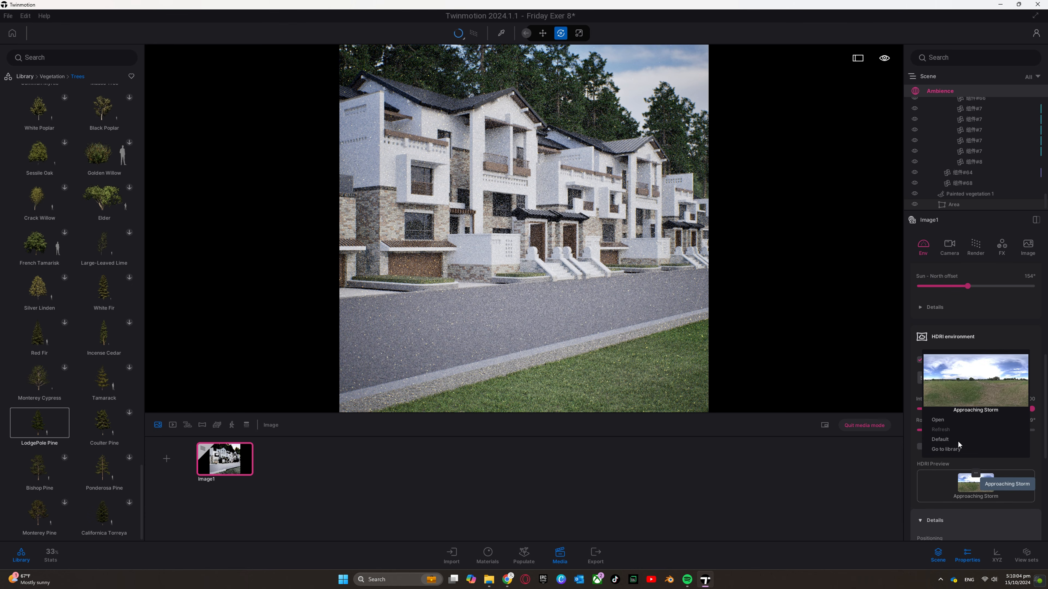
click(938, 421)
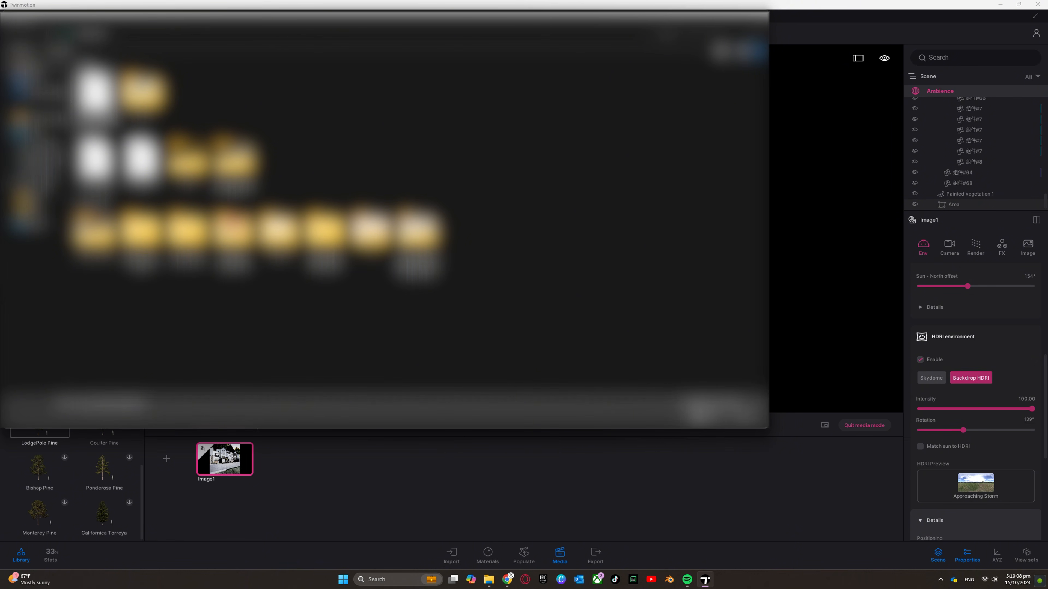
click(698, 411)
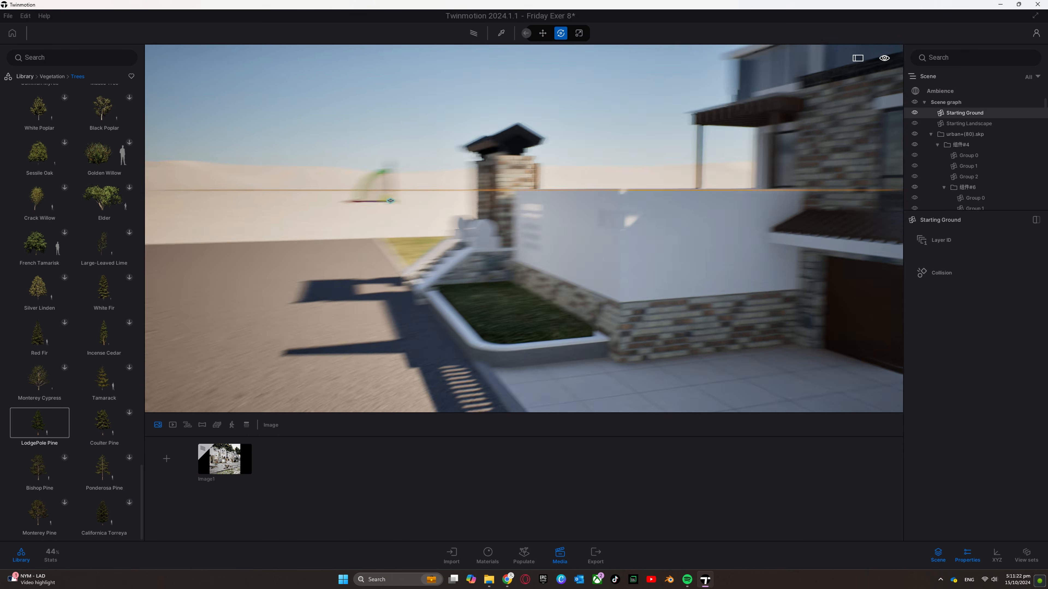
- Examine the driveway paving and planters in front of the garages up close and search the library for concrete
key(s)
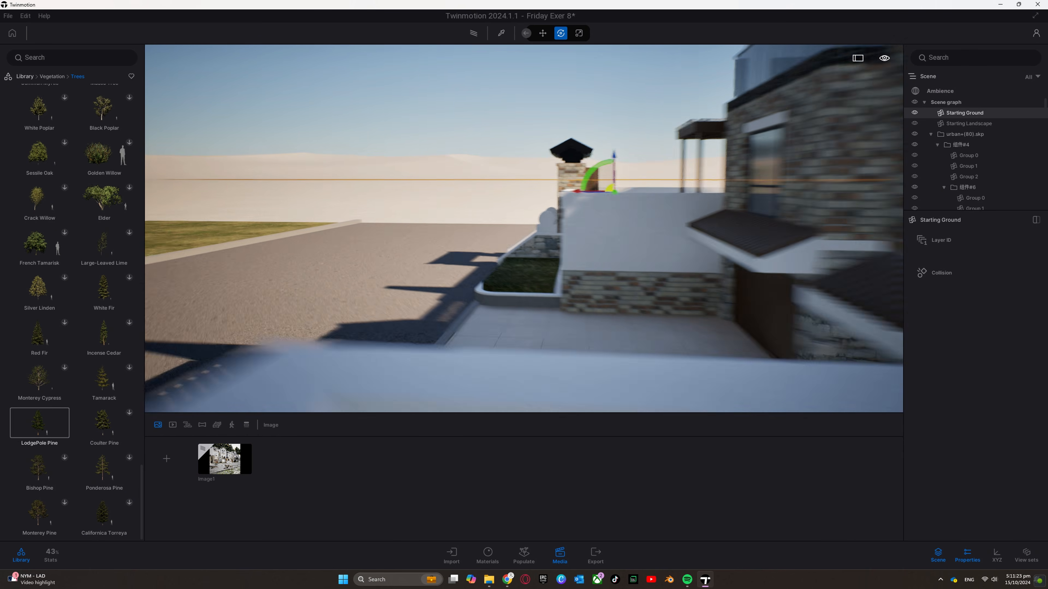
key(q)
key(w)
key(a)
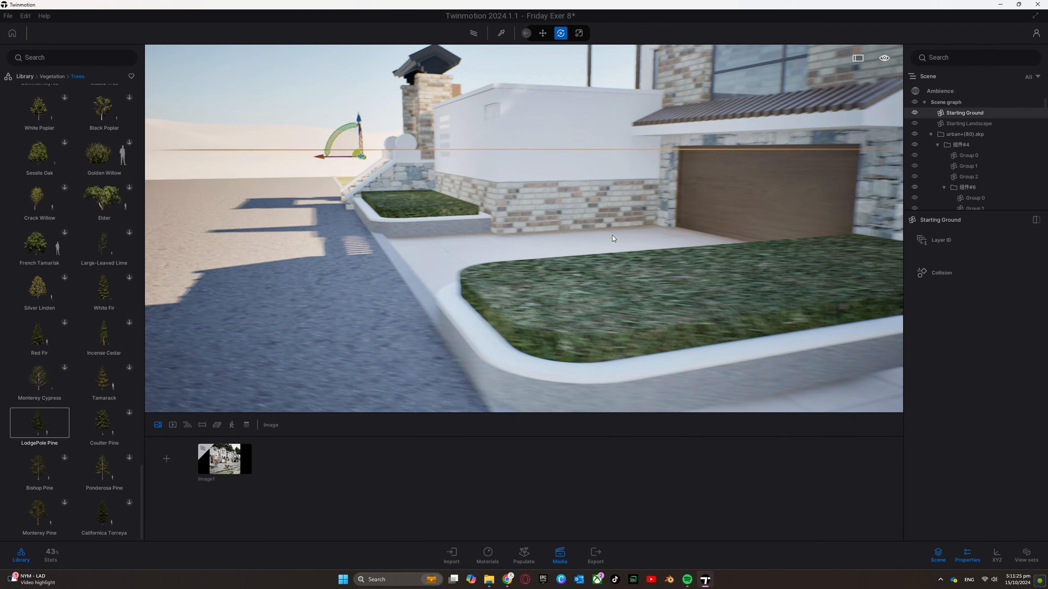
key(w)
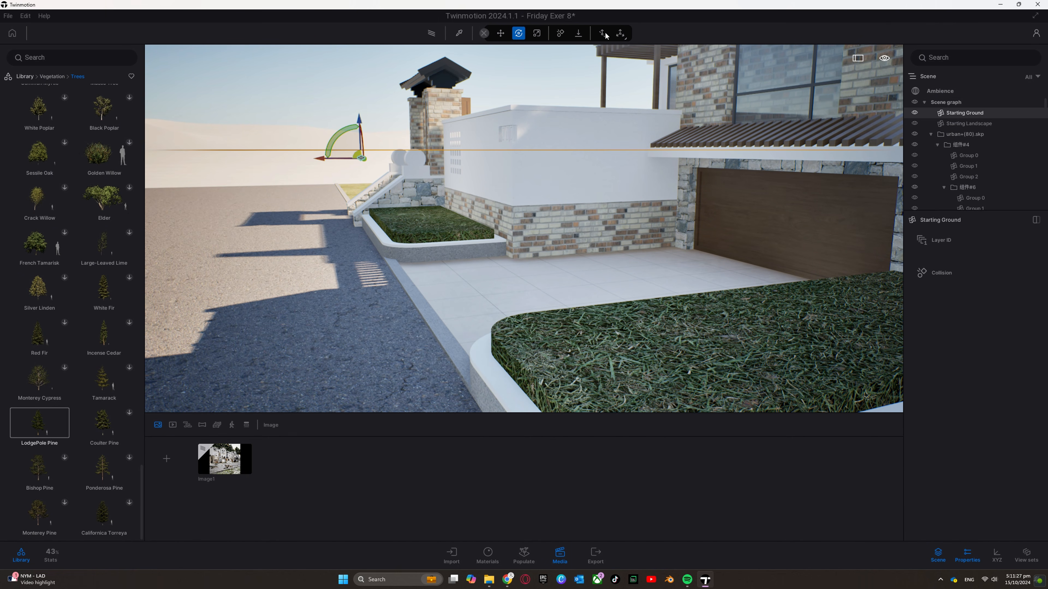
click(620, 33)
drag(358, 159, 541, 263)
shift+middle_drag(309, 152, 372, 153)
right_drag(309, 152, 536, 177)
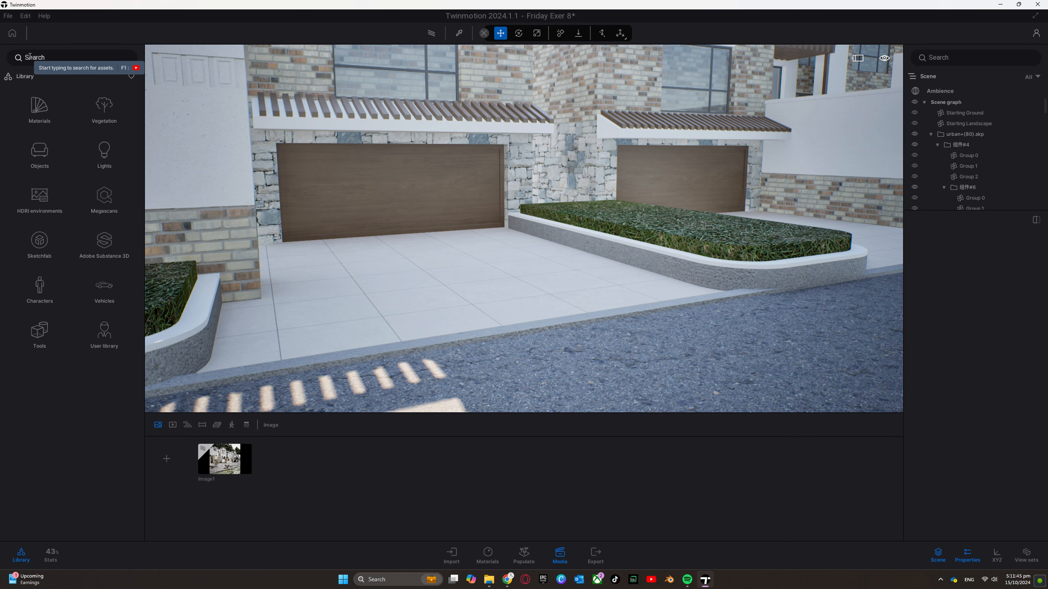
text(concrete)
key(Return)
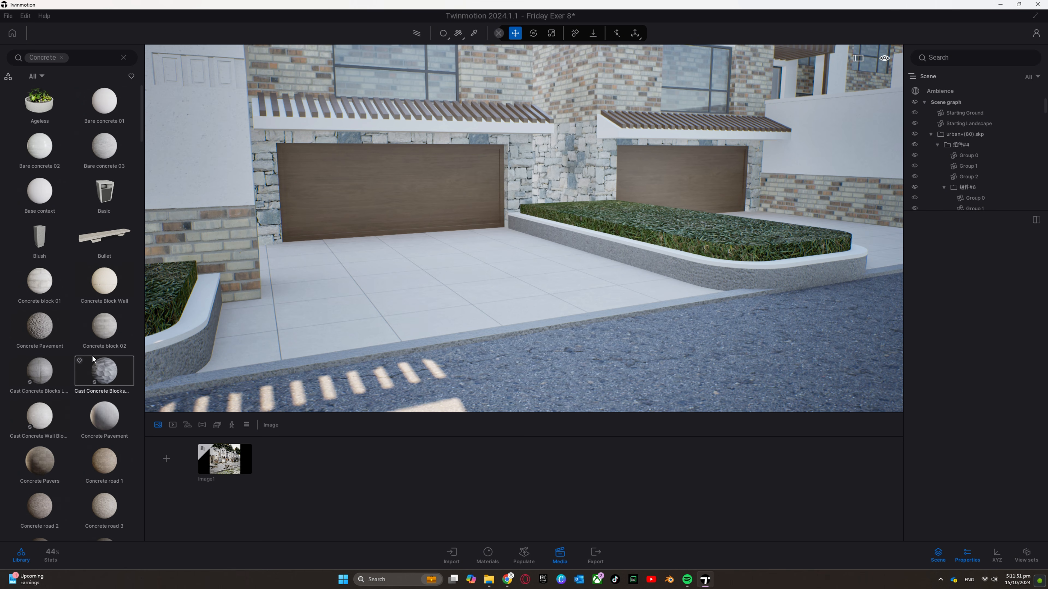
- Apply the Exposed aggregate concrete material to the driveway in front of the garages and adjust its texture scale
scroll(93, 357, down, 6)
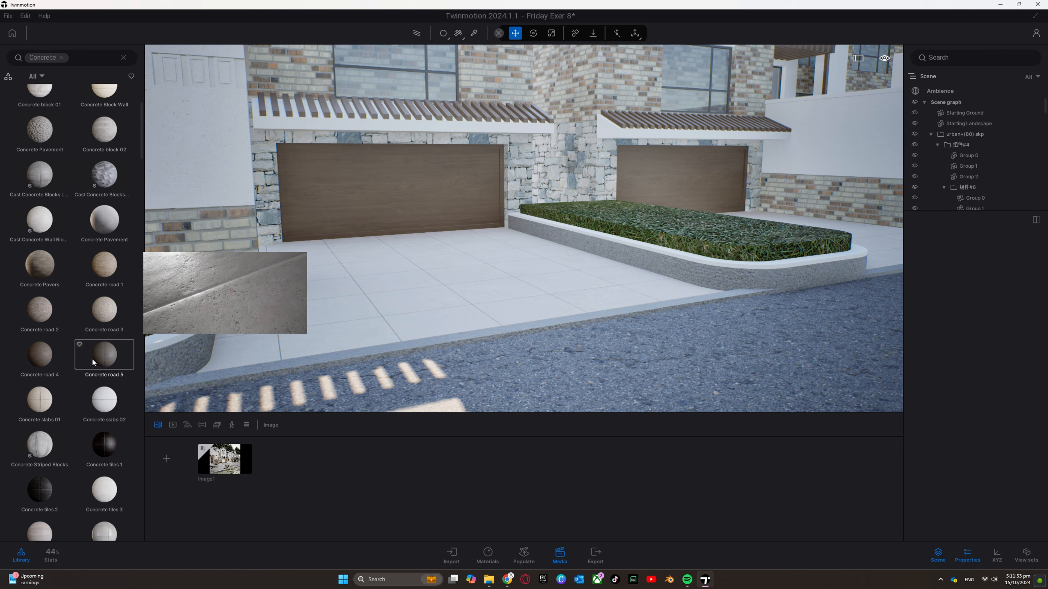
scroll(92, 361, down, 4)
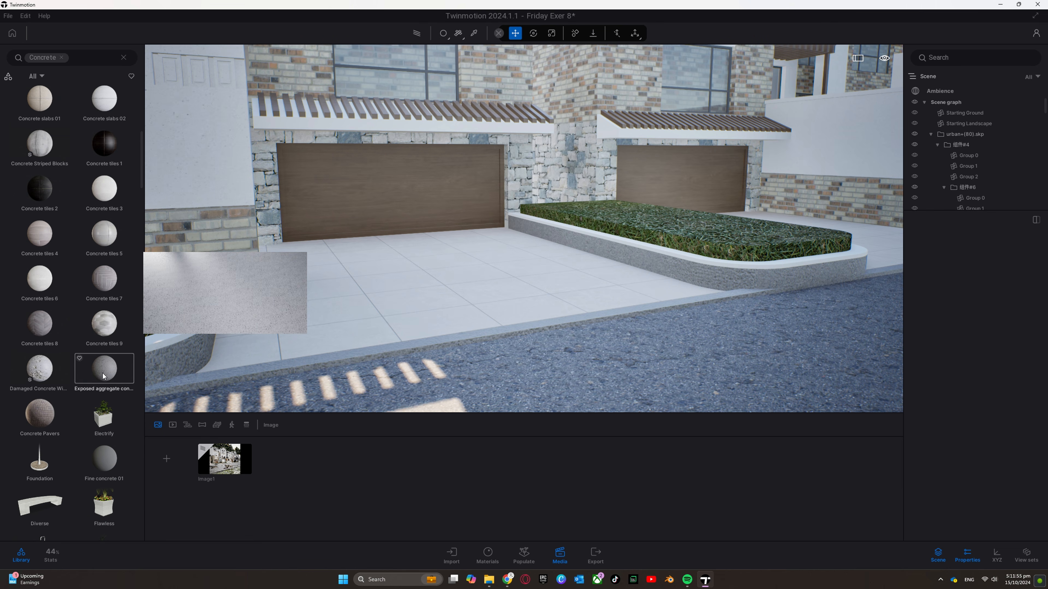
drag(102, 373, 454, 289)
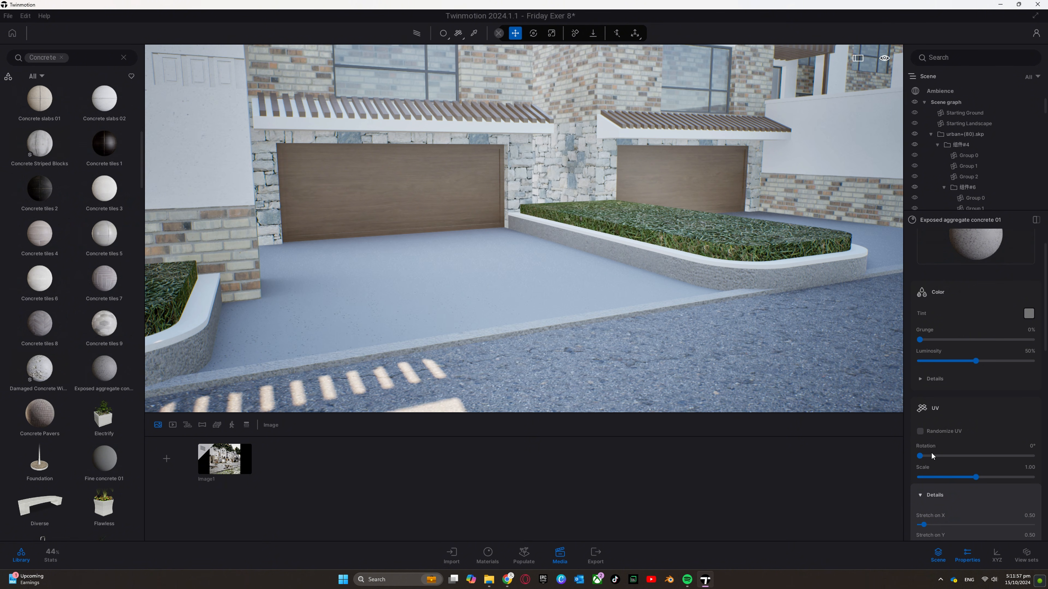
drag(981, 480, 980, 478)
mouse_move(619, 225)
right_down()
mouse_move(779, 194)
mouse_move(681, 198)
mouse_move(619, 214)
right_up()
click(311, 293)
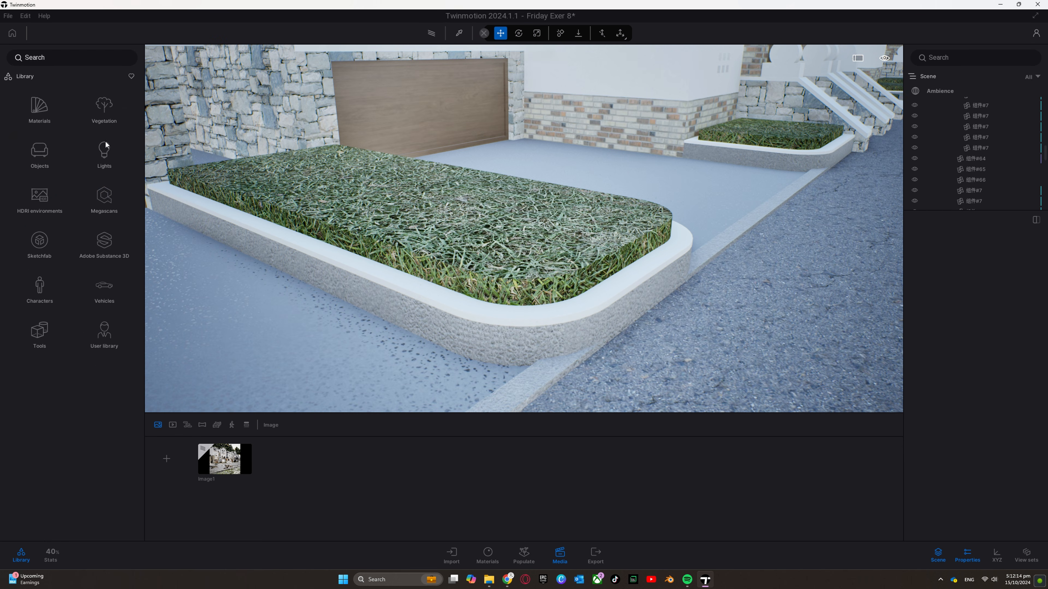
- Download Dried Grass On Moss and Clover Patches on Grass from the Megascans wild grass surfaces and apply the clover to the planter bed
click(104, 197)
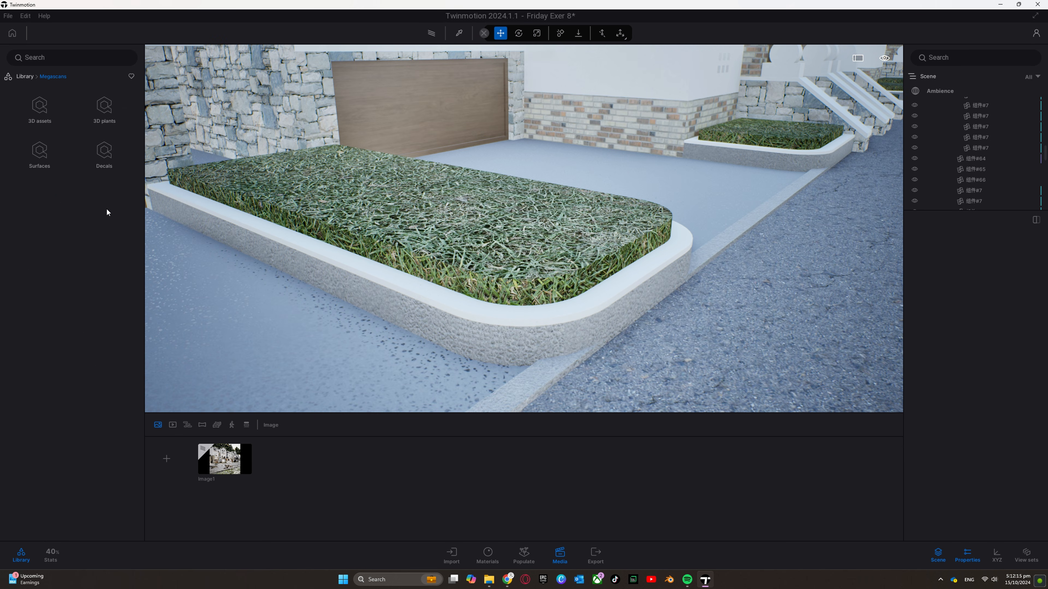
click(29, 153)
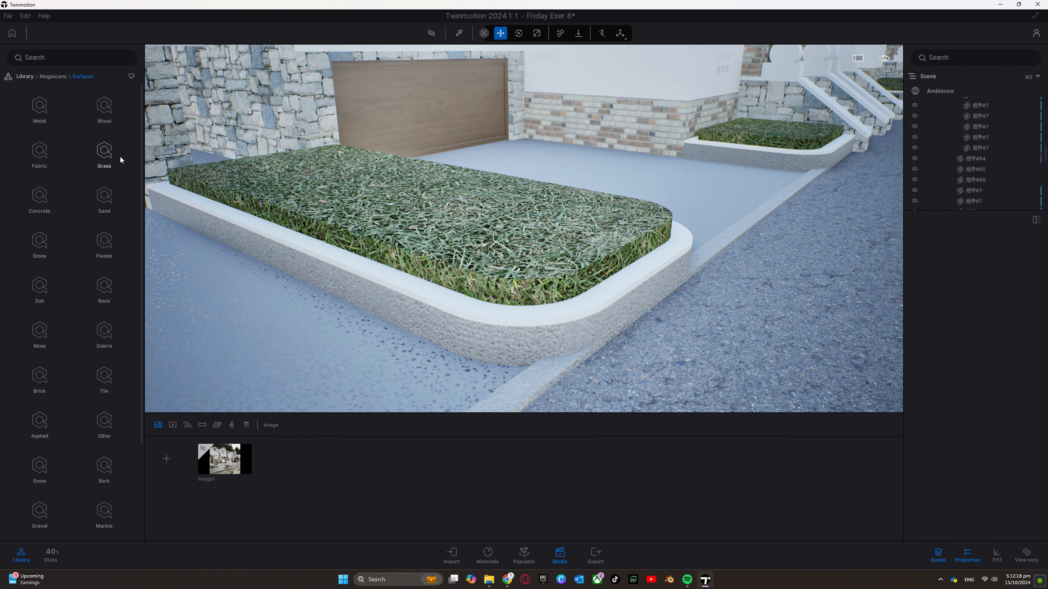
click(104, 152)
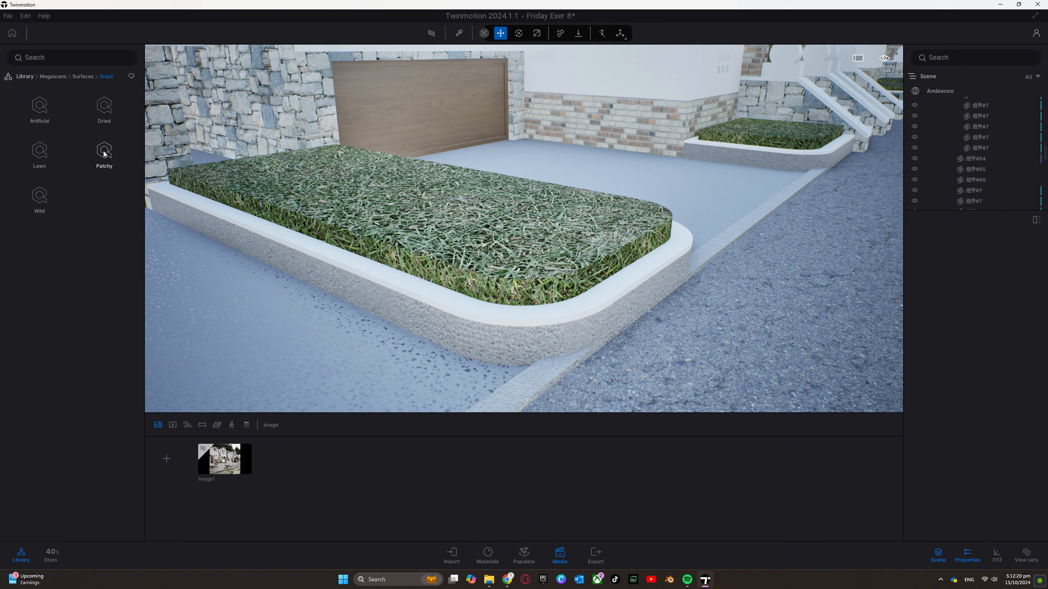
click(41, 196)
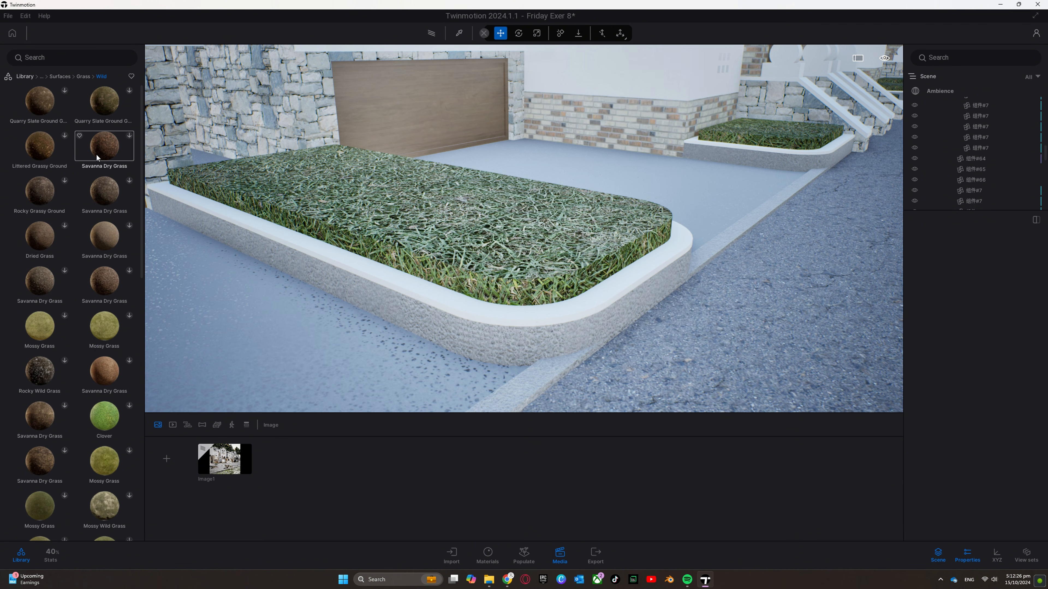
scroll(83, 382, down, 2)
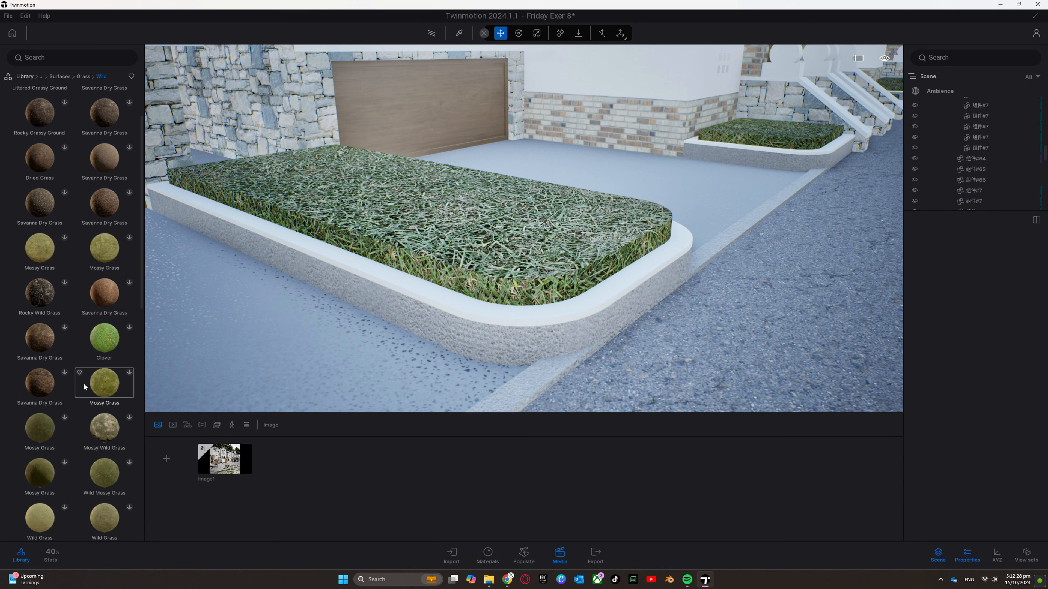
scroll(92, 431, down, 9)
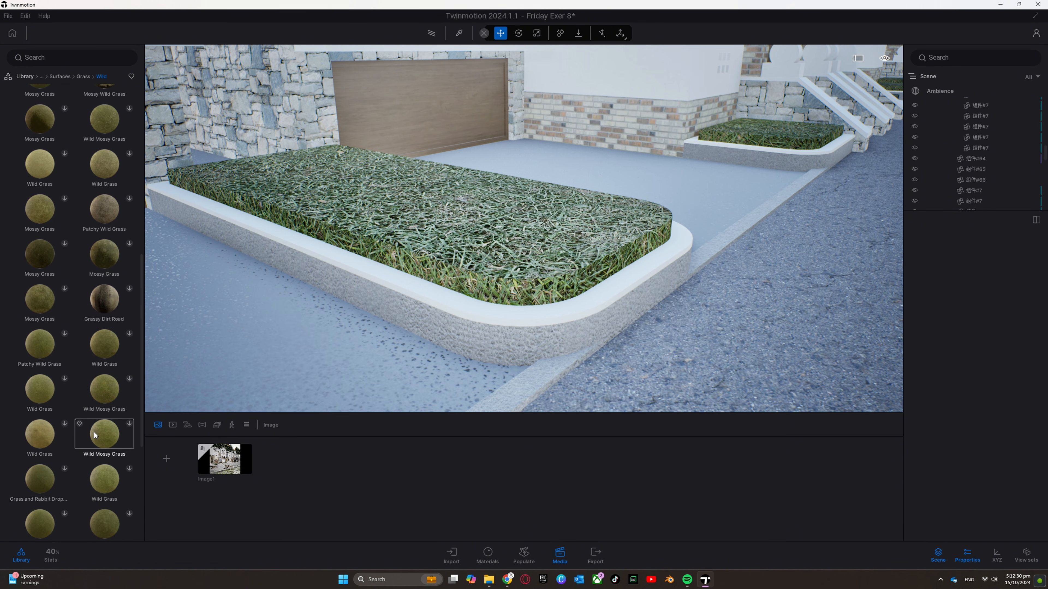
scroll(94, 432, down, 6)
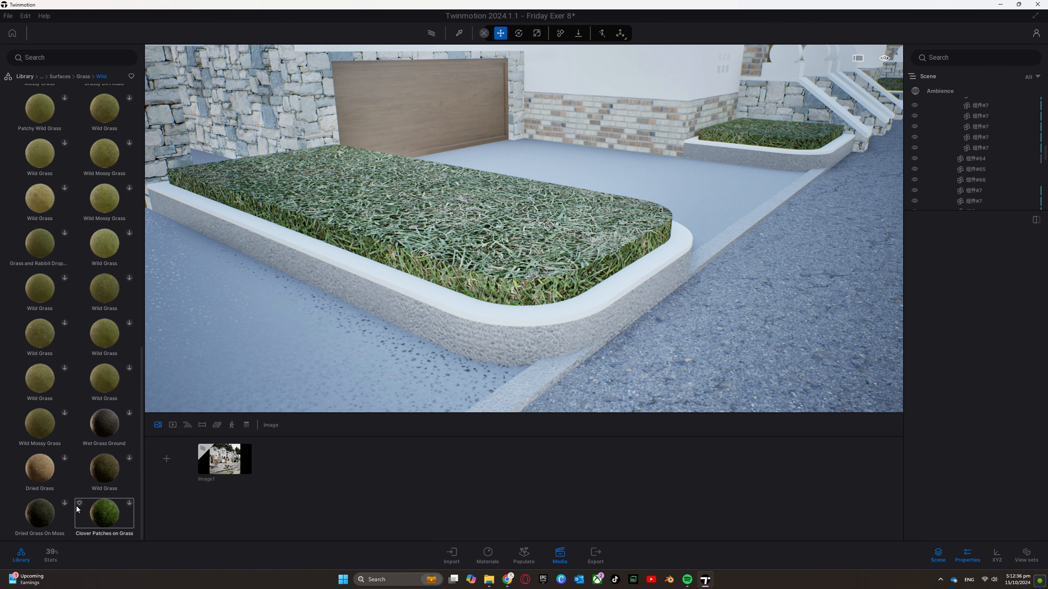
click(67, 502)
click(126, 502)
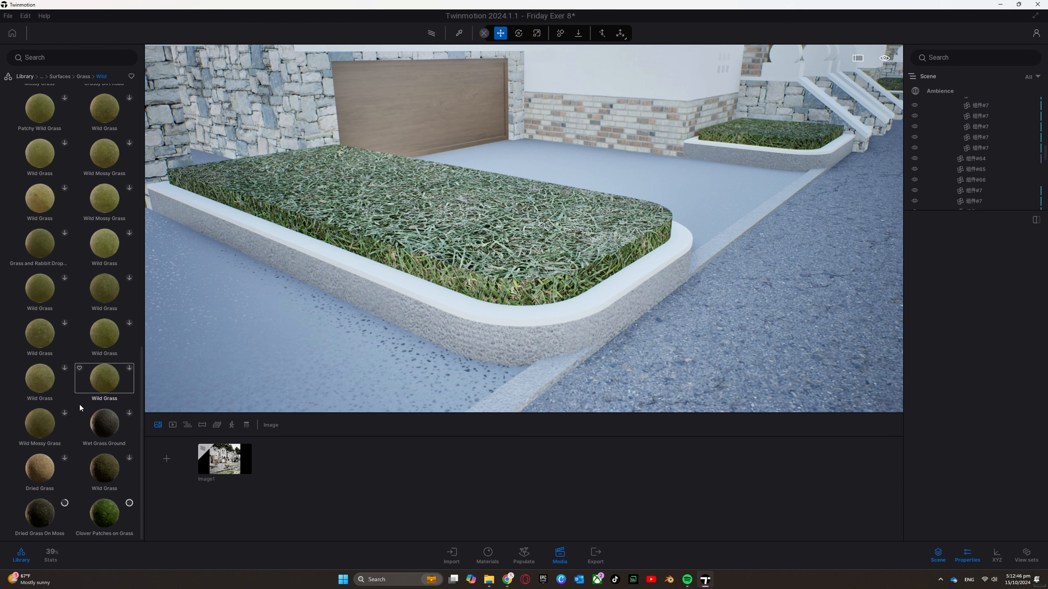
drag(102, 517, 473, 240)
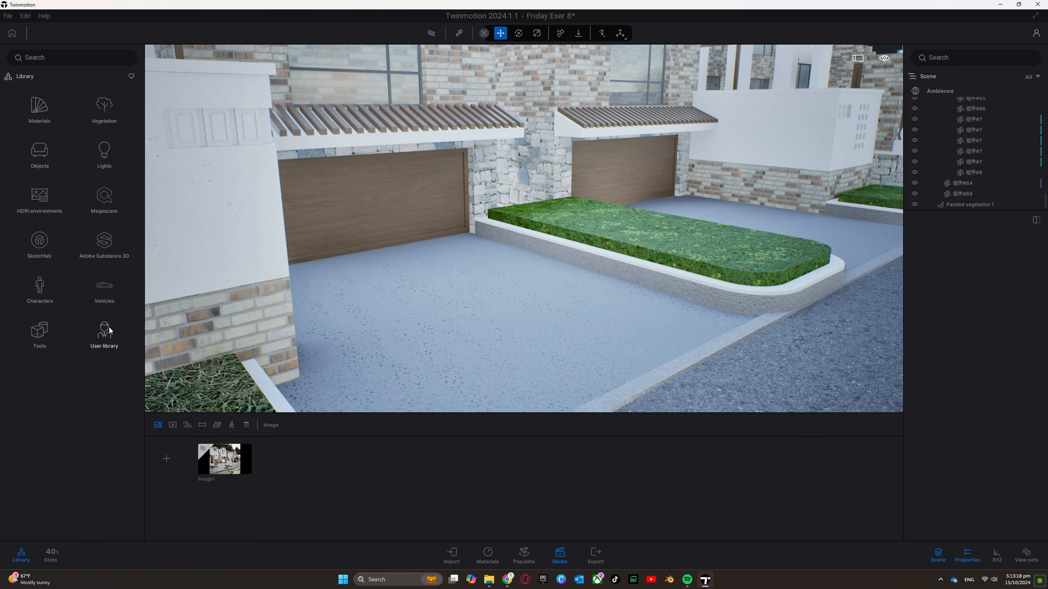
- Place the Toyota GR Supra Mod car from the user library on the driveway in front of the garage
click(109, 327)
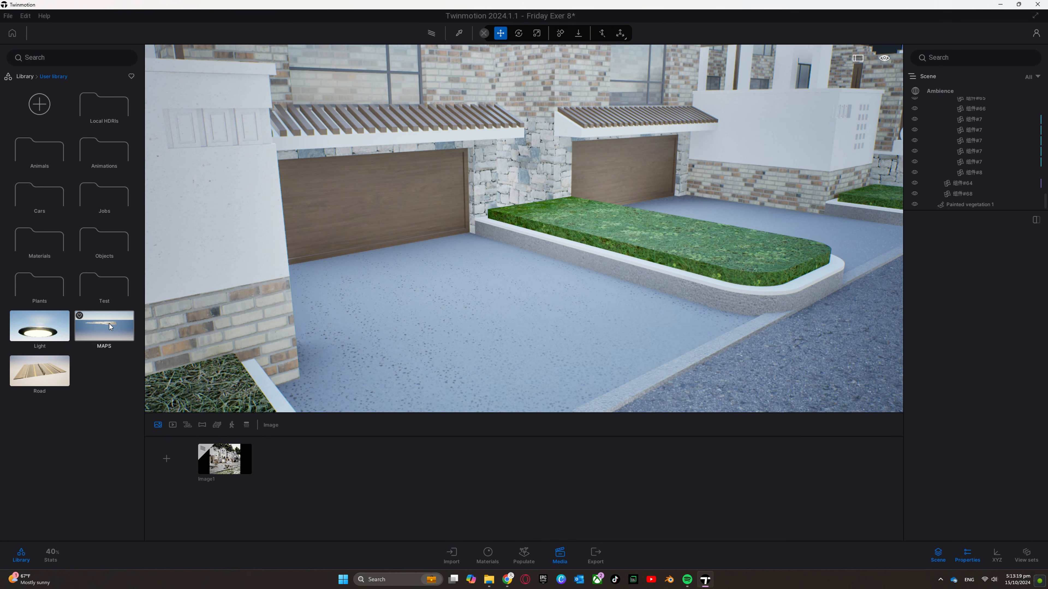
click(45, 199)
click(108, 110)
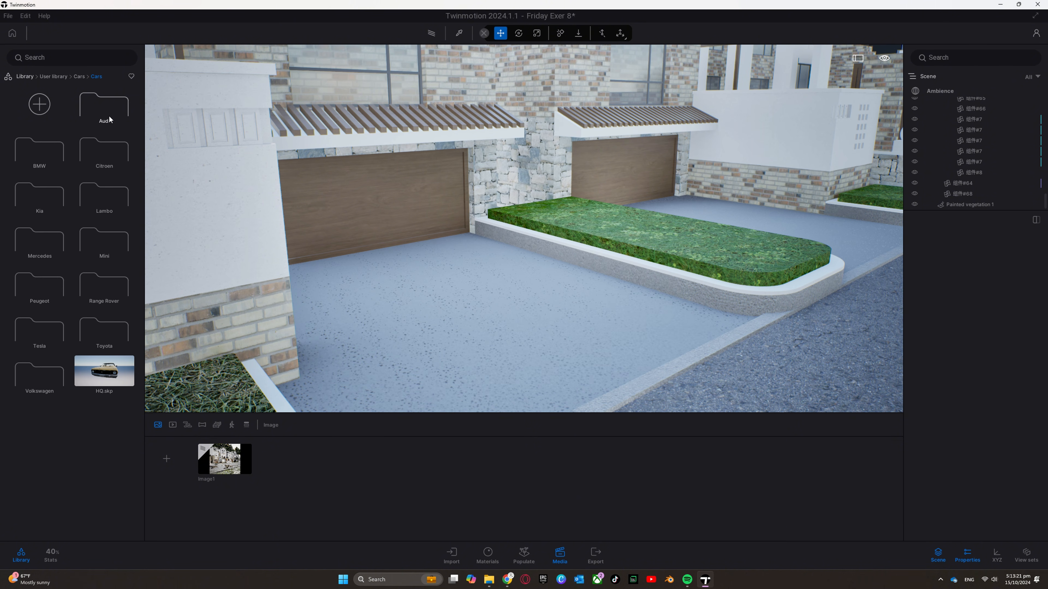
click(97, 326)
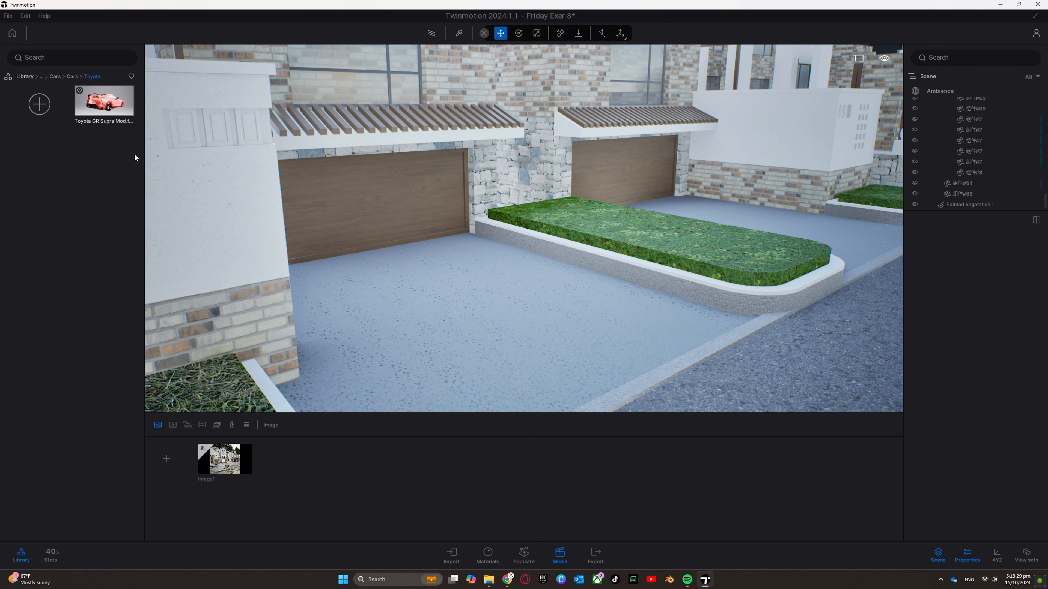
drag(110, 114, 487, 314)
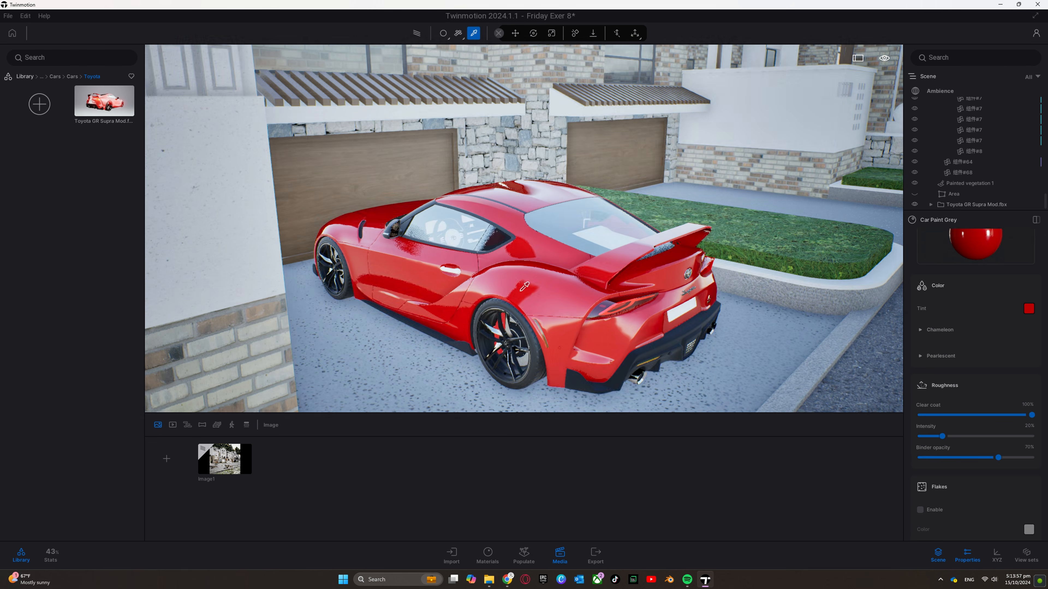
- Change the tint of the Supra's red body paint to white and review its flakes settings
click(1029, 334)
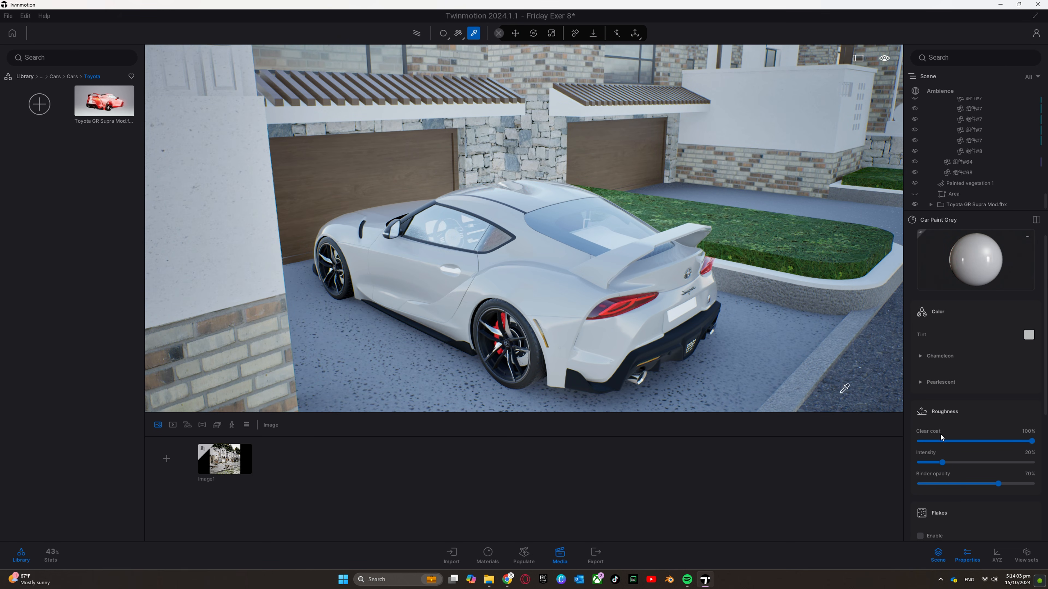
scroll(940, 435, down, 4)
click(920, 431)
click(920, 432)
scroll(920, 433, down, 4)
scroll(963, 345, up, 7)
- Open the library's car paint materials to replace the finish of the Supra's body
click(24, 76)
click(39, 104)
scroll(94, 497, down, 3)
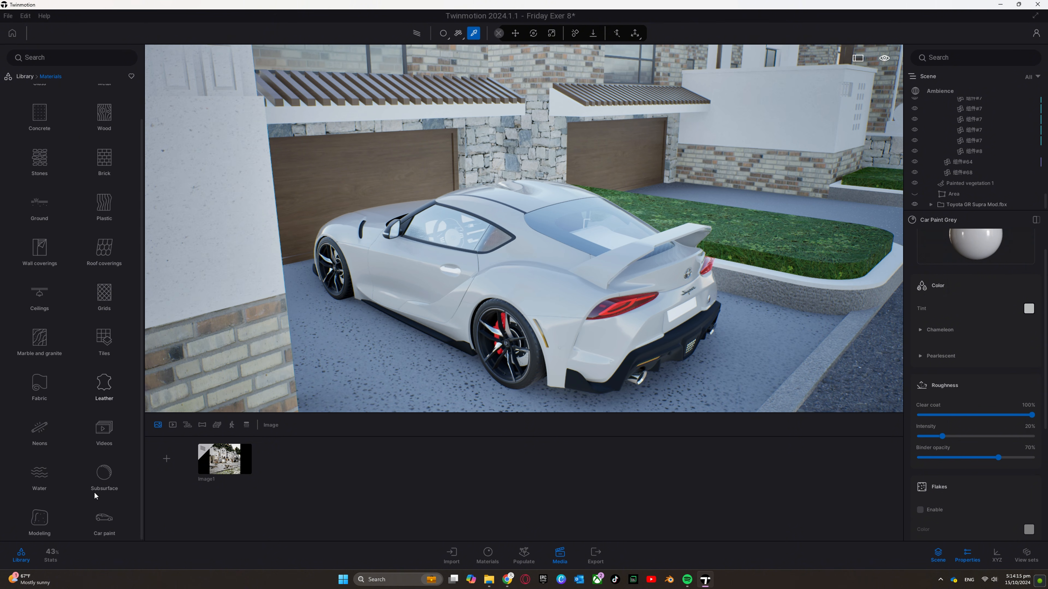
click(104, 521)
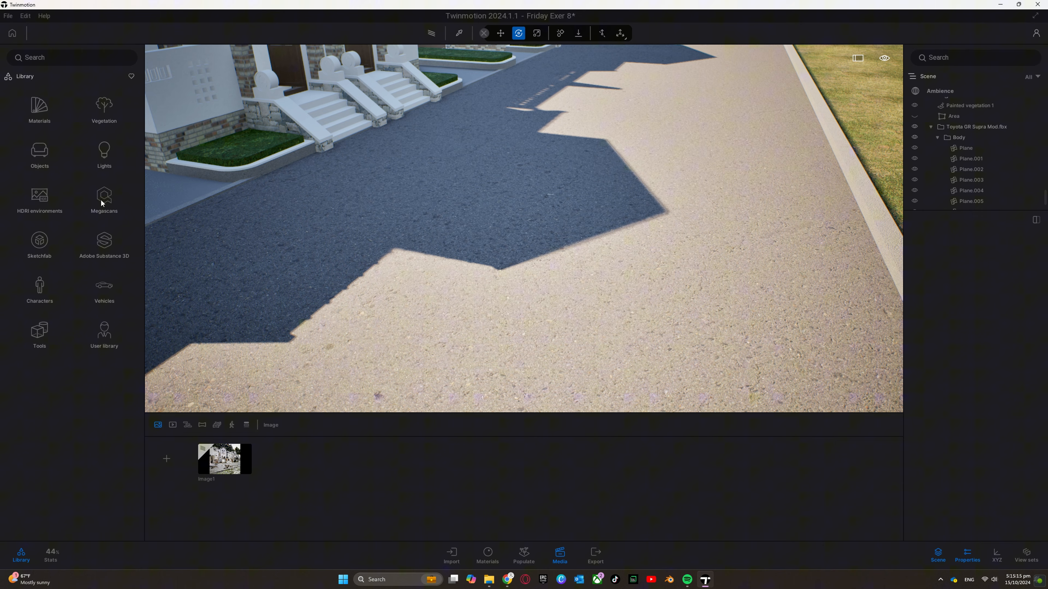
- Place a White Road Line decal from the Megascans painted street lines on the road and move it to the kerb beside the planter
click(103, 201)
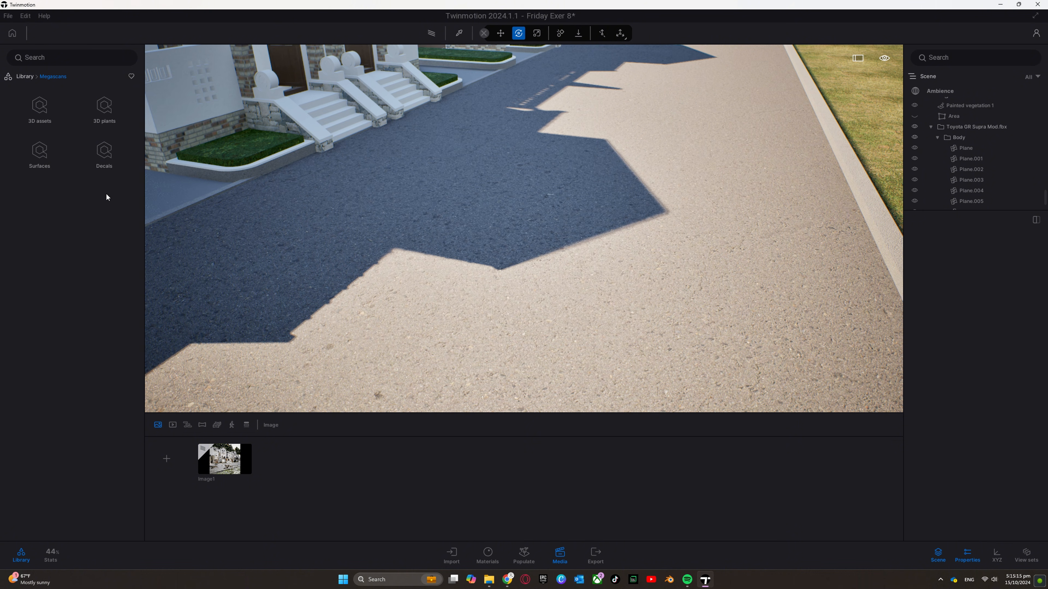
click(104, 151)
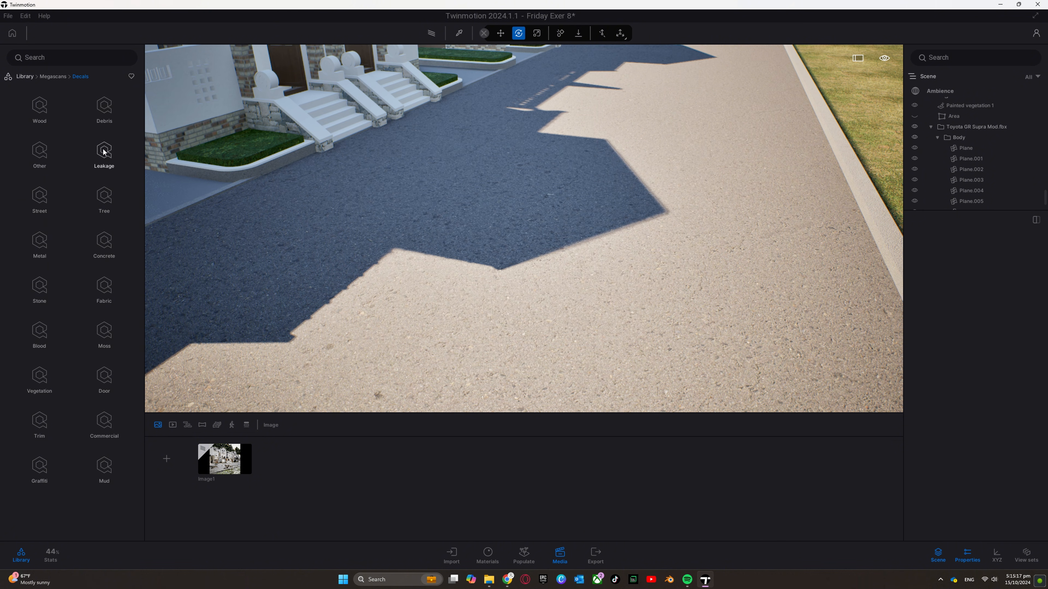
click(45, 189)
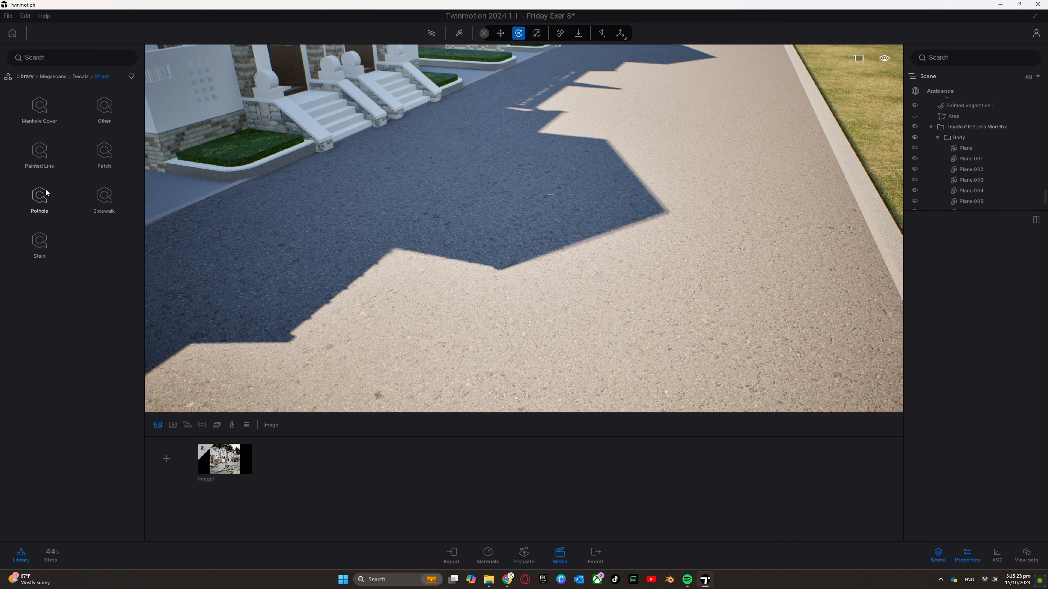
click(38, 152)
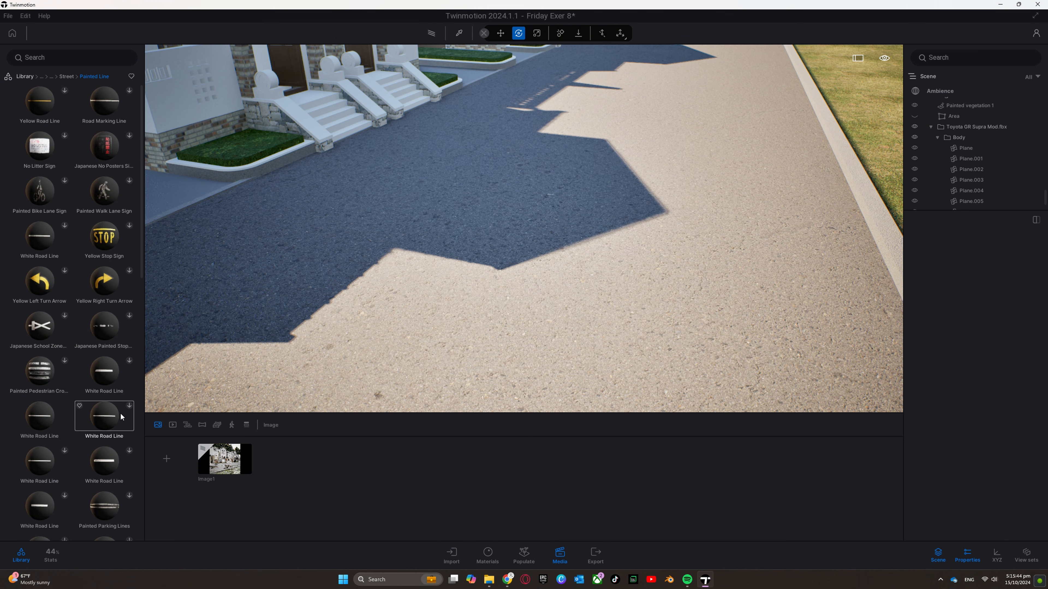
drag(41, 415, 274, 309)
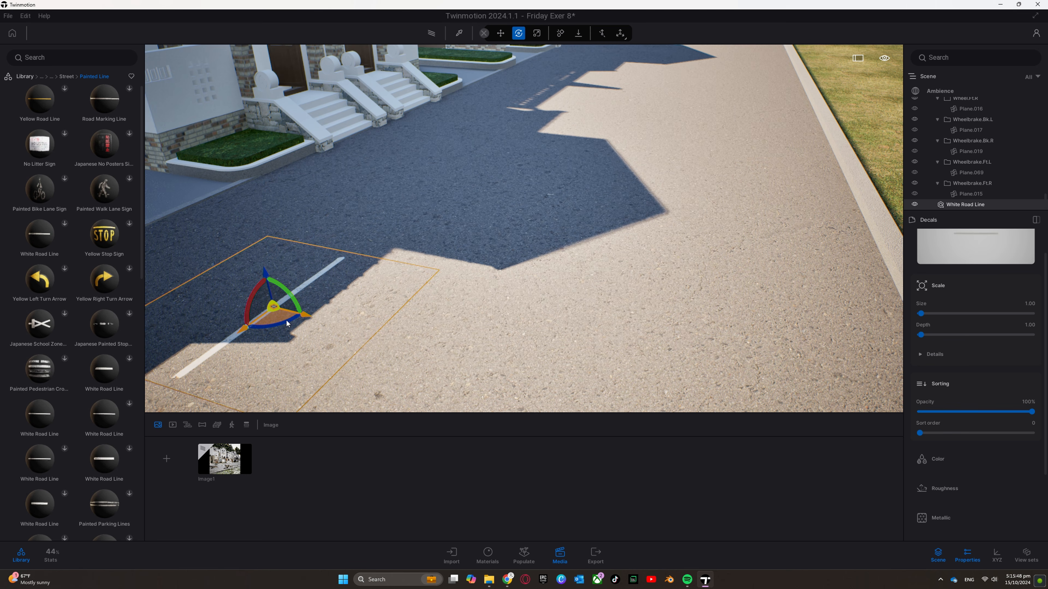
right_drag(415, 317, 415, 318)
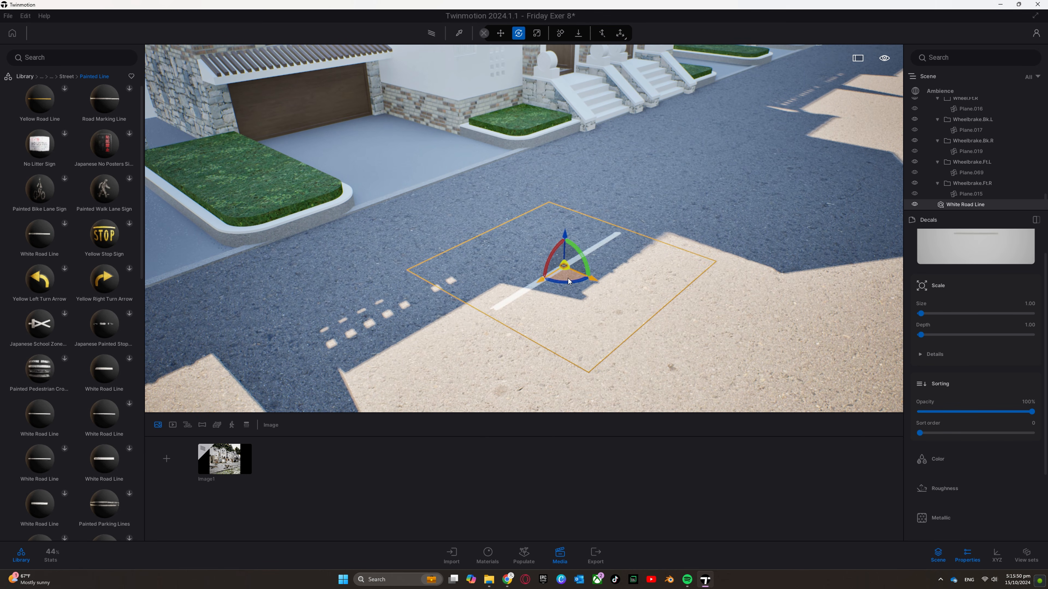
drag(568, 279, 325, 235)
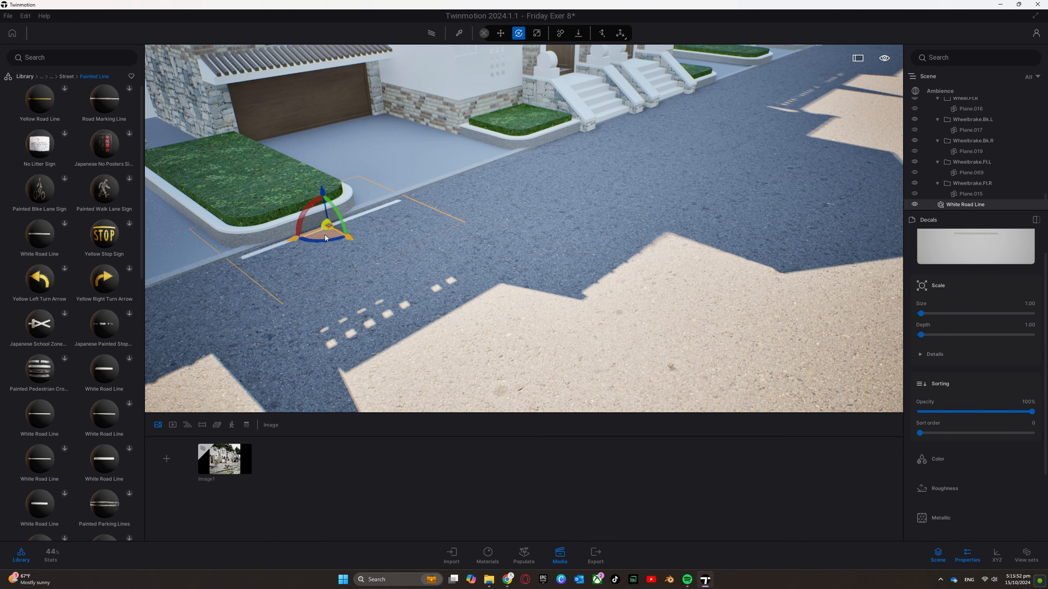
right_drag(325, 235, 325, 236)
- Copy the White Road Line decal repeatedly along the townhouse kerb to form an edge line for the road
shift+drag(618, 228, 345, 263)
click(514, 272)
click(528, 288)
text(7)
click(499, 336)
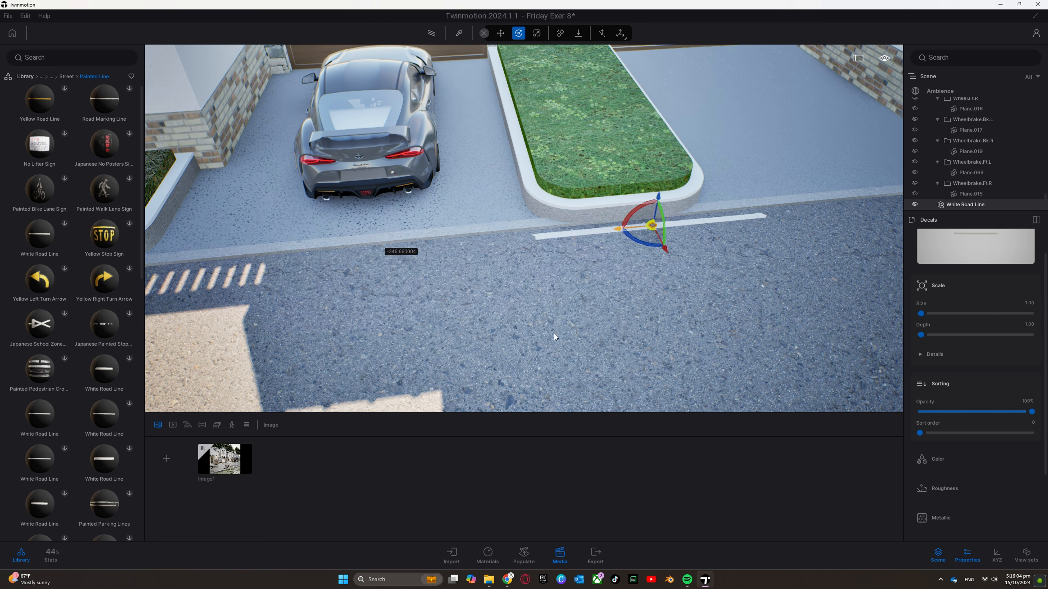
click(652, 225)
shift+drag(617, 229, 762, 215)
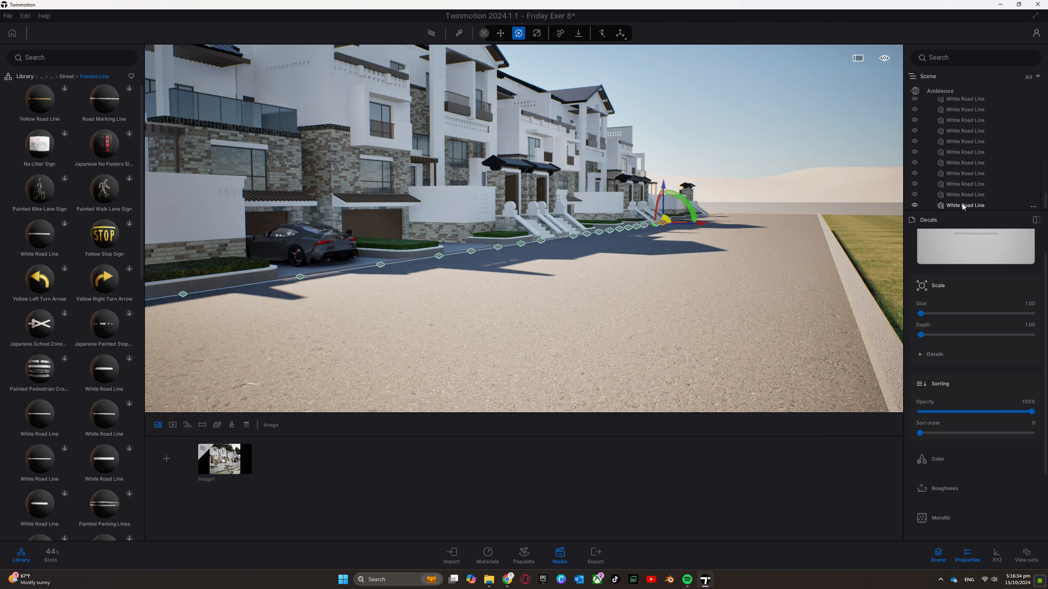
- Group the kerb line decals into a folder named Road and copy it once to the opposite edge of the road
right_click(962, 196)
click(963, 202)
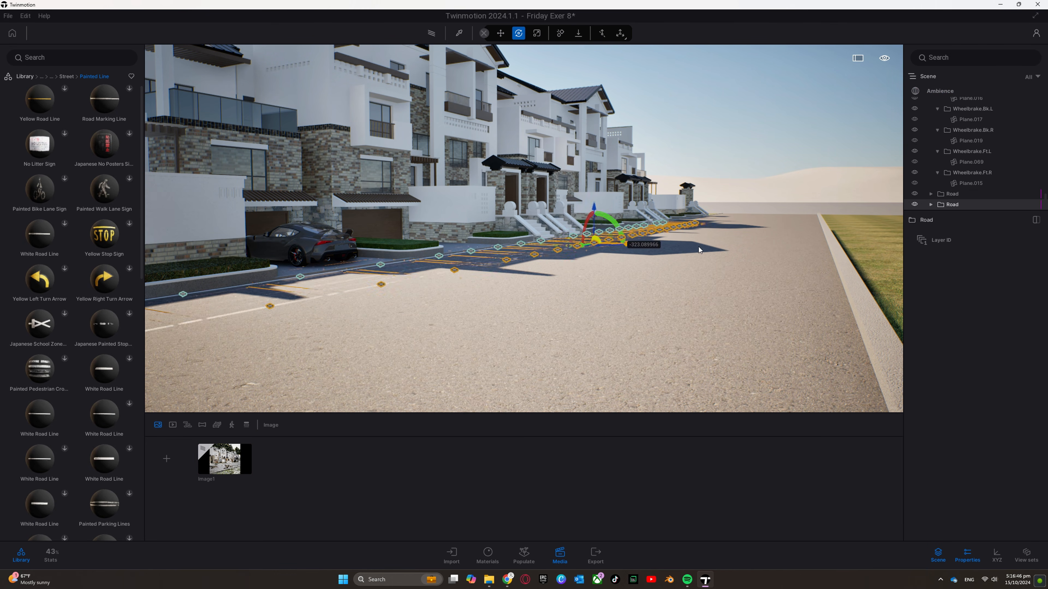
drag(652, 240, 881, 255)
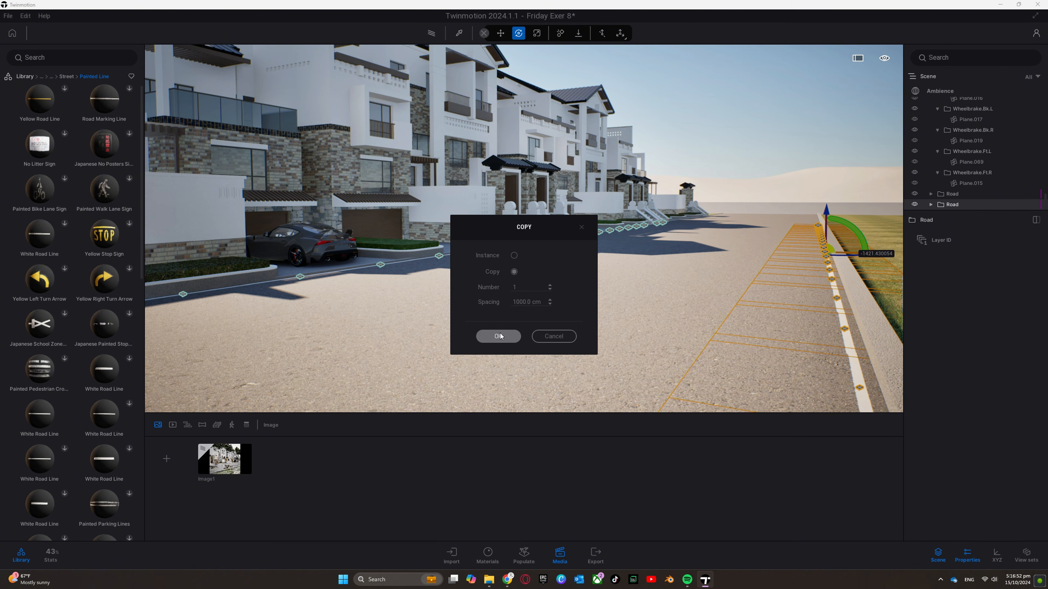
click(239, 468)
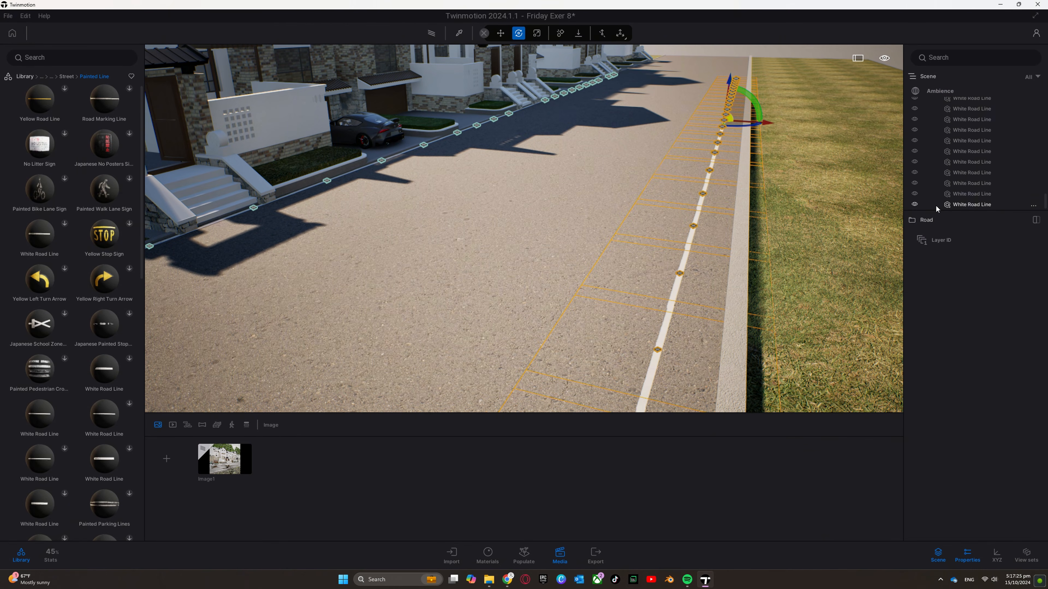
- Copy the White Road Line decal in the middle of the road repeatedly along its length as a centre line
click(936, 205)
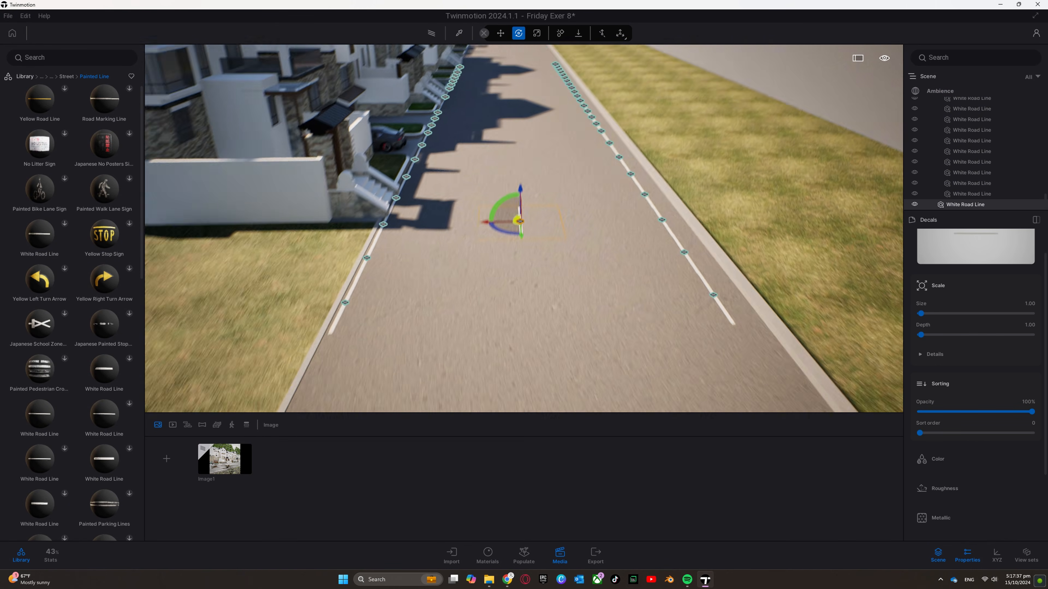
middle_drag(569, 223, 569, 254)
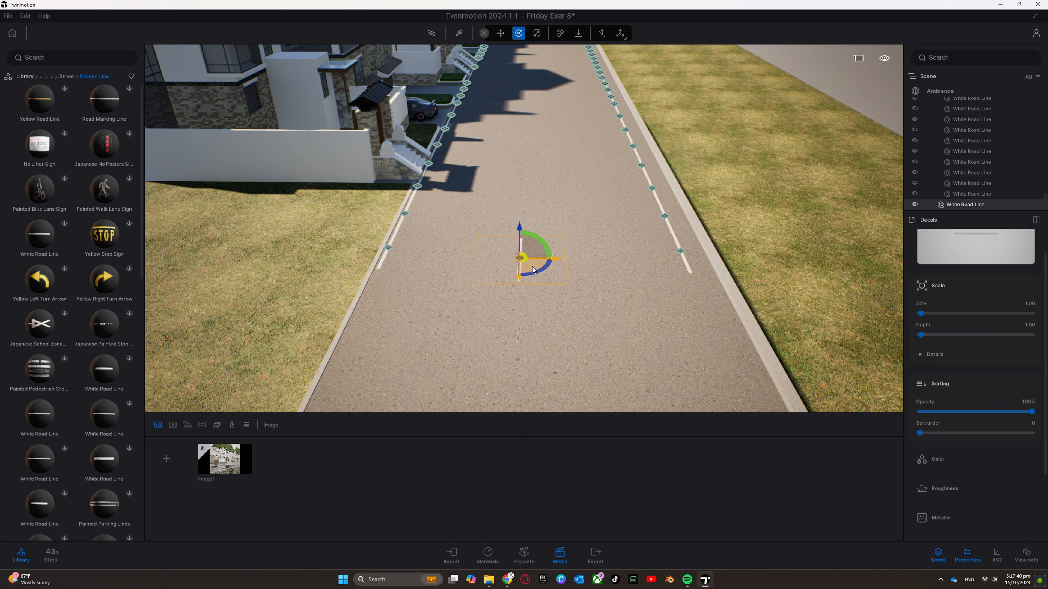
right_drag(569, 254, 515, 254)
shift+drag(456, 305, 590, 202)
click(498, 336)
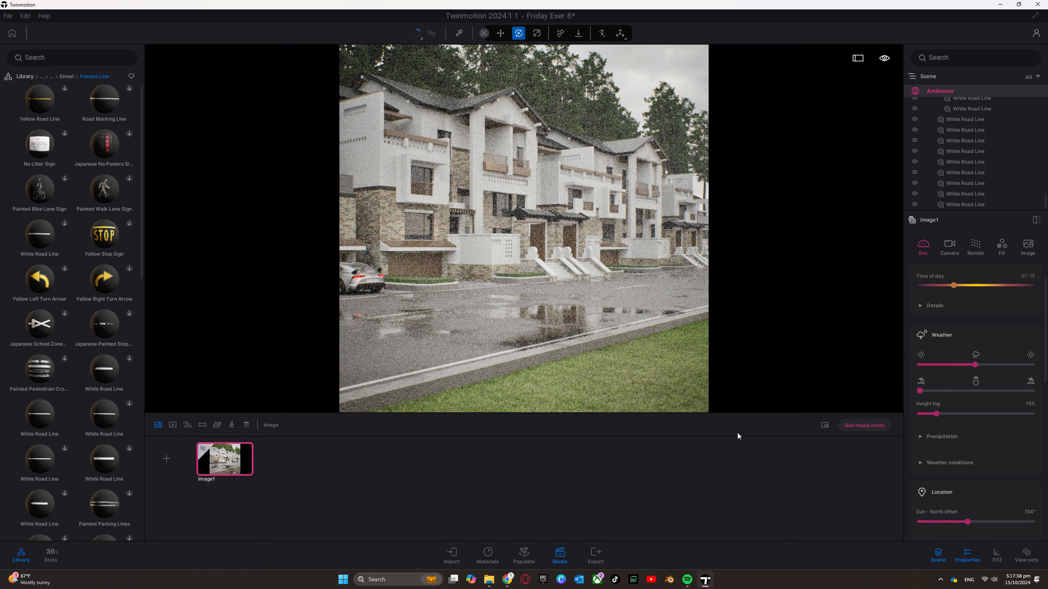
- Plant a French Tamarisk from the tree library on the foreground grass beside the road, with its age set to 0%
click(27, 77)
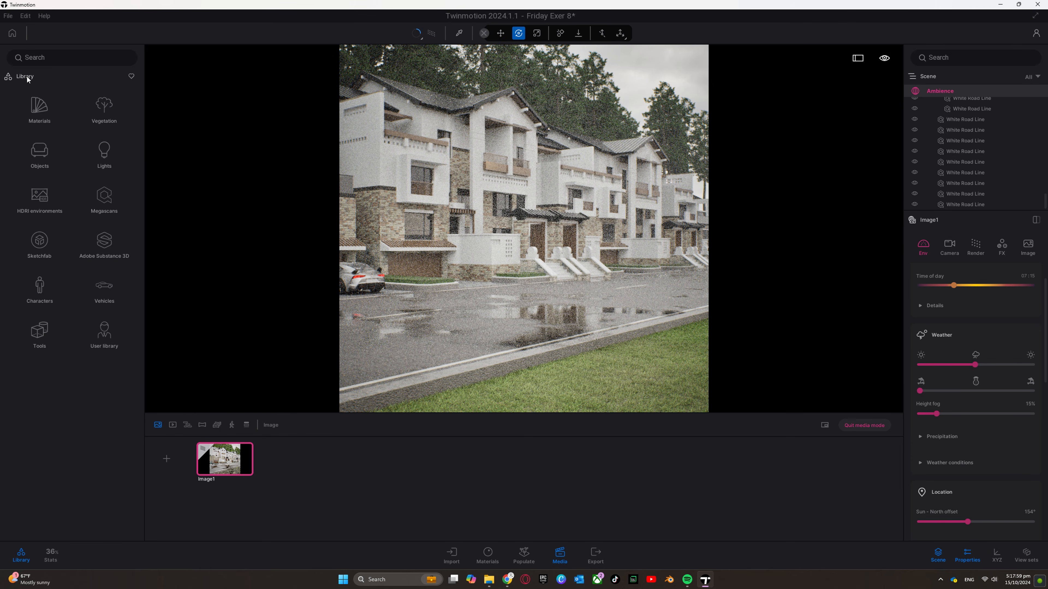
click(105, 105)
click(104, 105)
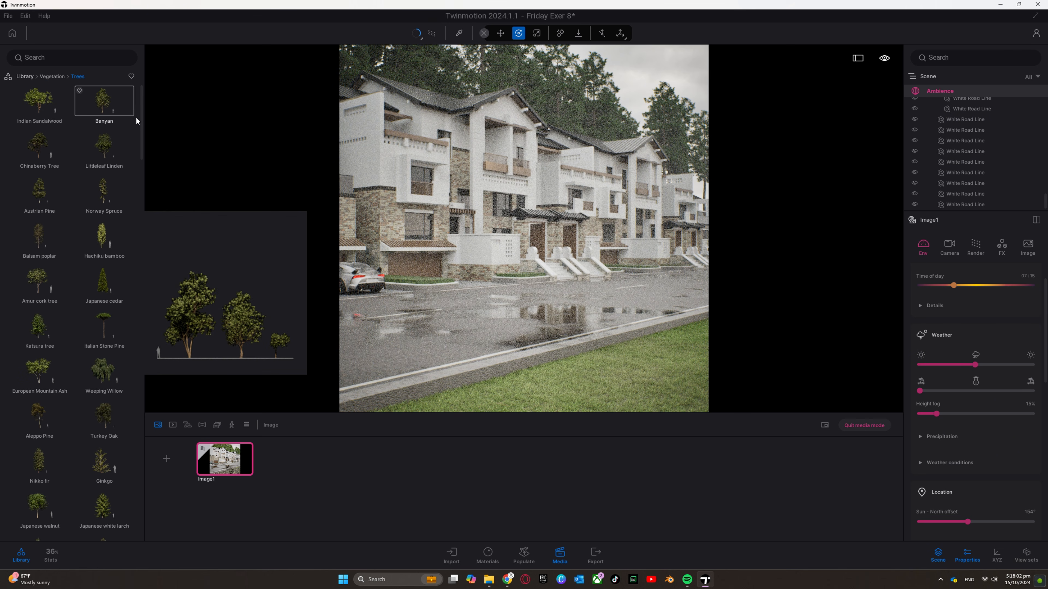
scroll(128, 268, down, 20)
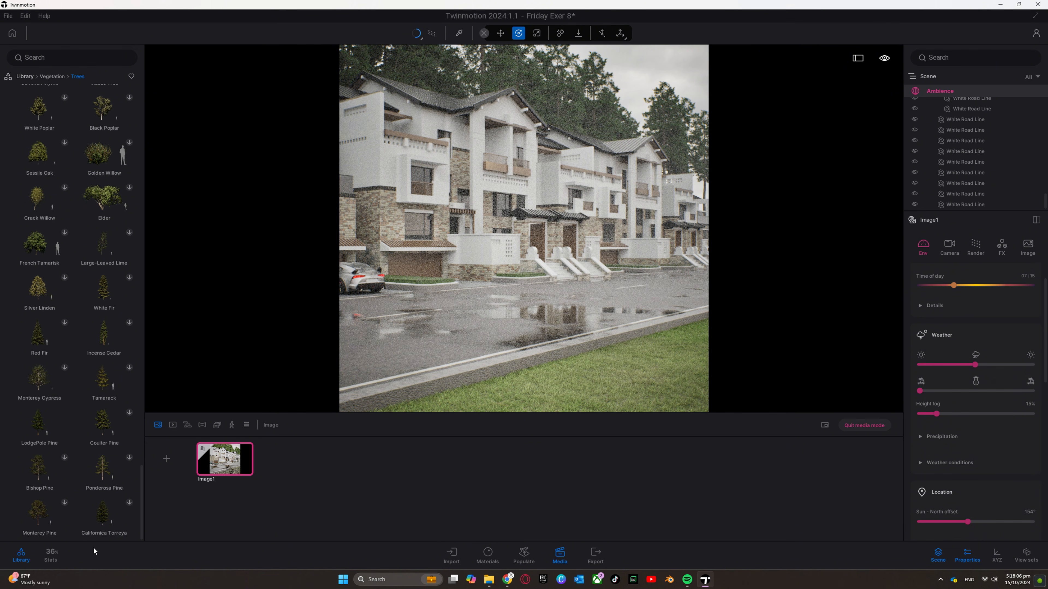
mouse_move(48, 247)
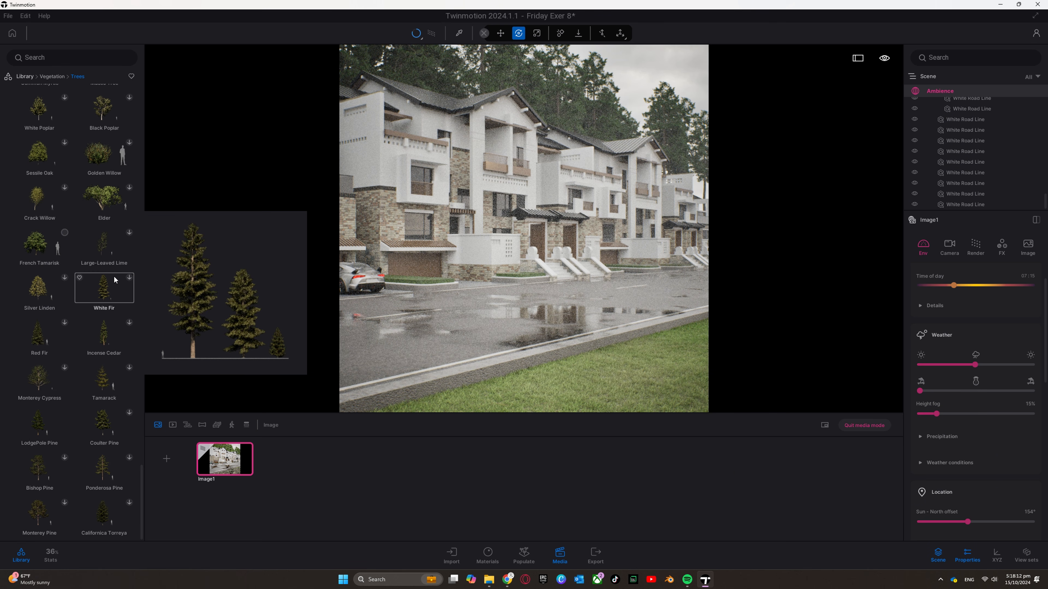
scroll(108, 248, up, 1)
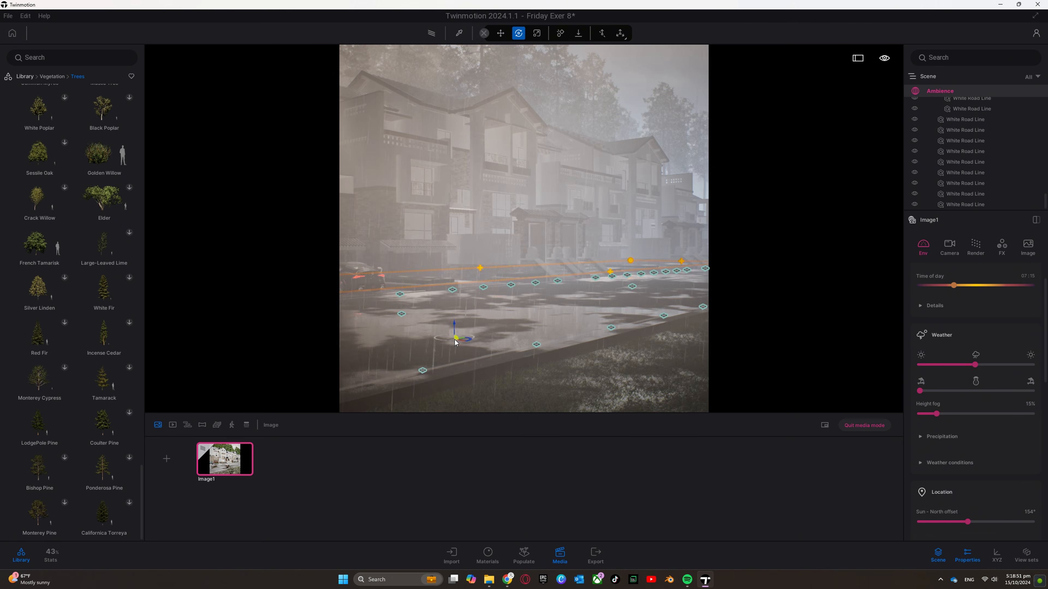
drag(40, 242, 454, 330)
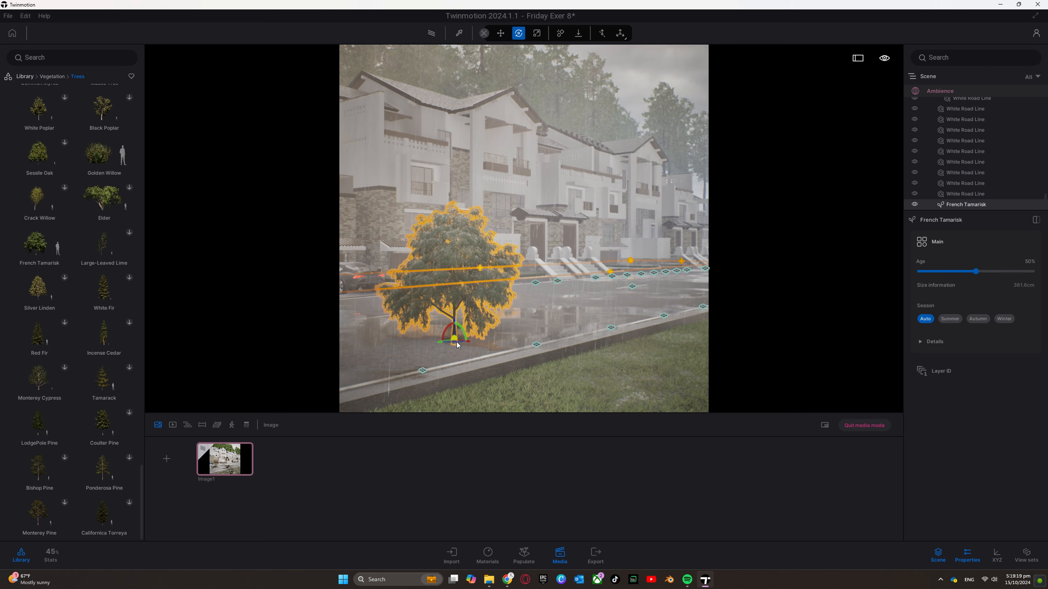
drag(976, 272, 919, 271)
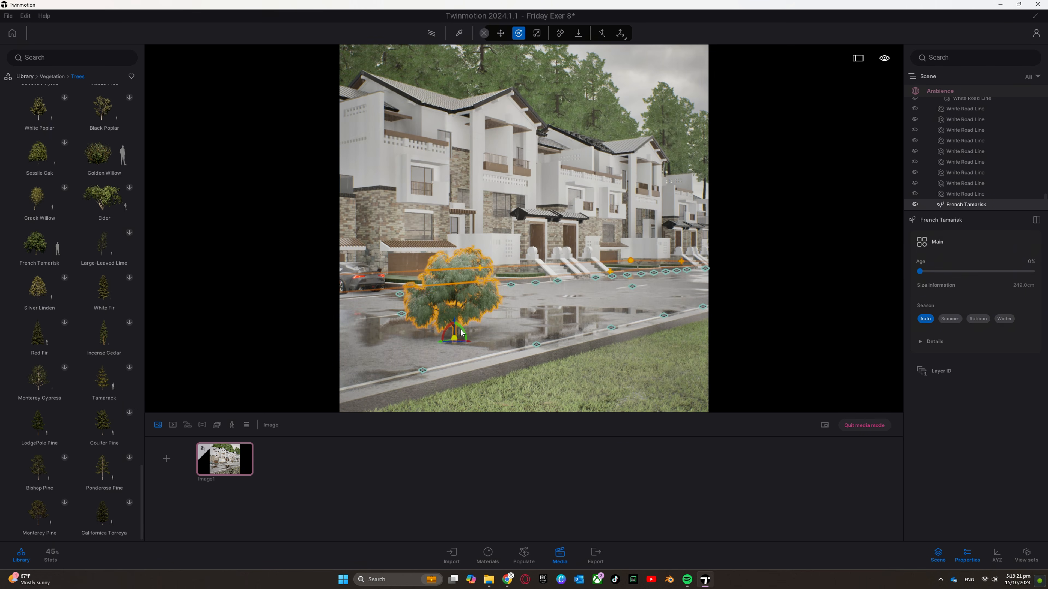
drag(454, 339, 436, 443)
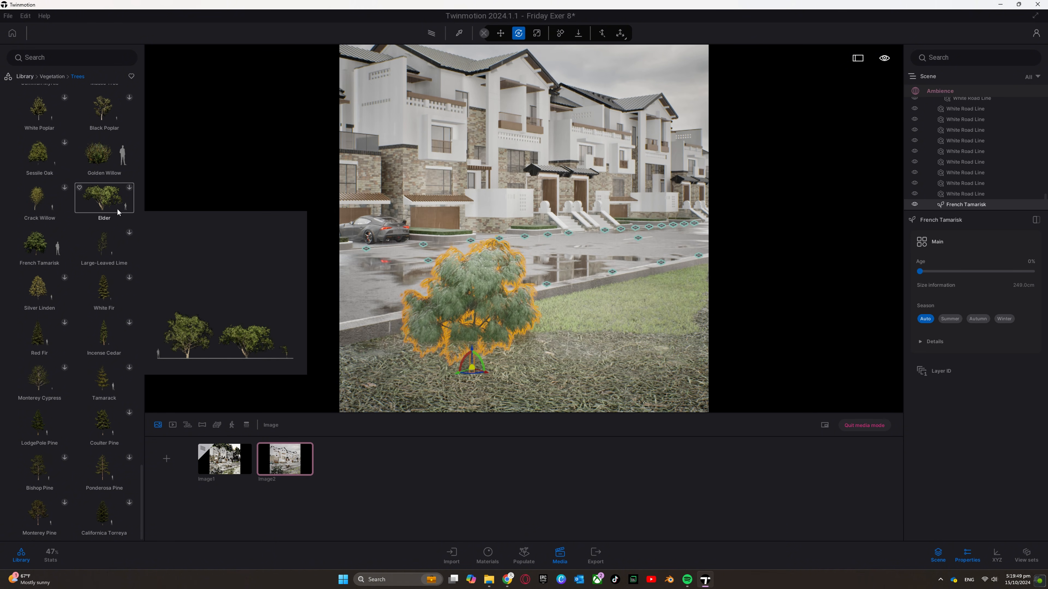
- Add Golden Willows and another French Tamarisk to the foreground verge, and copy the four shrubs once with 357.81 cm spacing
drag(106, 213, 387, 296)
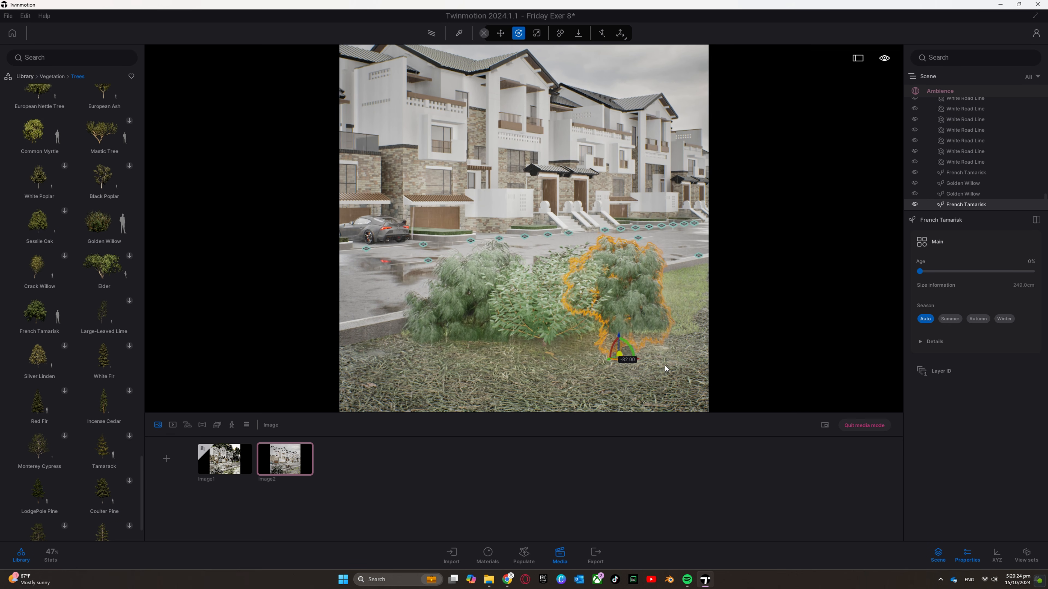
shift+click(965, 172)
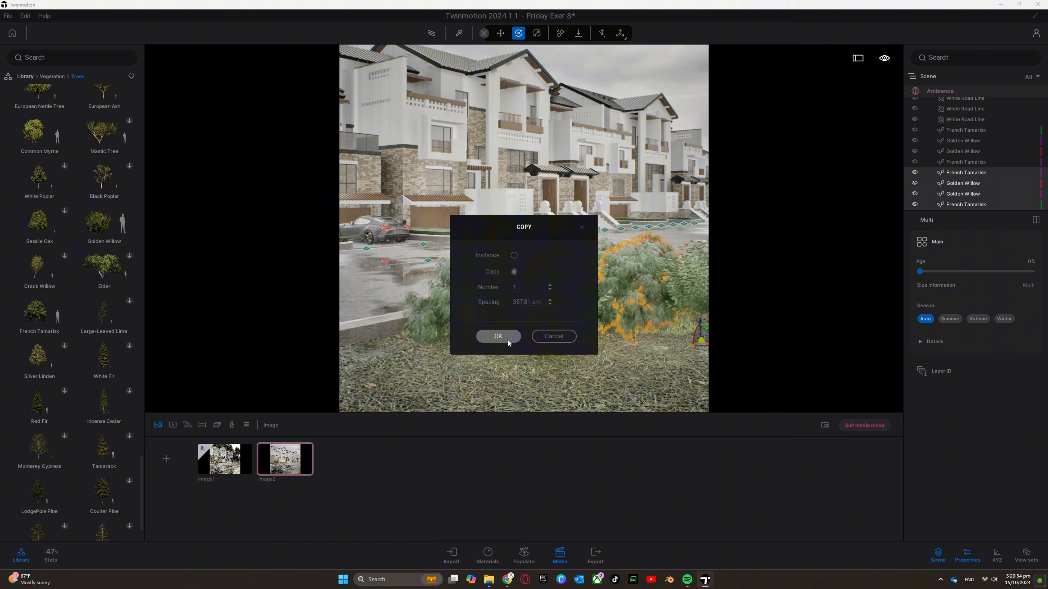
click(507, 340)
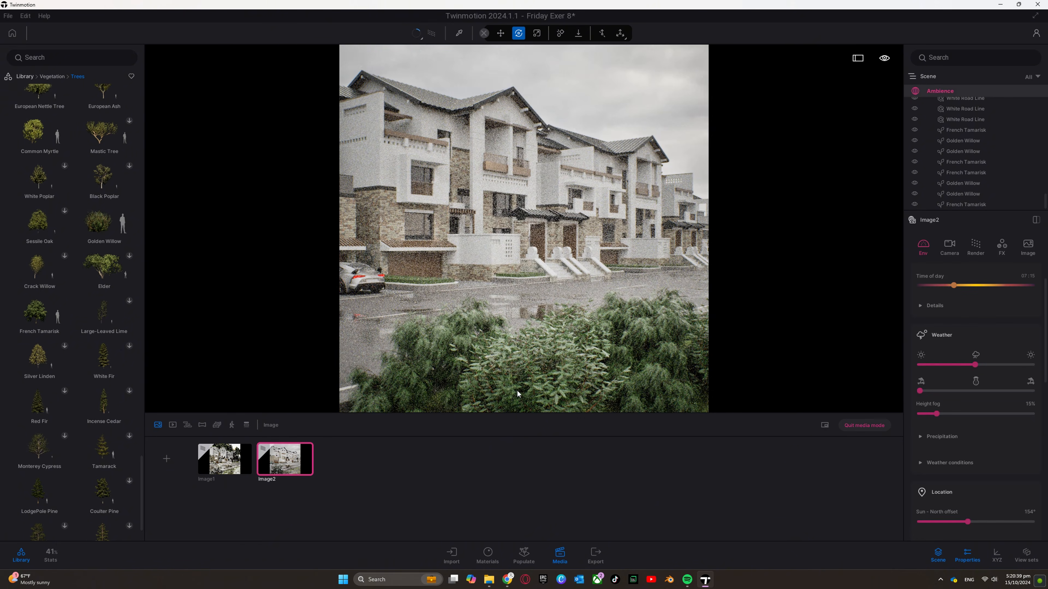
- Fill out the foreground hedge with more Golden Willows and French Tamarisks, including a 26% age tamarisk and a 36% age willow, and save the project
click(550, 350)
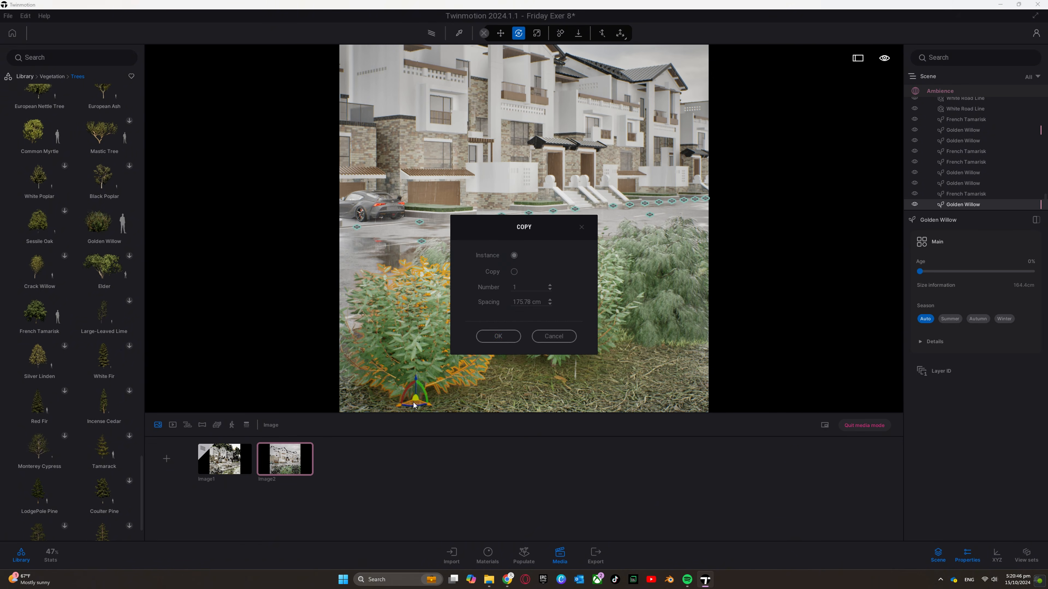
click(498, 337)
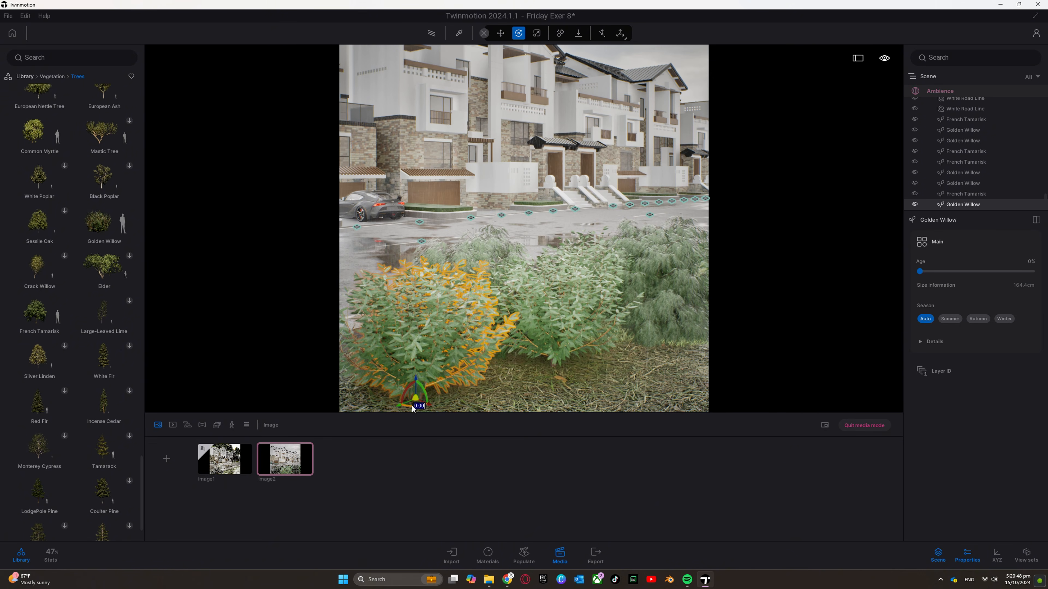
right_drag(523, 289, 449, 352)
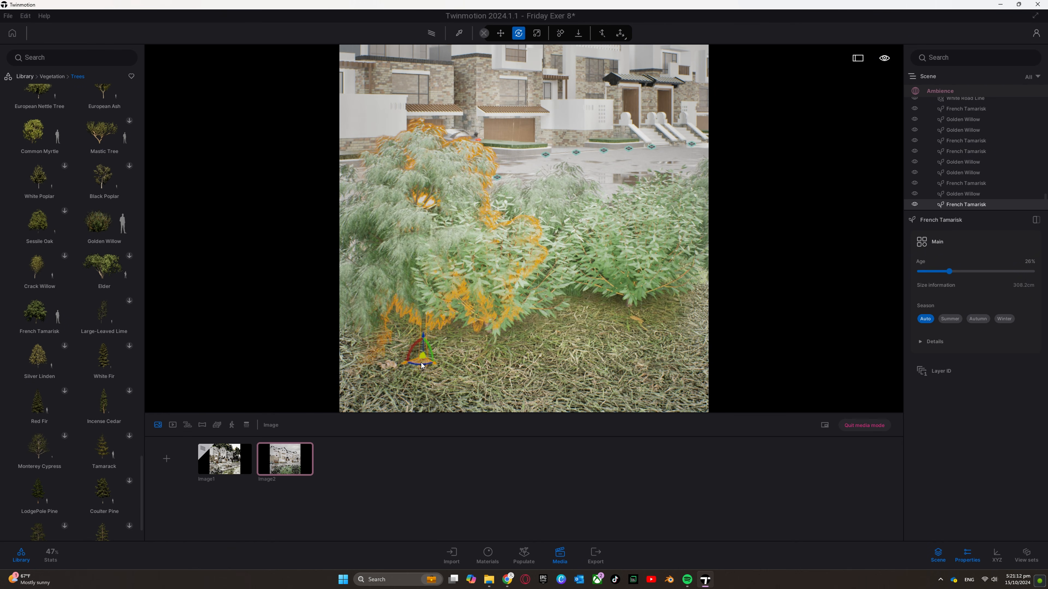
click(523, 473)
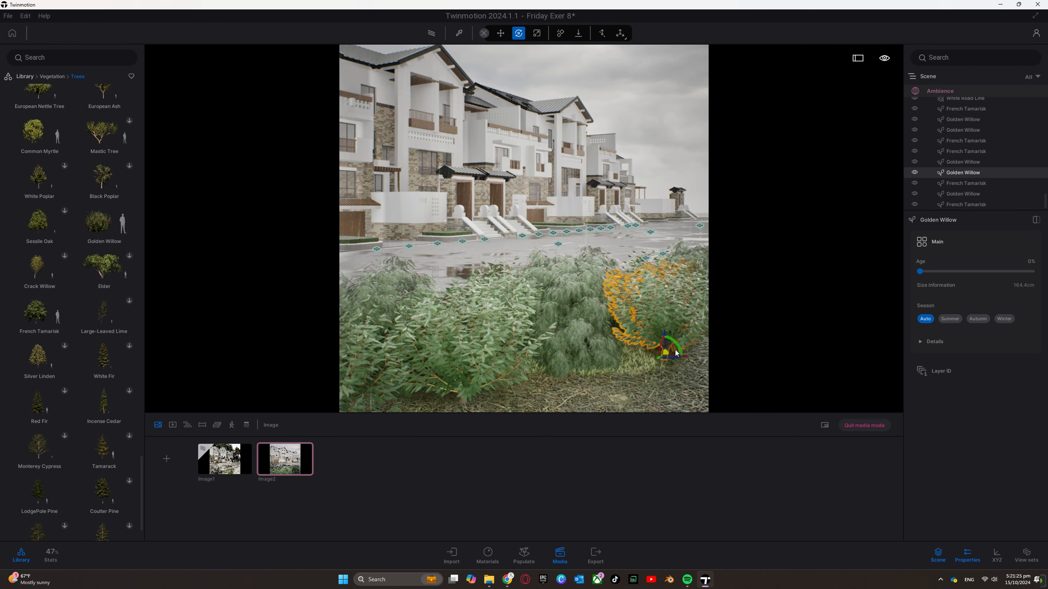
click(497, 335)
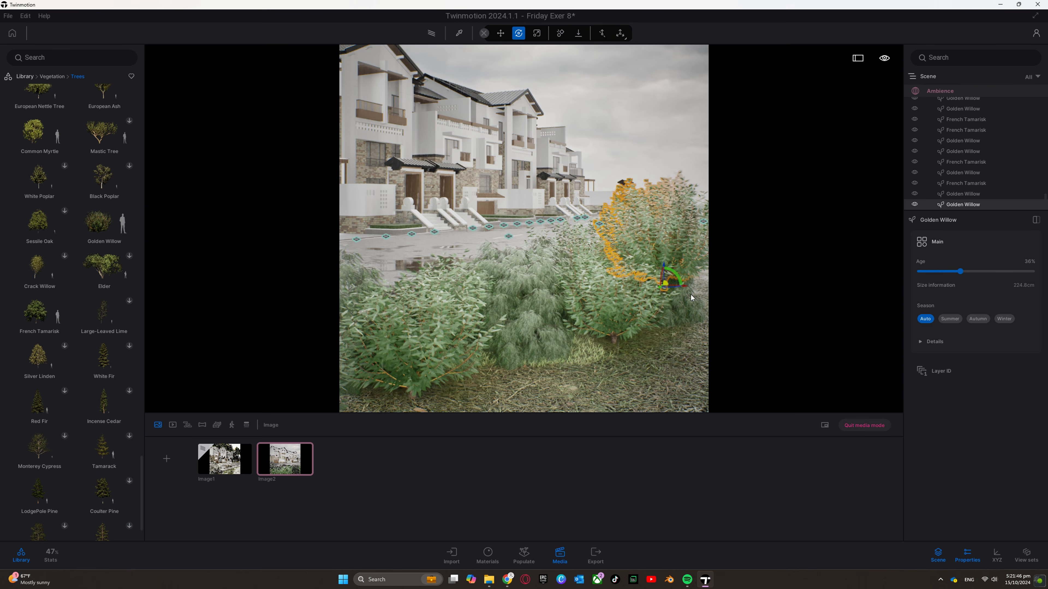
key(ctrl+s)
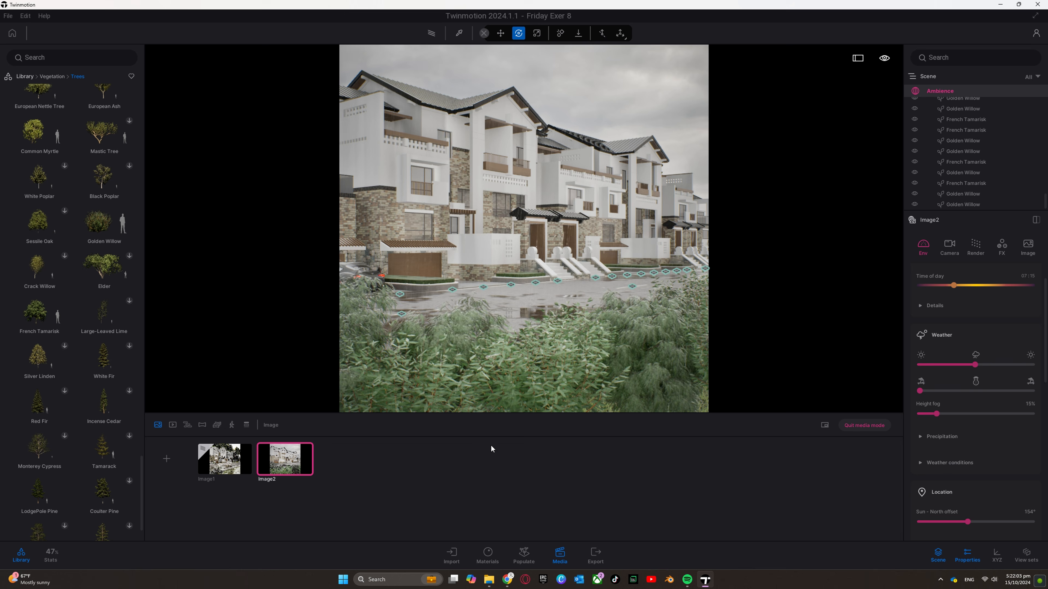
click(601, 362)
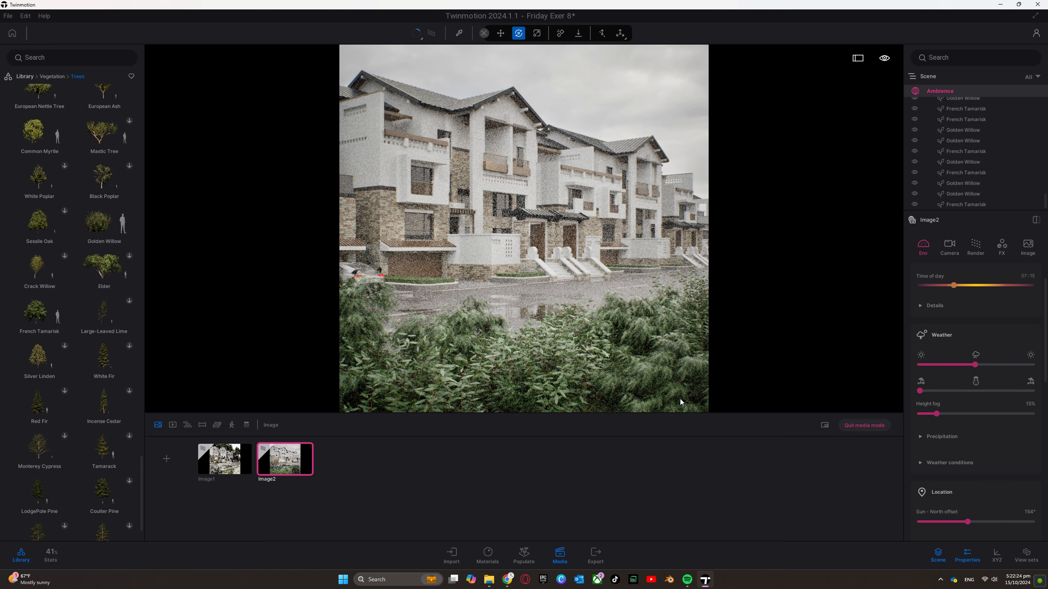
- Turn off the path tracer and increase the camera focal length of Image2 slightly
key(r)
click(949, 247)
drag(1001, 405, 1010, 405)
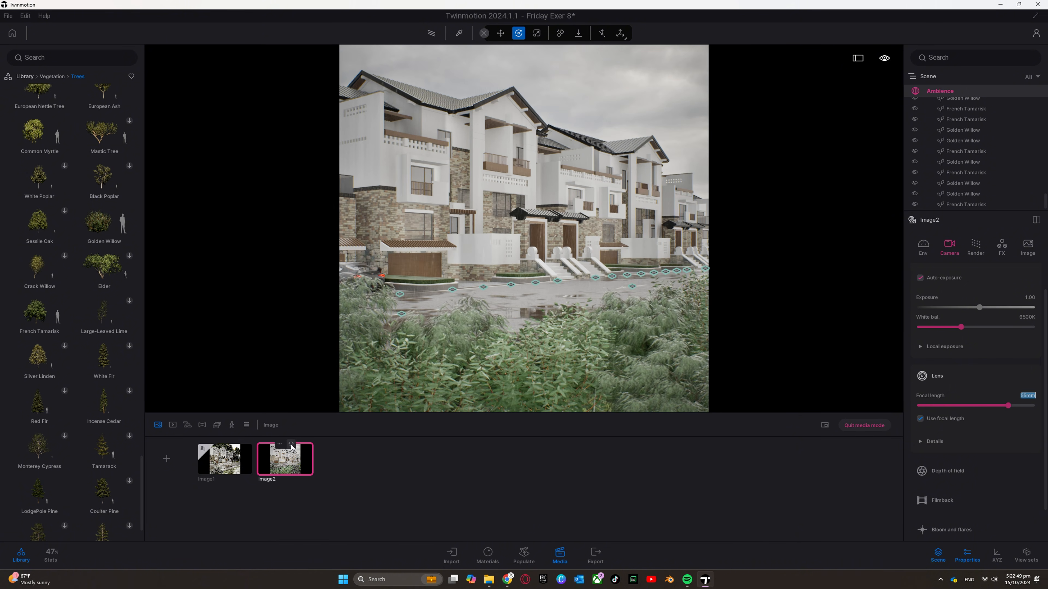
- Switch to Image1 and copy the LodgePole Pine scatter area behind the townhouses
click(224, 459)
key(r)
click(601, 132)
click(660, 116)
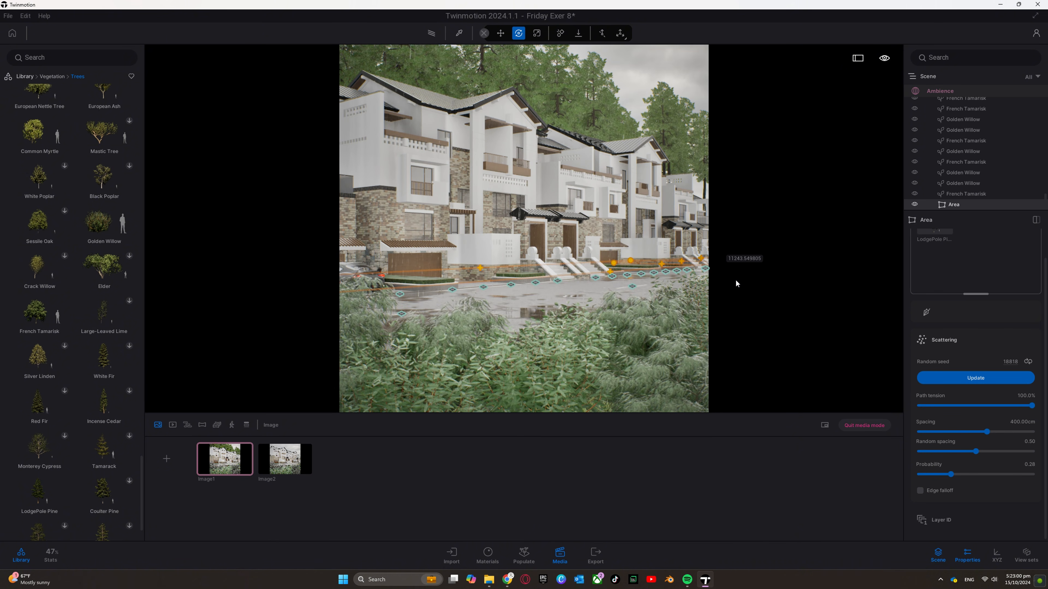
click(596, 325)
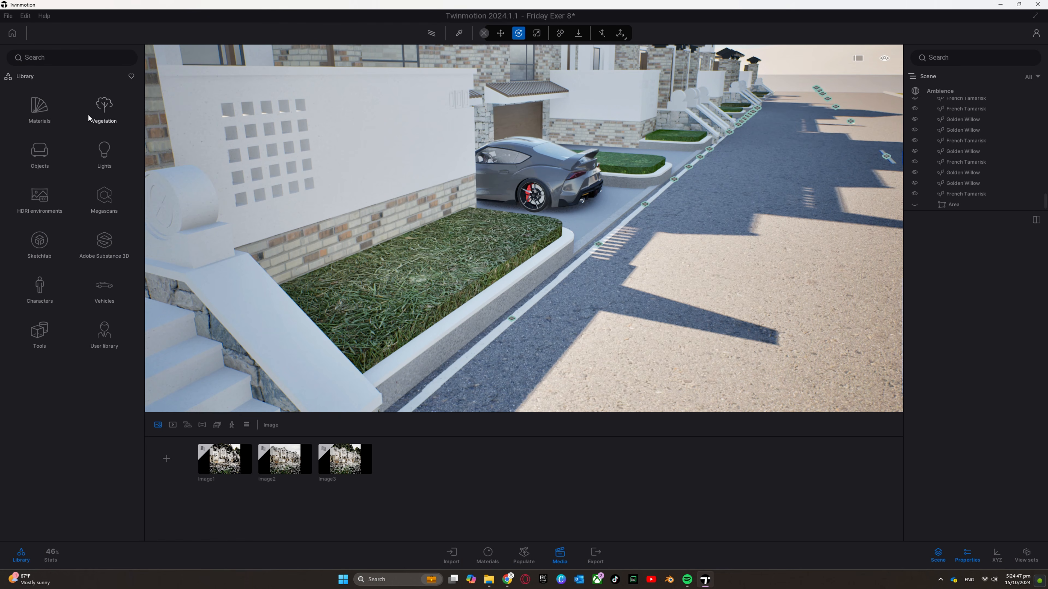
- Place a scaled-down Enticing streetlight in the planter beside the entrance stairs and copy it to the other planters along the row
click(50, 150)
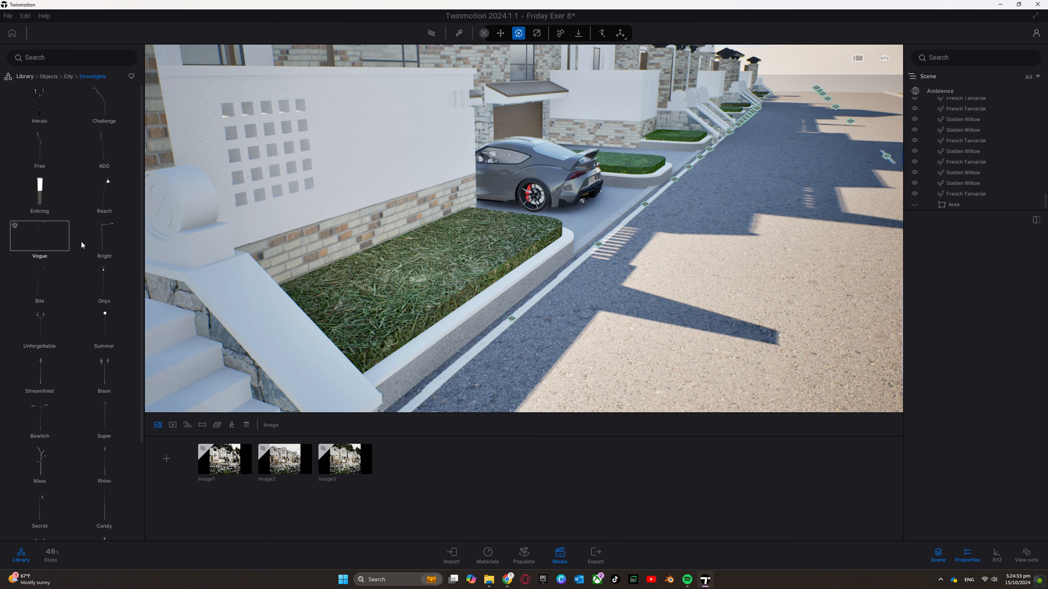
drag(56, 196, 411, 295)
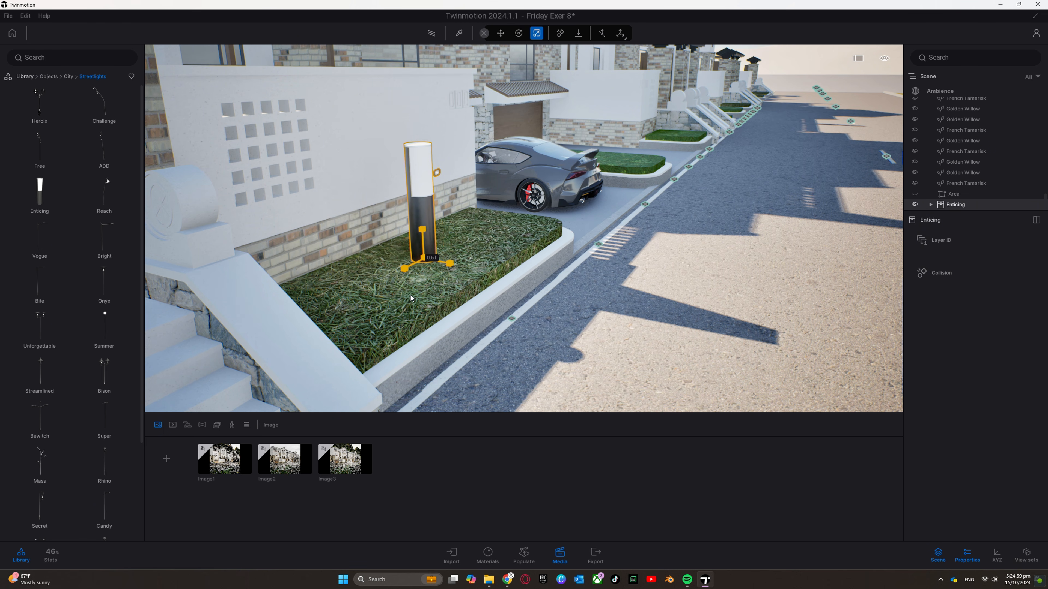
mouse_move(441, 282)
right_down()
mouse_move(358, 282)
mouse_move(523, 282)
mouse_move(441, 282)
right_up()
key(r)
shift+drag(242, 241, 697, 319)
click(498, 336)
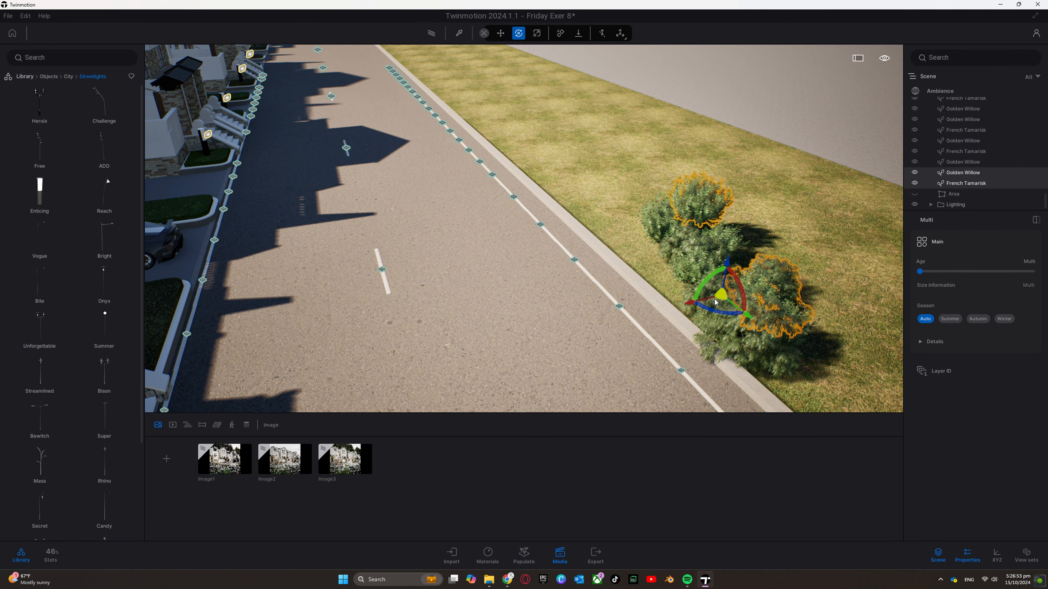
- Copy one French Tamarisk and one Golden Willow from the verge across the road, moving them to the planter with the bollard light
shift+drag(690, 302, 304, 386)
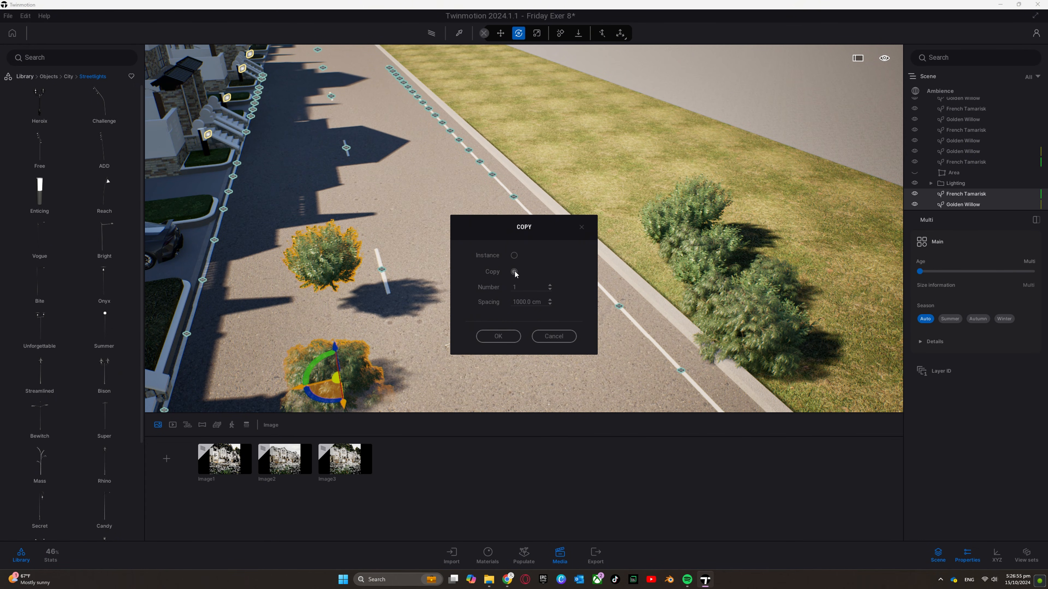
click(498, 337)
right_drag(498, 336, 350, 334)
key(w)
drag(465, 388, 498, 198)
right_drag(498, 197, 552, 191)
key(w)
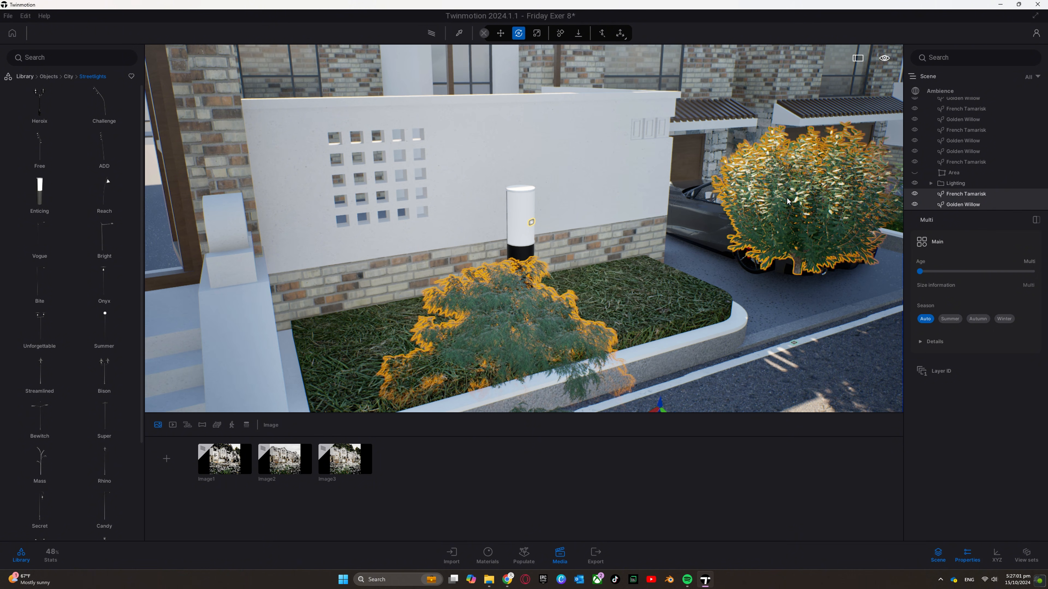
- Delete the copied French Tamarisk from the planter with the bollard light
ctrl+click(486, 360)
click(508, 344)
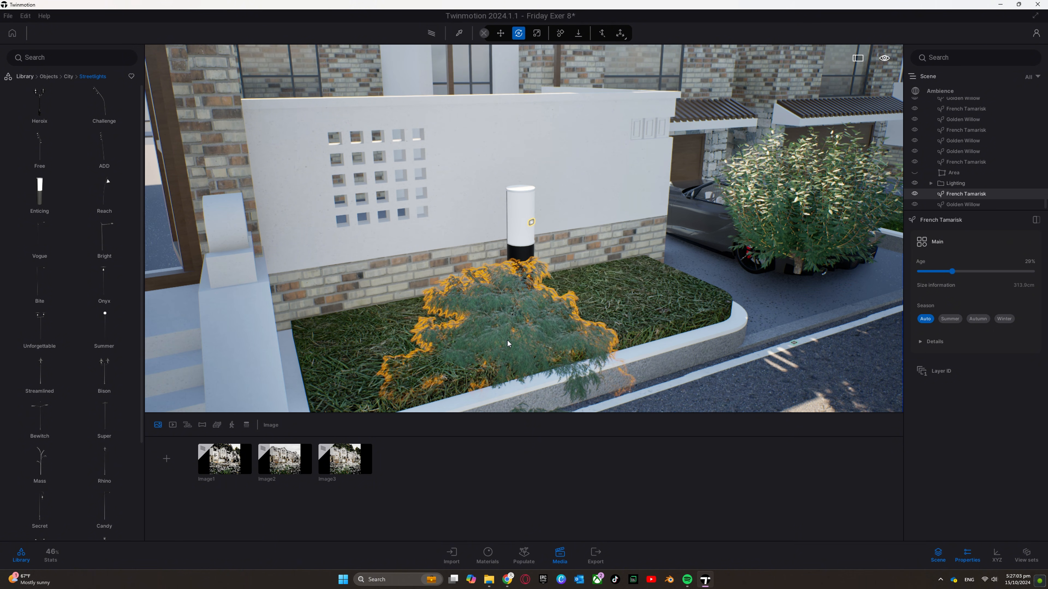
key(Delete)
- Move the copied Golden Willow into the planter and duplicate it around the bollard light
click(806, 198)
drag(798, 279, 616, 297)
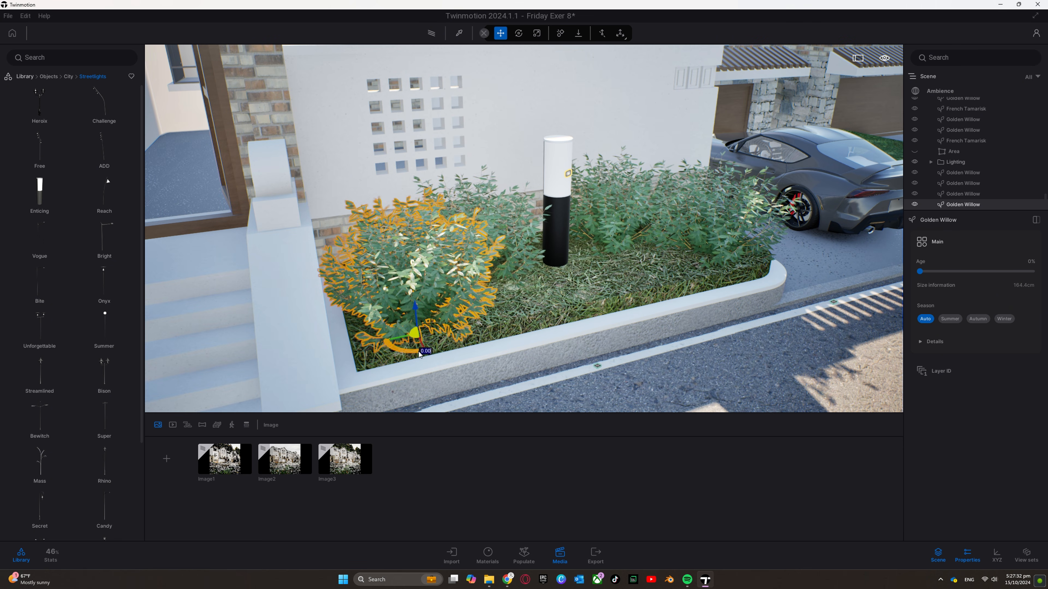
drag(420, 354, 604, 262)
click(351, 466)
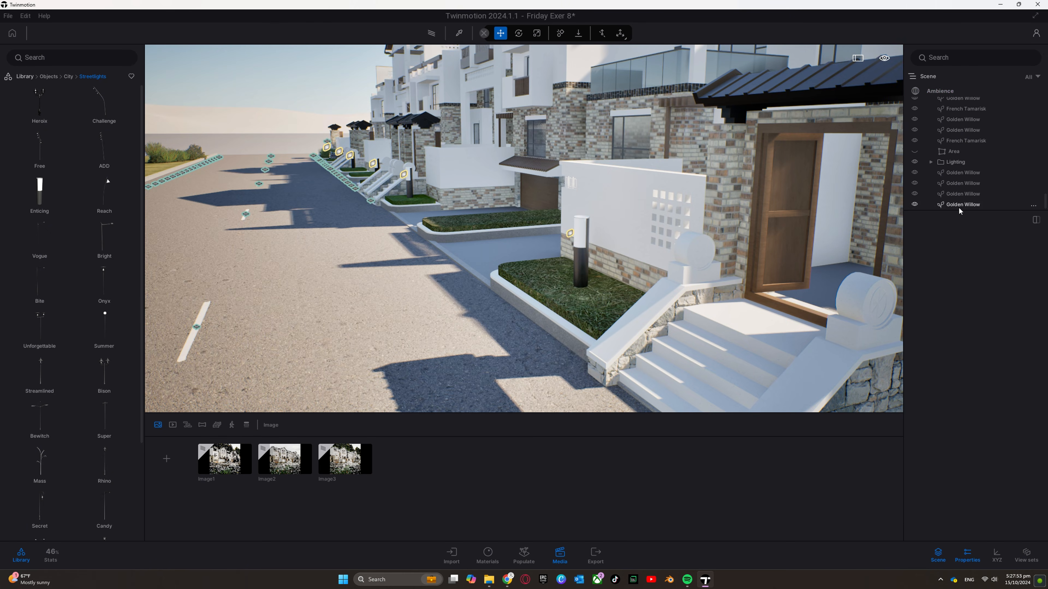
shift+click(961, 204)
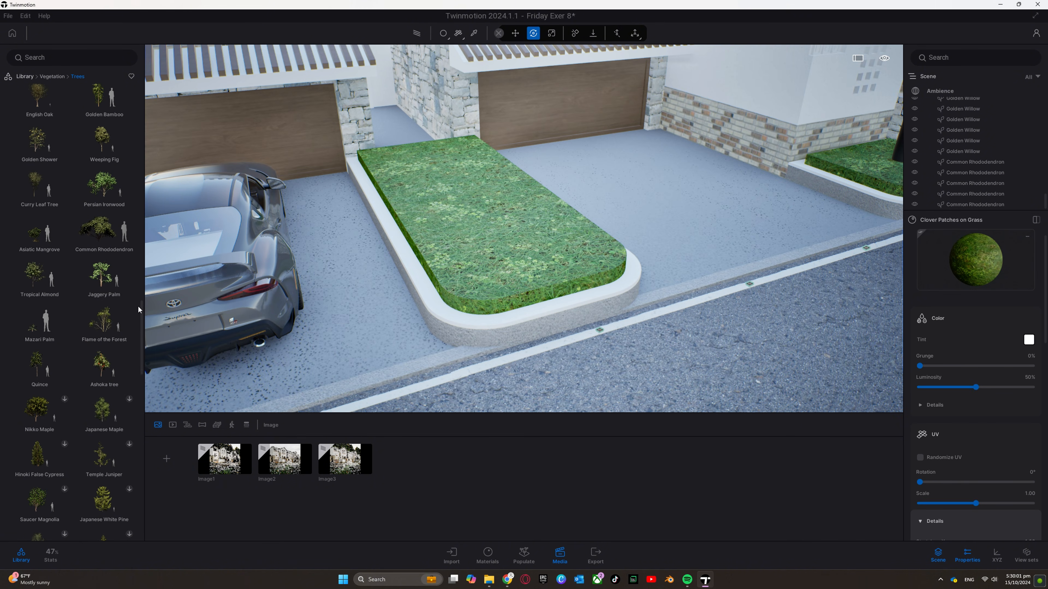
- Place a French Tamarisk at 0% age at the road end of the planter beside the parked car and copy it once
drag(142, 308, 137, 470)
mouse_move(125, 515)
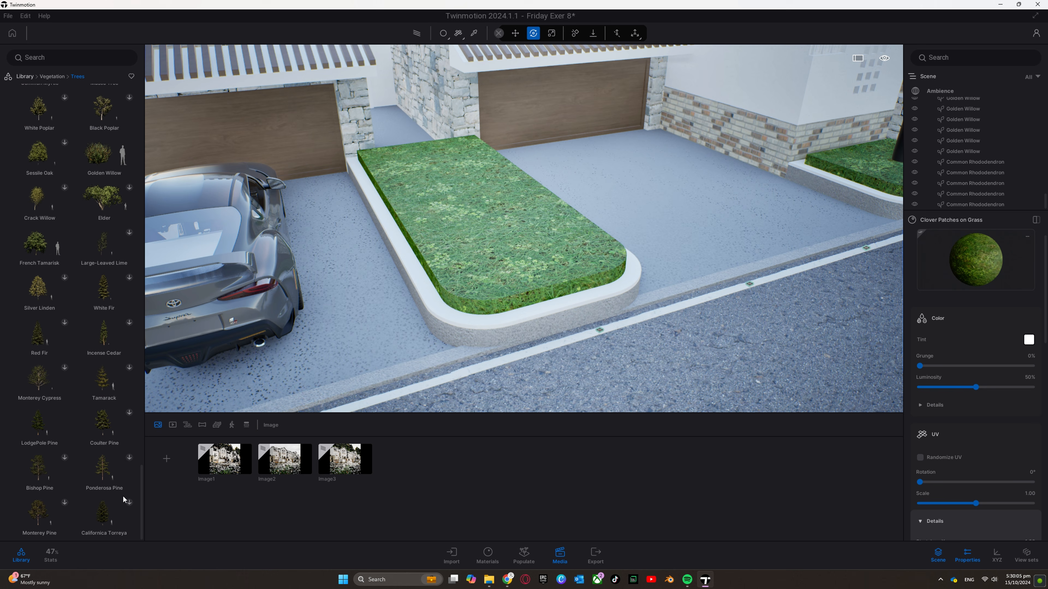
mouse_move(37, 245)
click(463, 295)
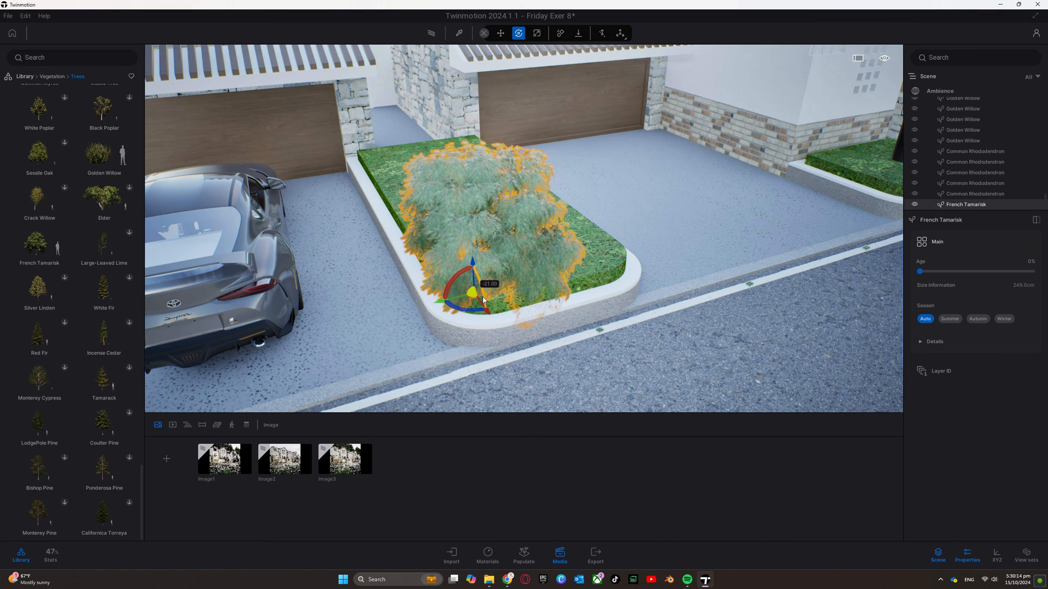
ctrl+drag(469, 313, 514, 283)
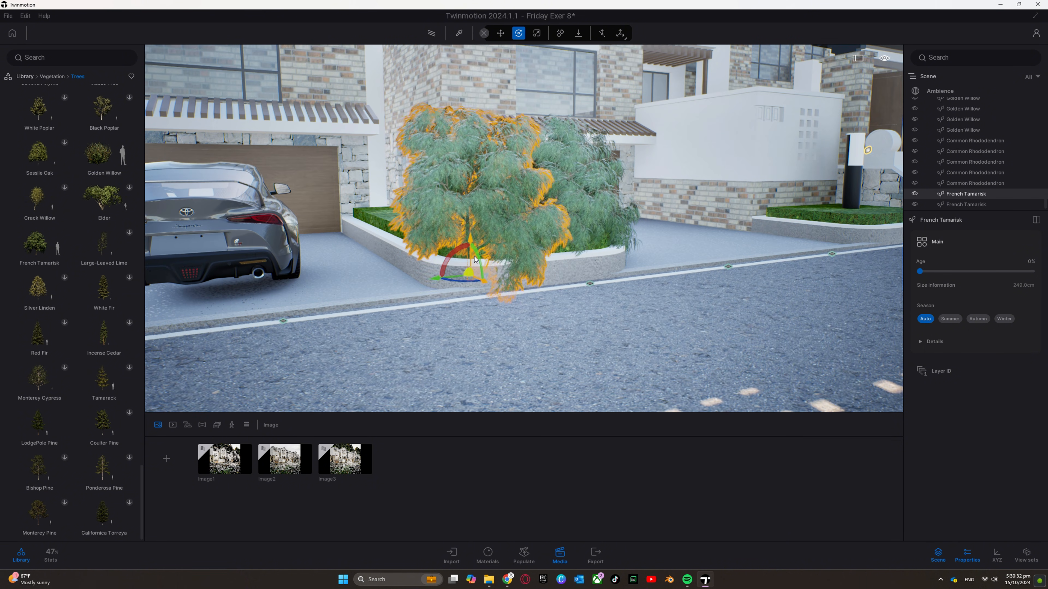
drag(479, 293, 458, 286)
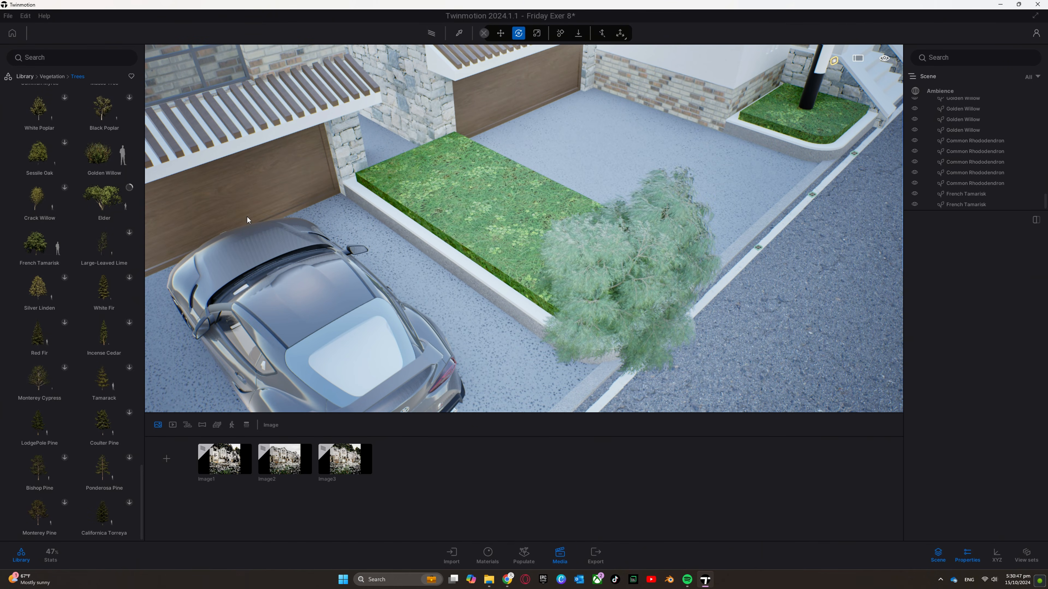
- Place an Elder tree in the middle of the planter beside the parked car and increase its age slightly
mouse_move(50, 294)
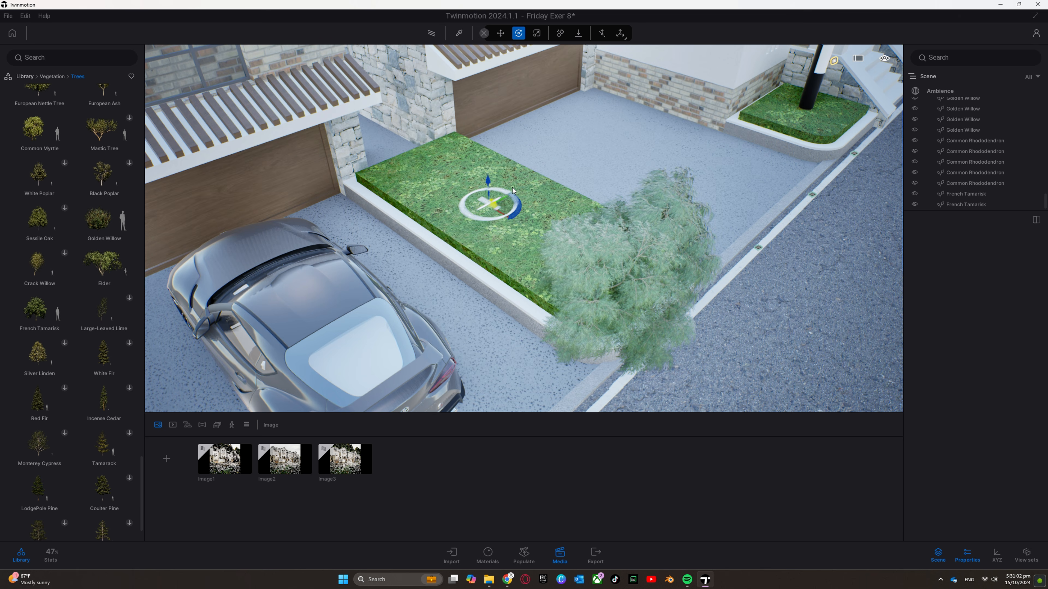
drag(919, 272, 933, 271)
shift+middle_drag(513, 248, 521, 207)
drag(513, 311, 533, 313)
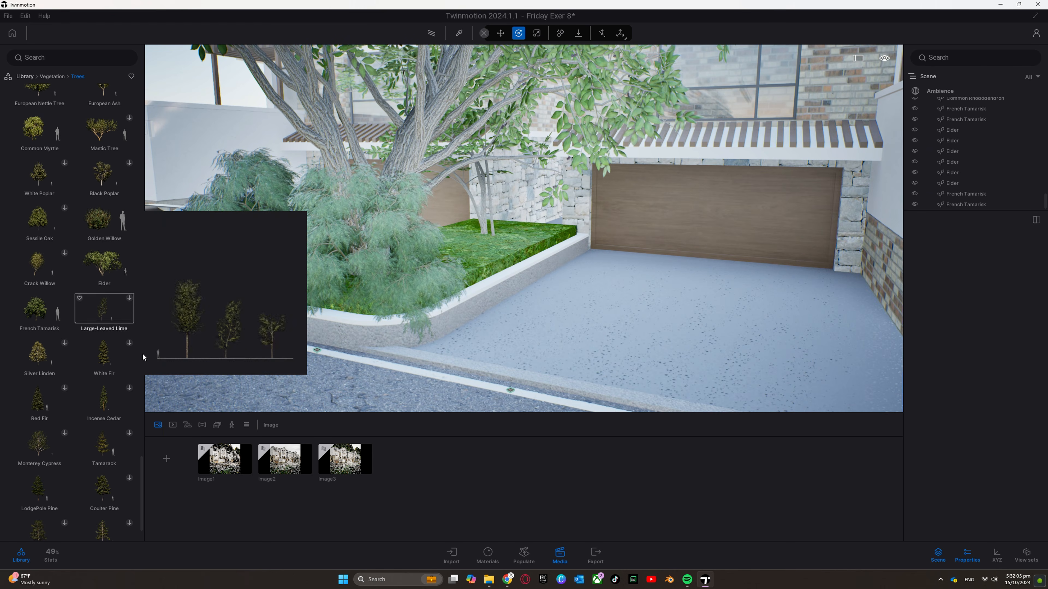
- Look through the vegetation library, plant Ling Heather around the bollard light in the planter beside the steps, and save the project
click(52, 76)
click(65, 140)
scroll(116, 339, down, 10)
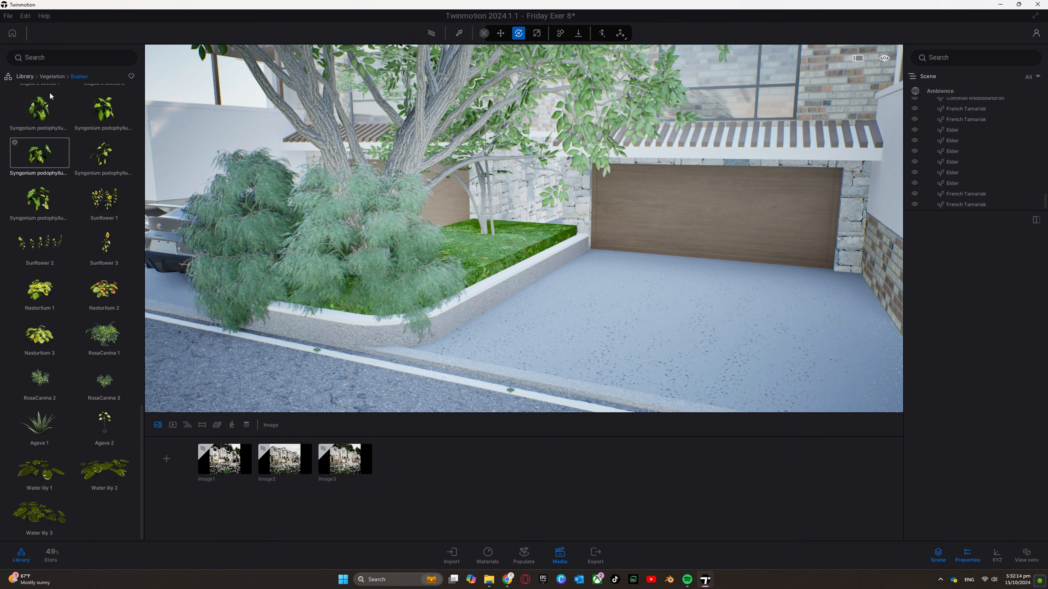
click(52, 77)
click(40, 243)
click(52, 76)
click(91, 140)
click(52, 77)
click(40, 199)
click(51, 76)
scroll(40, 509, down, 5)
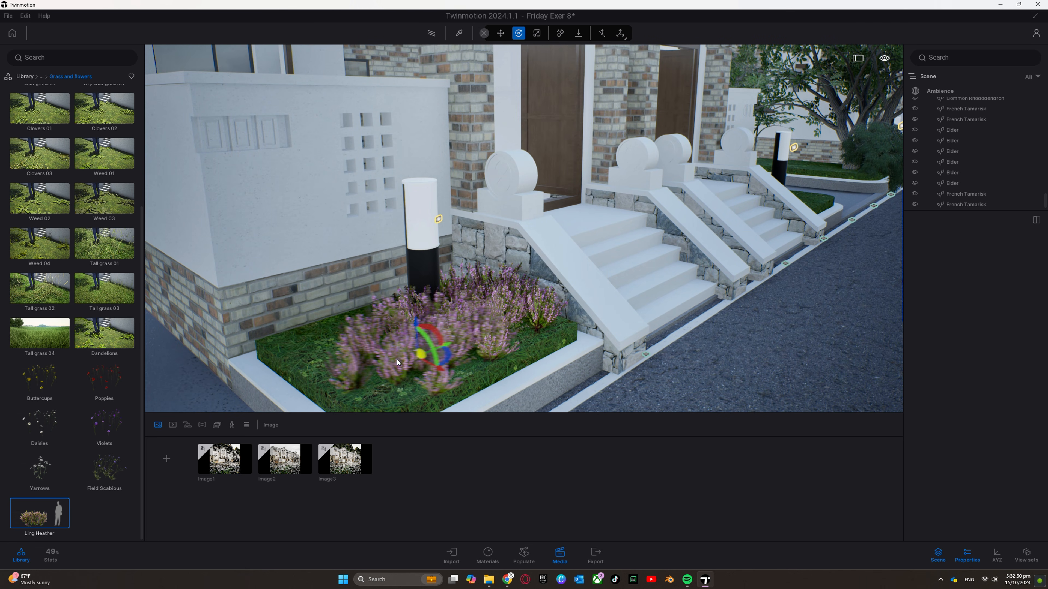
key(ctrl+s)
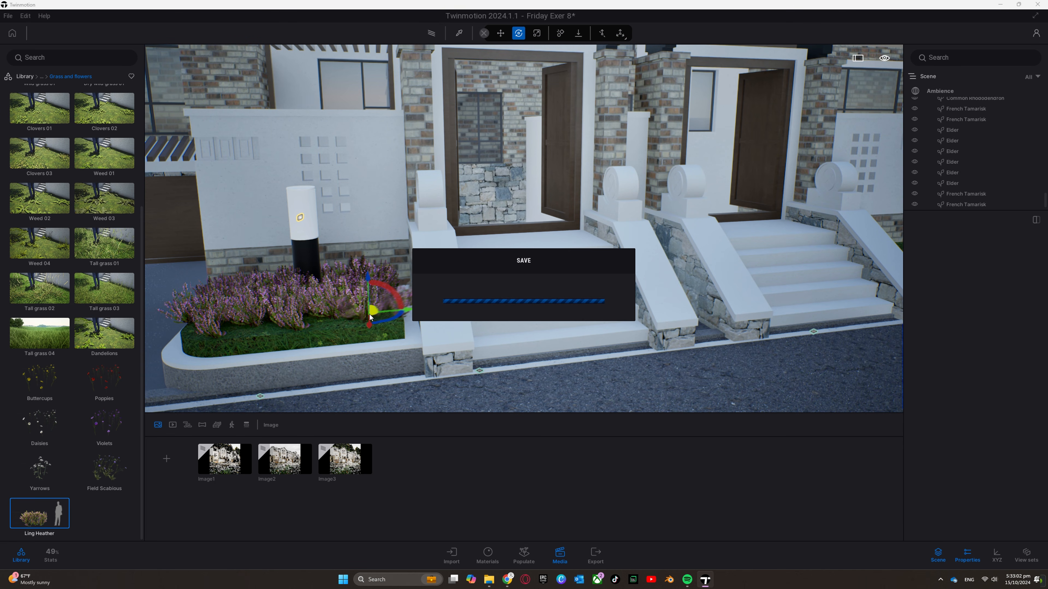
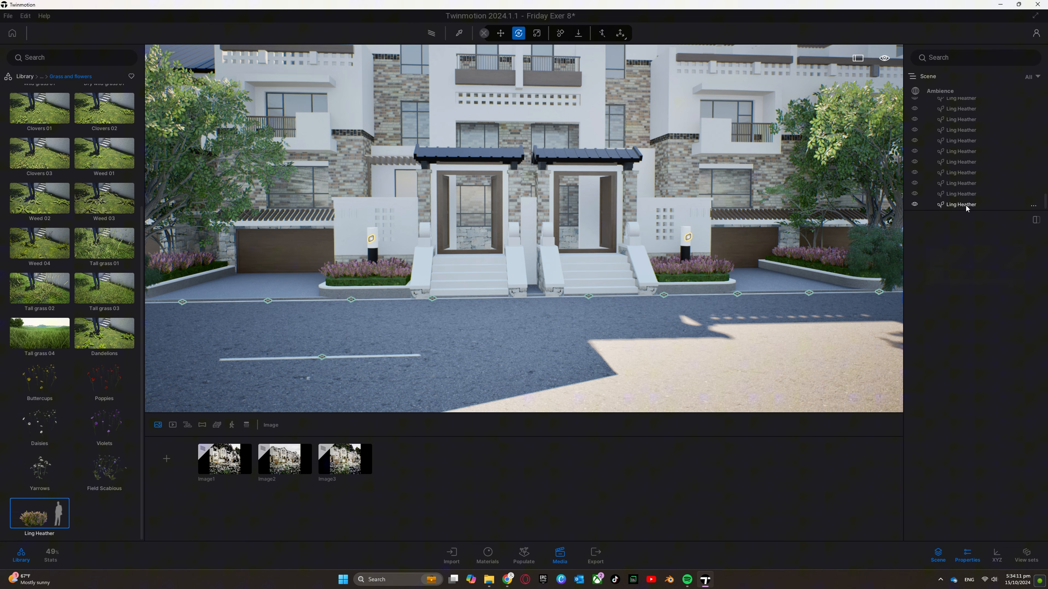
- Select all the Ling Heather plants in the scene and set their tint to a darker shade
click(960, 199)
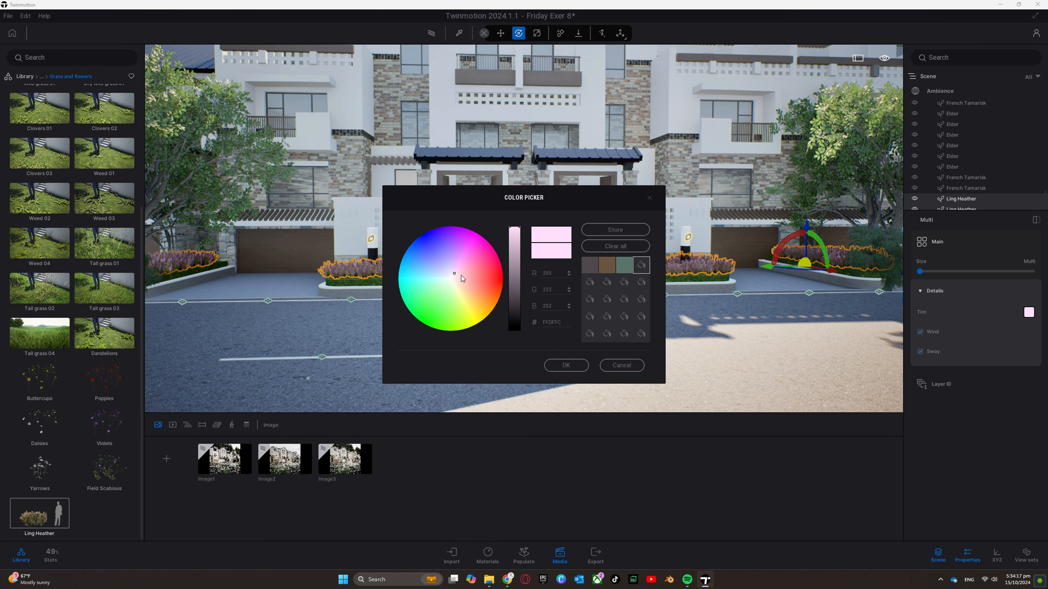
click(514, 280)
click(566, 365)
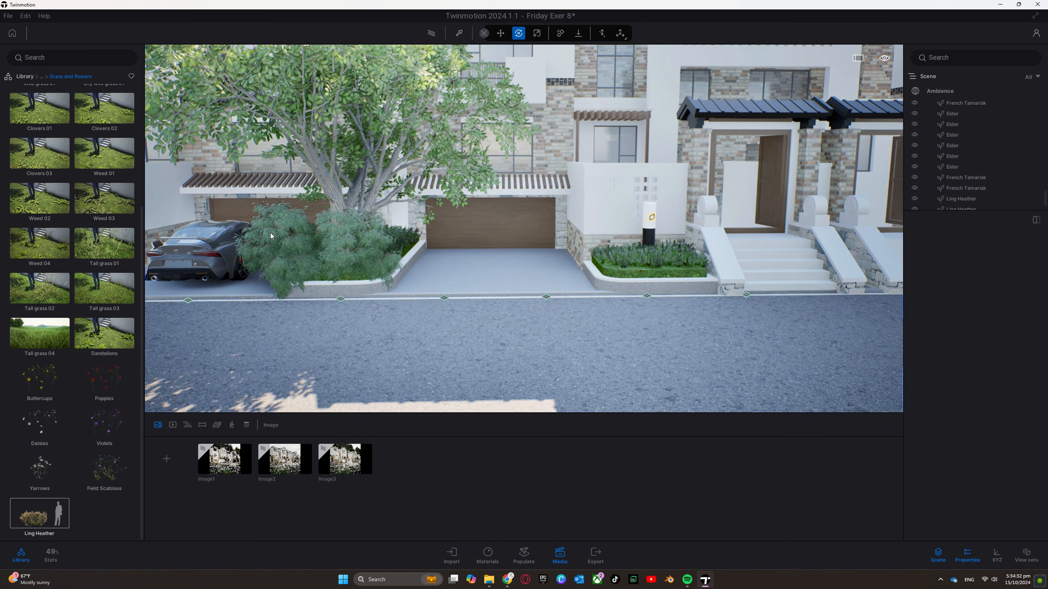
- Resize and arrange the Golden Willow shrubs around the bollard light beside the steps and check the planting in Image3
click(362, 245)
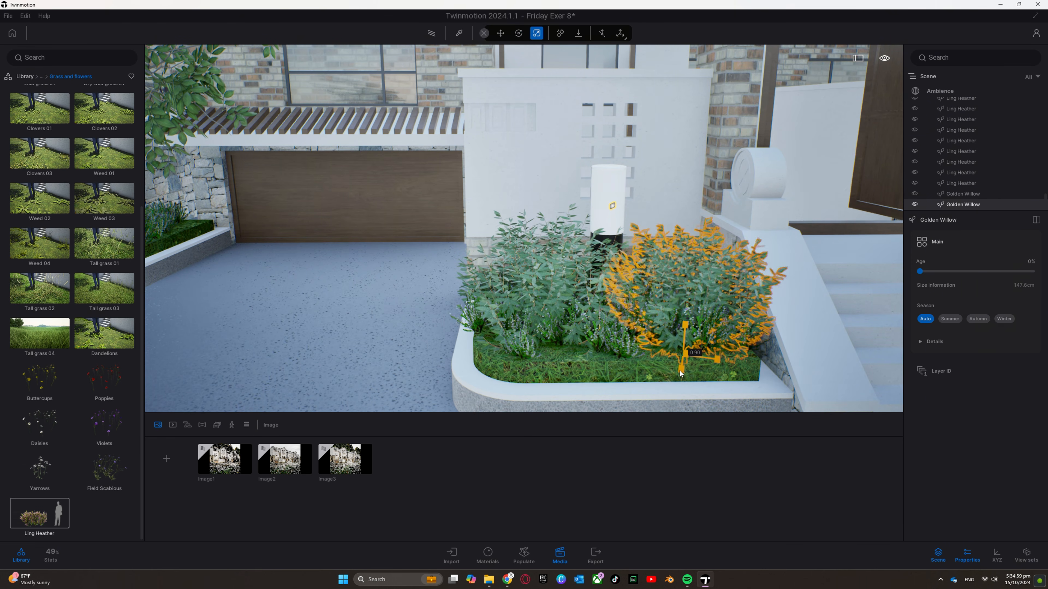
drag(679, 373, 683, 365)
click(548, 289)
drag(548, 367, 652, 337)
key(t)
click(497, 335)
key(Escape)
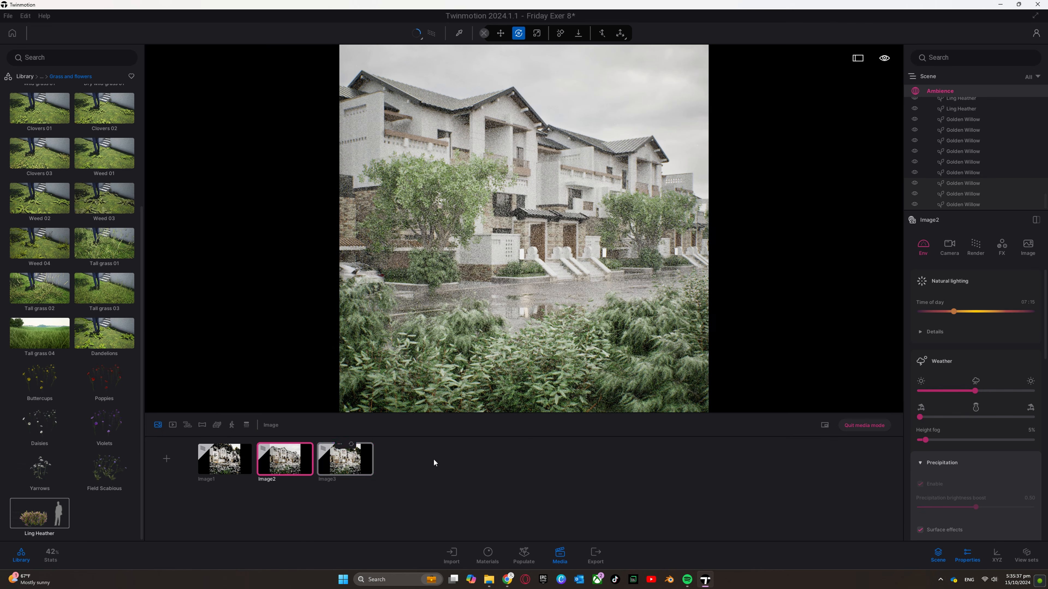
click(345, 459)
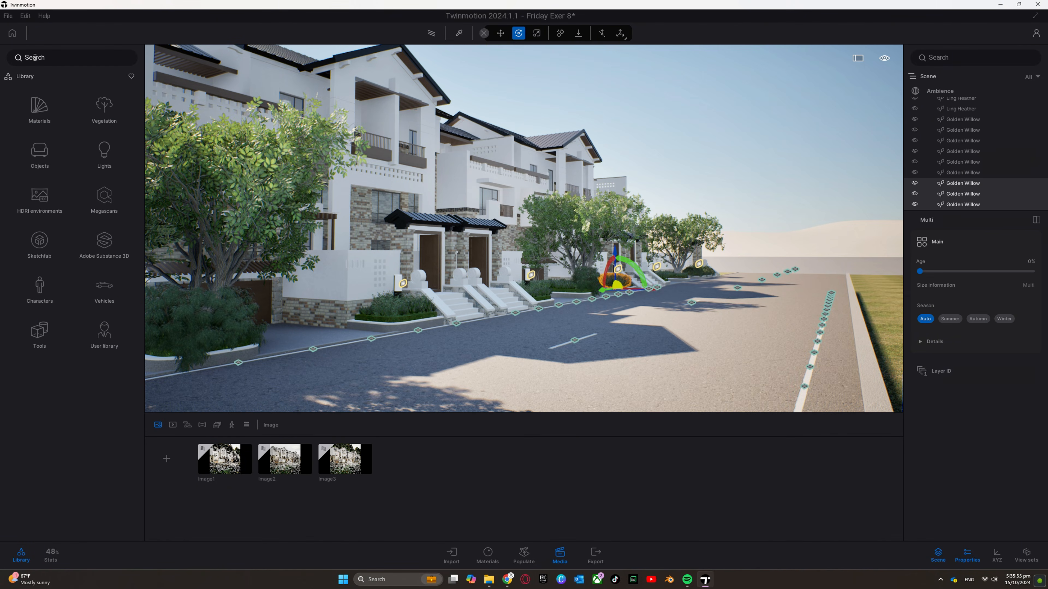
- Search the Sketchfab library for assets matching "Bird" and "Flying"
text(bi)
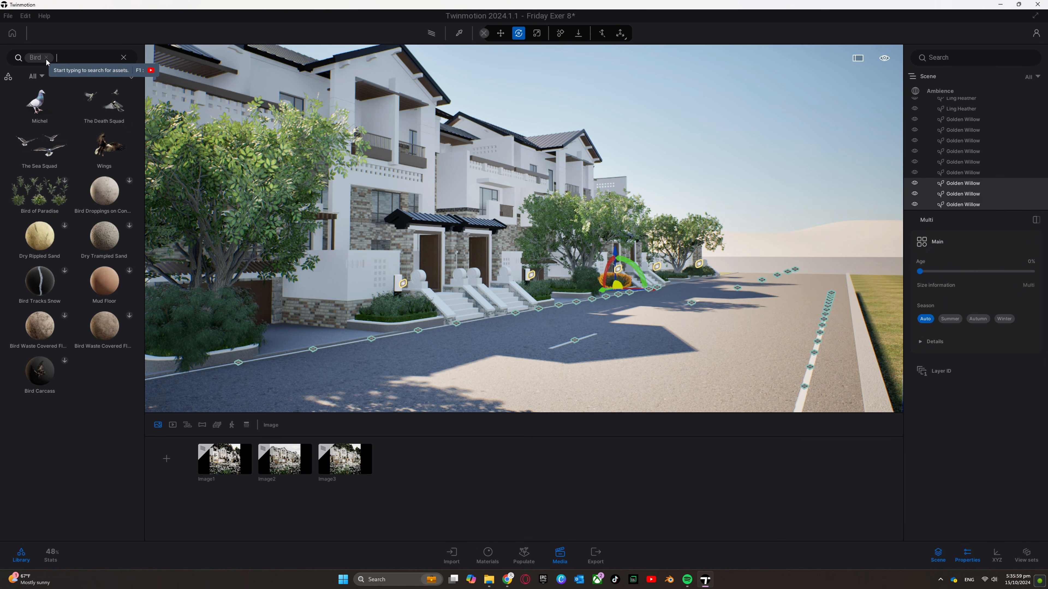
click(32, 77)
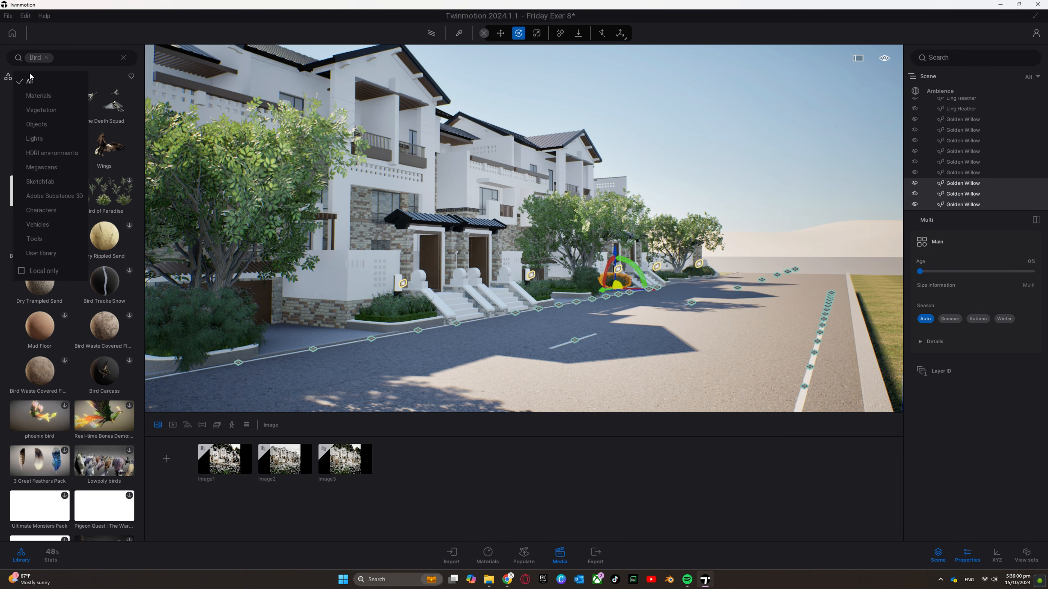
click(41, 182)
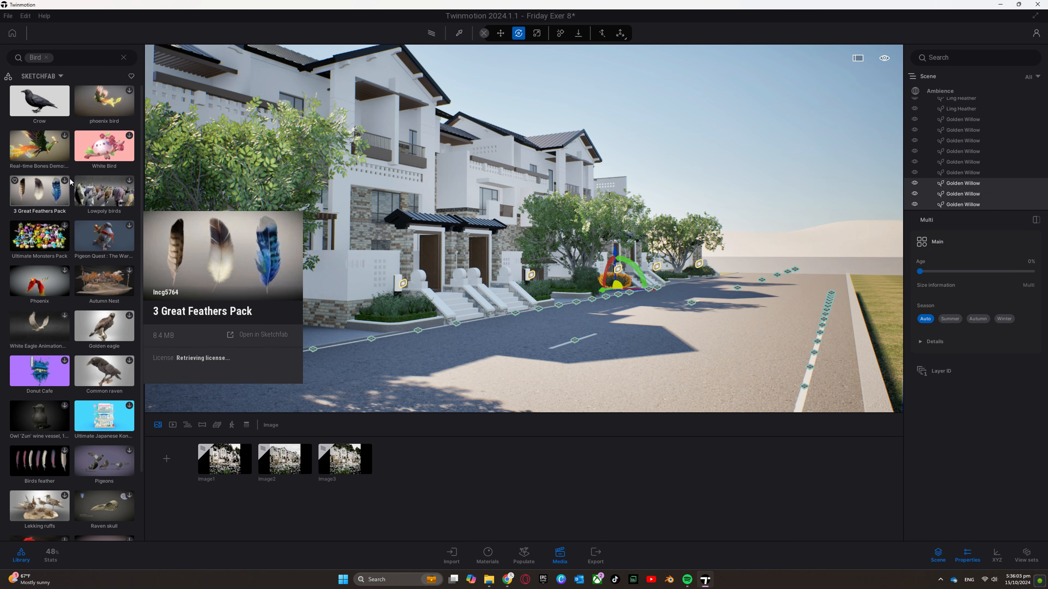
click(64, 56)
text(flying)
key(Return)
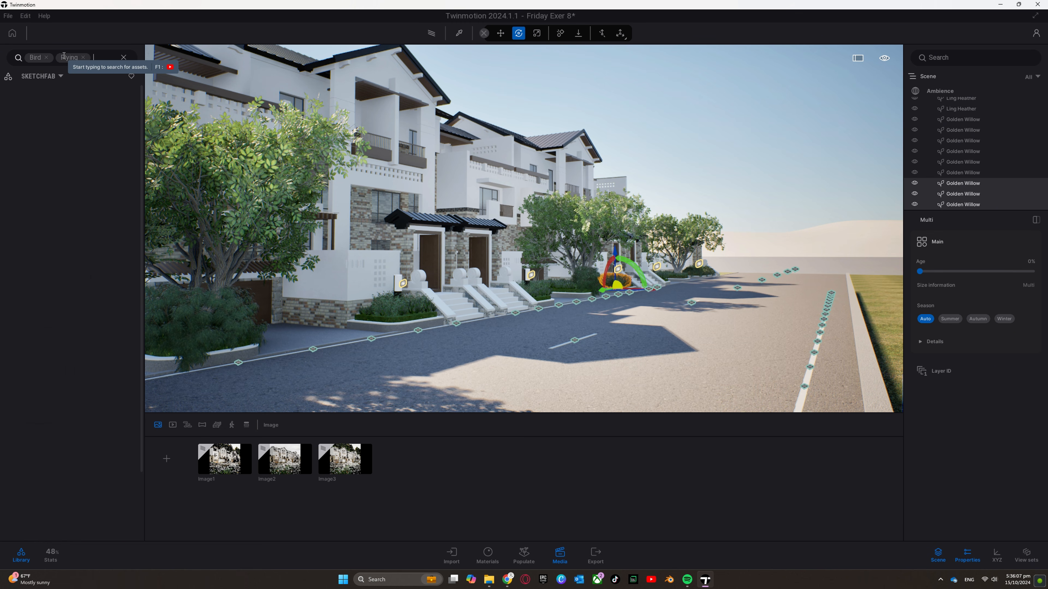
- Place the Sketchfab Flying Bird model on the road in front of the townhouses
mouse_move(80, 112)
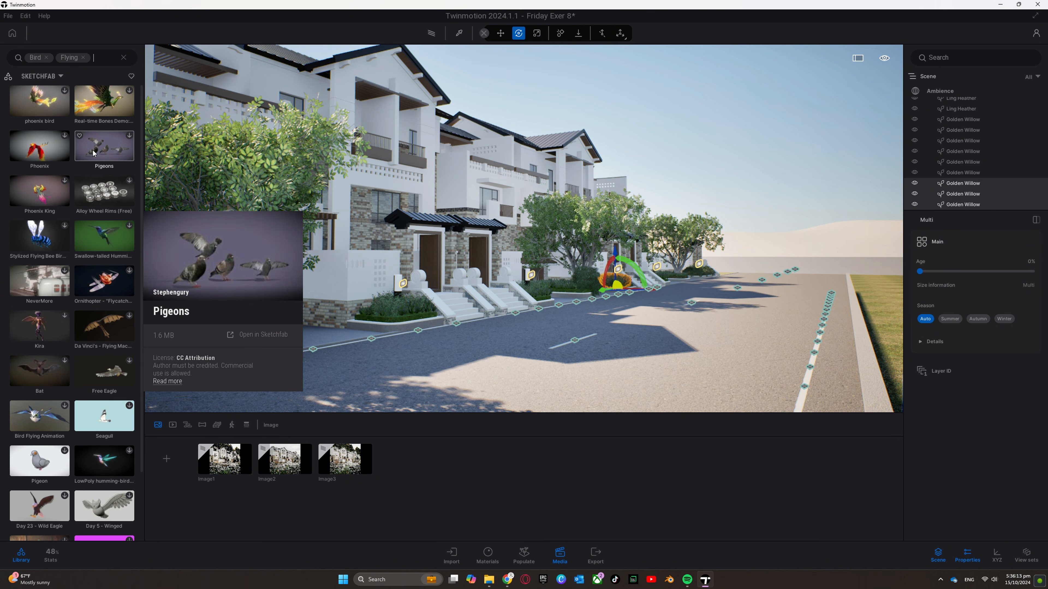
scroll(55, 520, down, 2)
mouse_move(55, 520)
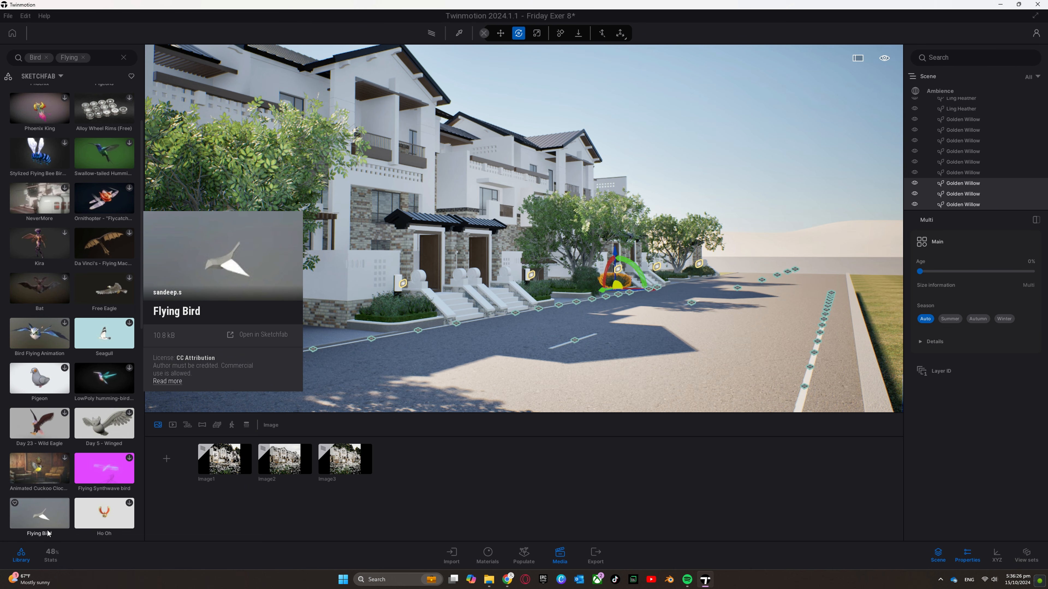
drag(141, 483, 497, 374)
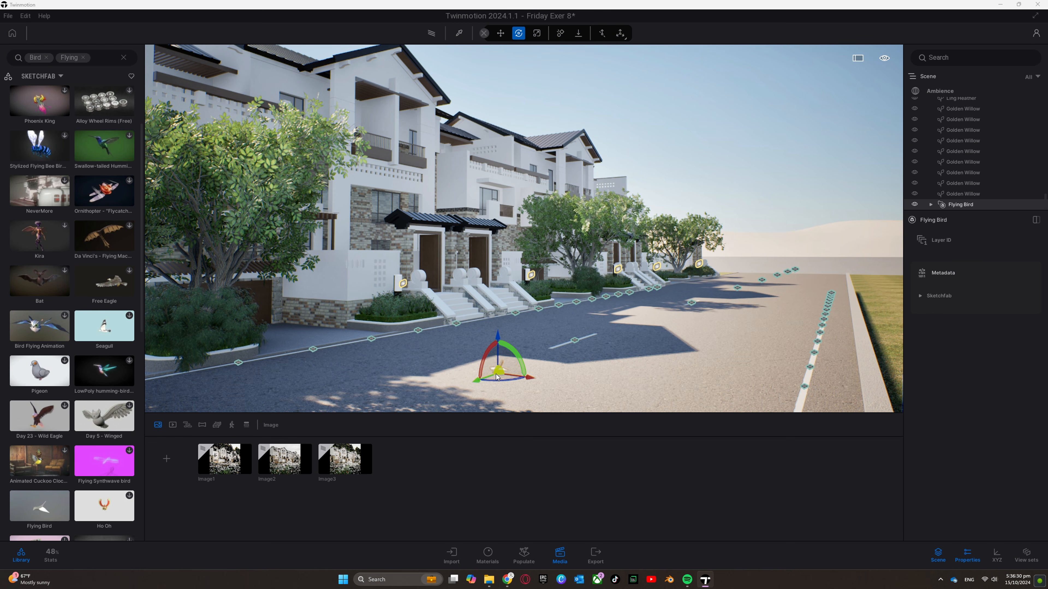
- Rotate the Flying Bird and raise it above the road surface
key(w)
right_drag(471, 284, 467, 259)
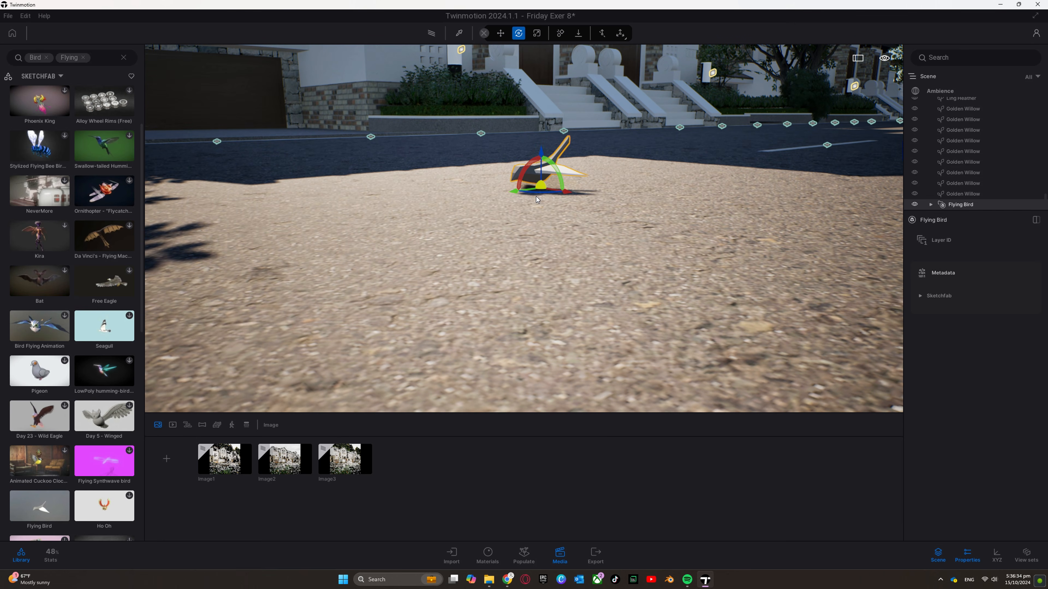
drag(531, 161, 613, 200)
drag(541, 153, 535, 60)
mouse_move(534, 60)
right_down()
mouse_move(527, 48)
mouse_move(553, 49)
mouse_move(530, 50)
mouse_move(543, 50)
right_up()
key(s)
key(a)
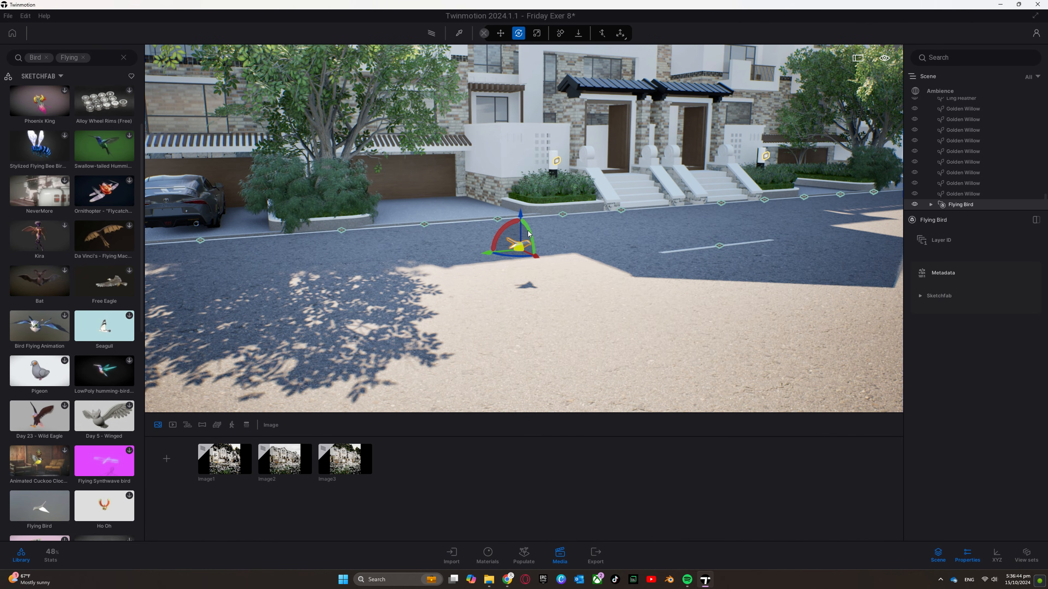
- Duplicate the Flying Bird above the road to form a small flock
alt+drag(526, 240, 527, 250)
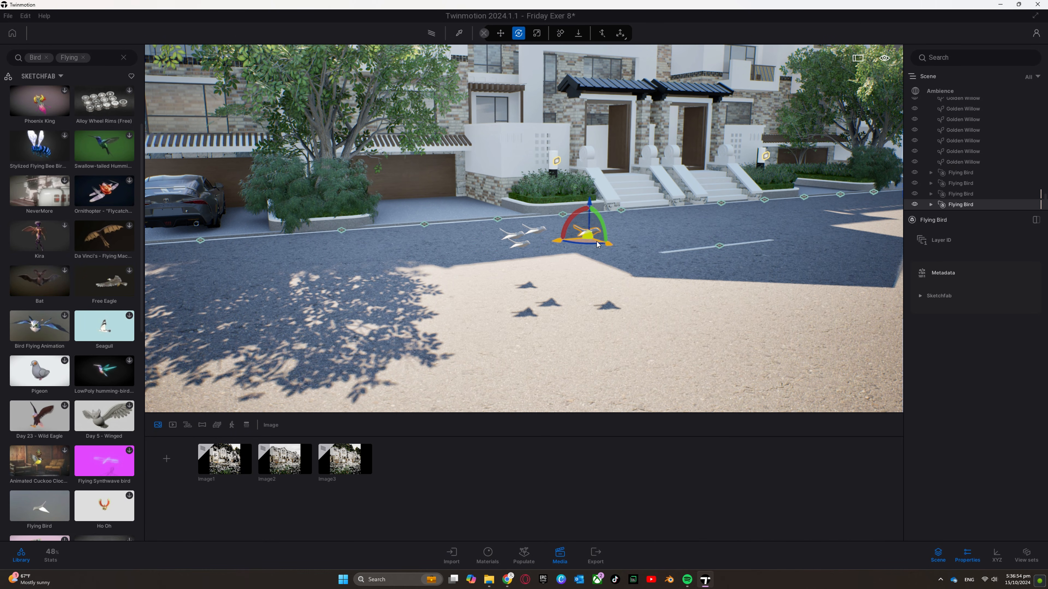
shift+drag(596, 245, 603, 246)
click(563, 340)
- Change the material application mode and apply the black Brushed Aluminum material to the flying birds
scroll(536, 235, up, 5)
drag(976, 260, 480, 233)
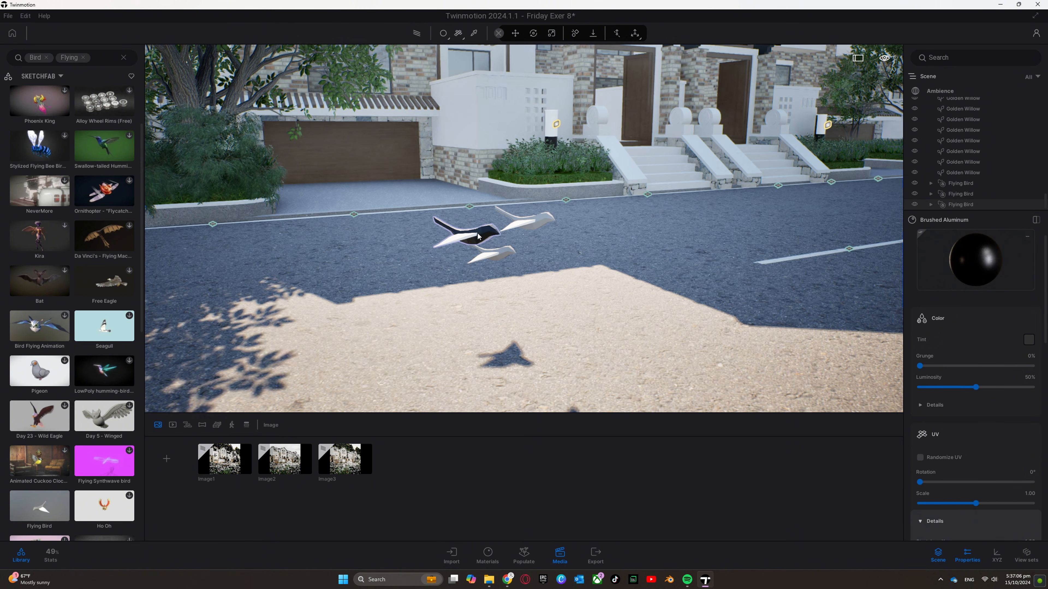
key(ctrl+z)
click(443, 33)
click(447, 53)
key(ctrl+z)
drag(976, 260, 635, 260)
click(484, 233)
click(498, 336)
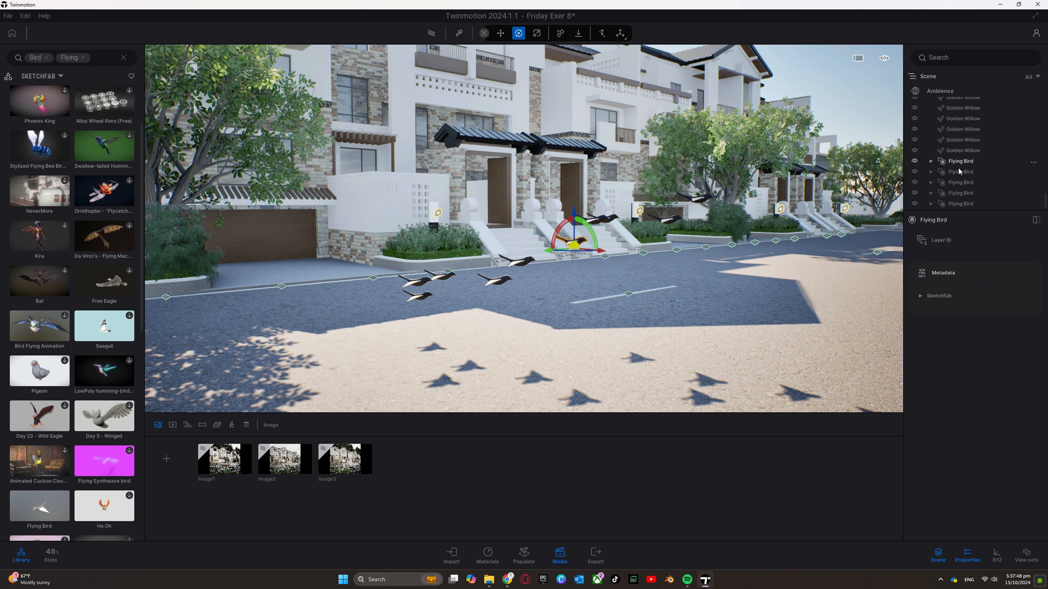
- Group the flying birds in a folder named Birds and position the flock in the sky of the Image3 view
double_click(953, 161)
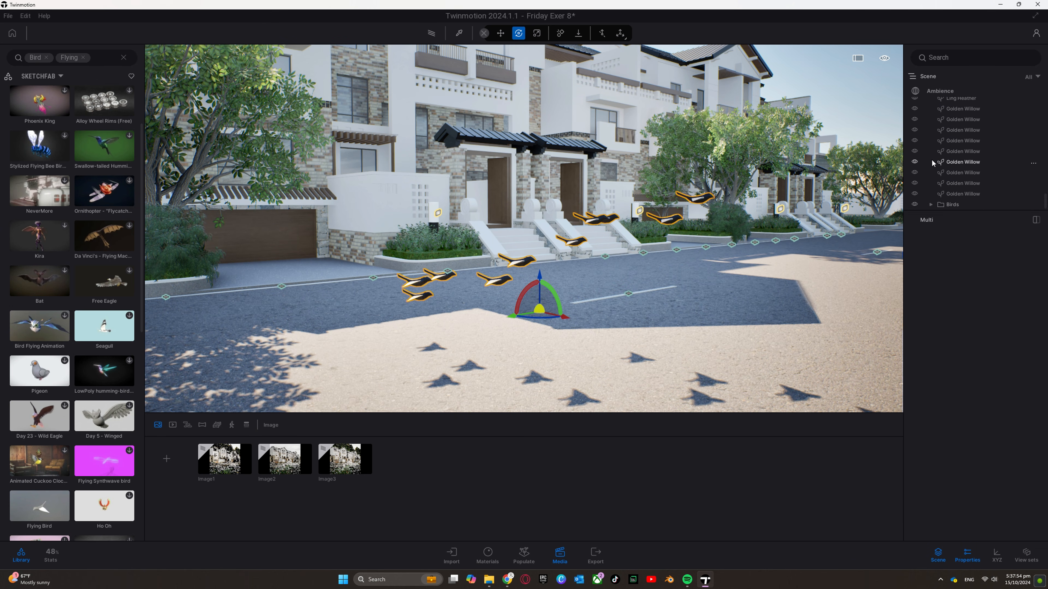
click(343, 460)
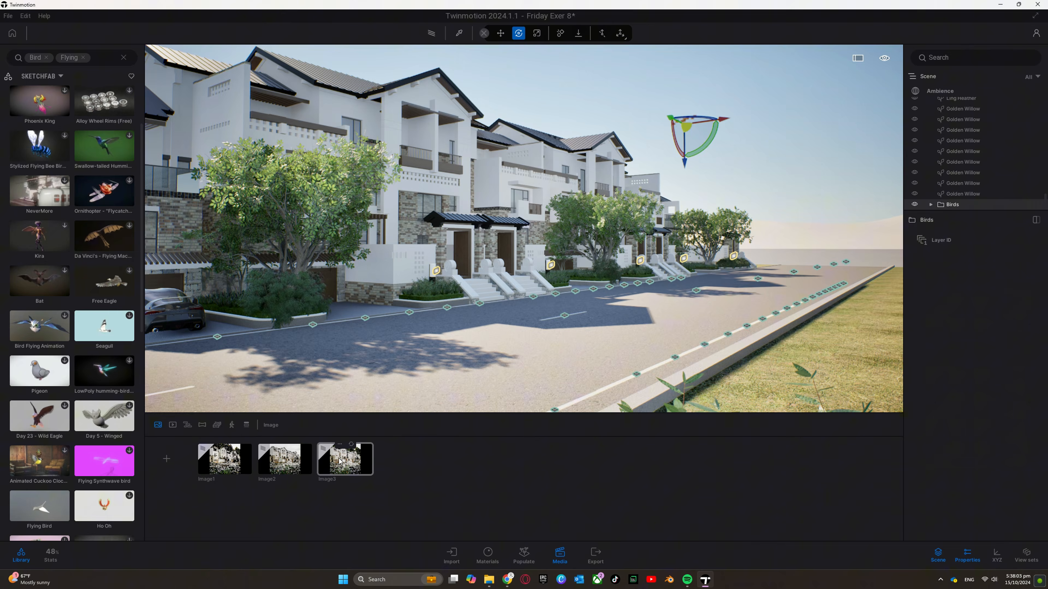
click(341, 461)
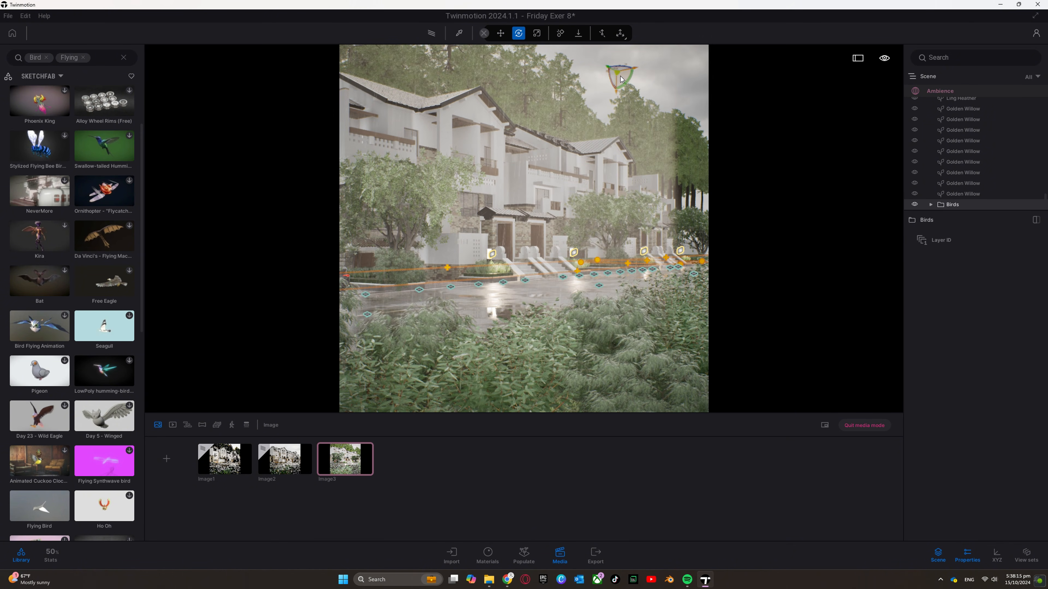
click(345, 459)
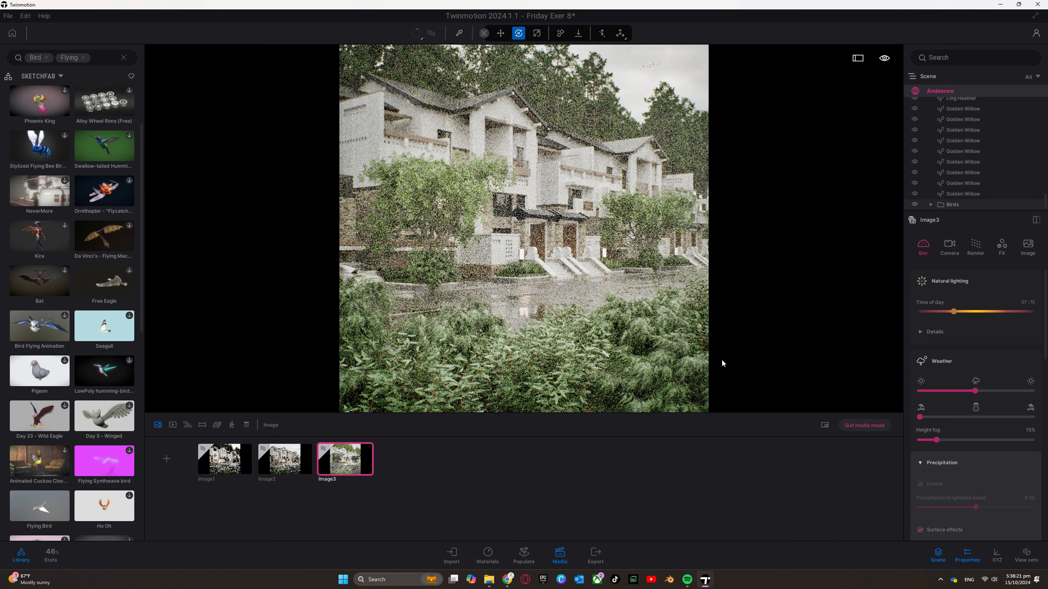
- Copy the Birds folder in the Image3 view and place the second flock slightly below the first in the sky
click(942, 205)
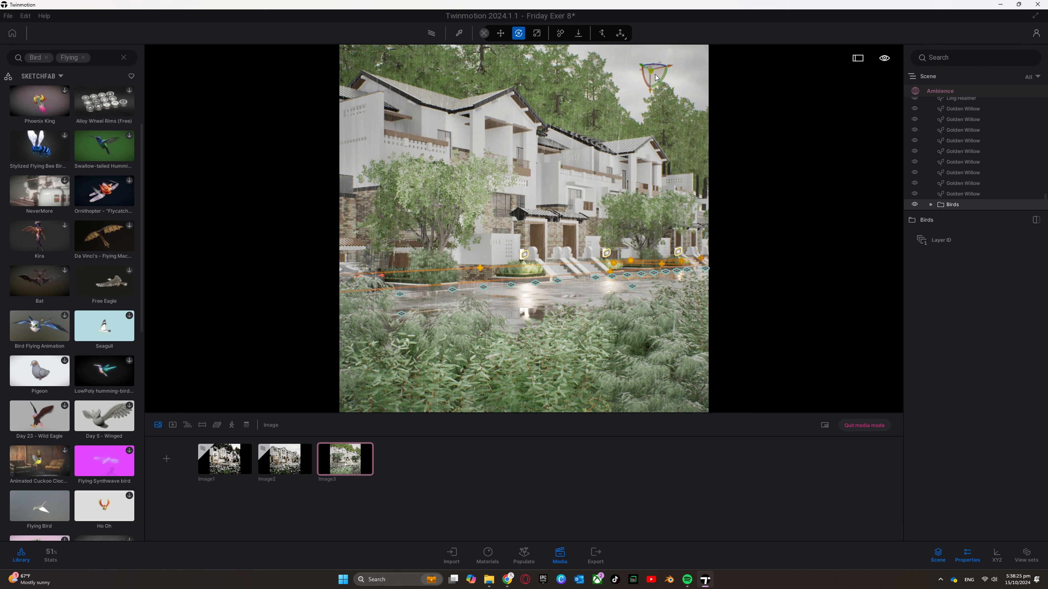
alt+drag(655, 75, 637, 89)
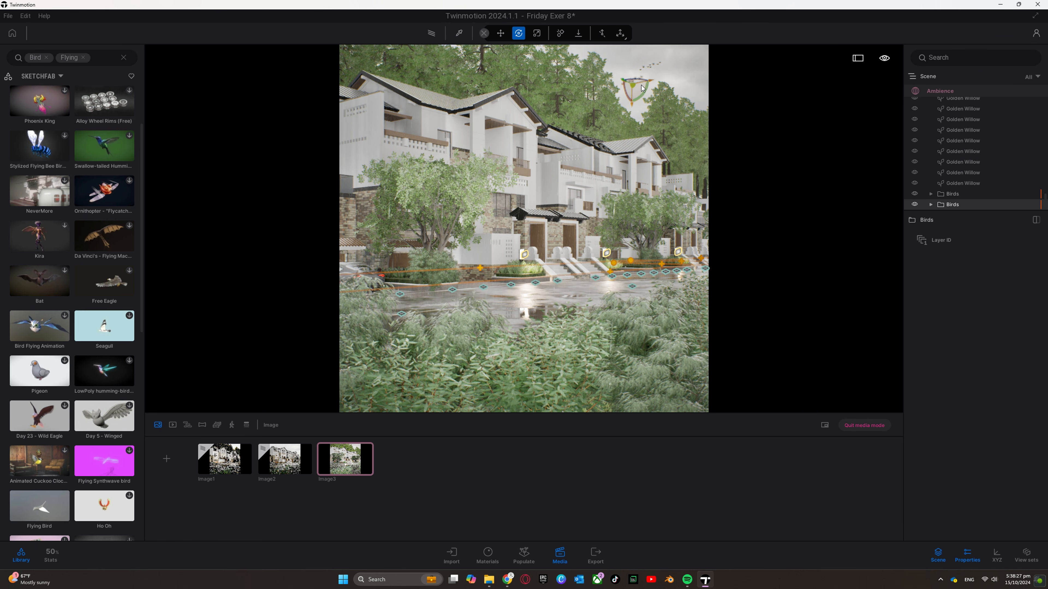
drag(641, 85, 645, 79)
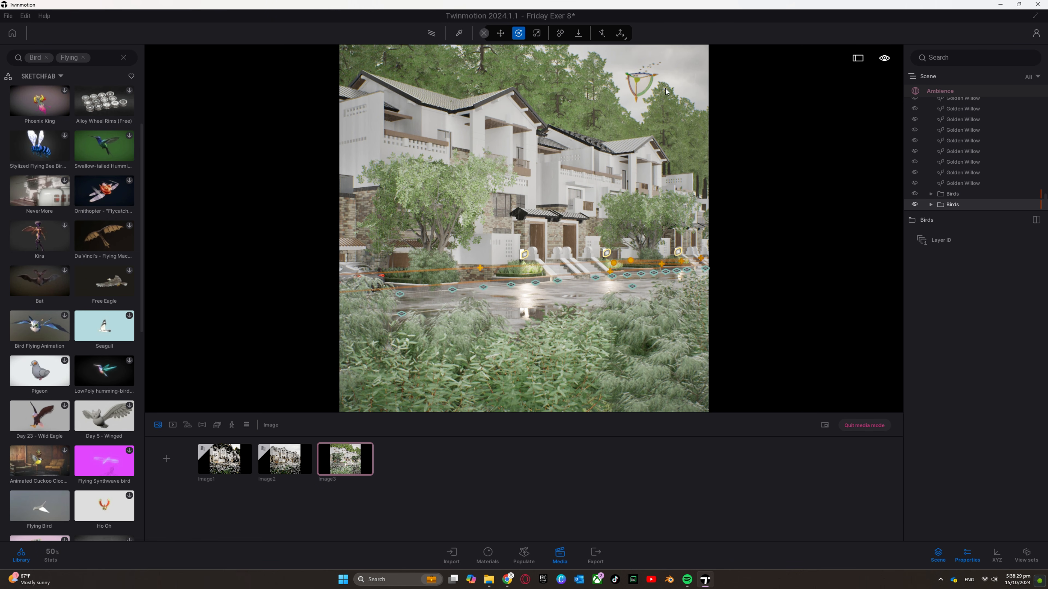
click(496, 339)
click(494, 456)
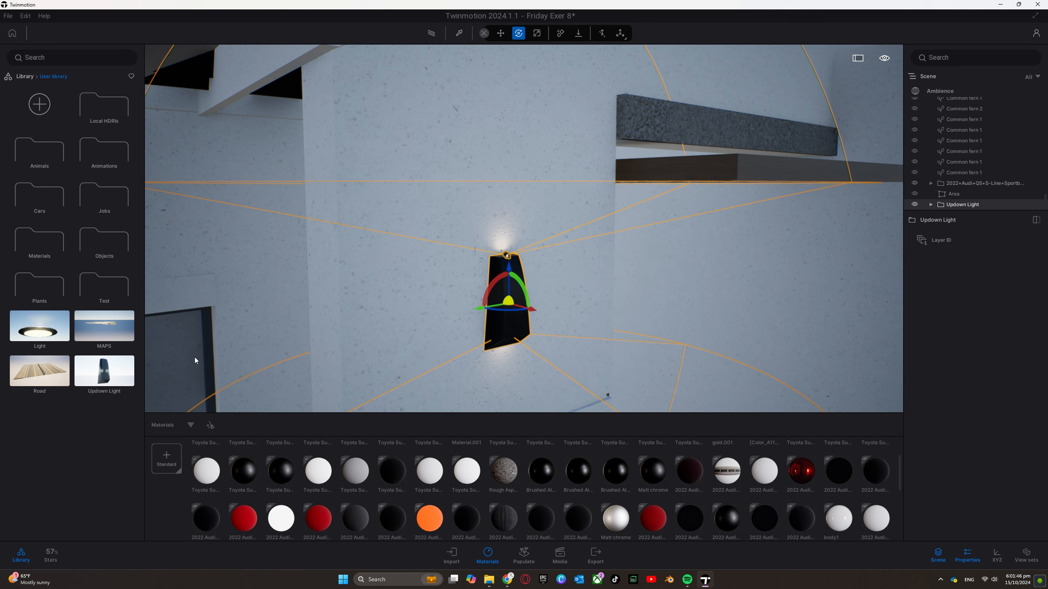
- Examine the wall-mounted Updown Light and the area of scattered Rock 4, Rock 6 and Rock 9 on the road
scroll(621, 277, down, 3)
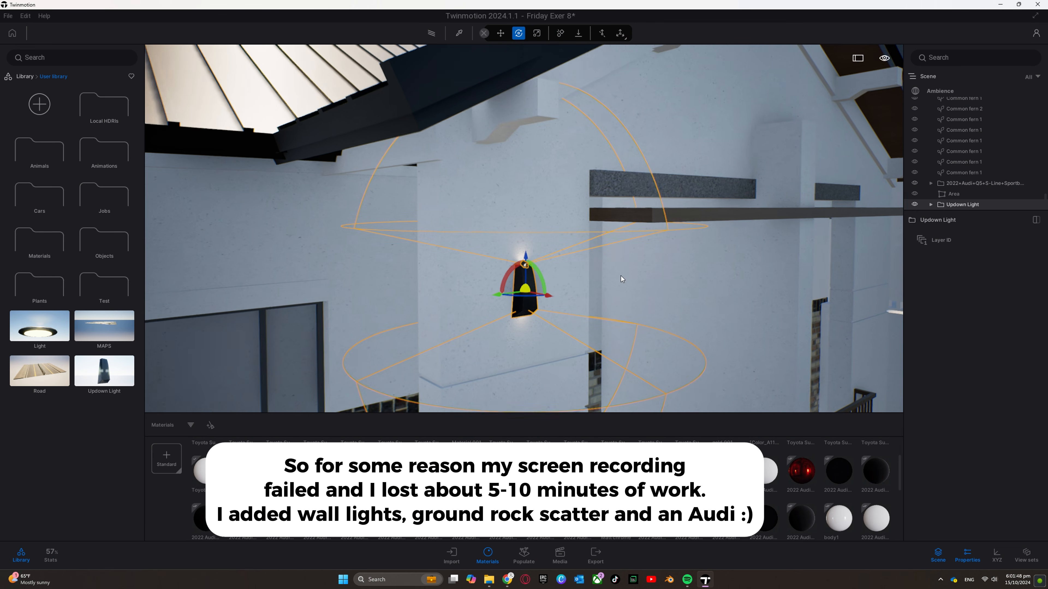
click(960, 194)
click(961, 206)
key(d)
mouse_move(658, 261)
right_down()
mouse_move(545, 261)
mouse_move(644, 261)
right_up()
key(d)
key(a)
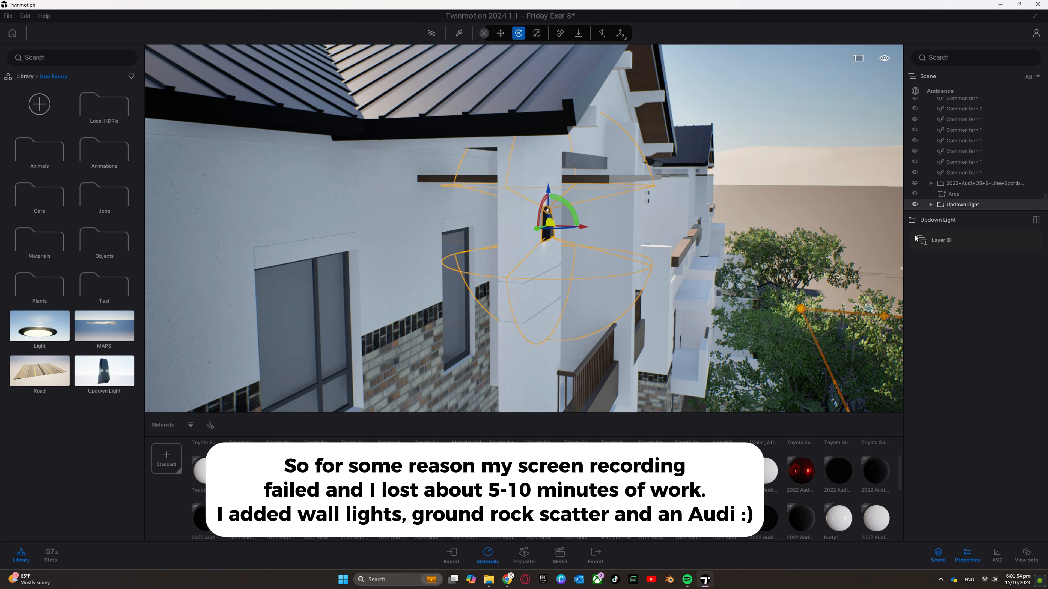
double_click(958, 194)
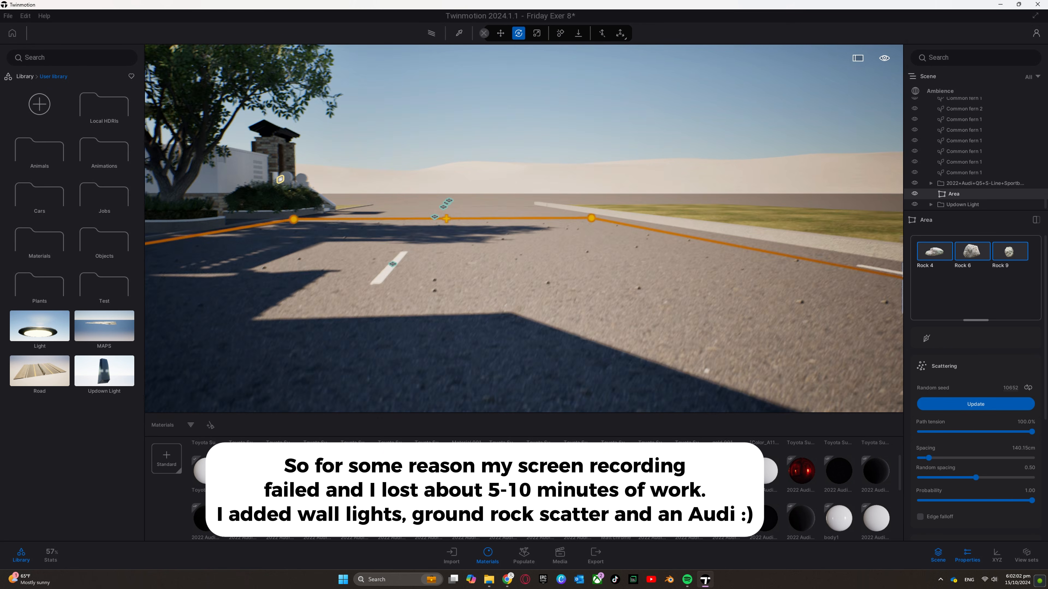
key(w)
right_drag(523, 229, 173, 228)
key(w)
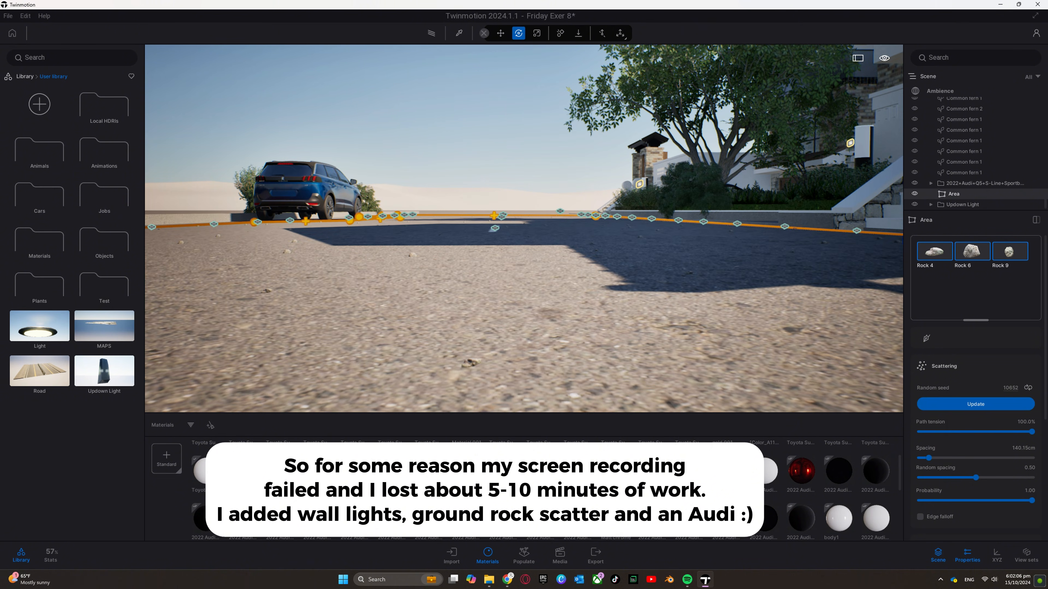
- Copy the Updown Light across the gabled facade onto the opposite column, about 635 cm away, as one copy
key(q)
key(e)
key(w)
right_drag(523, 228, 949, 227)
key(q)
key(e)
key(w)
key(s)
click(955, 204)
key(s)
right_drag(326, 205, 380, 205)
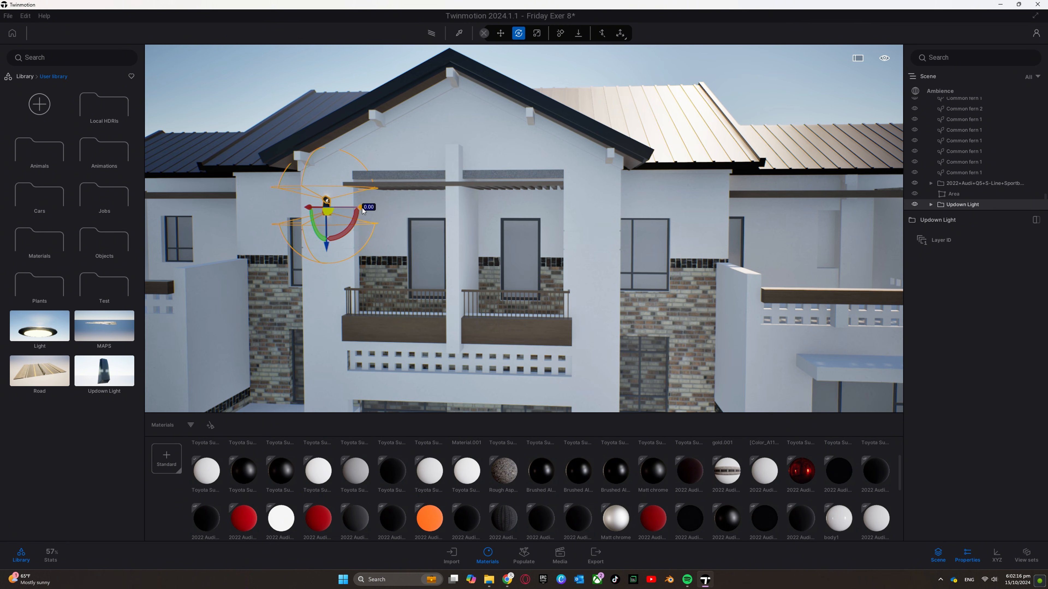
alt+drag(363, 210, 633, 229)
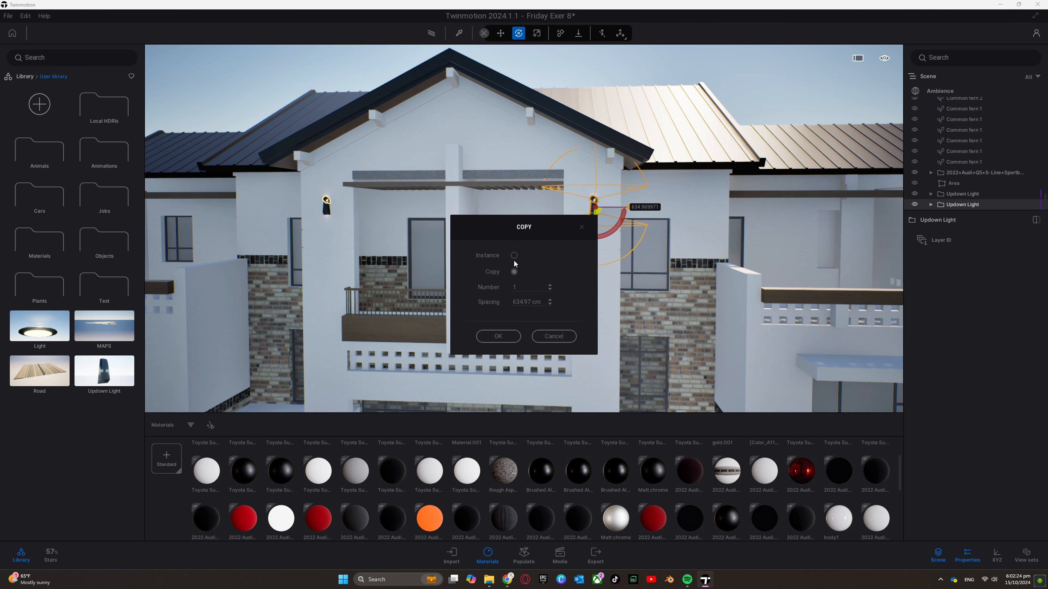
click(498, 336)
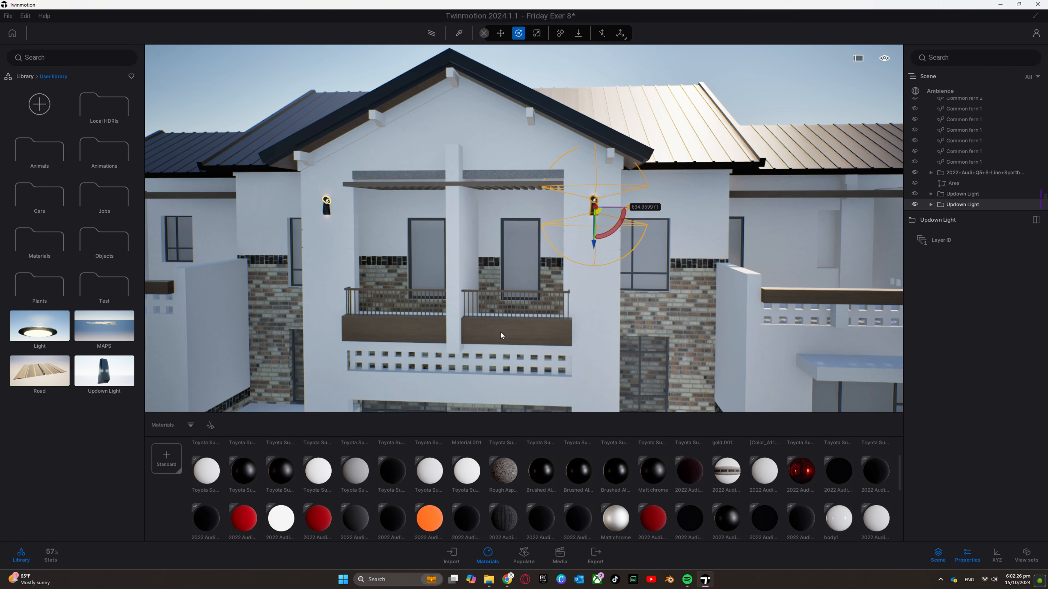
- Fine-tune the copied Updown Light's position on its column beside the upper-floor balcony
scroll(573, 211, up, 5)
key(d)
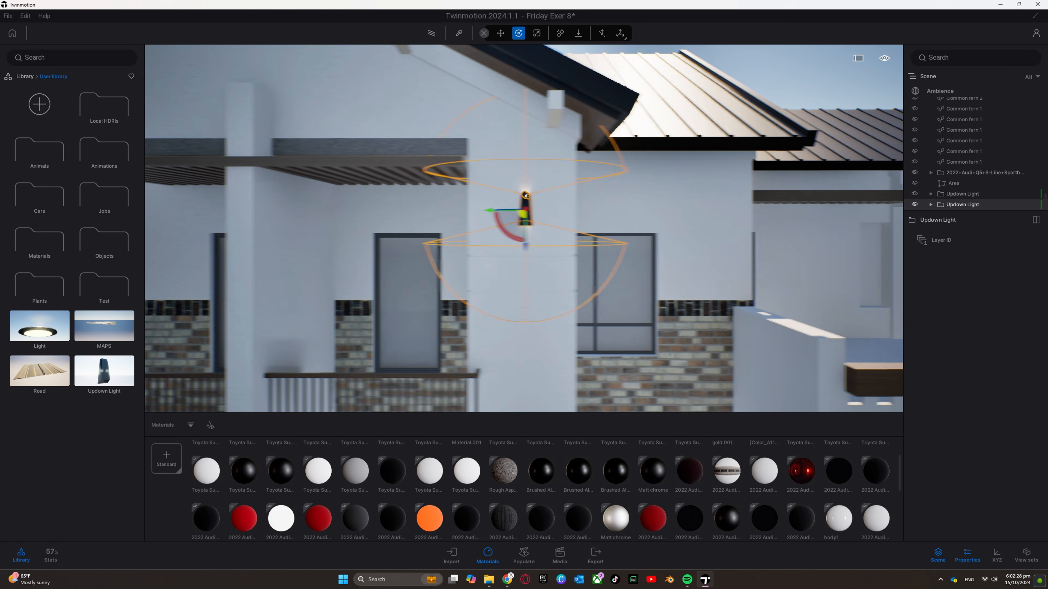
drag(542, 211, 540, 210)
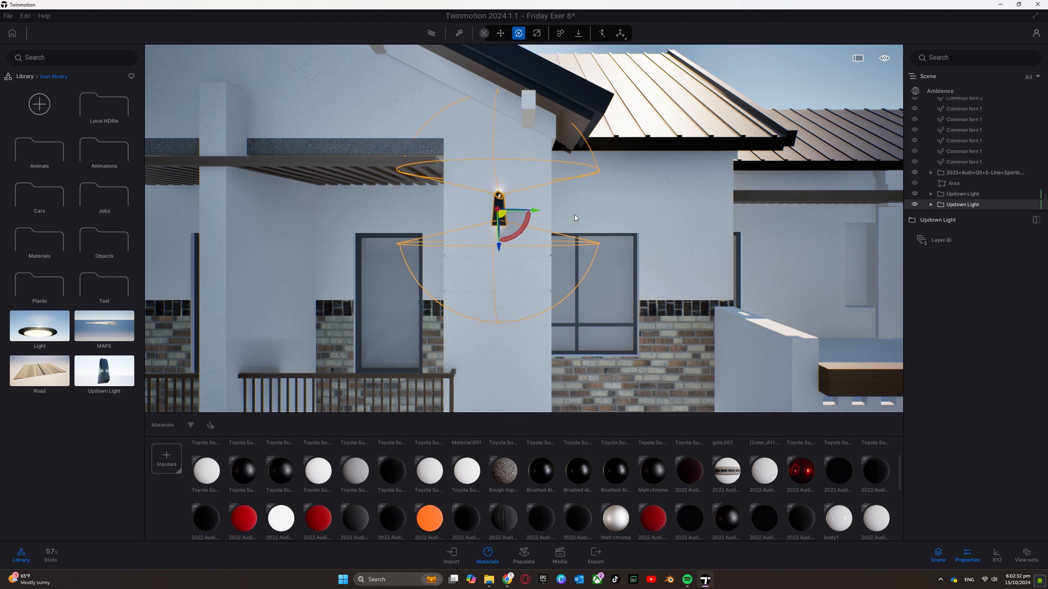
- Copy both Updown Lights together about 2432 cm along the row onto the columns of the neighboring gabled townhouse
scroll(575, 215, down, 10)
key(d)
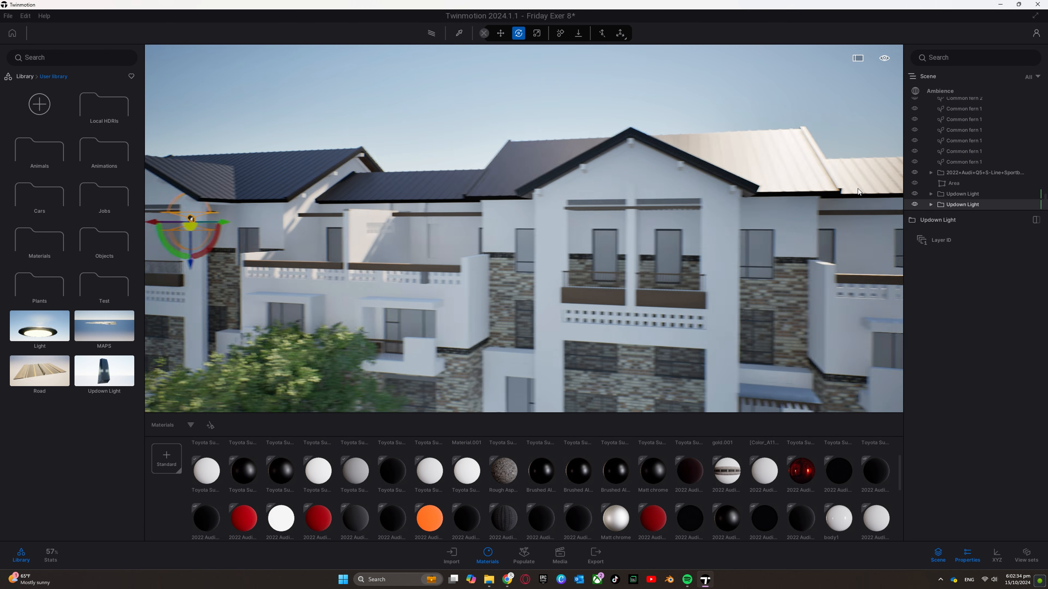
ctrl+click(971, 193)
right_drag(454, 214, 321, 214)
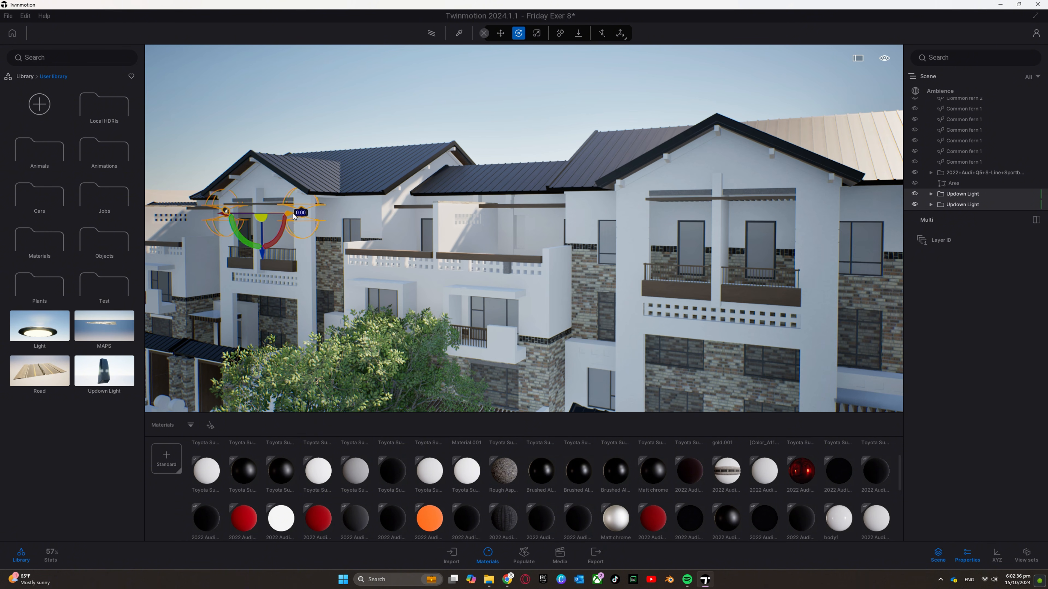
alt+drag(294, 216, 795, 252)
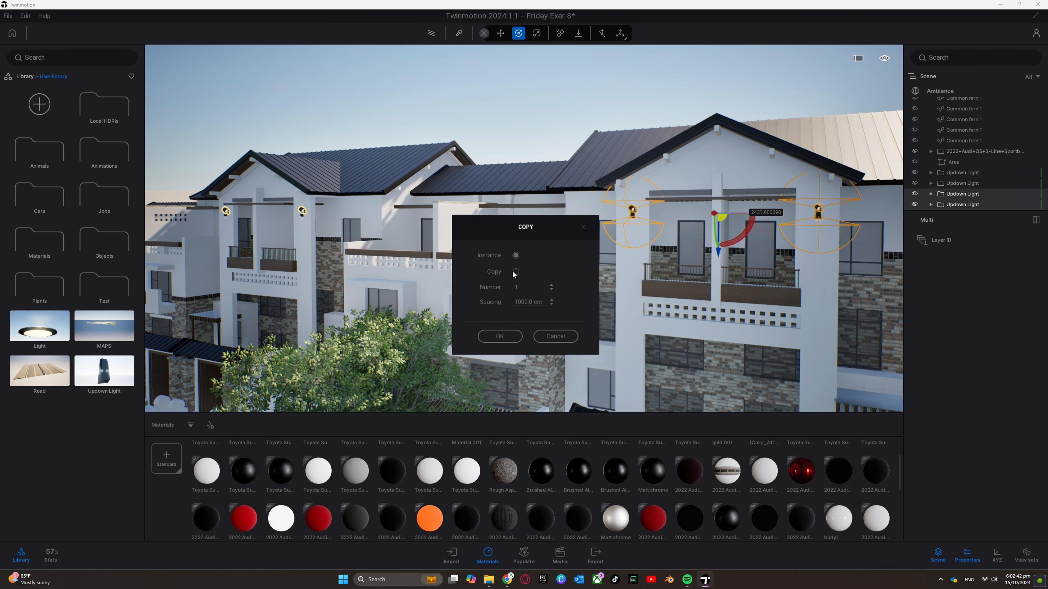
click(500, 336)
key(Escape)
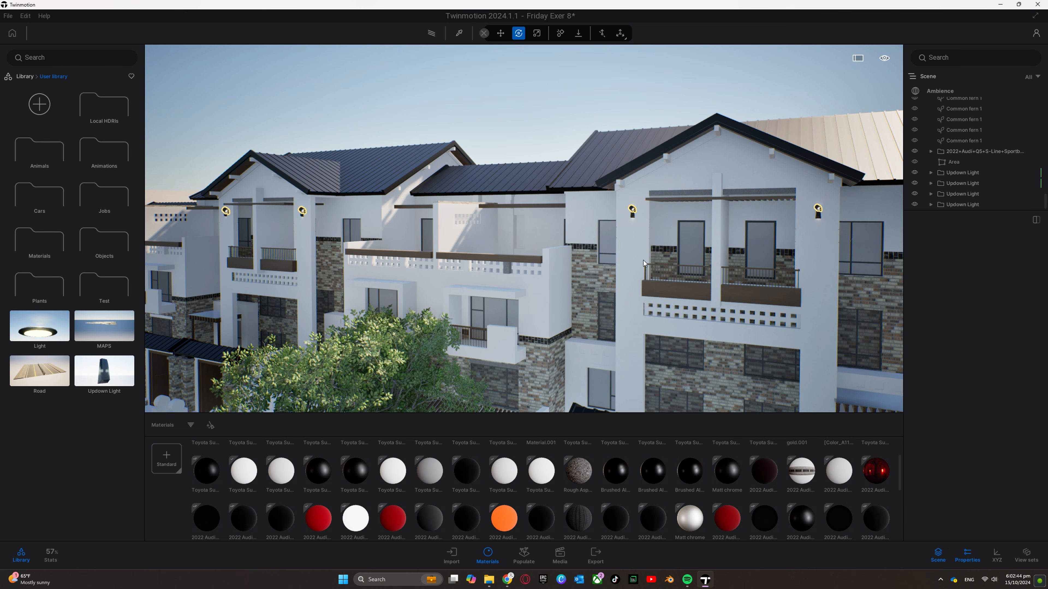
- Examine the street-side planter near the white Audi and identify the fern species growing in it
right_drag(688, 269, 797, 269)
right_drag(524, 228, 561, 206)
key(w)
right_drag(388, 297, 468, 306)
key(a)
key(w)
key(d)
key(a)
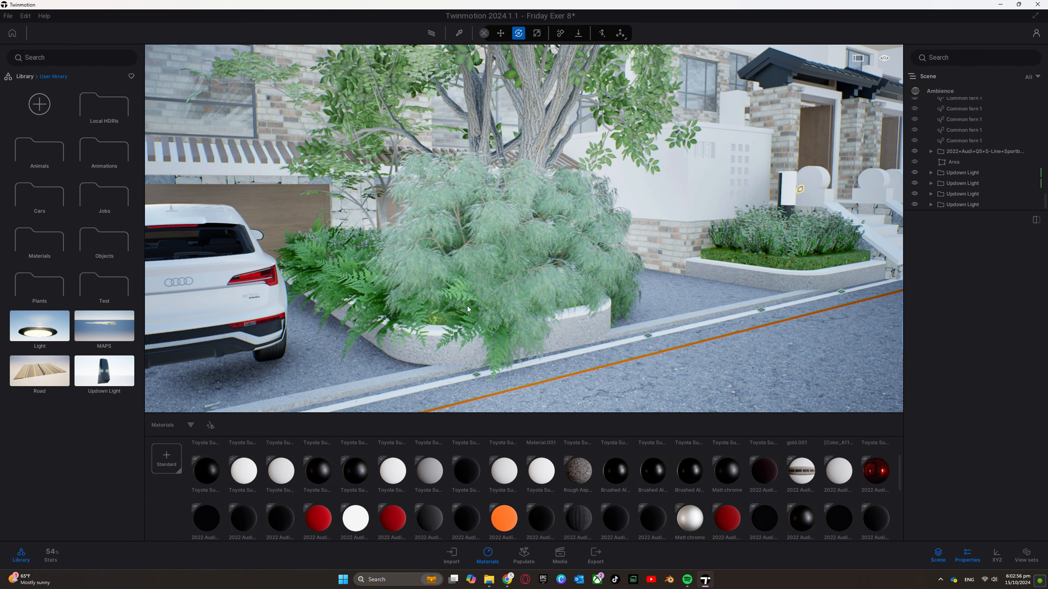
click(434, 302)
- Plant Common fern 1 from the Vegetation Bushes library throughout the planter beside the entrance stairs
click(24, 77)
click(104, 148)
click(104, 108)
scroll(96, 309, down, 5)
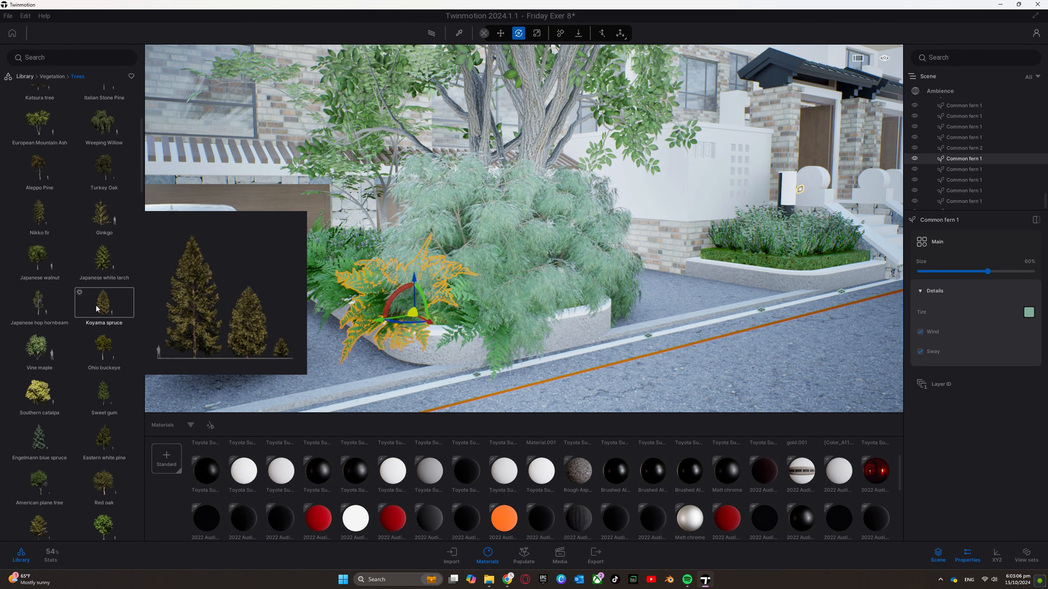
click(52, 77)
click(40, 108)
key(d)
drag(40, 197, 409, 326)
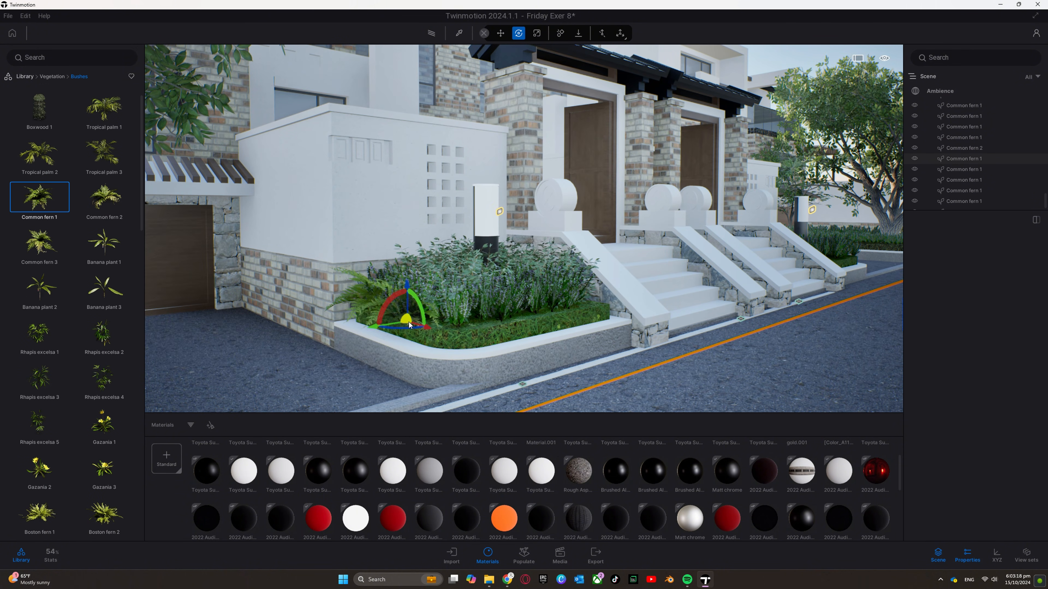
key(super)
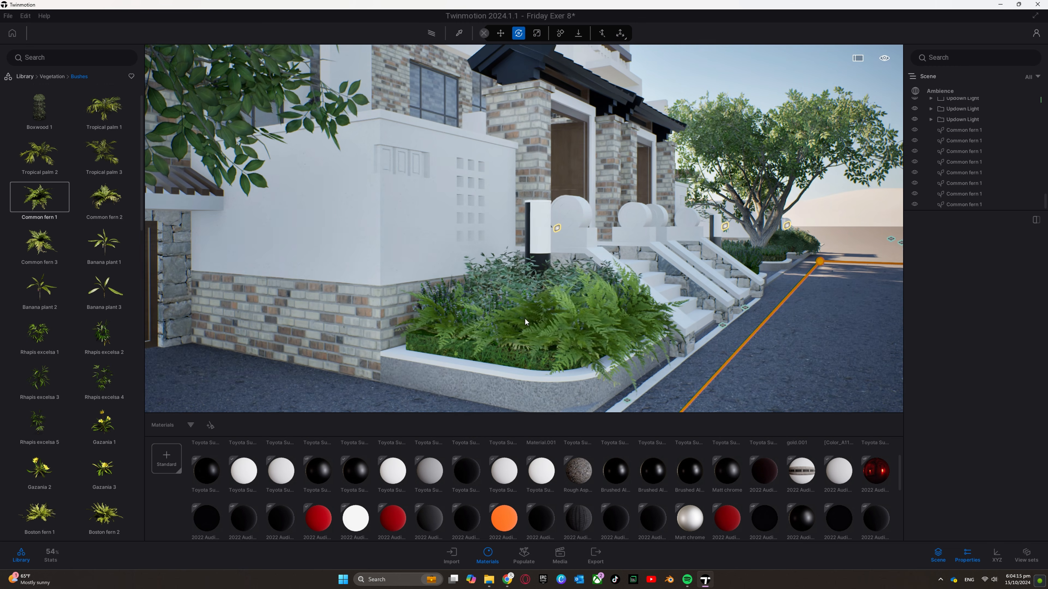
drag(919, 271, 944, 272)
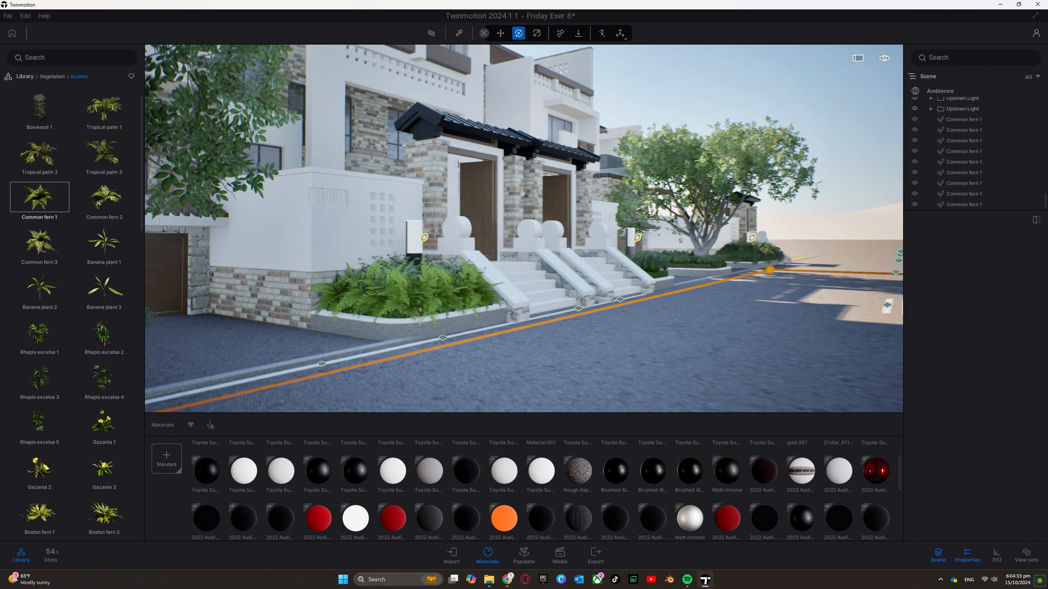
- In Image3's camera settings, set the white balance to 7000K and the local exposure shadow boost to 0.35
click(345, 459)
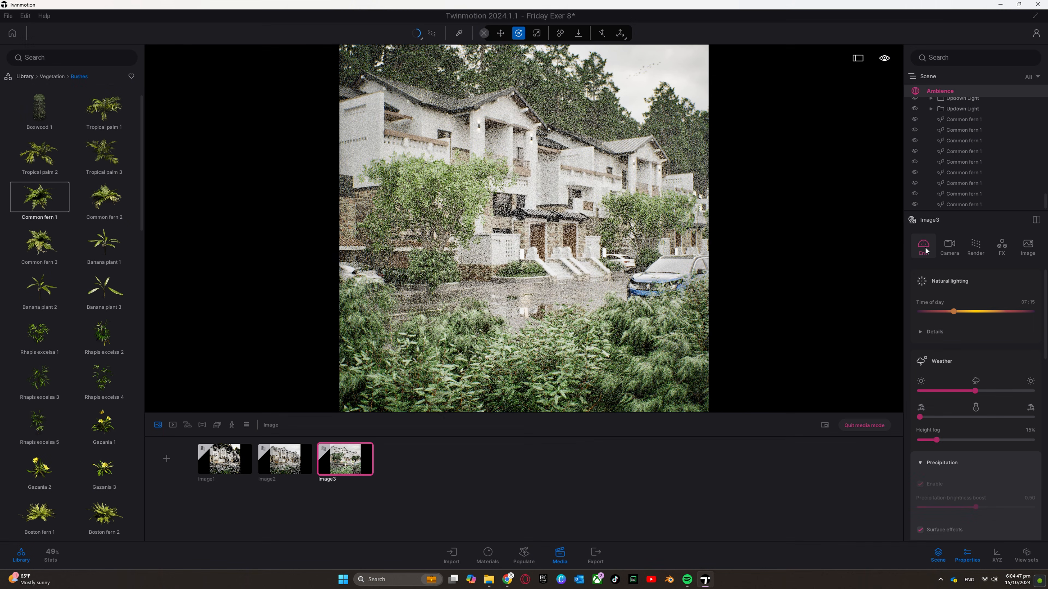
click(1006, 248)
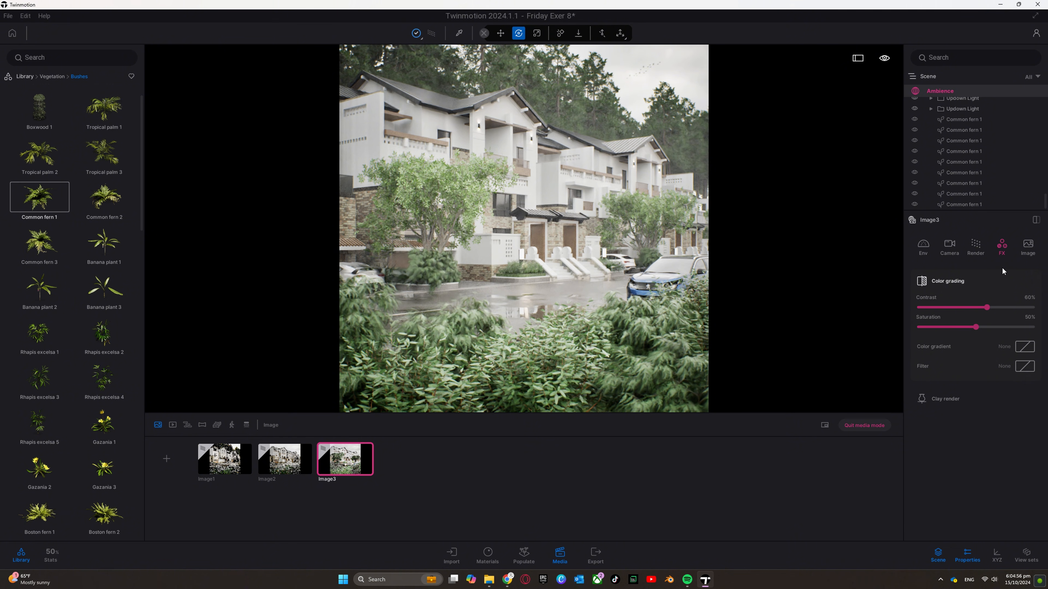
click(976, 247)
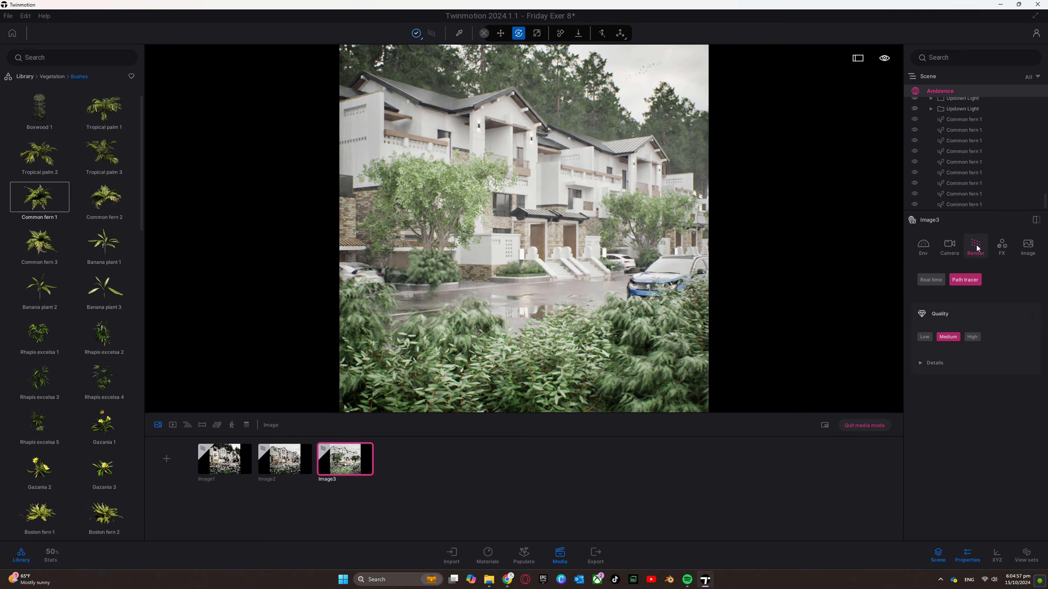
click(954, 252)
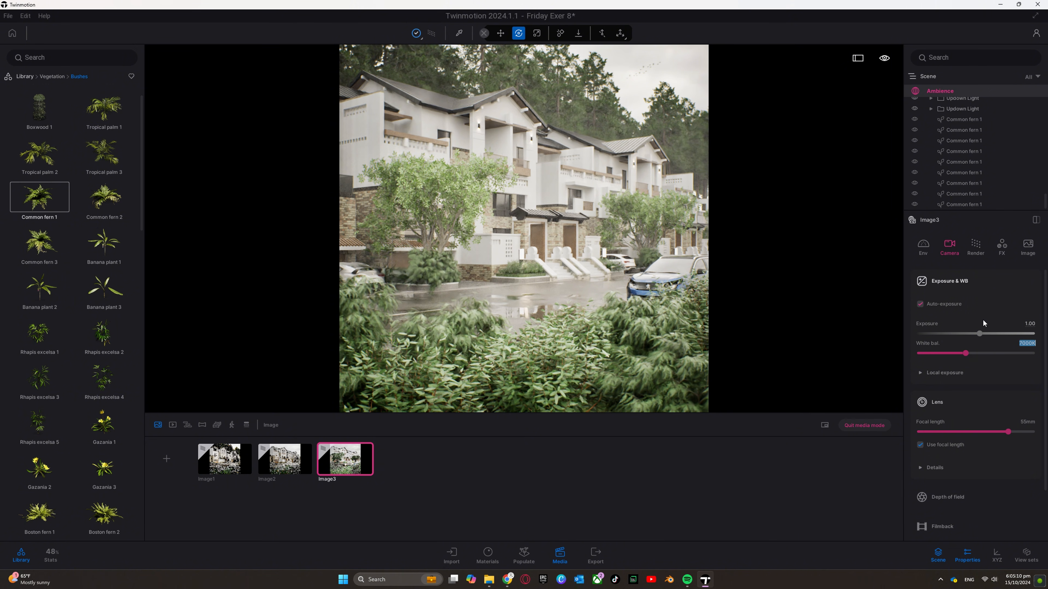
click(941, 373)
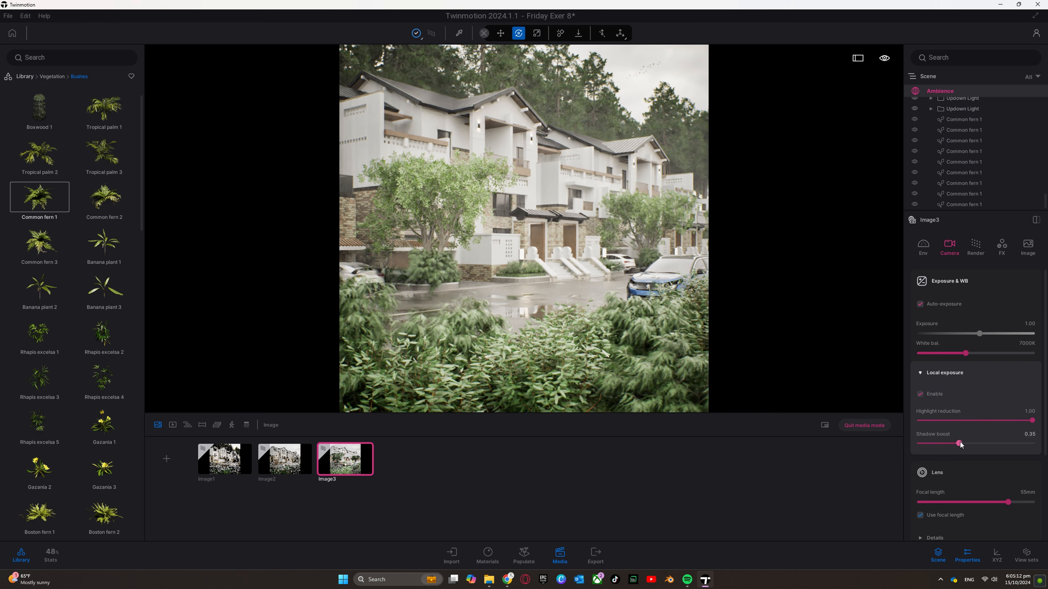
mouse_move(969, 442)
mouse_down()
mouse_move(920, 445)
mouse_move(965, 446)
mouse_up()
scroll(998, 428, down, 2)
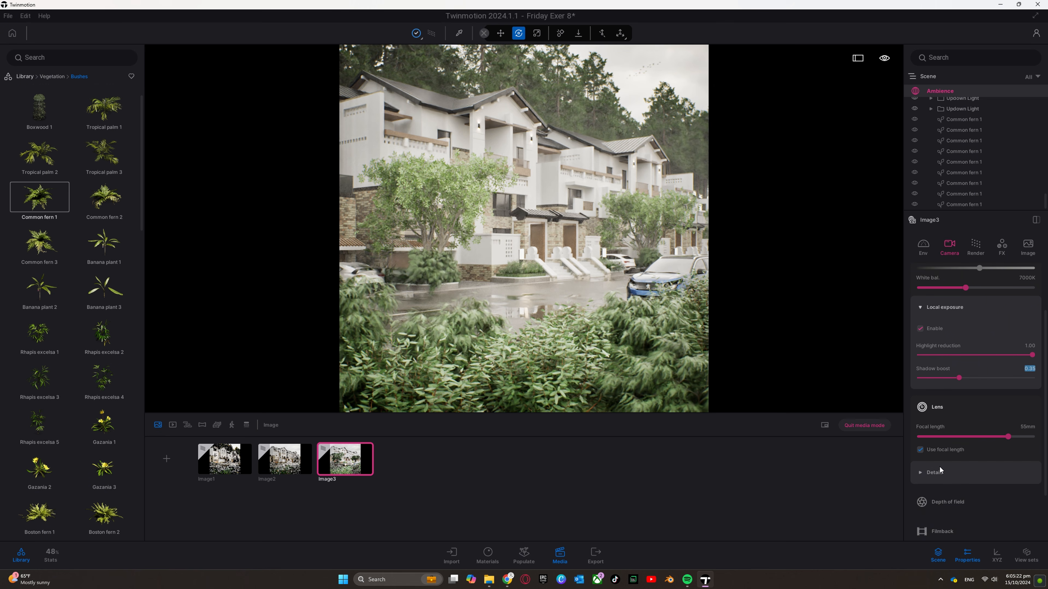
- Examine Image3's lens details, bloom and flares, and color grading settings
click(939, 472)
scroll(938, 467, down, 4)
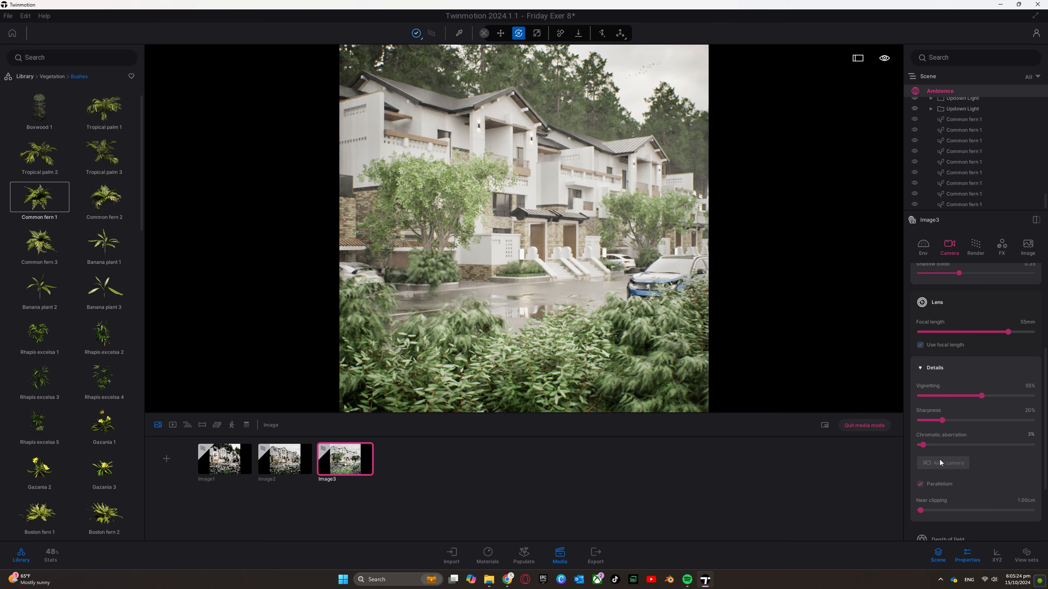
click(923, 342)
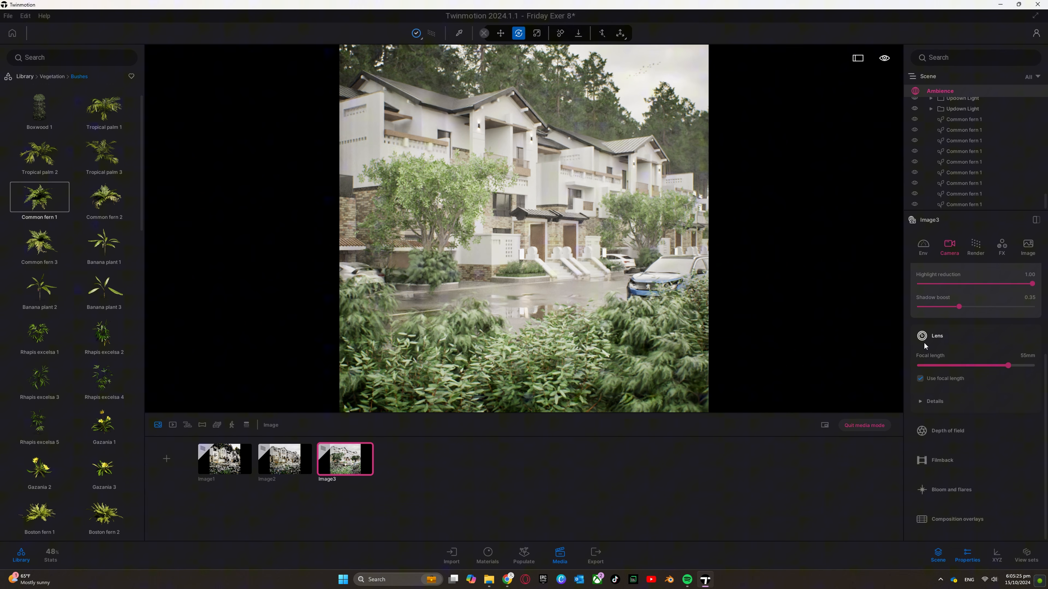
click(949, 490)
scroll(953, 475, down, 4)
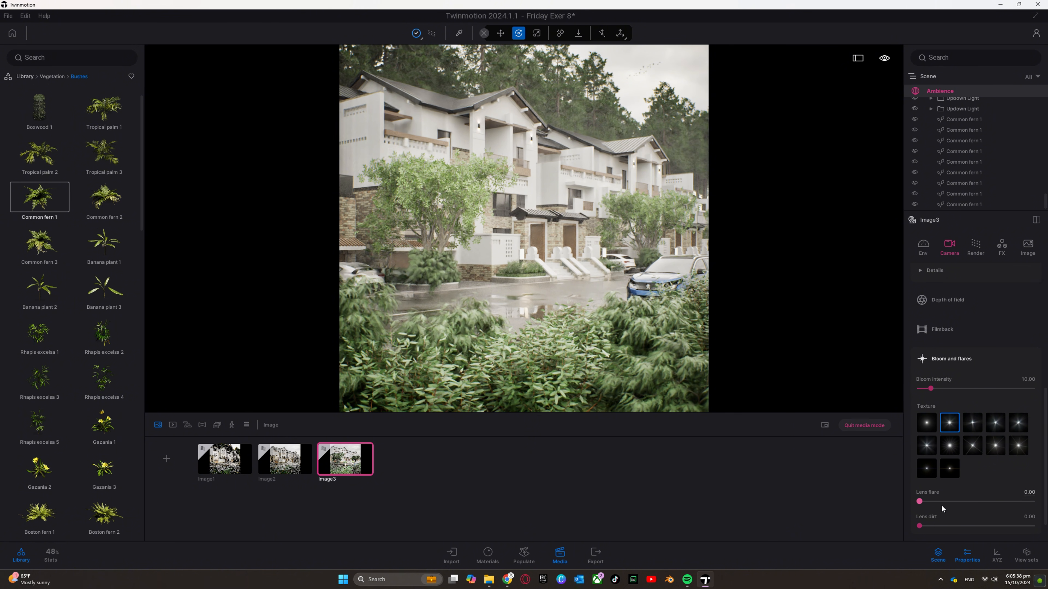
scroll(943, 509, down, 1)
click(1002, 245)
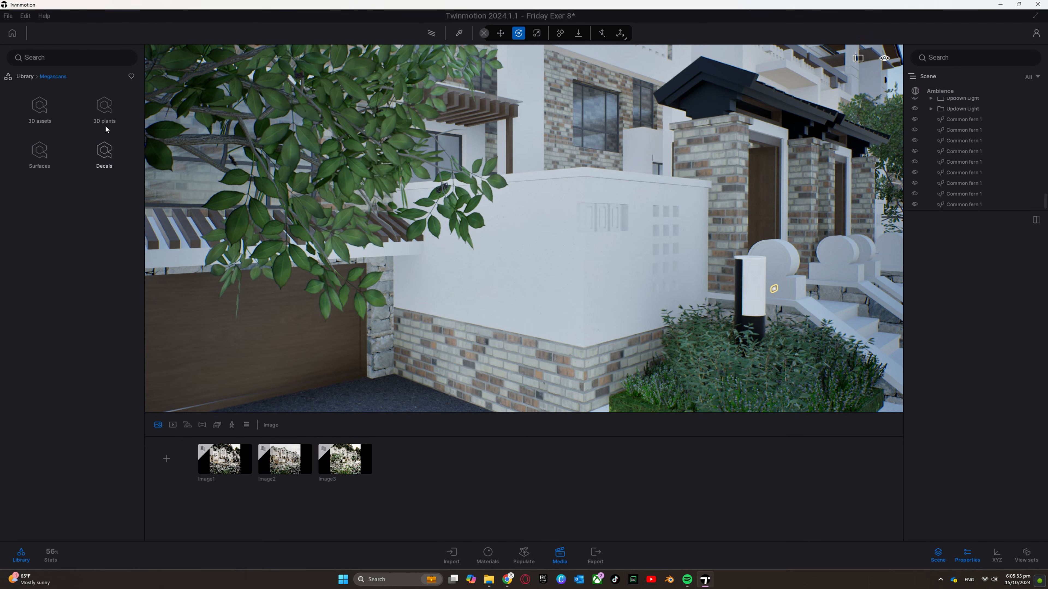
- Place the fallen-leaf elements Bigleaf Hydrangea 05 and 06 from the Megascans shrubs on the road near the planter
key(s)
right_drag(524, 228, 504, 347)
click(105, 111)
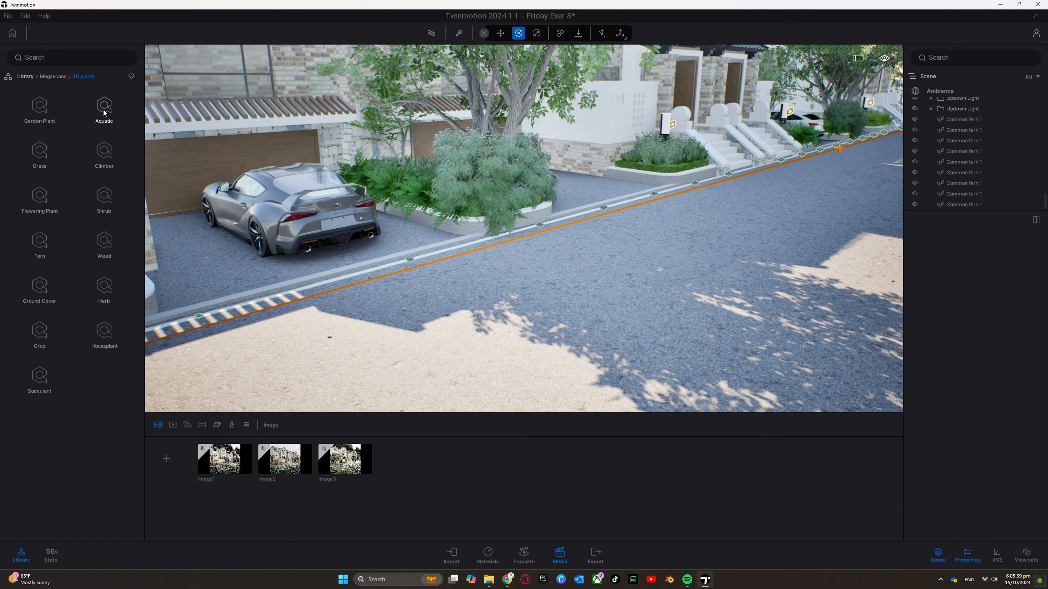
click(105, 197)
click(105, 111)
click(104, 112)
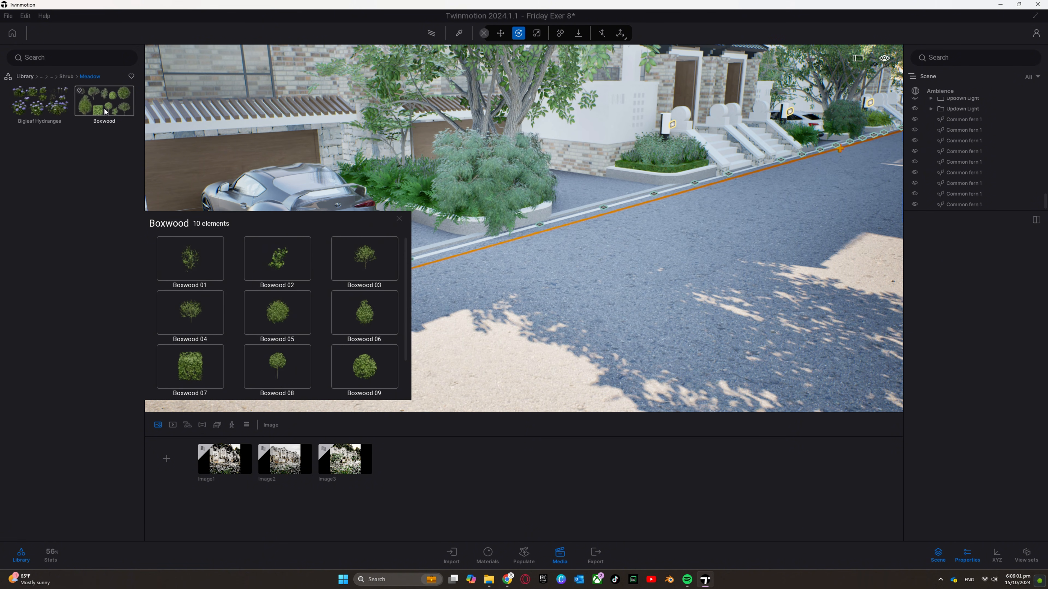
click(62, 114)
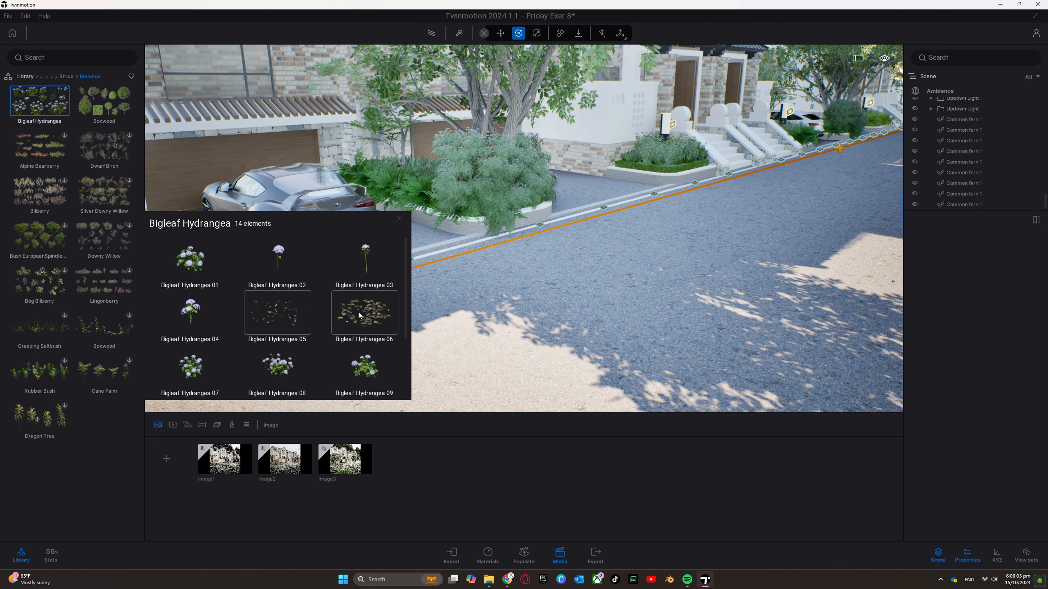
click(551, 264)
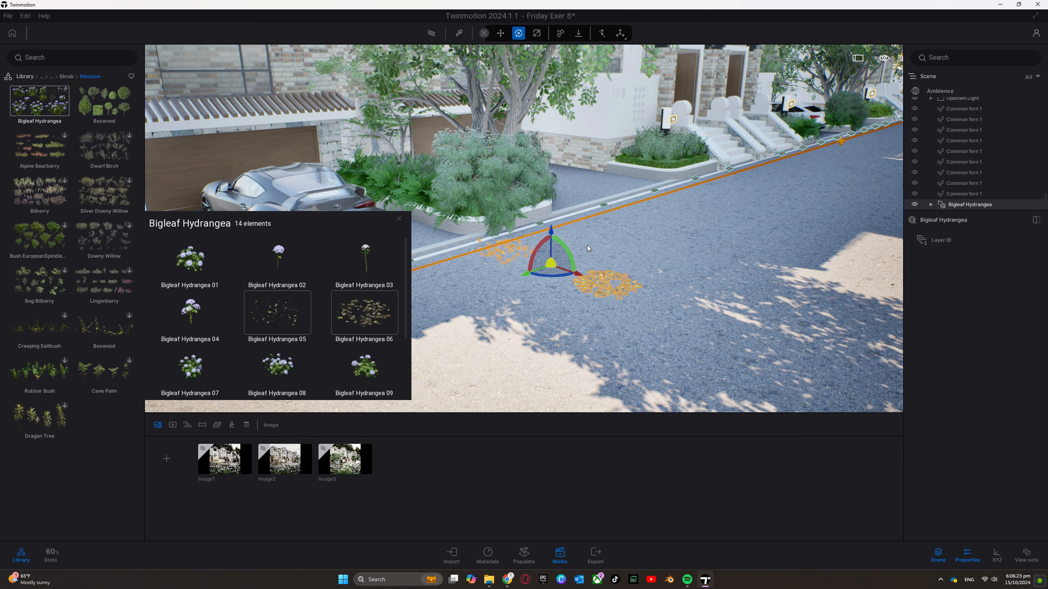
- Enlarge Bigleaf Hydrangea 05 to 94% and copy it repeatedly to scatter fallen leaves over the road
click(932, 206)
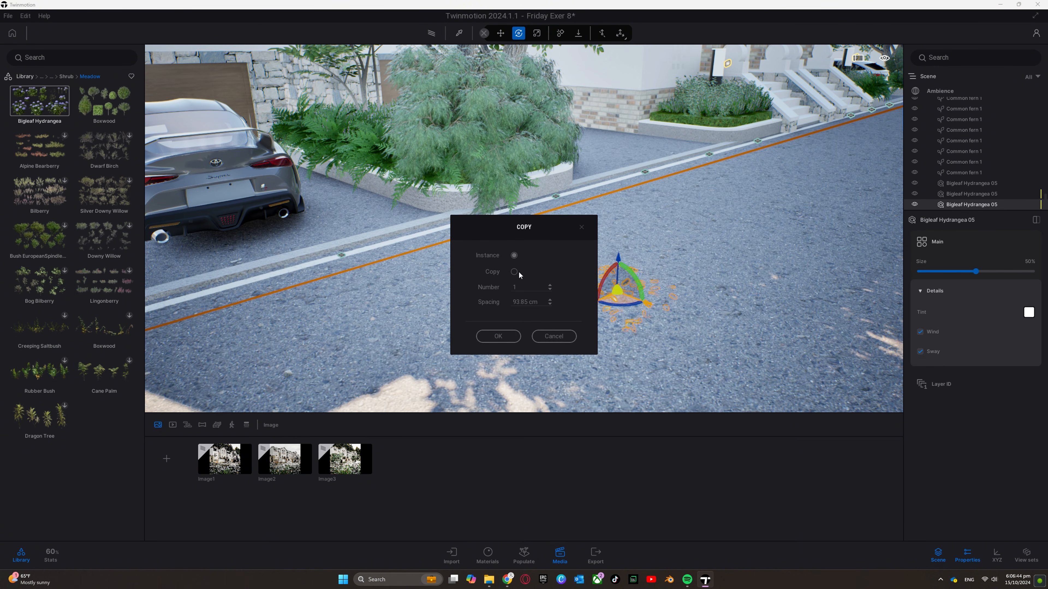
key(Return)
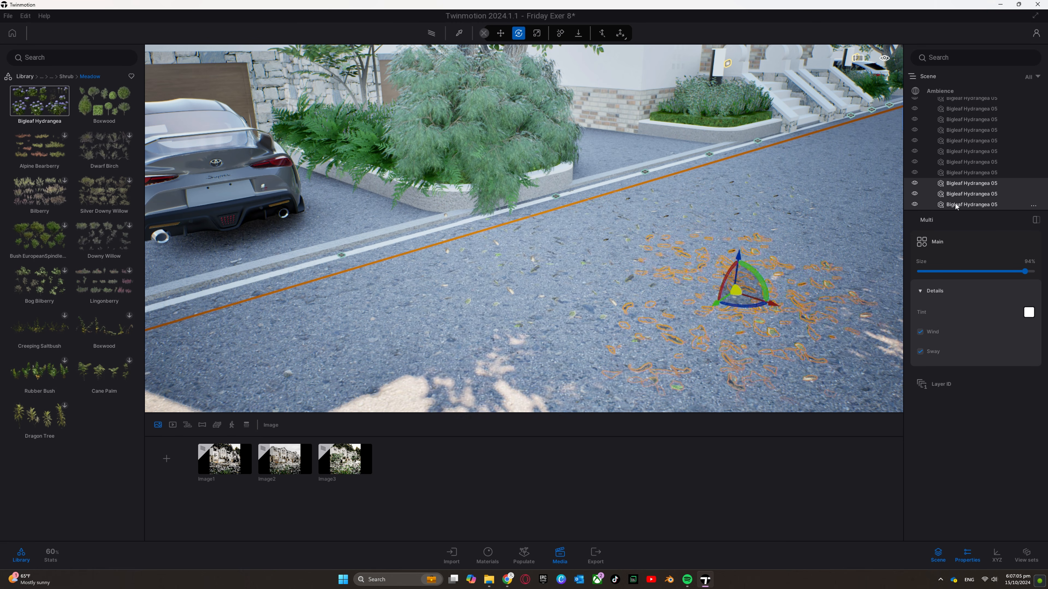
shift+click(957, 151)
right_drag(524, 229, 472, 264)
- Examine the Elder trees standing in the street-side planters in front of the townhouses
click(502, 239)
shift+drag(501, 238, 523, 307)
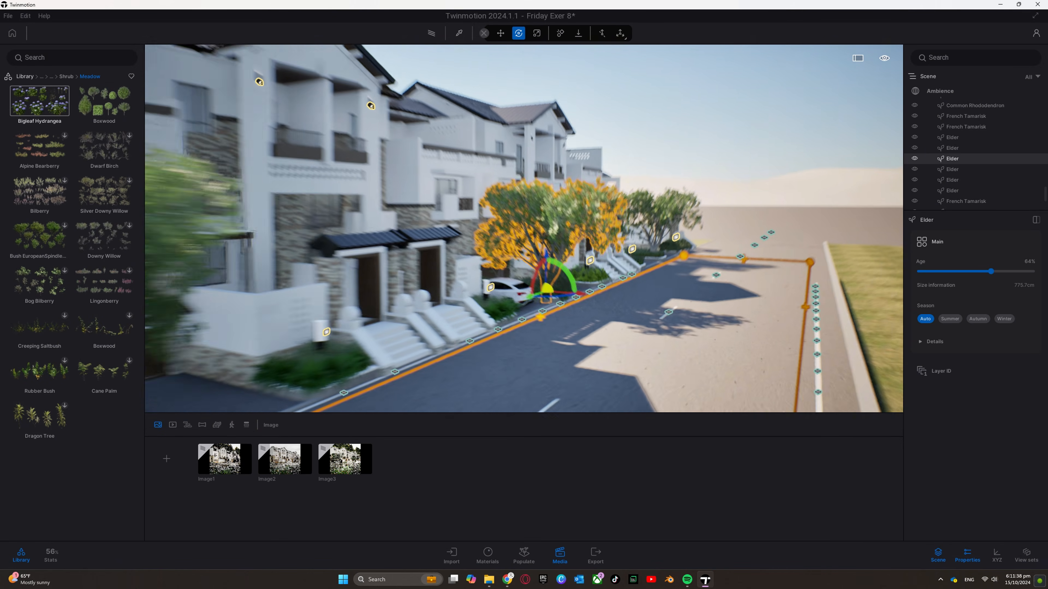
key(f)
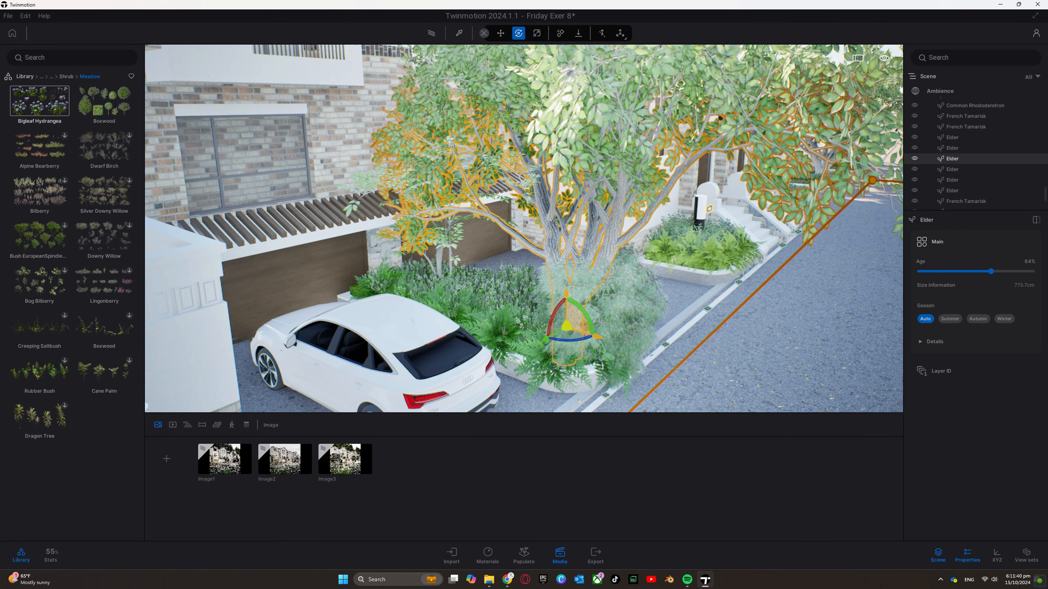
mouse_move(577, 343)
shift+middle_down()
mouse_move(669, 306)
mouse_move(586, 338)
shift+middle_up()
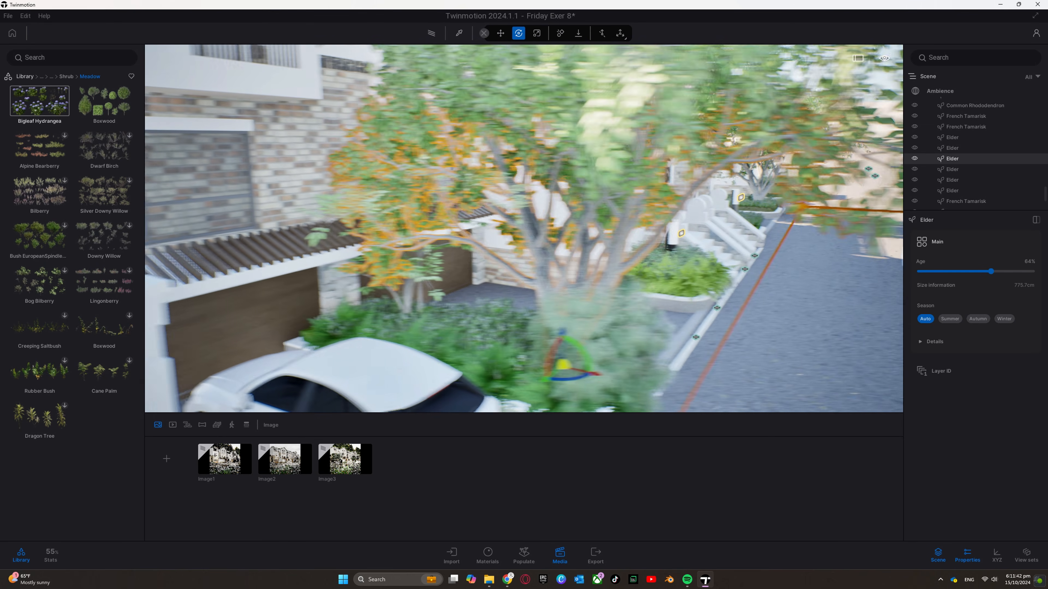
scroll(540, 347, down, 3)
drag(540, 349, 665, 357)
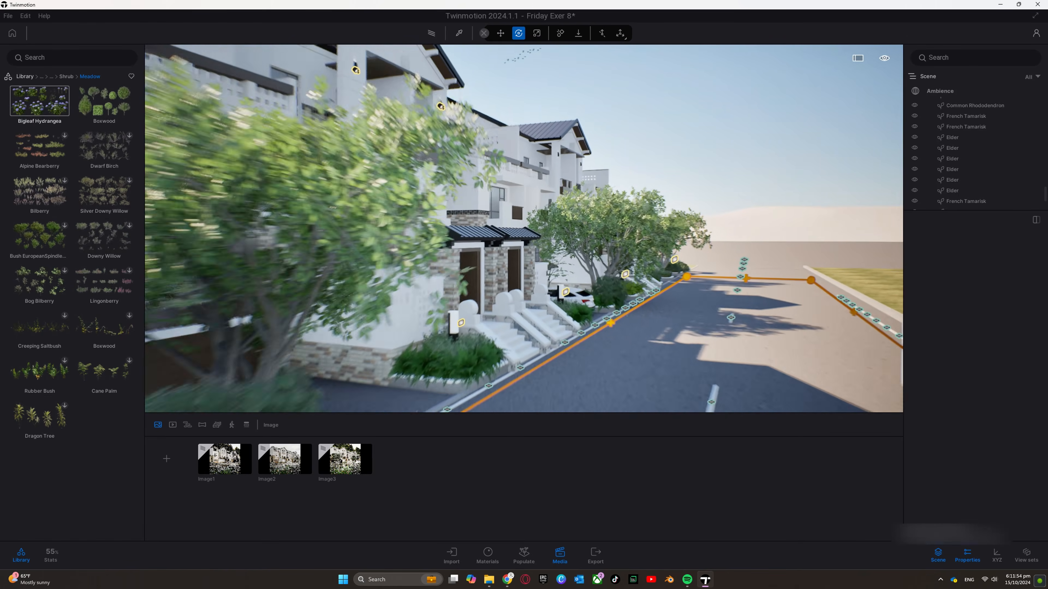
- Adjust the tint of the two large Elder trees in the Image3 view
click(345, 459)
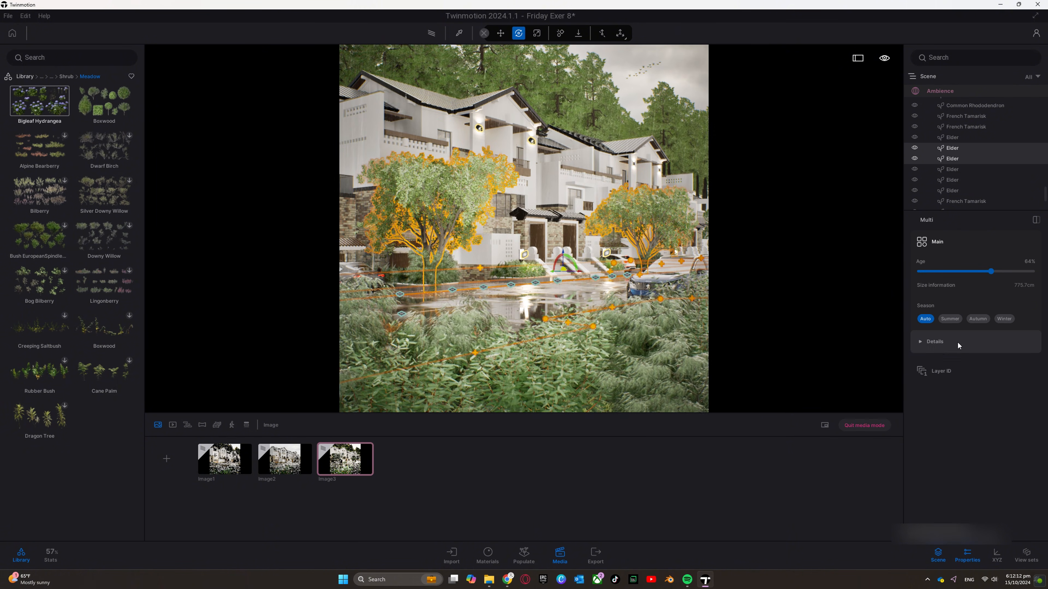
click(934, 342)
click(1029, 363)
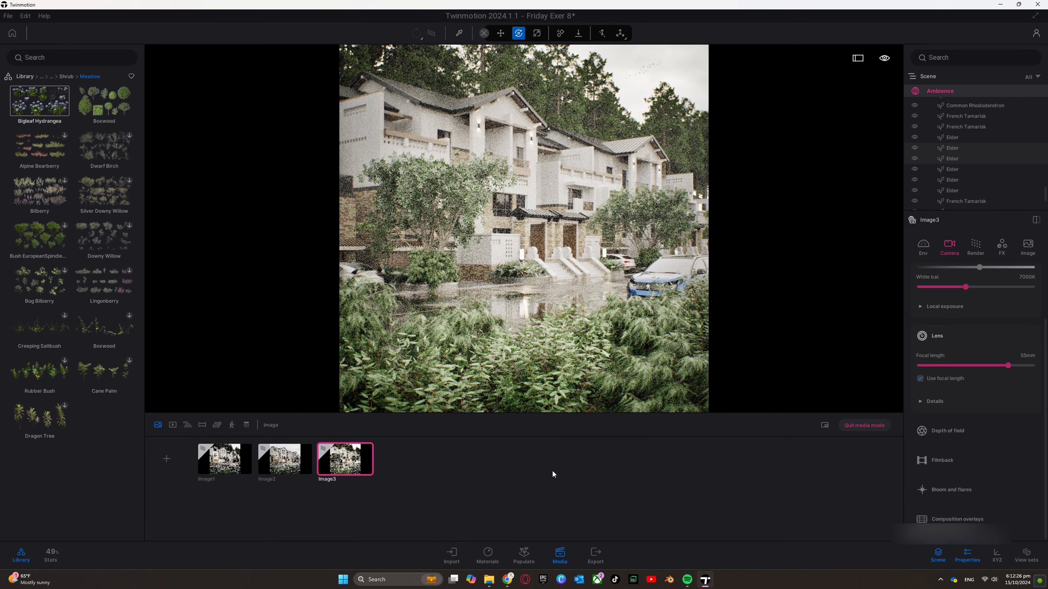
- Export Image3 locally as a PNG image with High refinement
click(1023, 249)
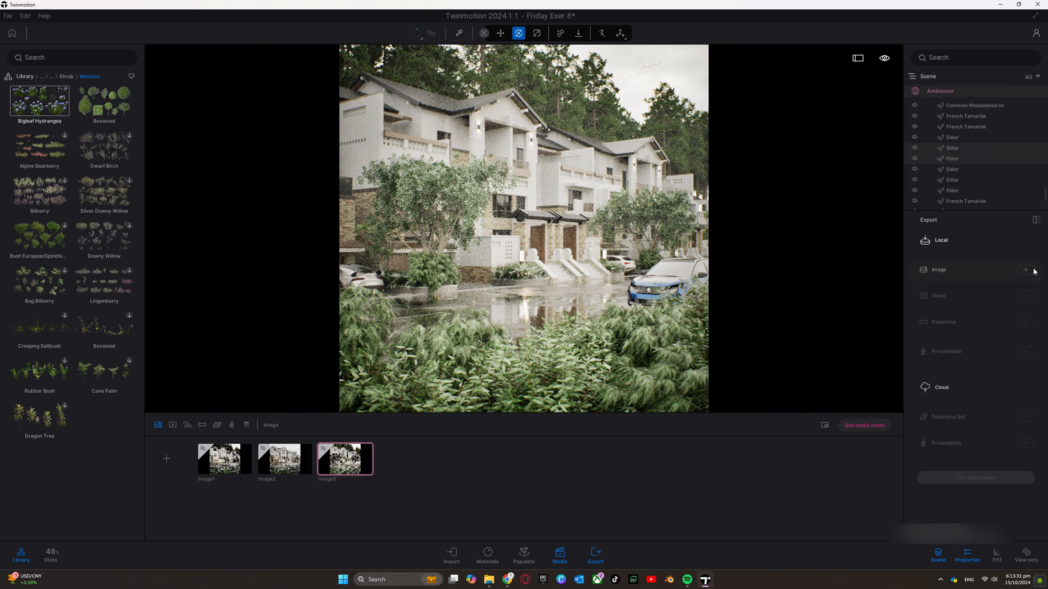
click(1025, 270)
click(452, 270)
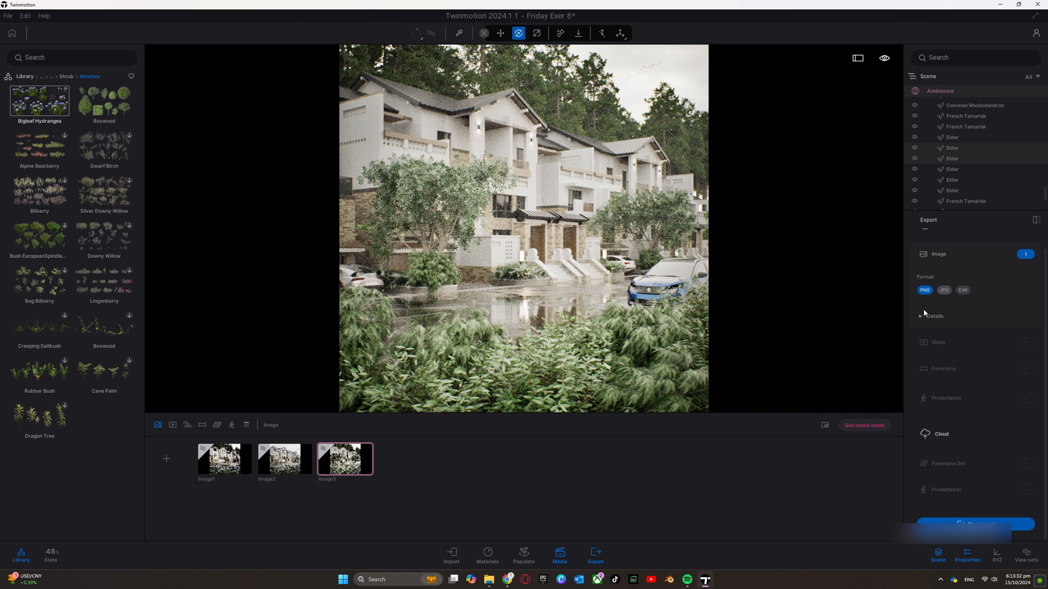
click(928, 316)
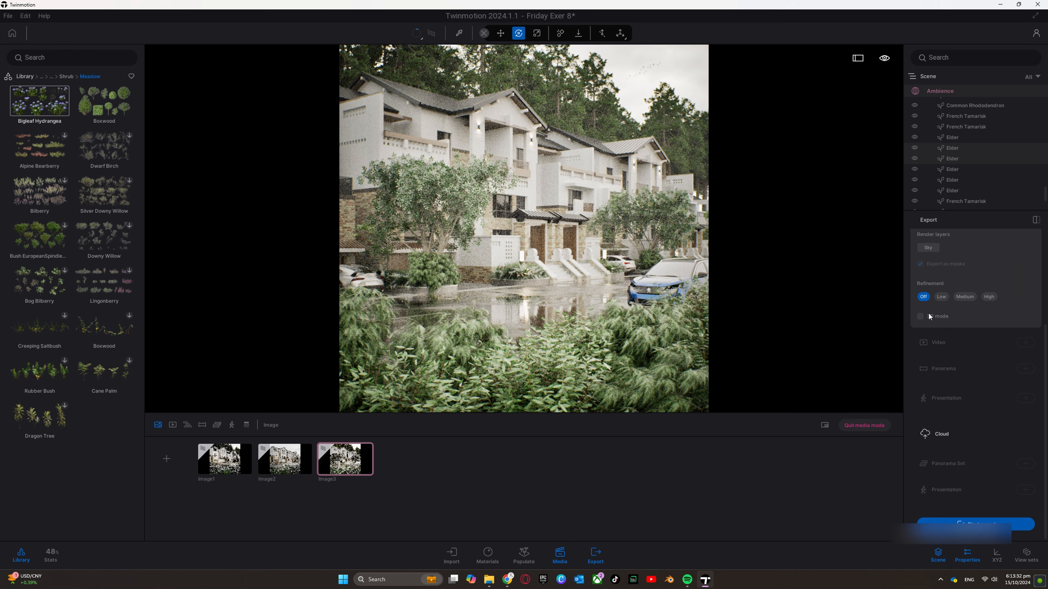
click(988, 297)
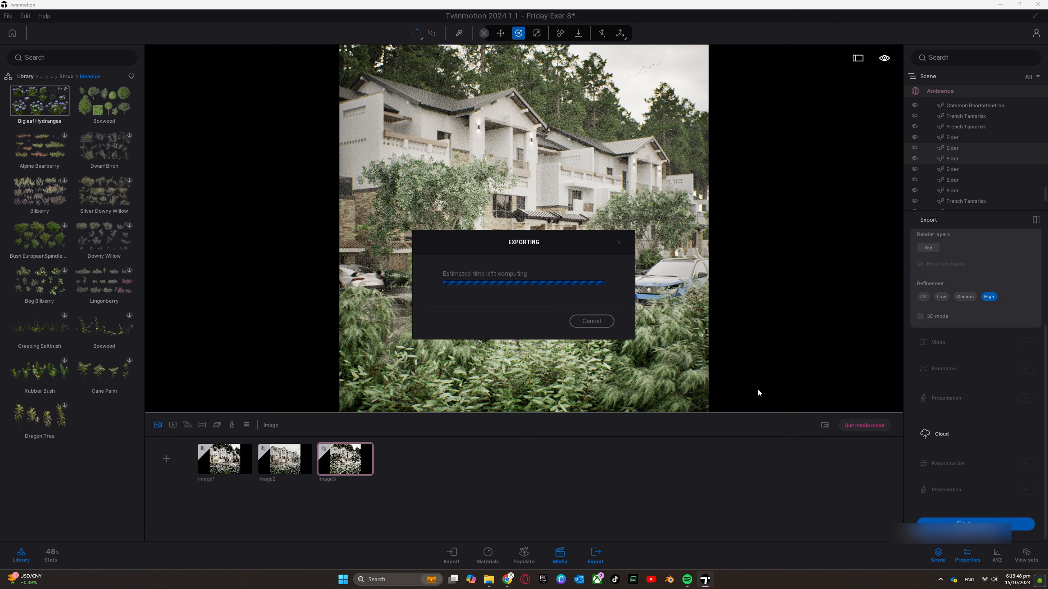